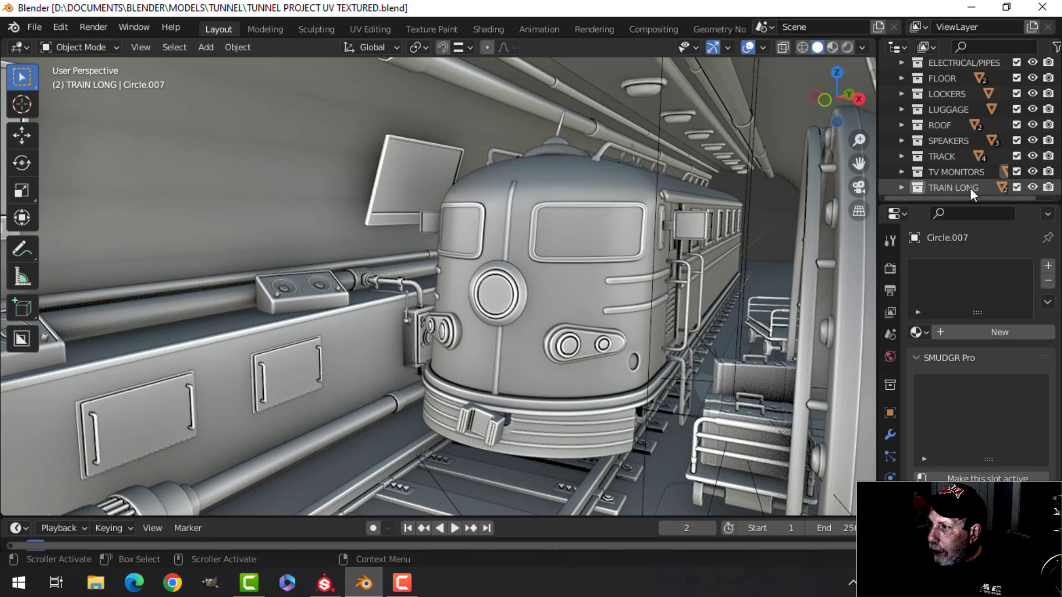
# Step: Select every object in the TRAIN LONG collection, isolate the train in local view, and clear the selection
pyautogui.rightClick(969, 188)
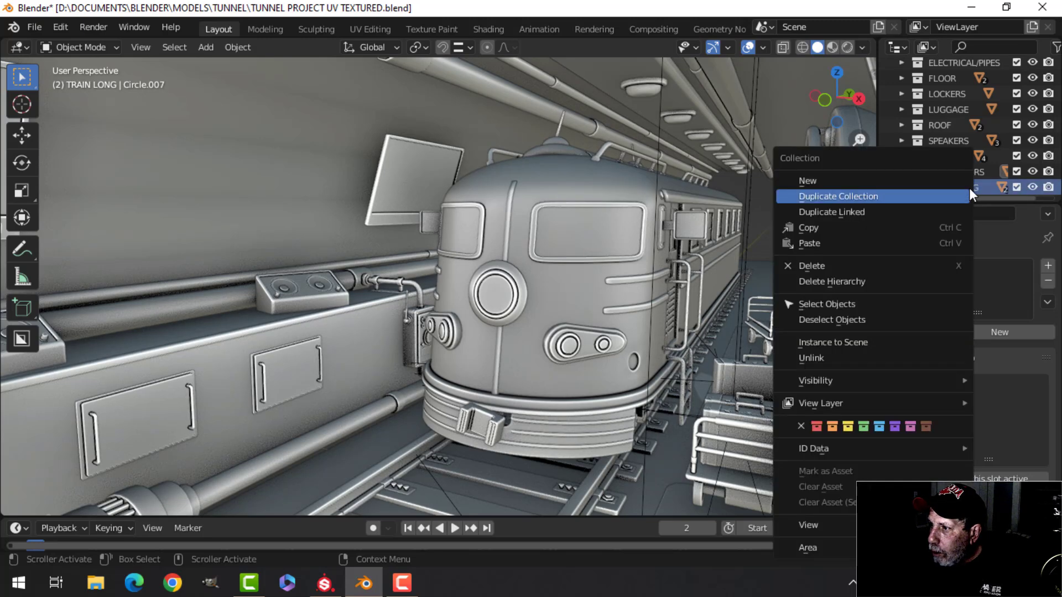
pyautogui.click(848, 303)
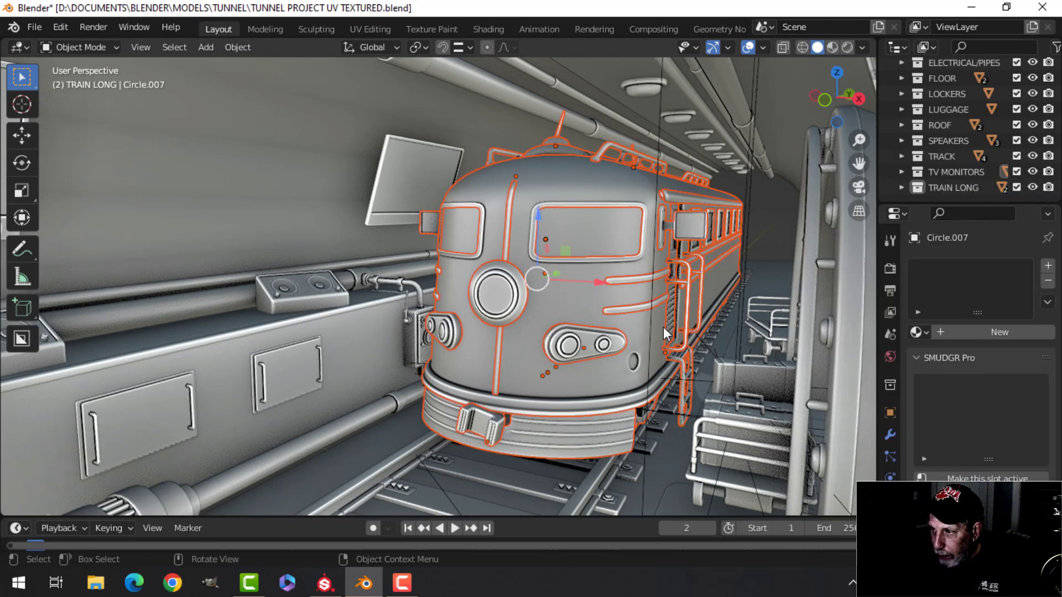
pyautogui.press('KP_Divide')
pyautogui.scroll(4, 593, 308)
pyautogui.scroll(5, 584, 301)
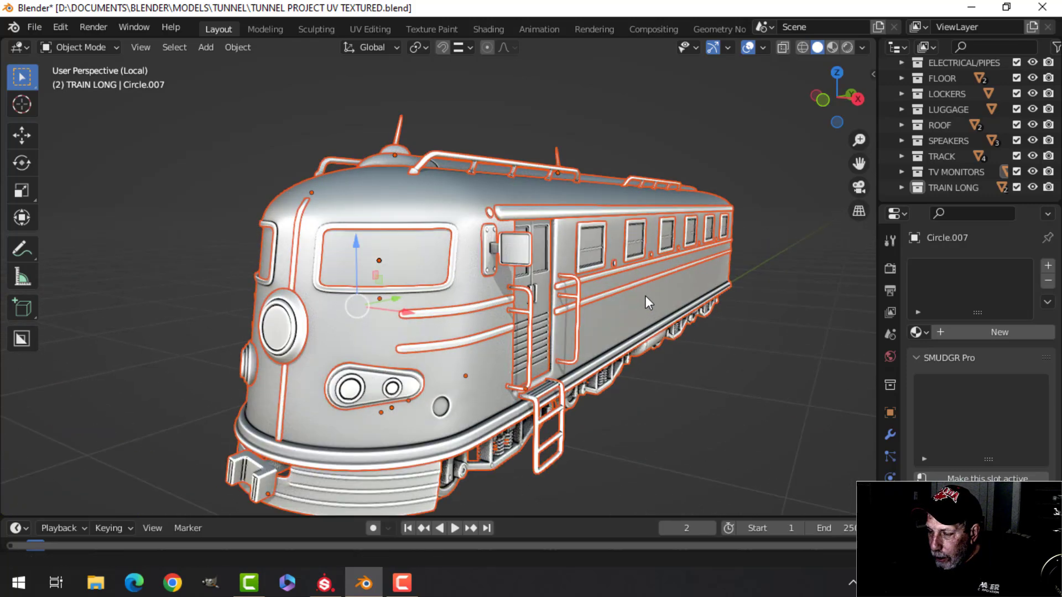
pyautogui.hotkey('alt', 'a')
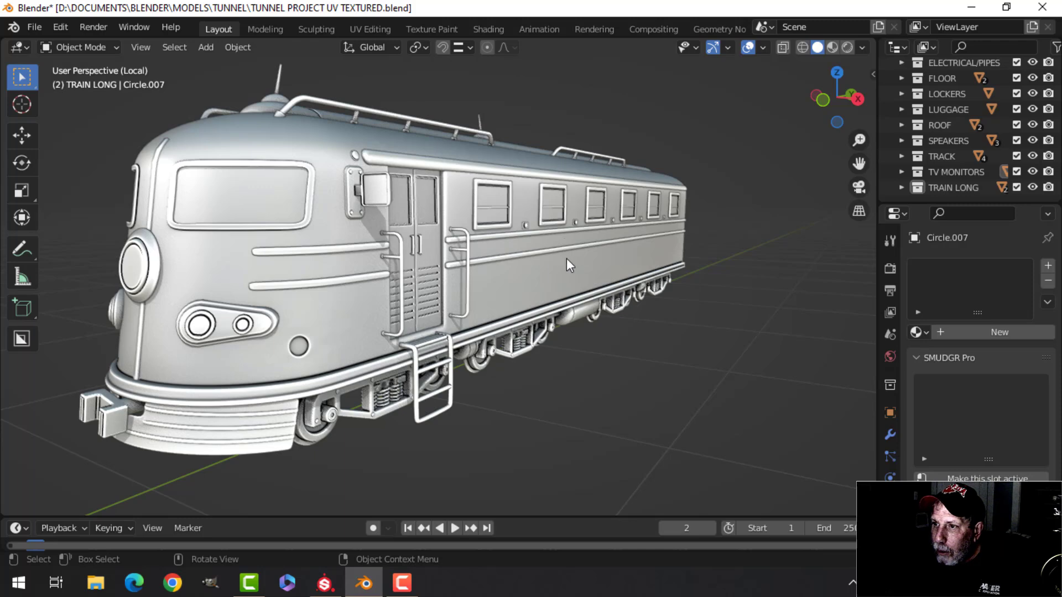
# Step: Examine the isolated train's front, side and undercarriage, and return to the full tunnel scene
pyautogui.moveTo(589, 250); pyautogui.dragTo(667, 87, button='middle')
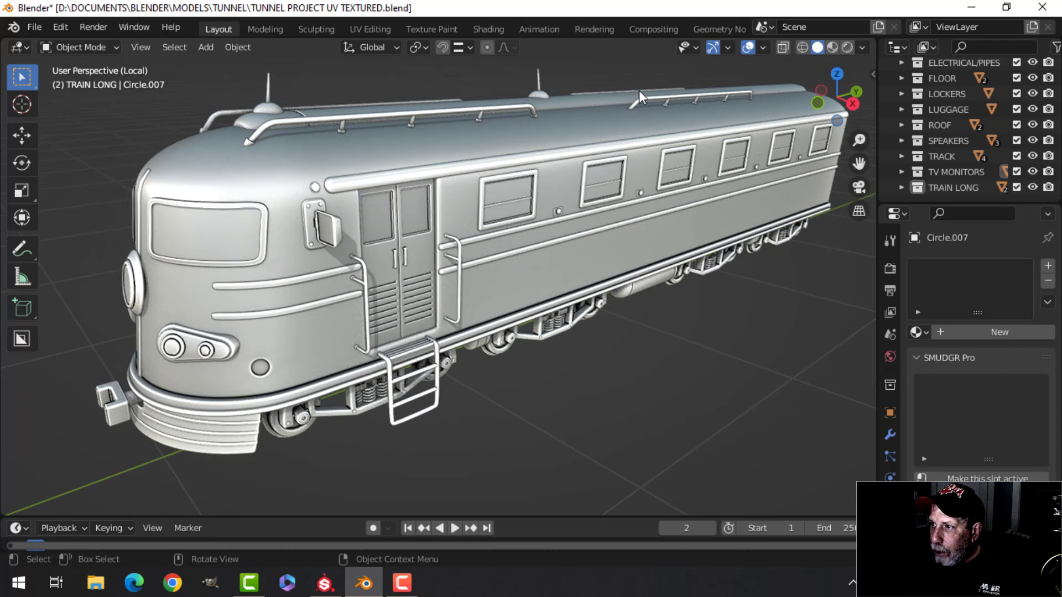
pyautogui.moveTo(633, 257)
pyautogui.mouseDown(button='middle')
pyautogui.moveTo(613, 240)
pyautogui.moveTo(622, 257)
pyautogui.mouseUp(button='middle')
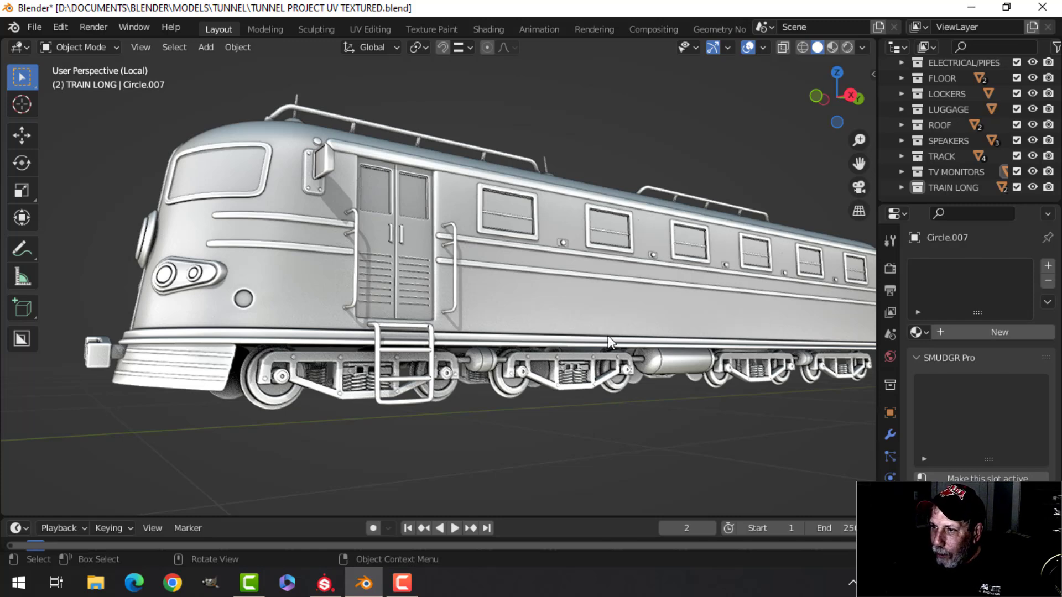
pyautogui.scroll(-2, 599, 305)
pyautogui.moveTo(572, 270); pyautogui.dragTo(672, 297, button='middle')
pyautogui.press('KP_Divide')
pyautogui.scroll(3, 602, 304)
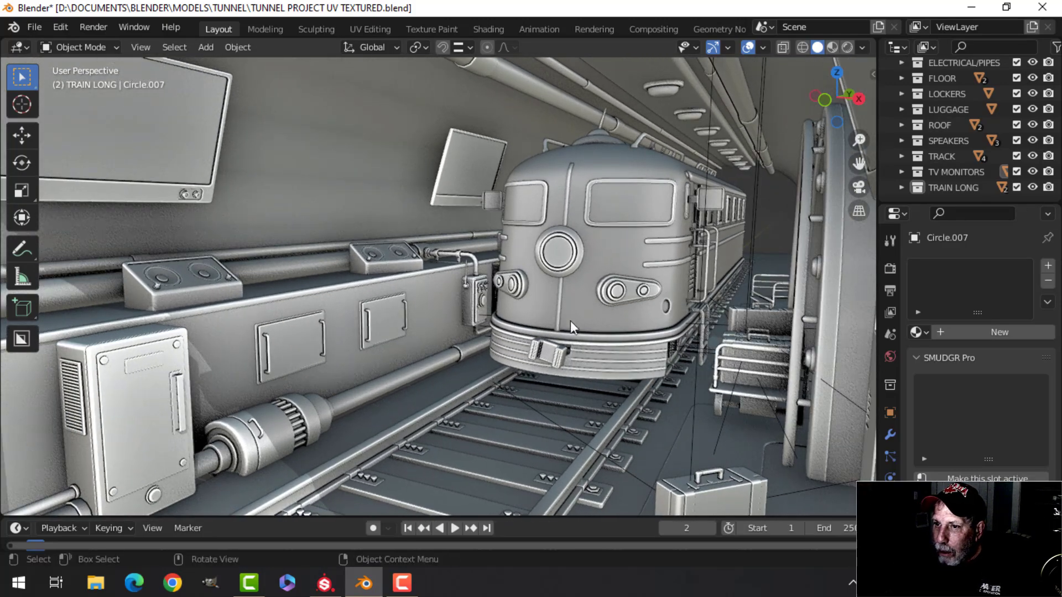
# Step: Isolate the nearest speaker box on the tunnel ledge and frame it in the UV Editing workspace with no geometry selected
pyautogui.click(188, 285)
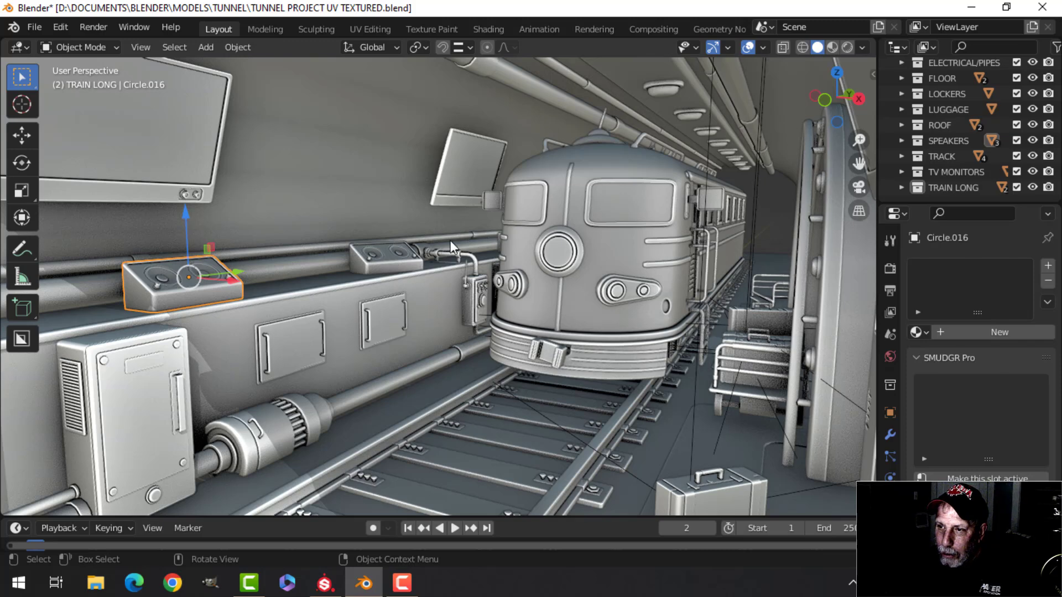
pyautogui.press('KP_Divide')
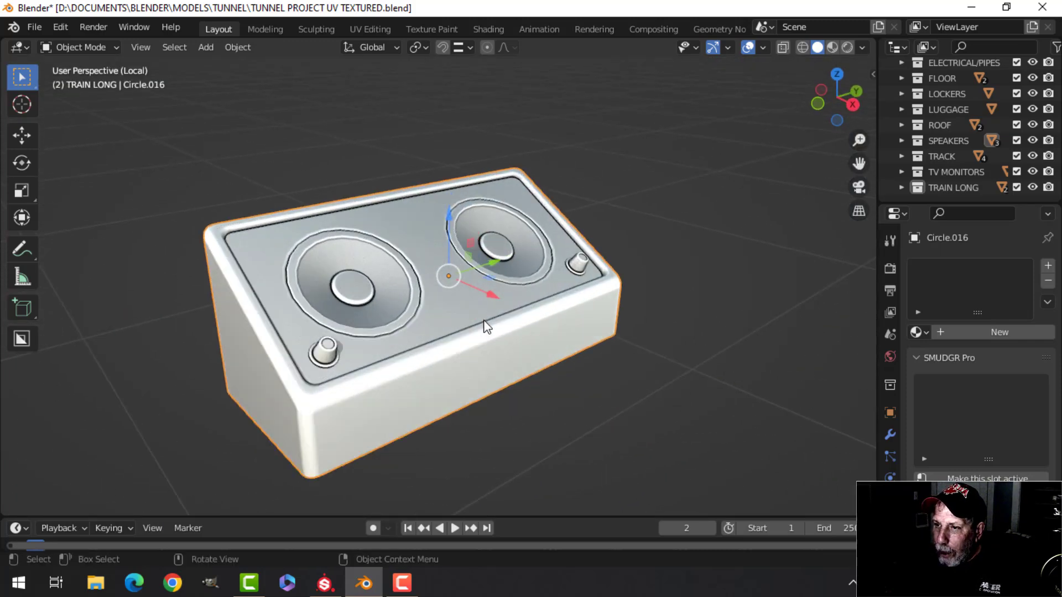
pyautogui.click(370, 30)
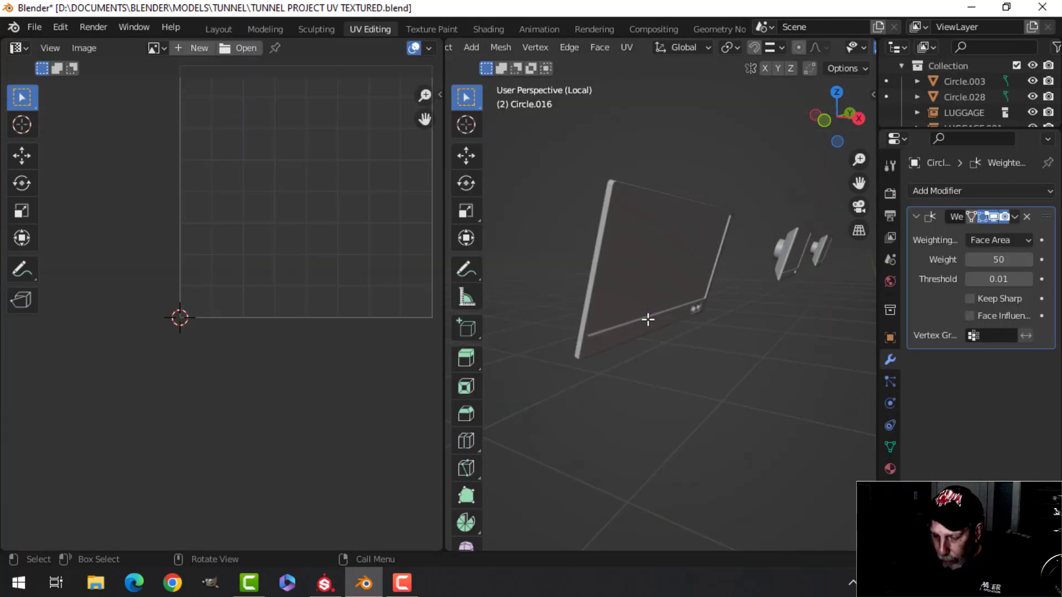
pyautogui.press('KP_Decimal')
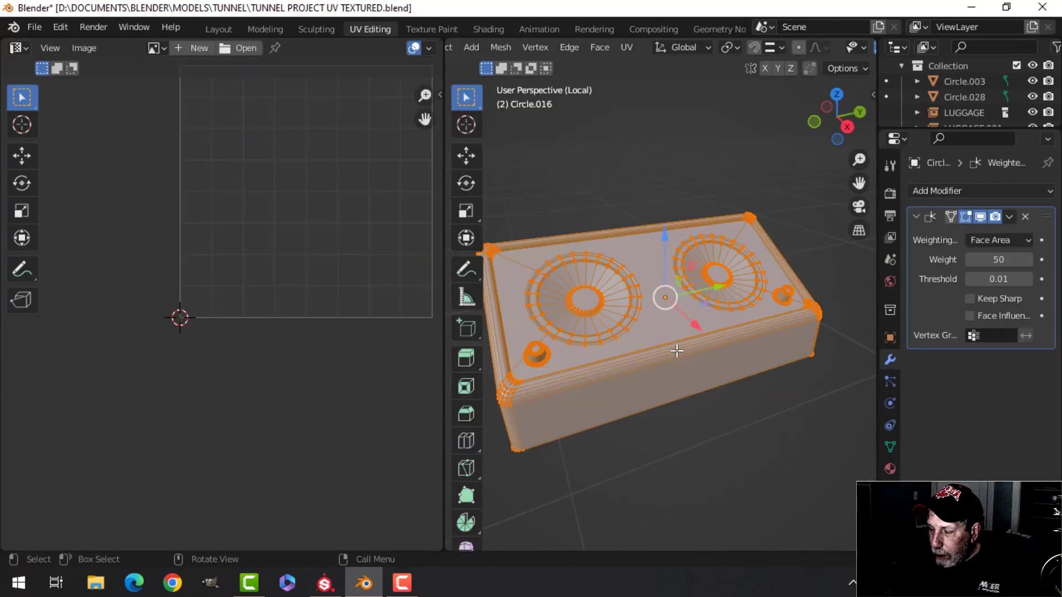
pyautogui.hotkey('alt', 'a')
# Step: Mark a seam along the edge loop where the speaker's rounded rim meets the outer side walls
pyautogui.moveTo(635, 367); pyautogui.dragTo(690, 343, button='middle')
pyautogui.scroll(4, 675, 351)
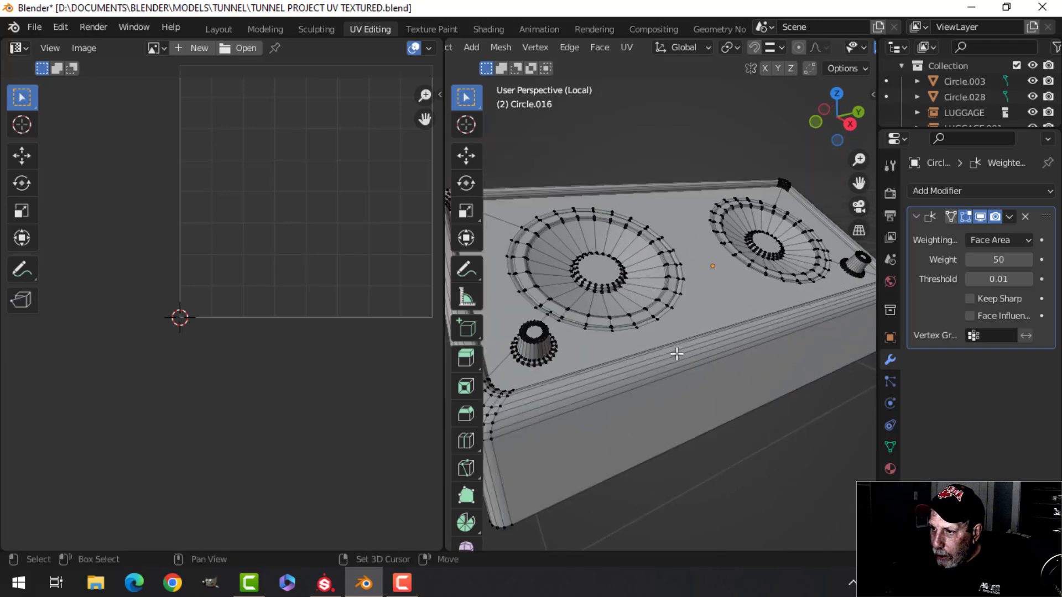
pyautogui.moveTo(646, 303)
pyautogui.mouseDown(button='middle')
pyautogui.moveTo(685, 321)
pyautogui.moveTo(671, 294)
pyautogui.moveTo(681, 315)
pyautogui.moveTo(671, 303)
pyautogui.moveTo(661, 311)
pyautogui.moveTo(659, 334)
pyautogui.moveTo(688, 315)
pyautogui.moveTo(639, 311)
pyautogui.mouseUp(button='middle')
pyautogui.scroll(2, 660, 311)
pyautogui.keyDown('alt'); pyautogui.click(591, 299); pyautogui.keyUp('alt')
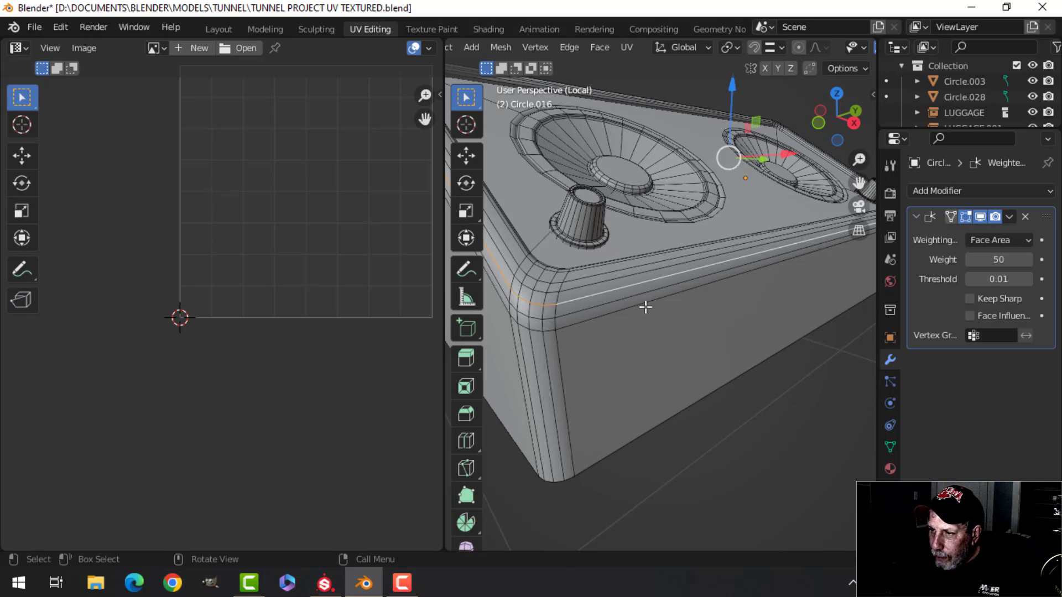
pyautogui.moveTo(635, 306); pyautogui.dragTo(692, 301, button='middle')
pyautogui.hotkey('ctrl', 'e')
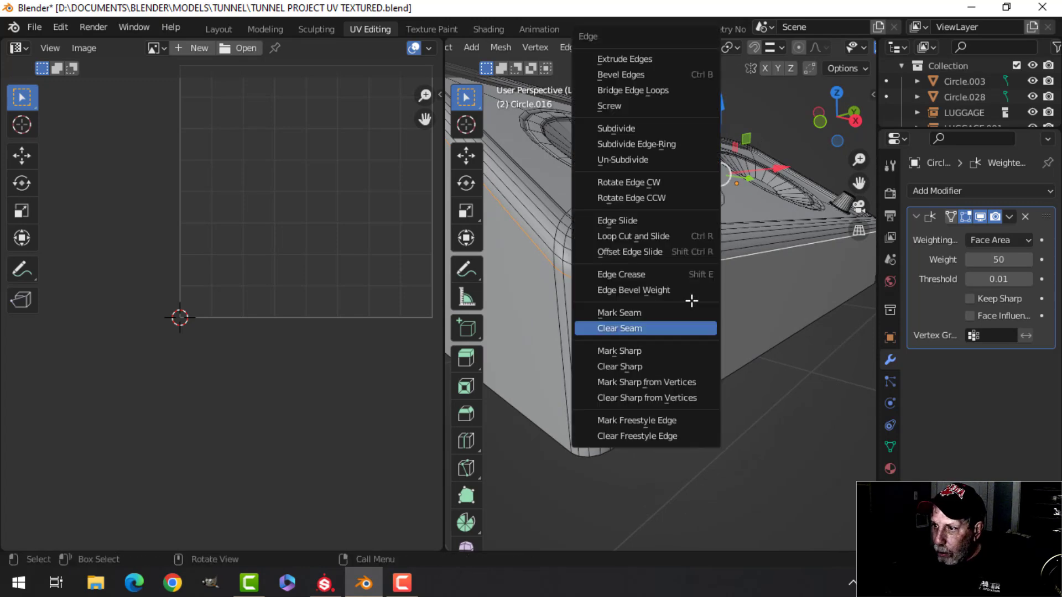
pyautogui.click(640, 313)
# Step: Mark seams along the speaker cabinet's vertical corner edge loops, running from the base up over the rounded rim
pyautogui.moveTo(581, 305)
pyautogui.mouseDown(button='middle')
pyautogui.moveTo(697, 292)
pyautogui.moveTo(567, 303)
pyautogui.mouseUp(button='middle')
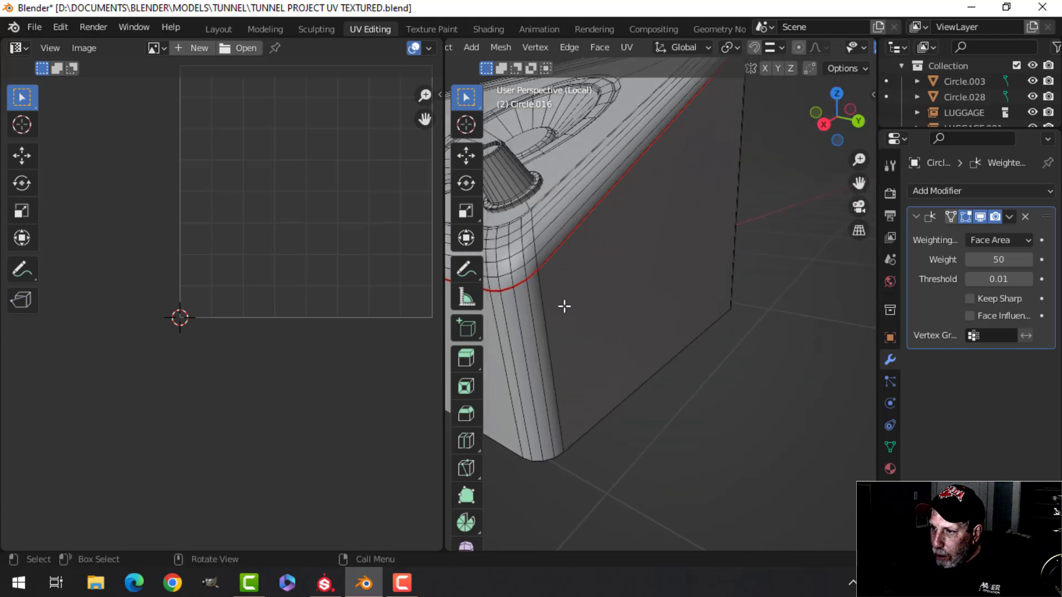
pyautogui.scroll(-2, 542, 301)
pyautogui.keyDown('alt'); pyautogui.click(599, 308); pyautogui.keyUp('alt')
pyautogui.moveTo(720, 308); pyautogui.dragTo(646, 291, button='middle')
pyautogui.scroll(3, 619, 365)
pyautogui.scroll(-2, 605, 377)
pyautogui.keyDown('alt'); pyautogui.click(627, 270); pyautogui.keyUp('alt')
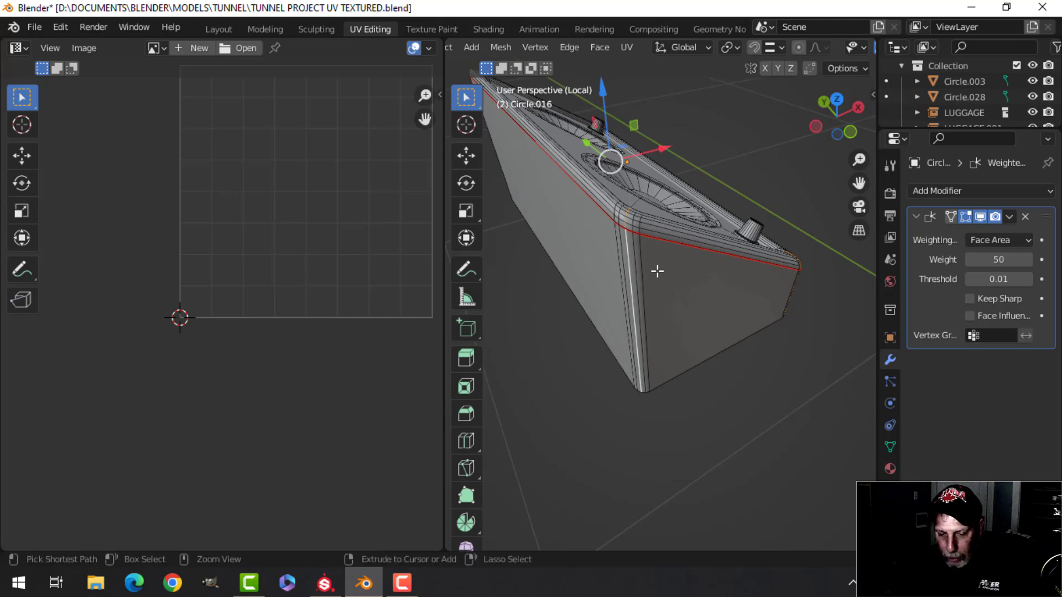
pyautogui.hotkey('ctrl', 'e')
pyautogui.click(624, 311)
# Step: Mark a seam along the inner border loop around the speaker's sloped front panel
pyautogui.moveTo(624, 311); pyautogui.dragTo(627, 229, button='middle')
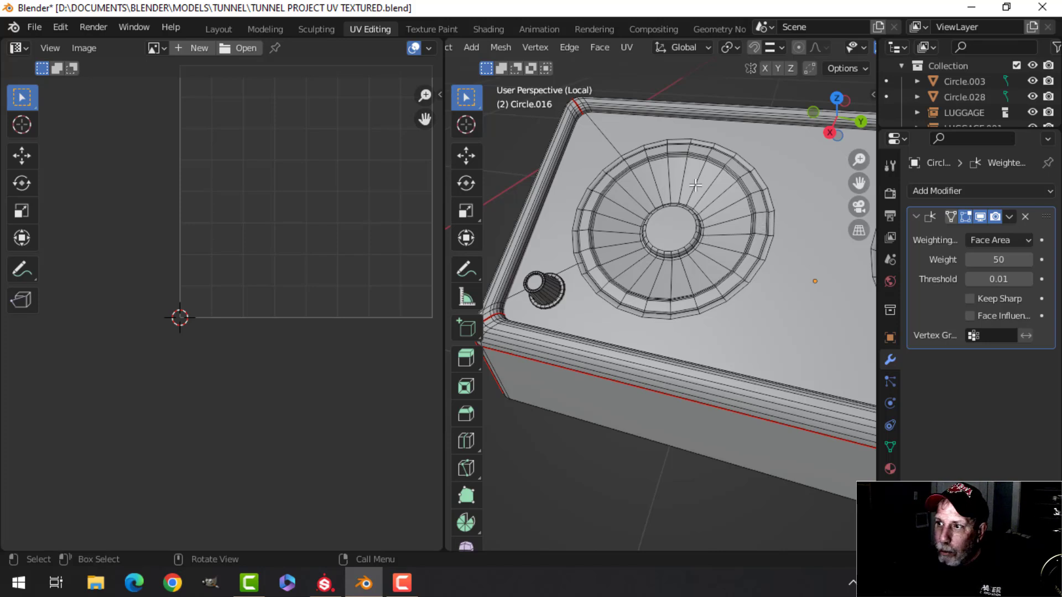
pyautogui.scroll(3, 686, 183)
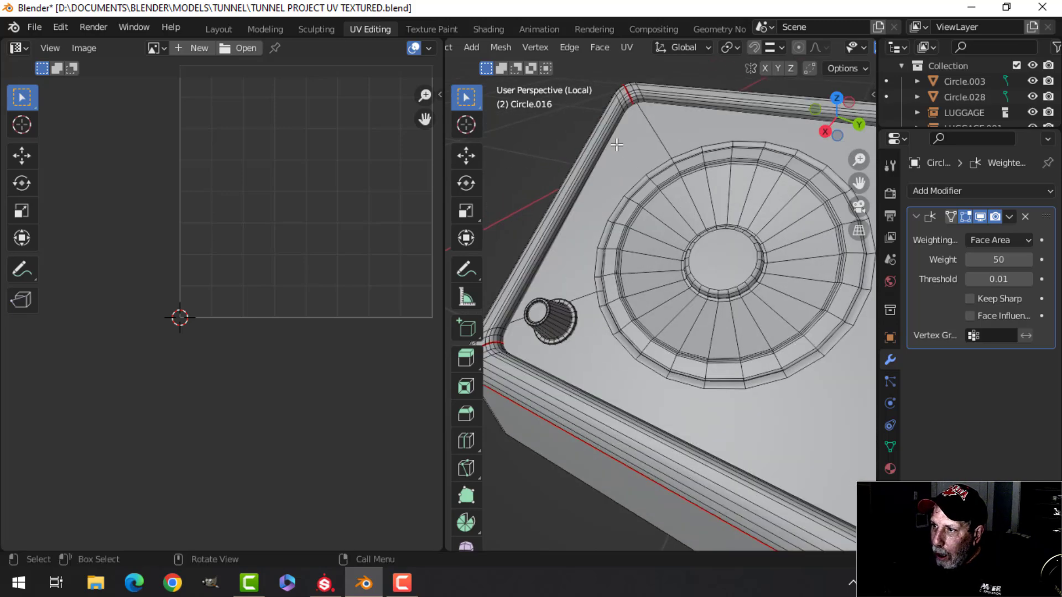
pyautogui.scroll(3, 616, 143)
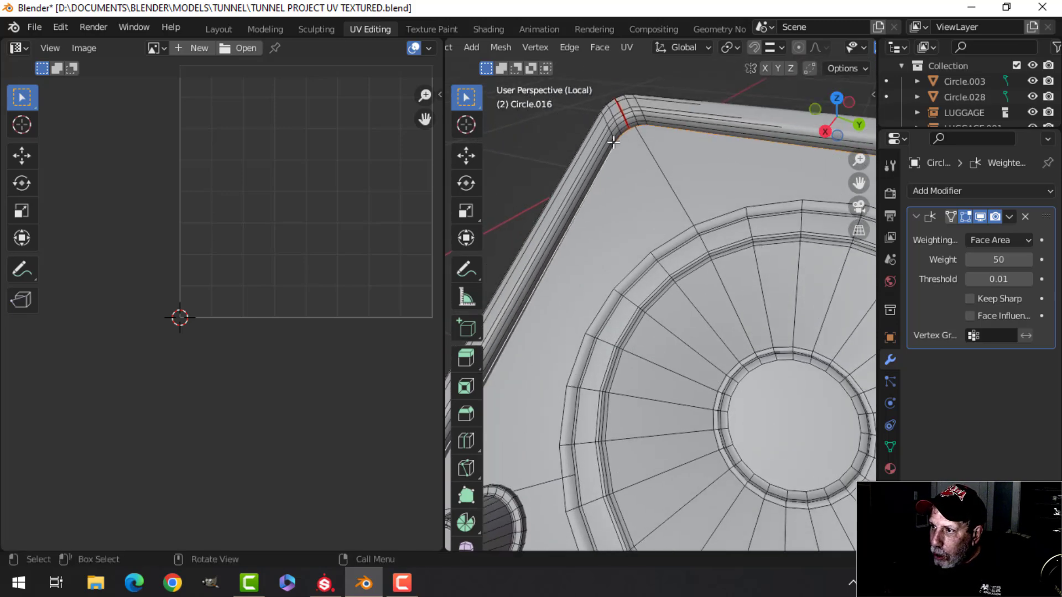
pyautogui.scroll(-4, 691, 166)
pyautogui.moveTo(680, 182); pyautogui.dragTo(706, 184, button='middle')
pyautogui.scroll(-2, 636, 221)
pyautogui.scroll(2, 676, 196)
pyautogui.hotkey('ctrl', 'e')
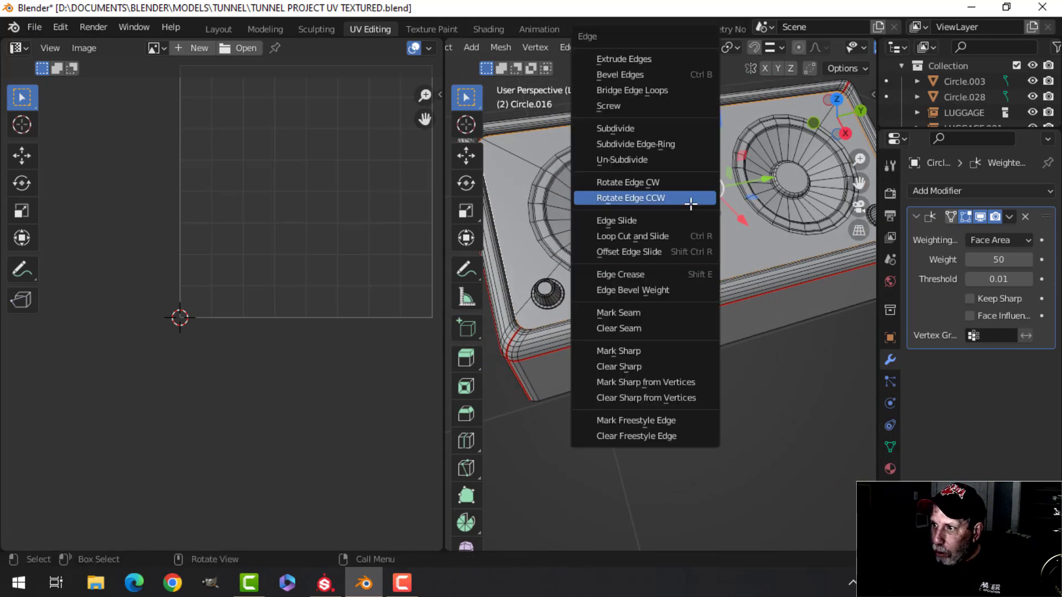
pyautogui.click(639, 311)
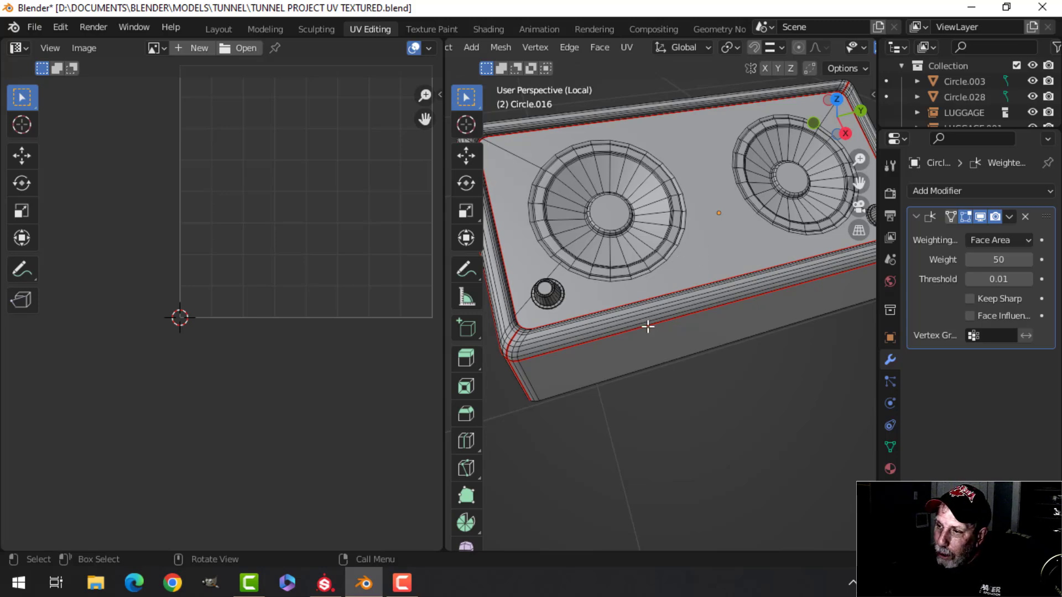
# Step: Mark seams along the recessed outer ring loops of both speaker cones
pyautogui.scroll(8, 710, 266)
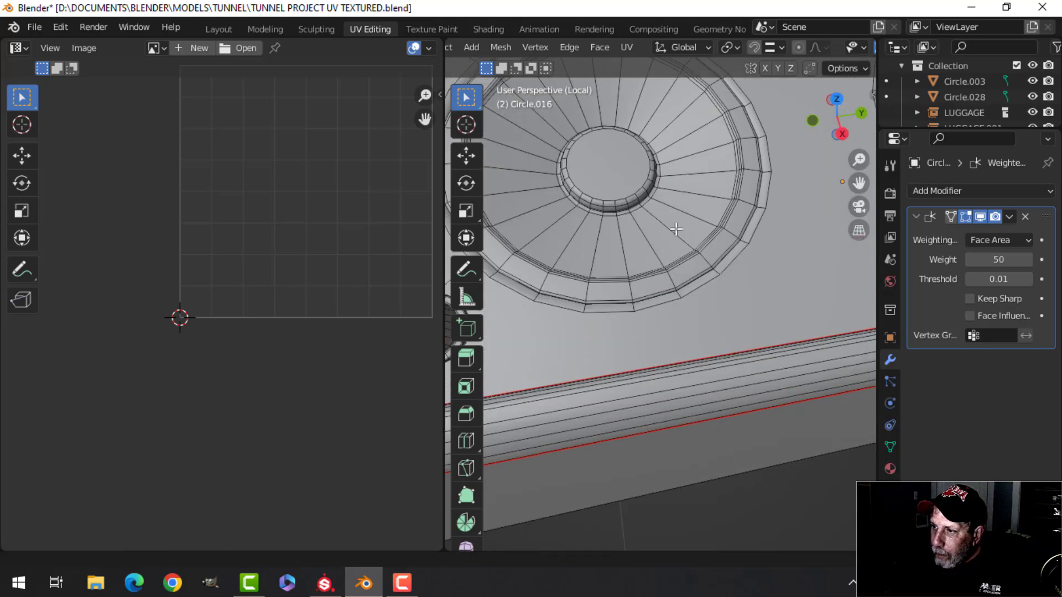
pyautogui.scroll(-5, 647, 184)
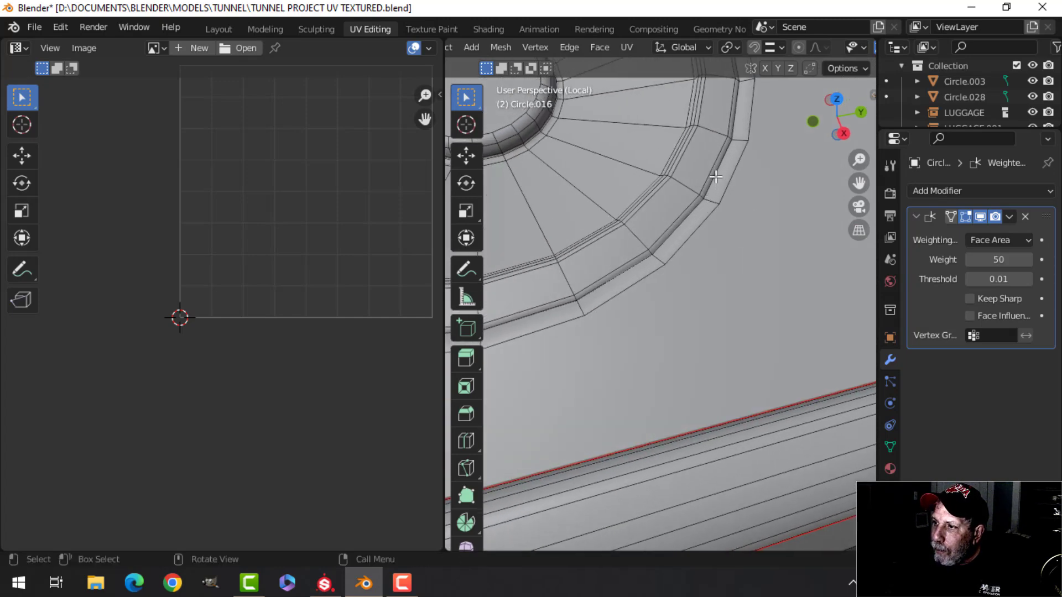
pyautogui.scroll(-4, 716, 174)
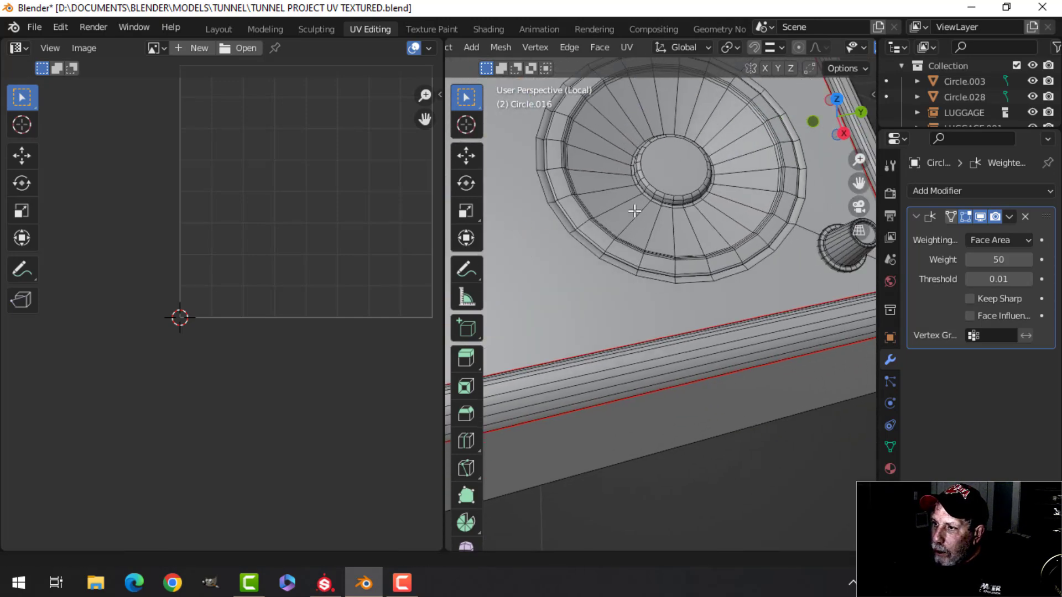
pyautogui.scroll(2, 587, 242)
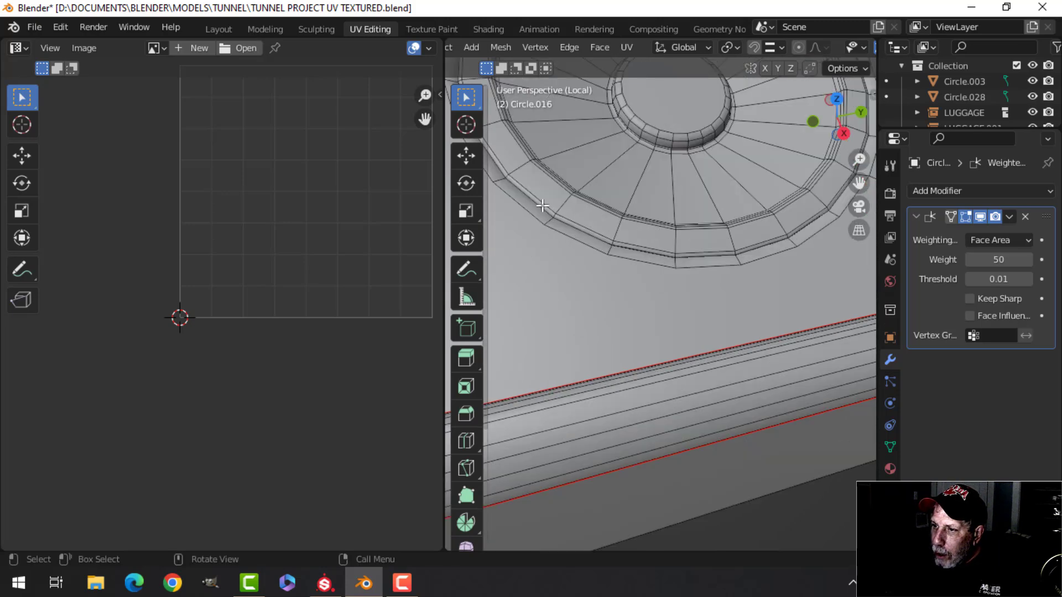
pyautogui.keyDown('alt'); pyautogui.click(560, 206); pyautogui.keyUp('alt')
pyautogui.moveTo(561, 205); pyautogui.dragTo(636, 218, button='middle')
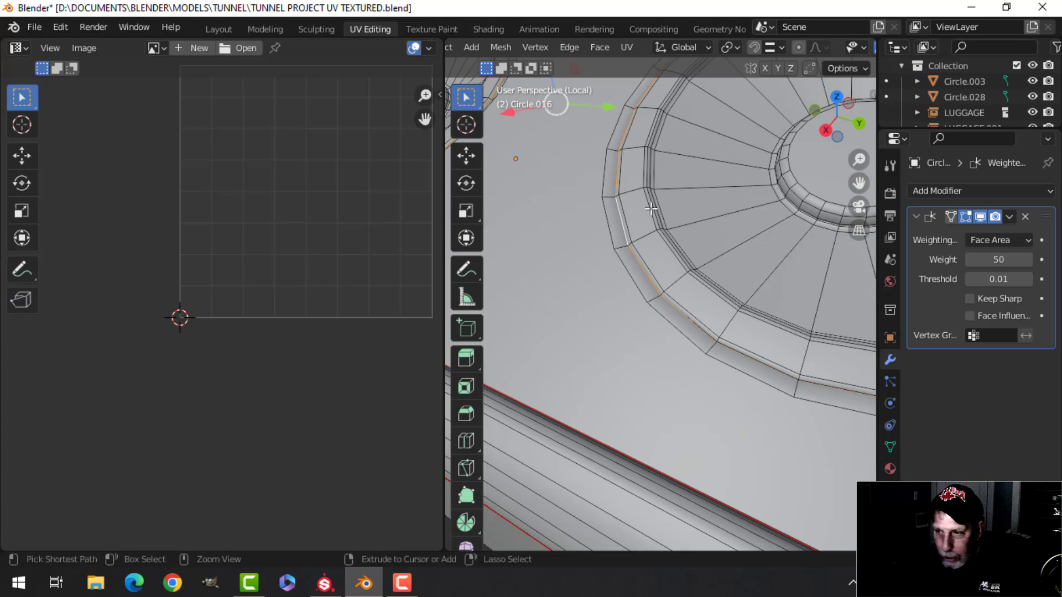
pyautogui.hotkey('ctrl', 'e')
pyautogui.click(619, 314)
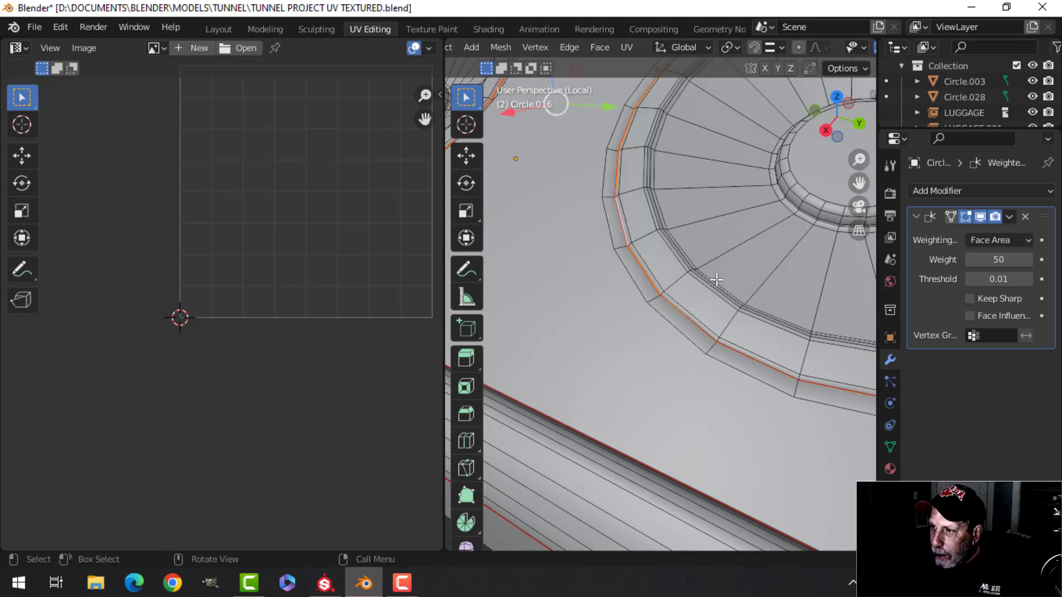
# Step: Mark a seam around the top face of the control knob near the speaker's corner
pyautogui.scroll(-5, 717, 279)
pyautogui.moveTo(735, 256); pyautogui.dragTo(697, 338, button='middle')
pyautogui.scroll(2, 717, 233)
pyautogui.scroll(3, 717, 233)
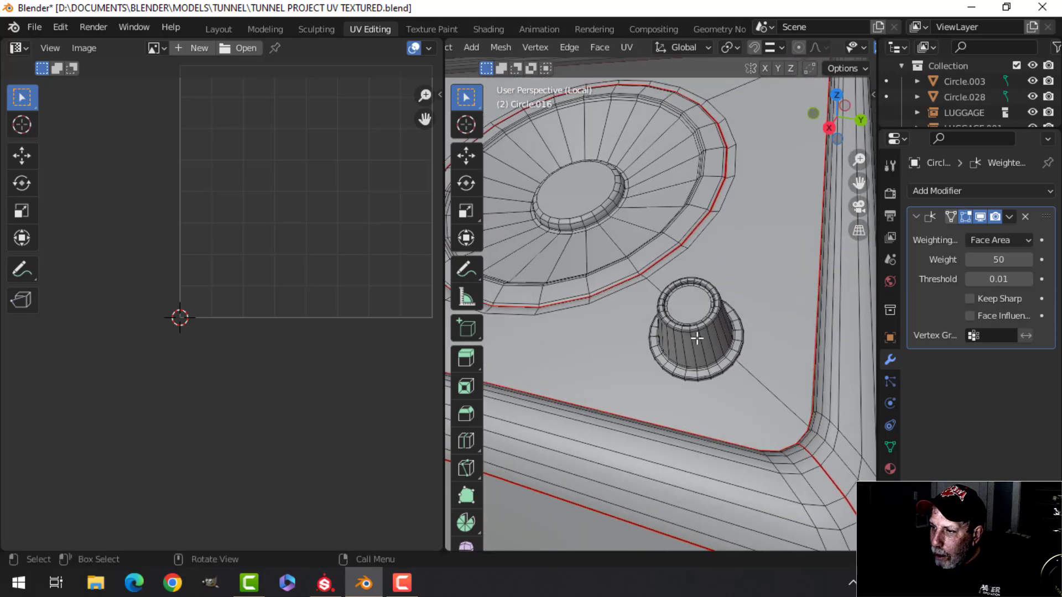
pyautogui.keyDown('alt'); pyautogui.click(684, 290); pyautogui.keyUp('alt')
pyautogui.hotkey('ctrl', 'e')
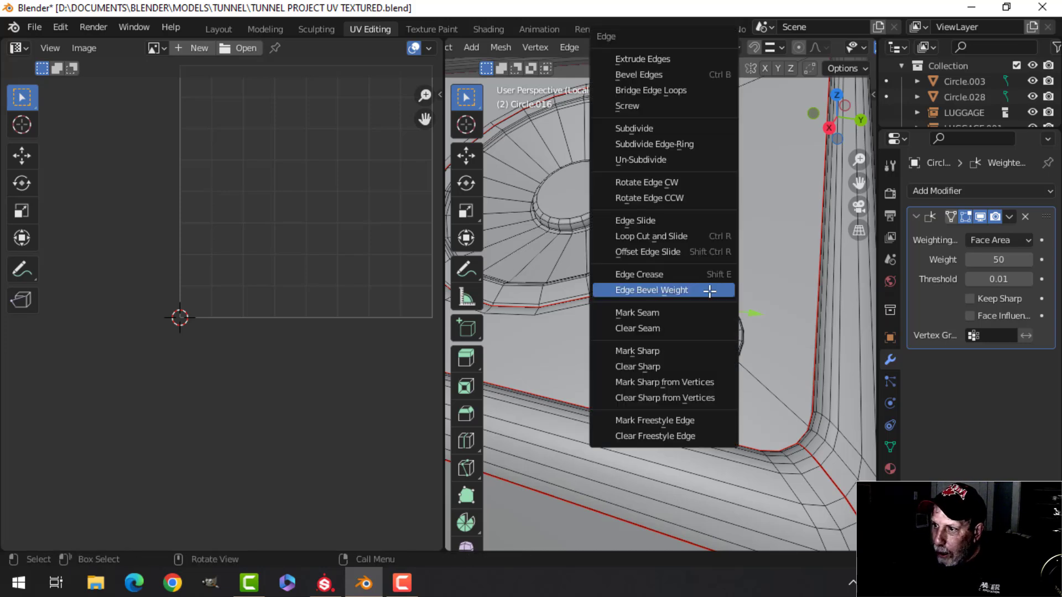
pyautogui.click(680, 315)
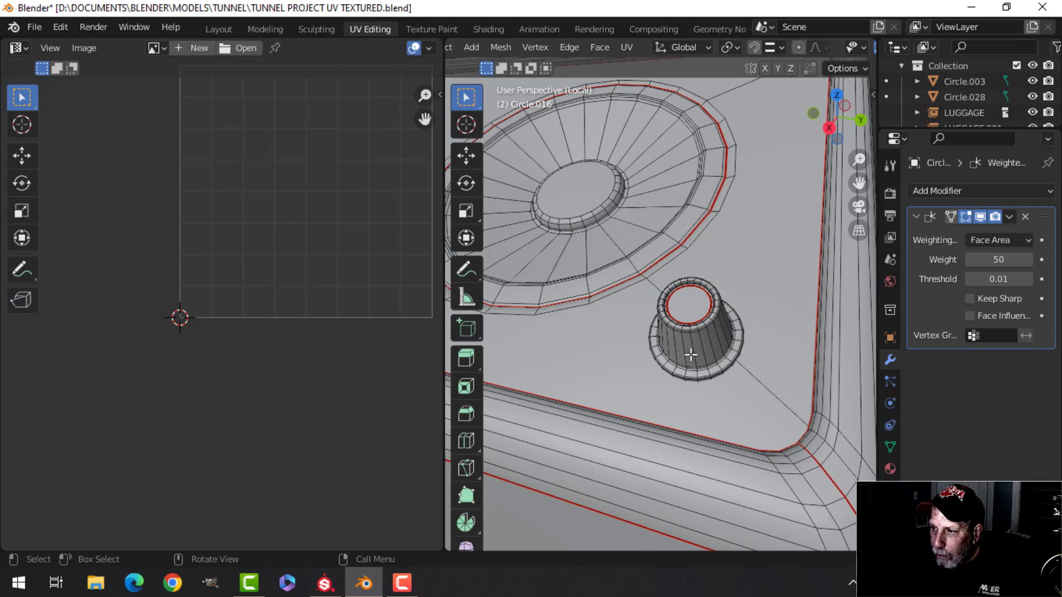
# Step: Mark a seam loop on the control knob at the opposite end of the speaker panel
pyautogui.scroll(-4, 661, 340)
pyautogui.moveTo(661, 339); pyautogui.dragTo(669, 354, button='middle')
pyautogui.scroll(5, 670, 334)
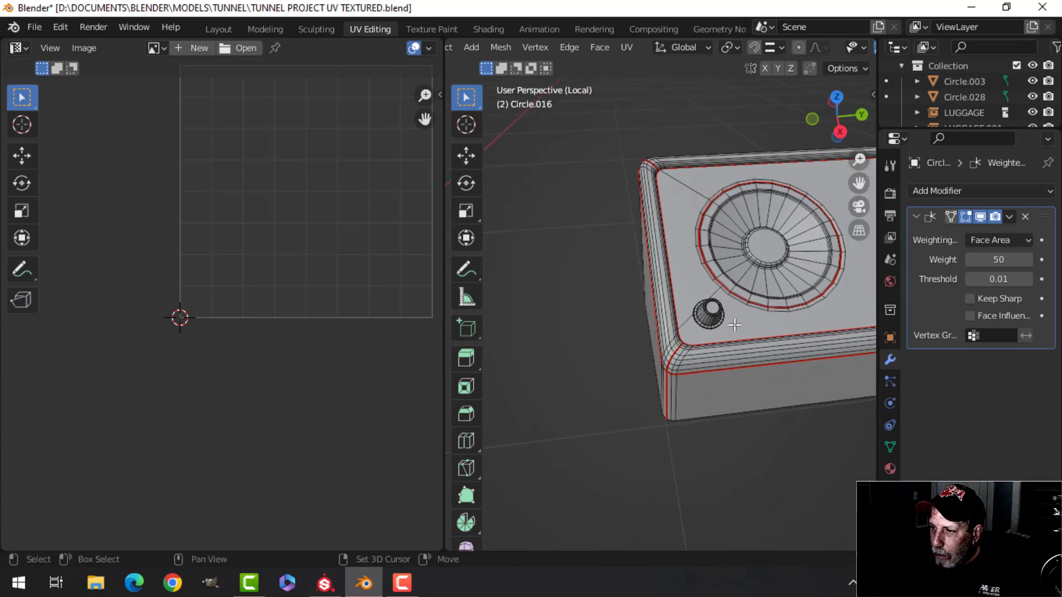
pyautogui.scroll(2, 669, 333)
pyautogui.keyDown('alt'); pyautogui.click(590, 333); pyautogui.keyUp('alt')
pyautogui.hotkey('ctrl', 'e')
pyautogui.click(587, 337)
# Step: Select the entire speaker mesh and unwrap it along the marked seams
pyautogui.press('a')
pyautogui.scroll(-6, 675, 329)
pyautogui.moveTo(780, 322); pyautogui.dragTo(642, 289, button='middle')
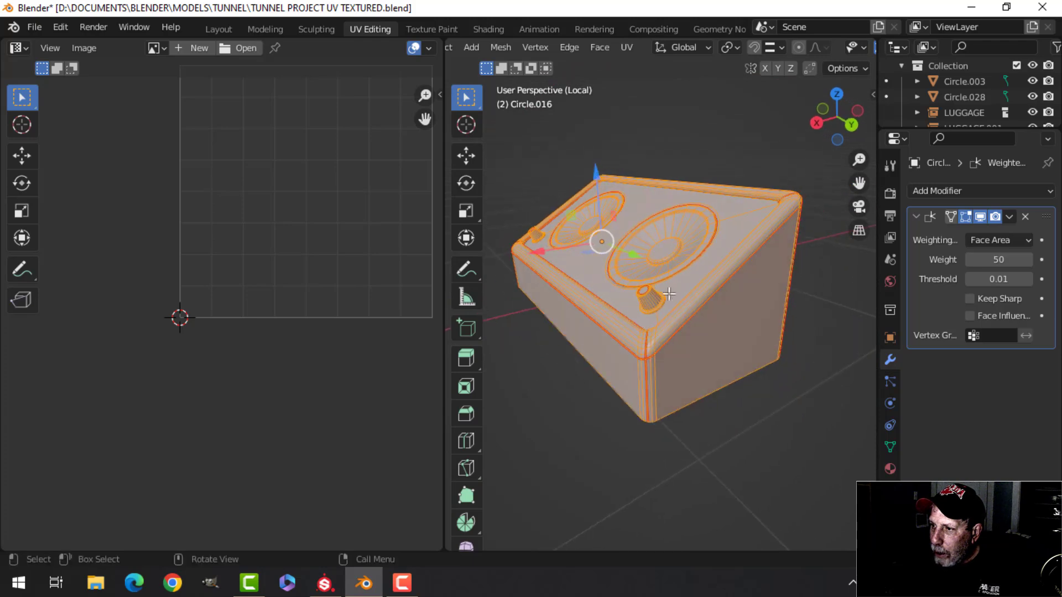
pyautogui.press('u')
pyautogui.click(702, 300)
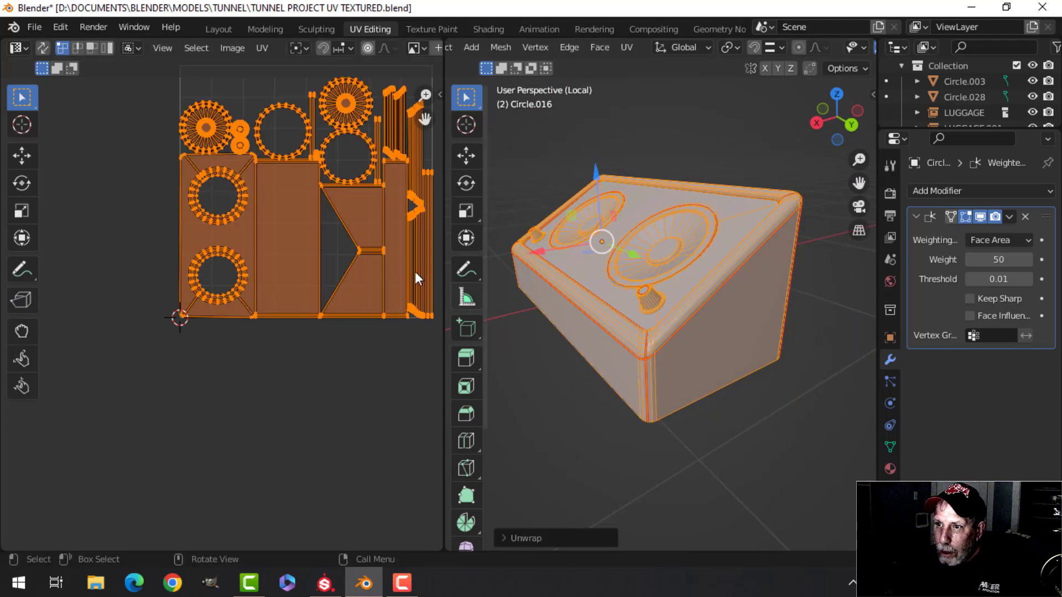
pyautogui.scroll(-2, 366, 233)
pyautogui.moveTo(366, 232); pyautogui.dragTo(343, 261, button='middle')
pyautogui.scroll(3, 343, 261)
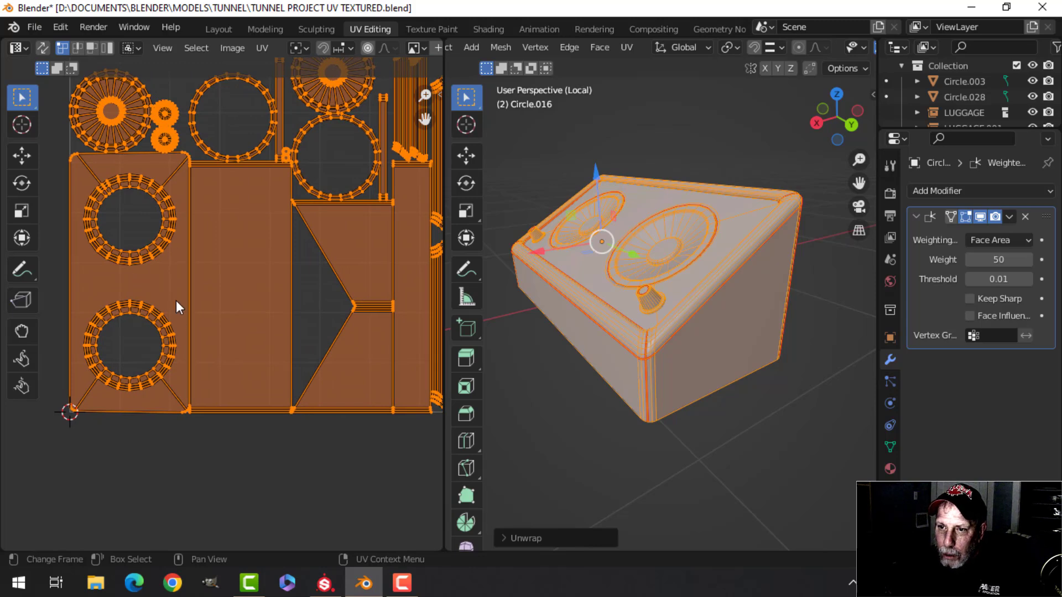
pyautogui.scroll(-1, 226, 322)
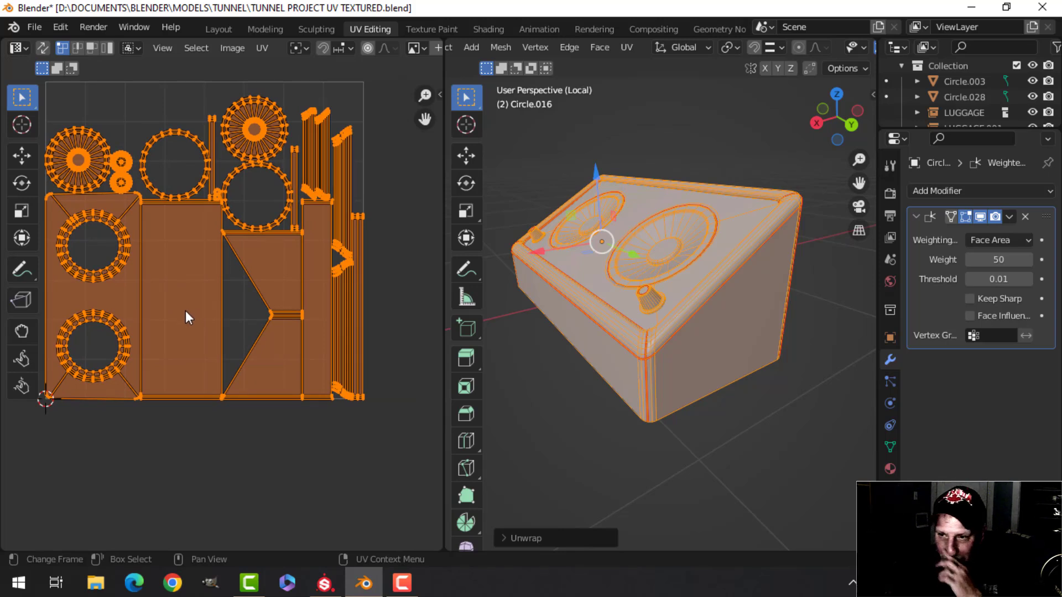
# Step: Turn on UV sync selection and select one speaker cone's linked UV islands to check which part of the model they cover
pyautogui.scroll(3, 289, 250)
pyautogui.scroll(-2, 249, 235)
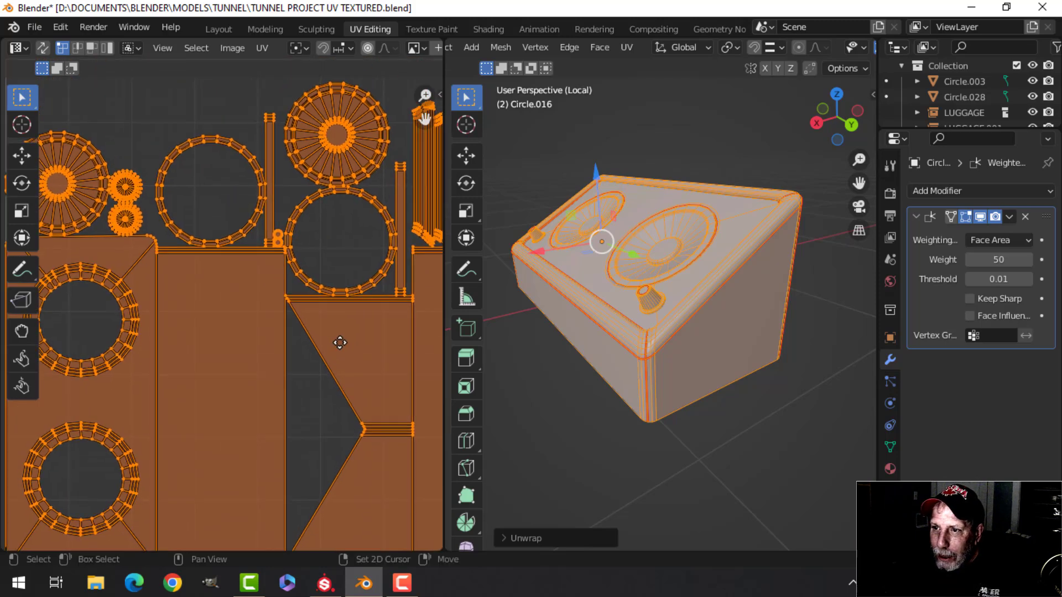
pyautogui.moveTo(228, 224); pyautogui.dragTo(218, 271, button='middle')
pyautogui.scroll(3, 274, 243)
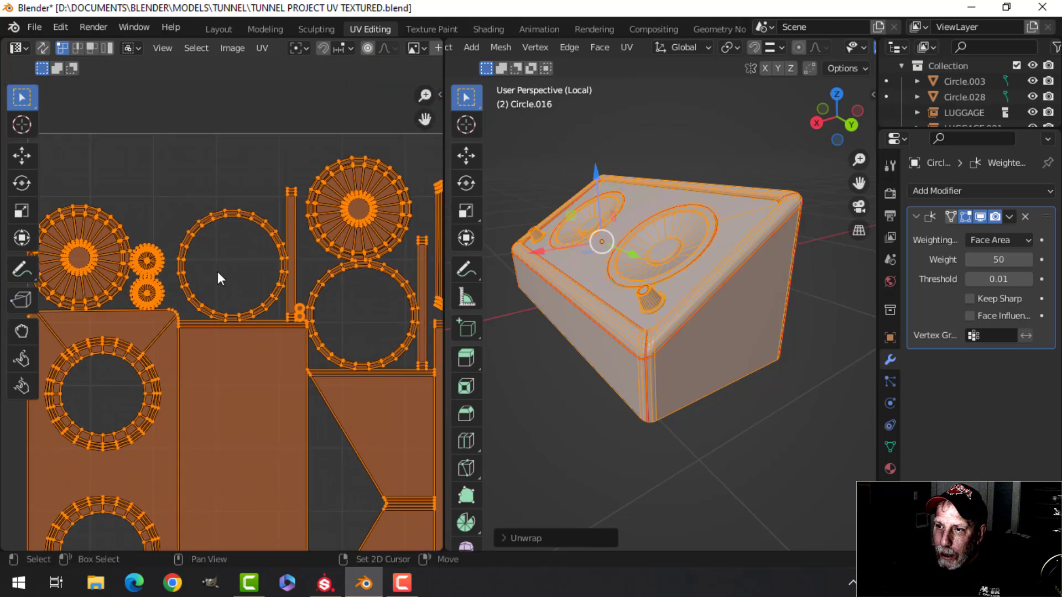
pyautogui.click(350, 219)
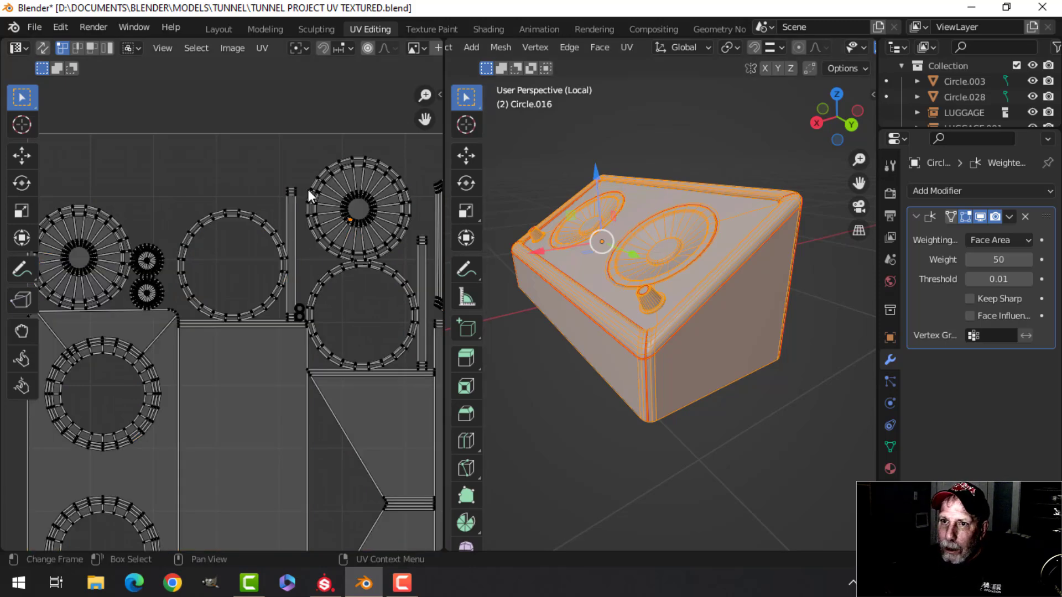
pyautogui.click(40, 47)
pyautogui.click(363, 204)
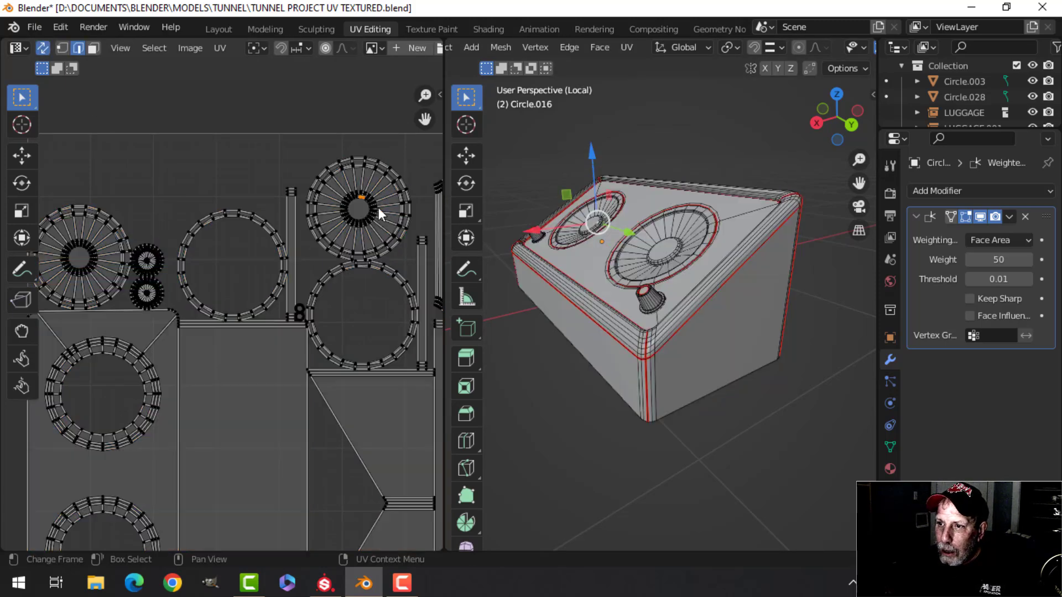
pyautogui.hotkey('ctrl', 'l')
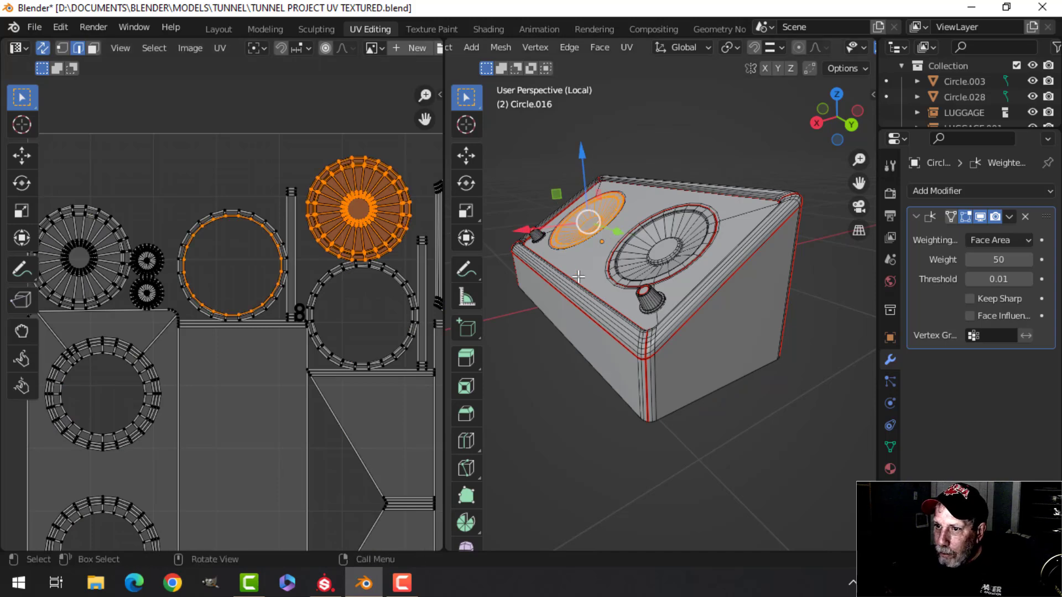
pyautogui.scroll(3, 593, 244)
pyautogui.moveTo(593, 244); pyautogui.dragTo(604, 249, button='middle')
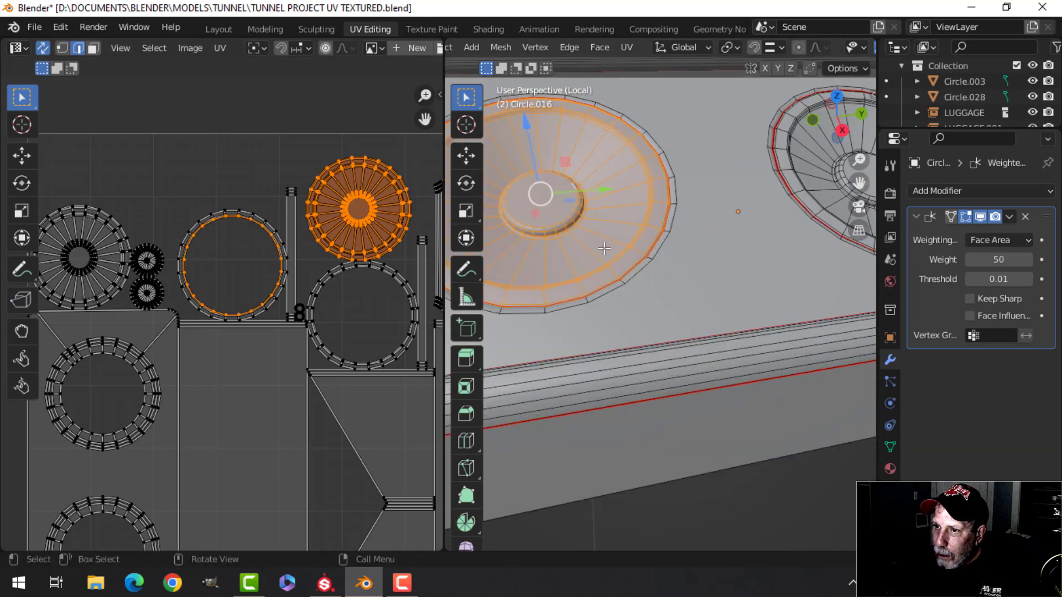
pyautogui.scroll(3, 602, 247)
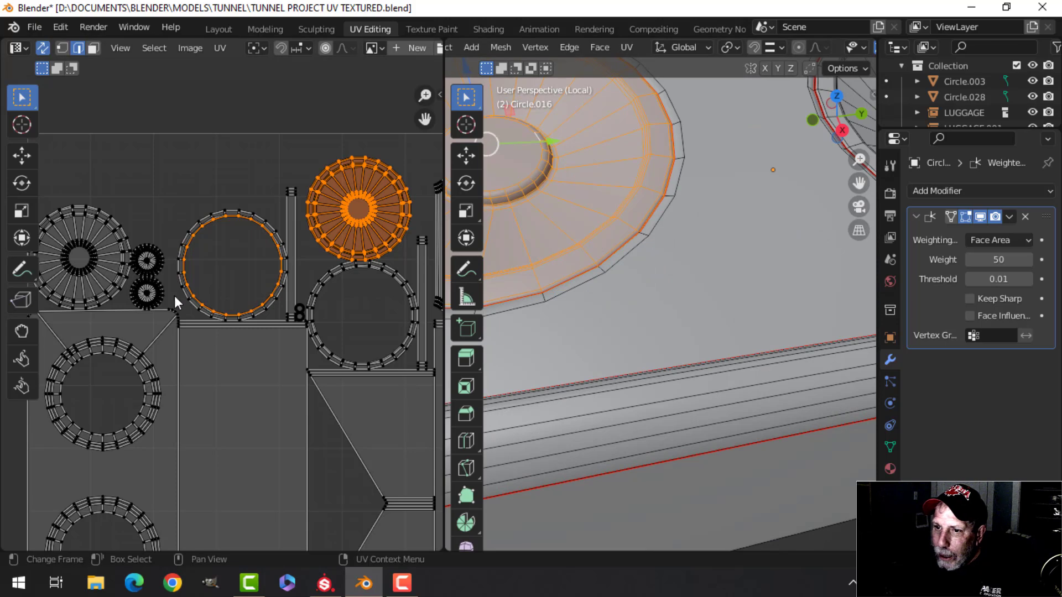
# Step: Select the linked UV islands of the other speaker cone and check their match on the model
pyautogui.scroll(-2, 203, 243)
pyautogui.click(138, 276)
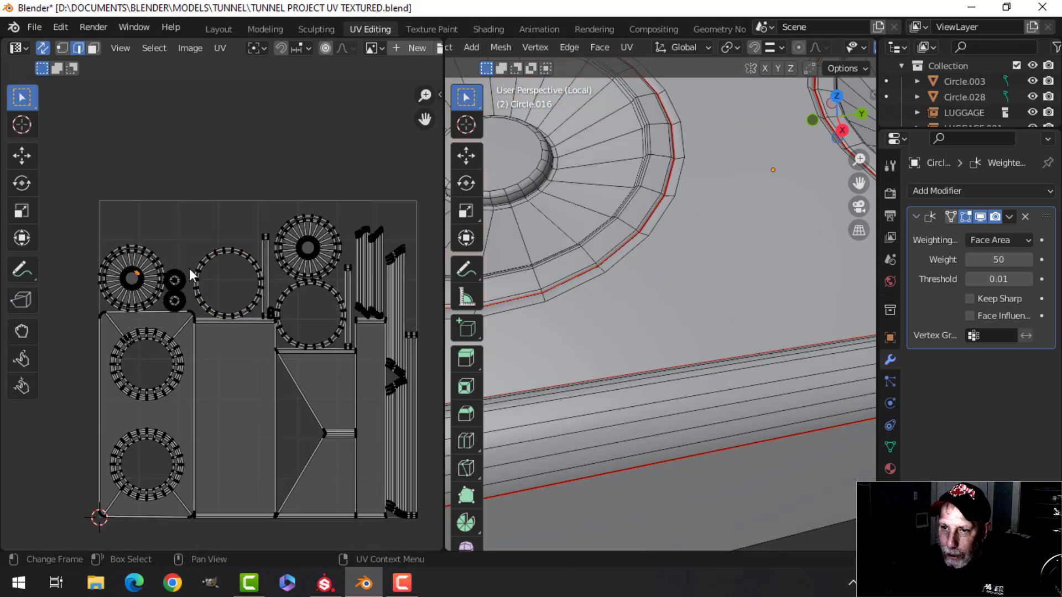
pyautogui.hotkey('ctrl', 'l')
pyautogui.scroll(-4, 640, 262)
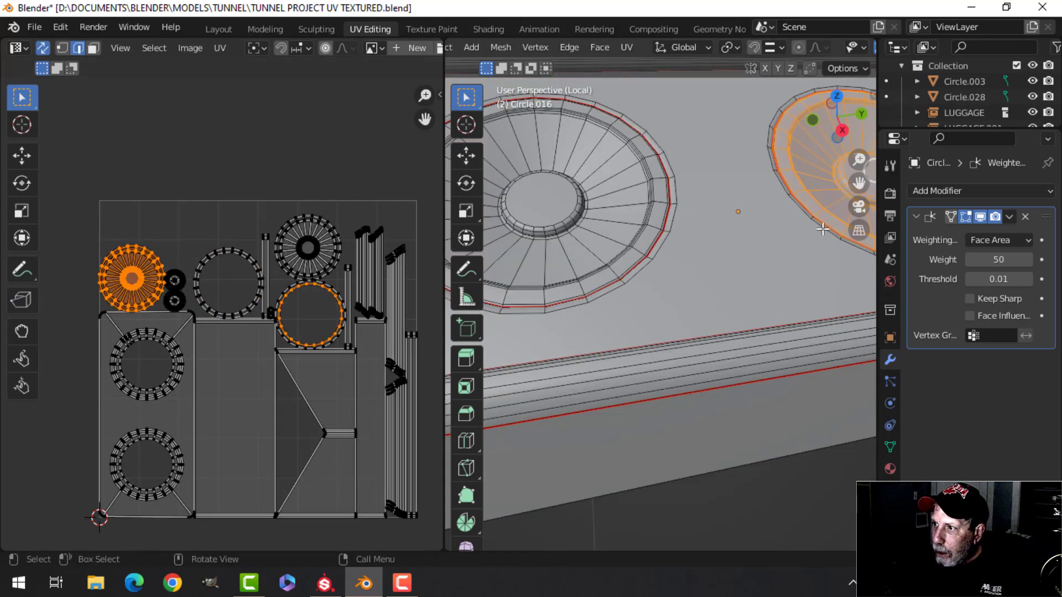
pyautogui.scroll(4, 639, 262)
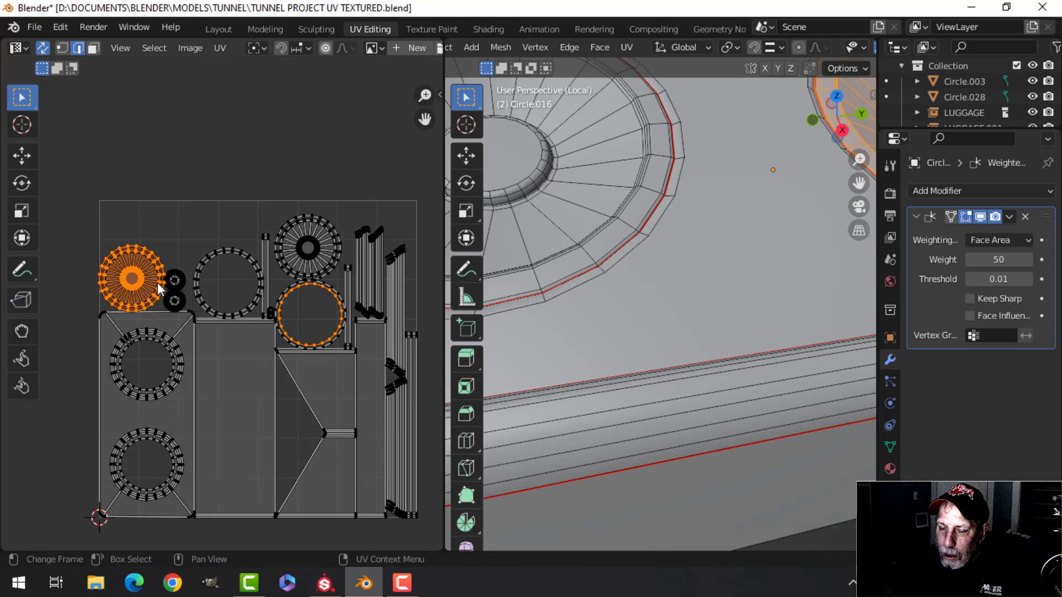
# Step: Clear the selection, then select the two small gear-shaped islands with their linked geometry to locate the control knobs on the model
pyautogui.hotkey('alt', 'a')
pyautogui.scroll(-3, 202, 273)
pyautogui.scroll(5, 268, 238)
pyautogui.scroll(2, 268, 238)
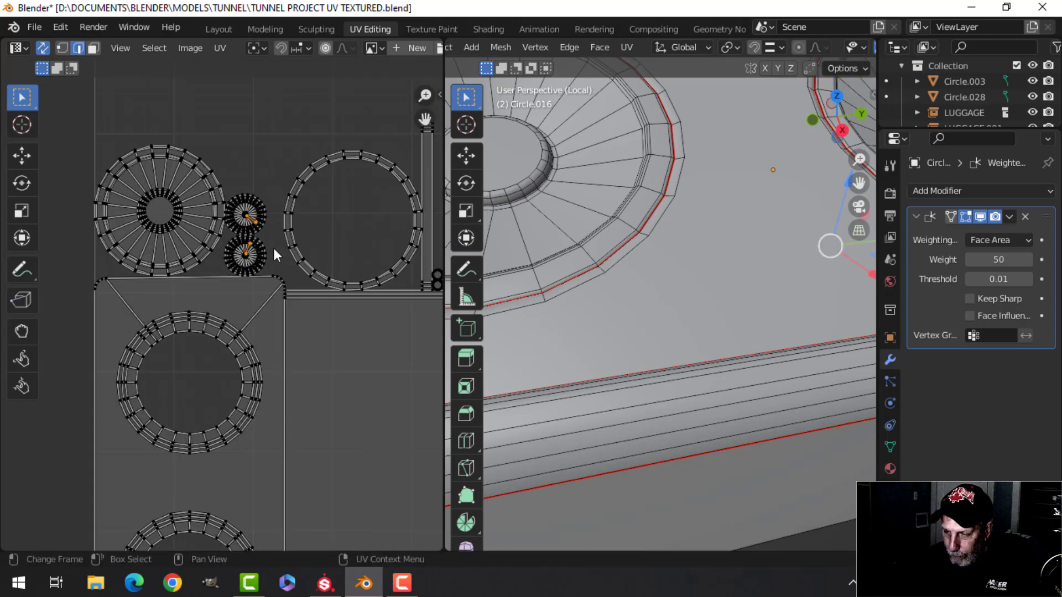
pyautogui.hotkey('ctrl', 'l')
pyautogui.scroll(-2, 396, 238)
pyautogui.scroll(-5, 681, 257)
pyautogui.moveTo(680, 257); pyautogui.dragTo(658, 249, button='middle')
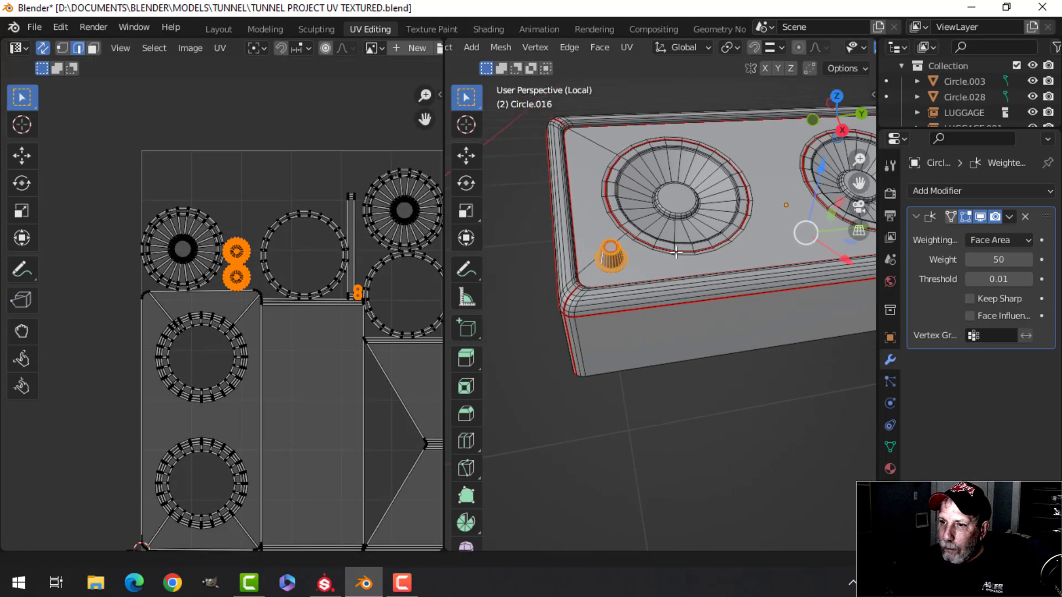
# Step: Turn off UV sync selection and, with the whole mesh selected, move the two gear-shaped knob islands above the UV square
pyautogui.click(42, 48)
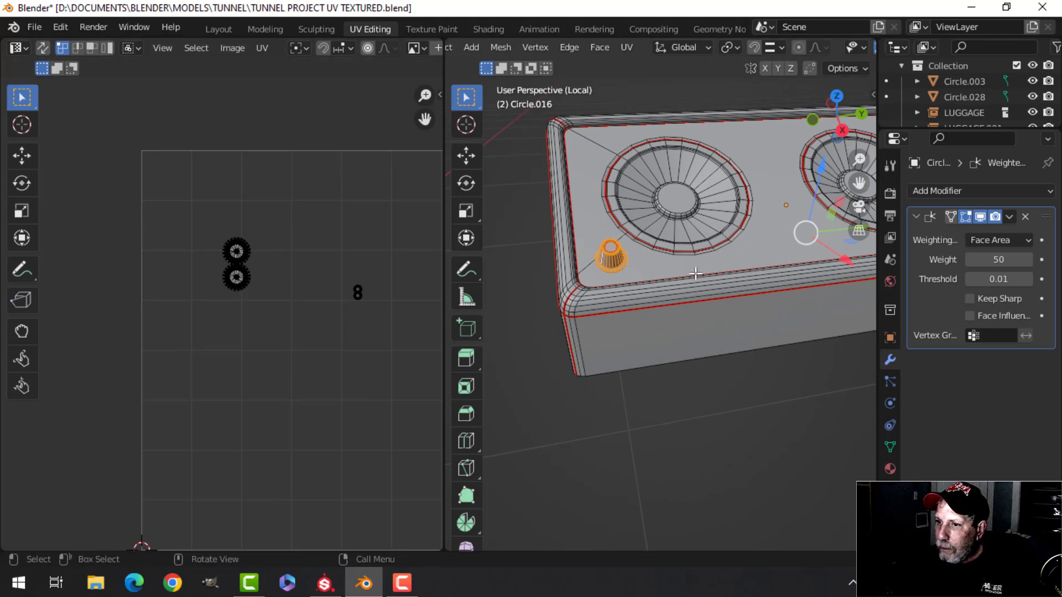
pyautogui.press('a')
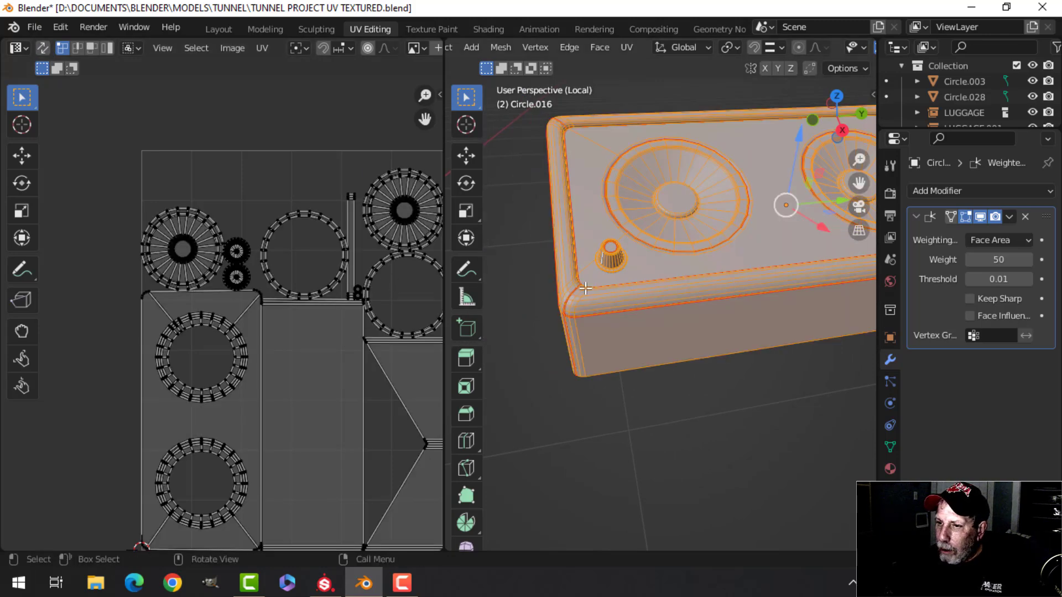
pyautogui.click(236, 253)
pyautogui.keyDown('shift'); pyautogui.click(243, 278); pyautogui.keyUp('shift')
pyautogui.hotkey('ctrl', 'l')
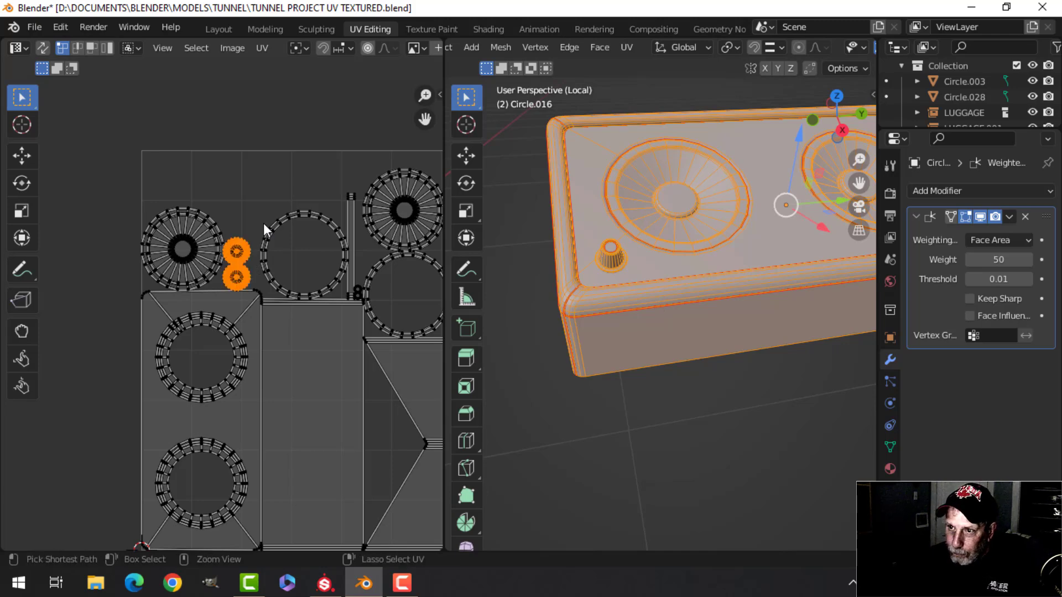
pyautogui.scroll(-2, 263, 223)
pyautogui.press('g')
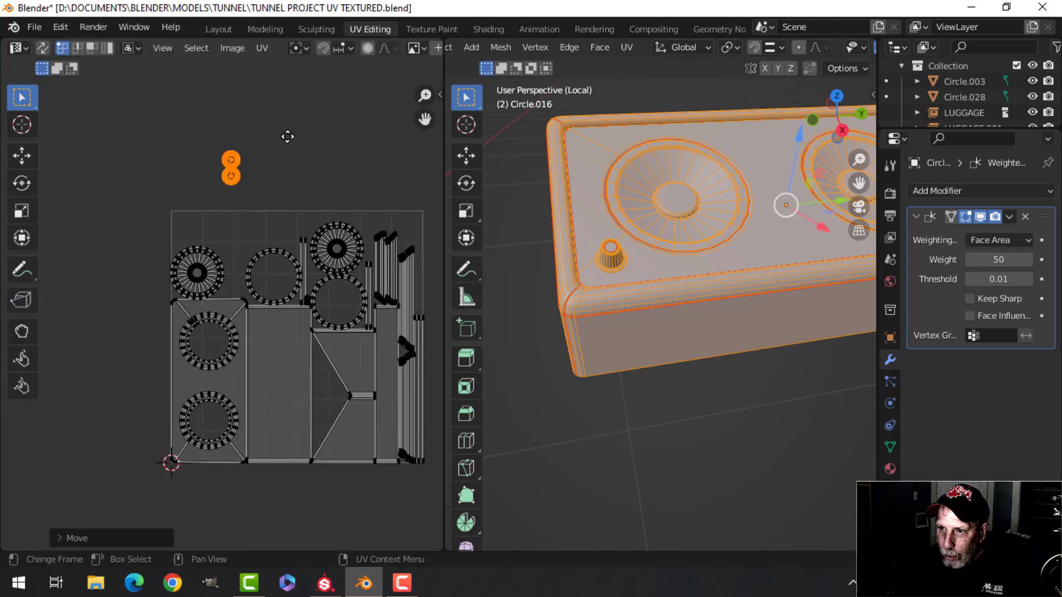
pyautogui.click(287, 135)
# Step: Move the two tiny circular knob-top islands out of the layout to the space above the UV square
pyautogui.scroll(5, 334, 257)
pyautogui.scroll(-2, 310, 254)
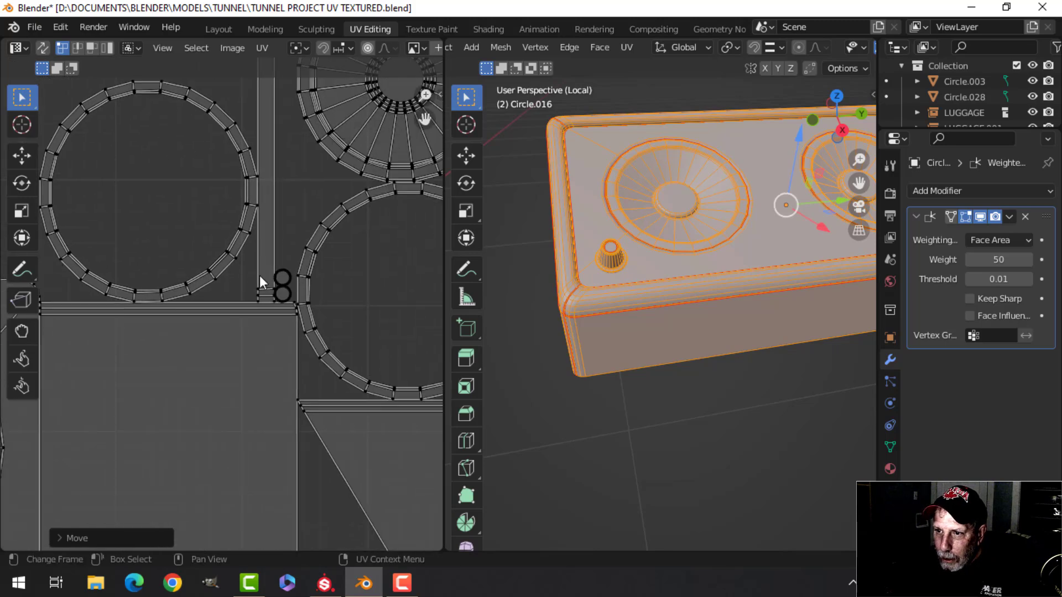
pyautogui.hotkey('ctrl', 'l')
pyautogui.press('Home')
pyautogui.press('g')
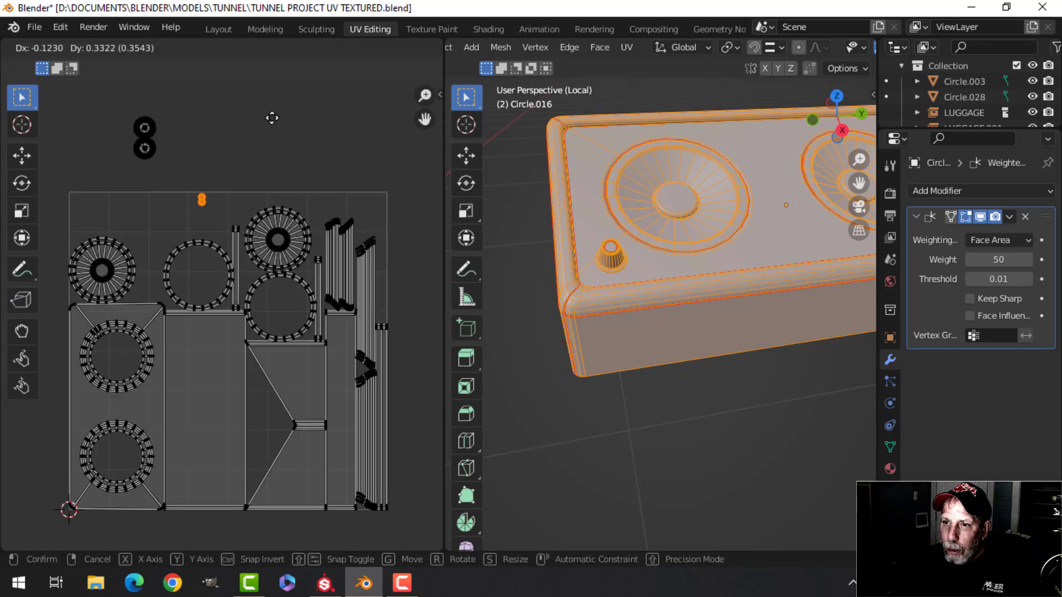
pyautogui.click(271, 70)
# Step: Scale the two knob-top circle islands up together by about 6.8
pyautogui.scroll(4, 247, 132)
pyautogui.scroll(-2, 247, 132)
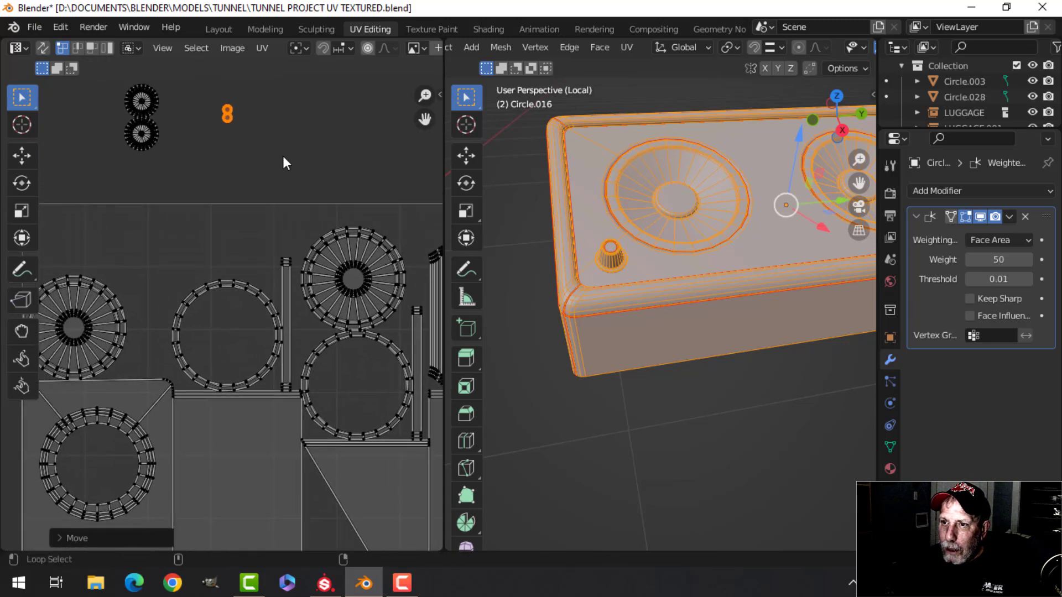
pyautogui.click(286, 158)
pyautogui.moveTo(287, 158); pyautogui.dragTo(303, 189, button='middle')
pyautogui.moveTo(218, 111); pyautogui.dragTo(280, 182)
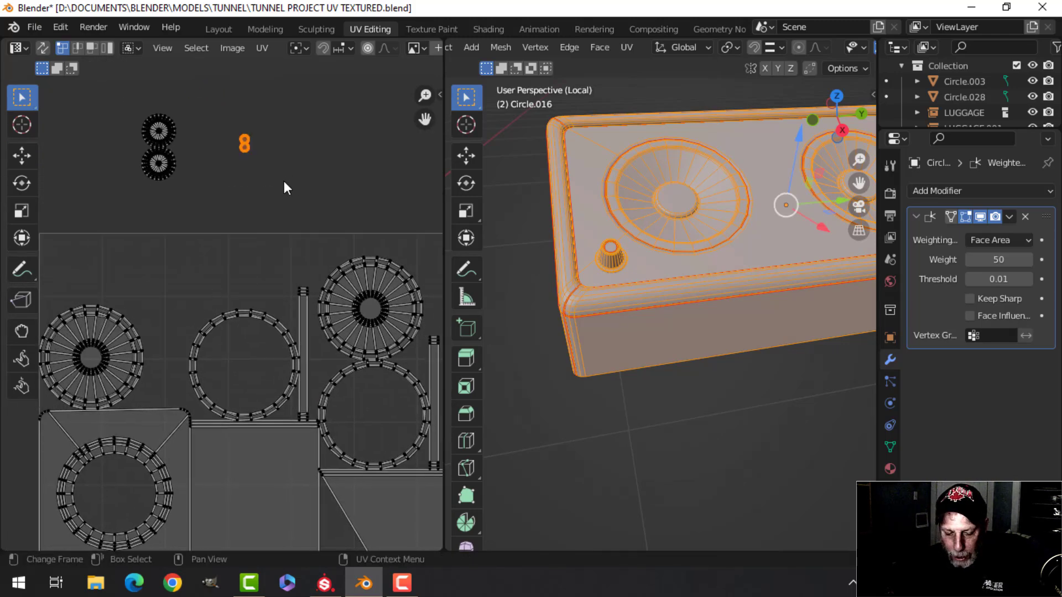
pyautogui.press('s')
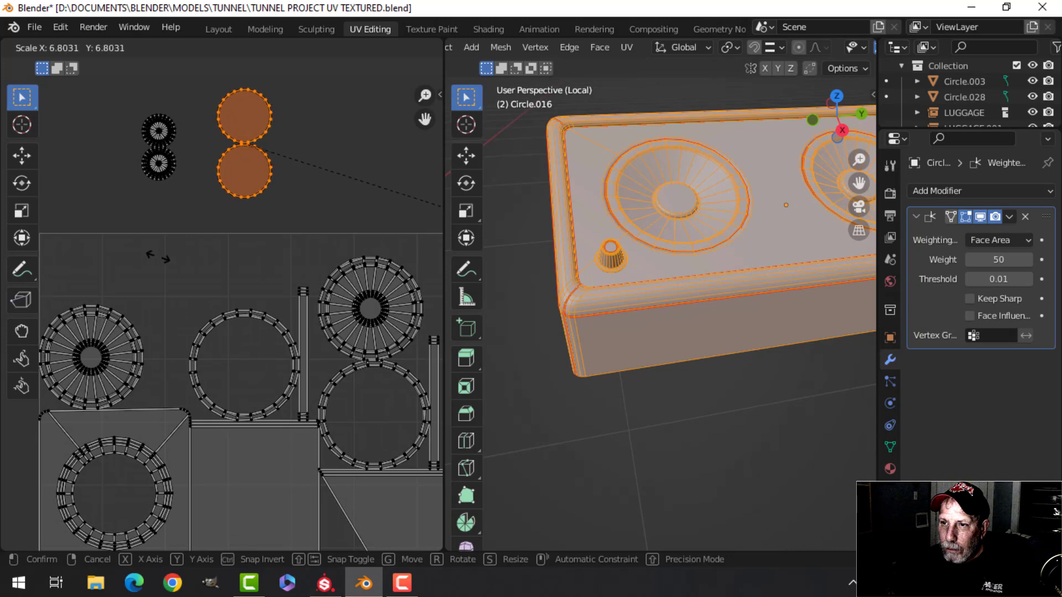
pyautogui.click(151, 255)
# Step: Separate the upper knob-top circle from its neighbour and place it inside the empty ring island below the second cone island
pyautogui.click(252, 116)
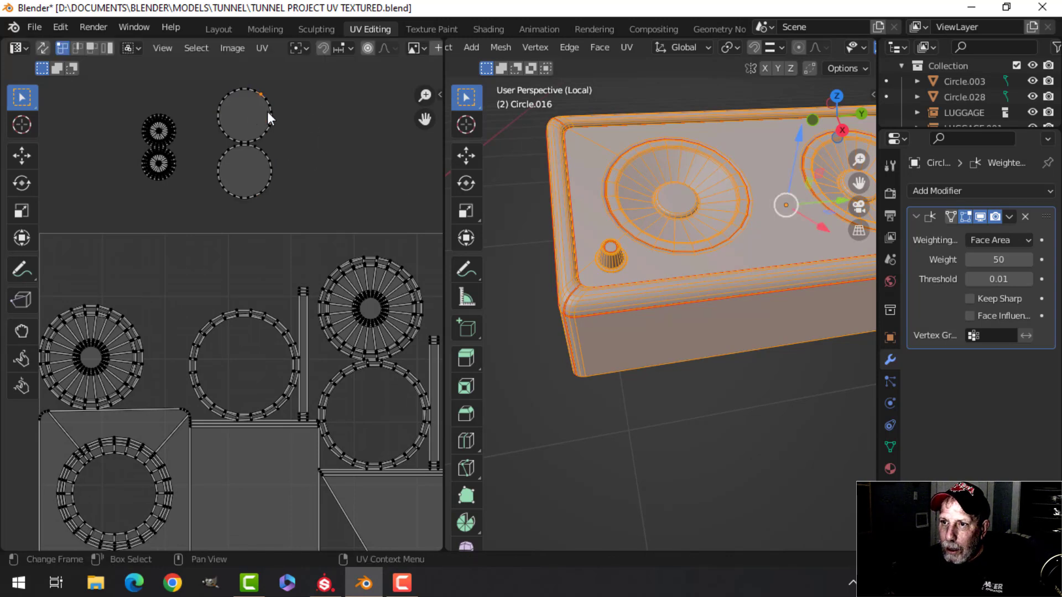
pyautogui.hotkey('ctrl', 'l')
pyautogui.press('g')
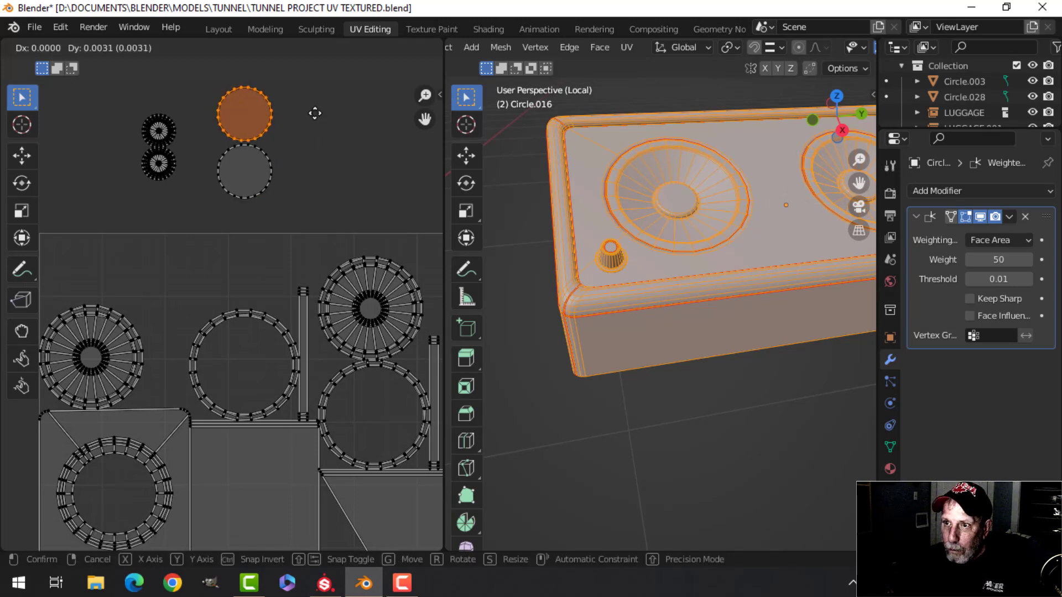
pyautogui.click(314, 106)
pyautogui.scroll(-2, 311, 154)
pyautogui.moveTo(319, 215); pyautogui.dragTo(319, 172, button='middle')
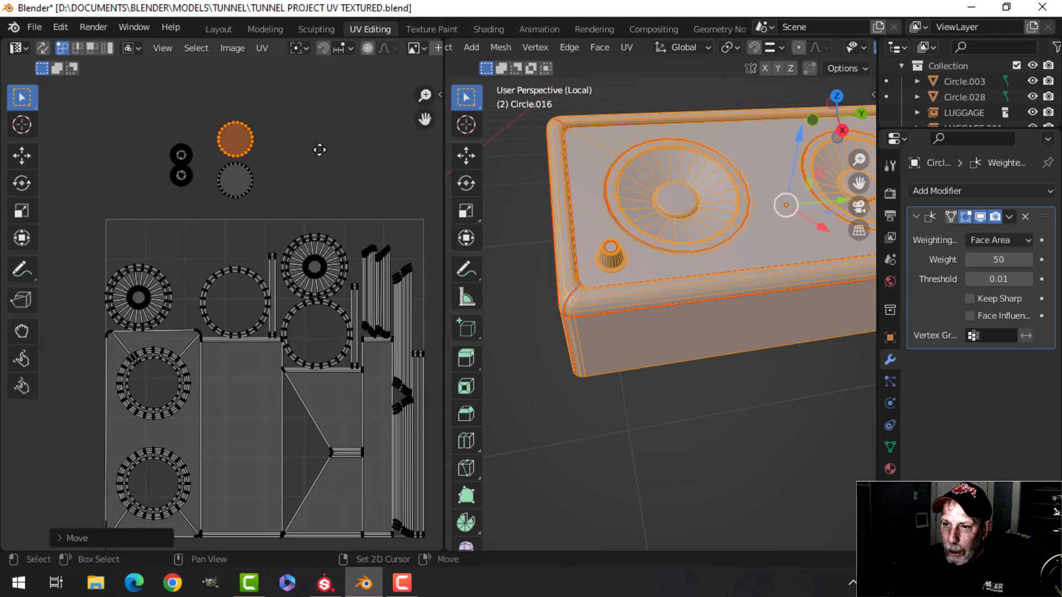
pyautogui.click(248, 180)
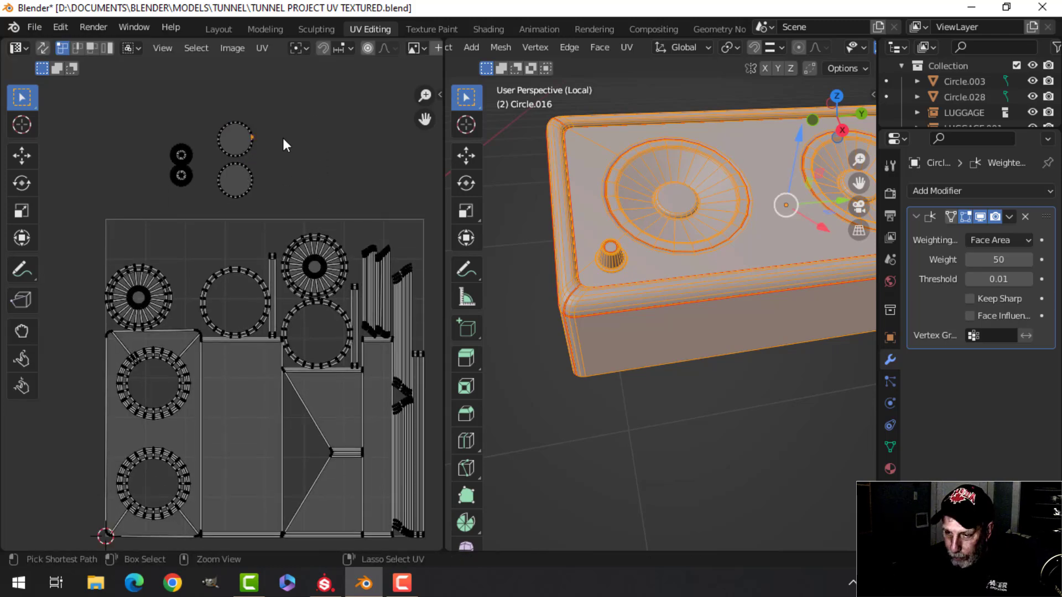
pyautogui.hotkey('ctrl', 'l')
pyautogui.press('g')
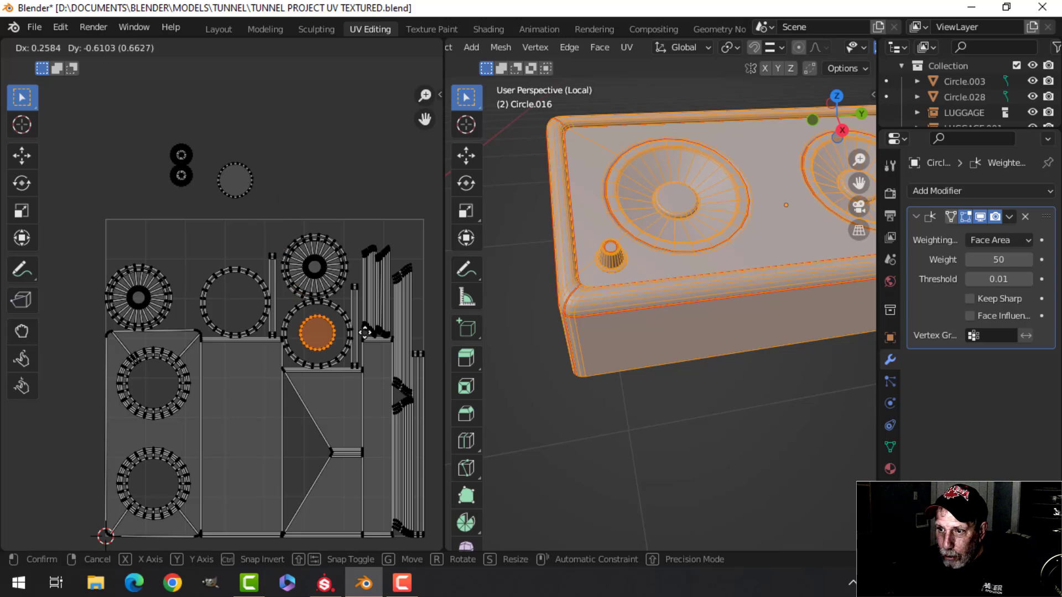
pyautogui.click(365, 335)
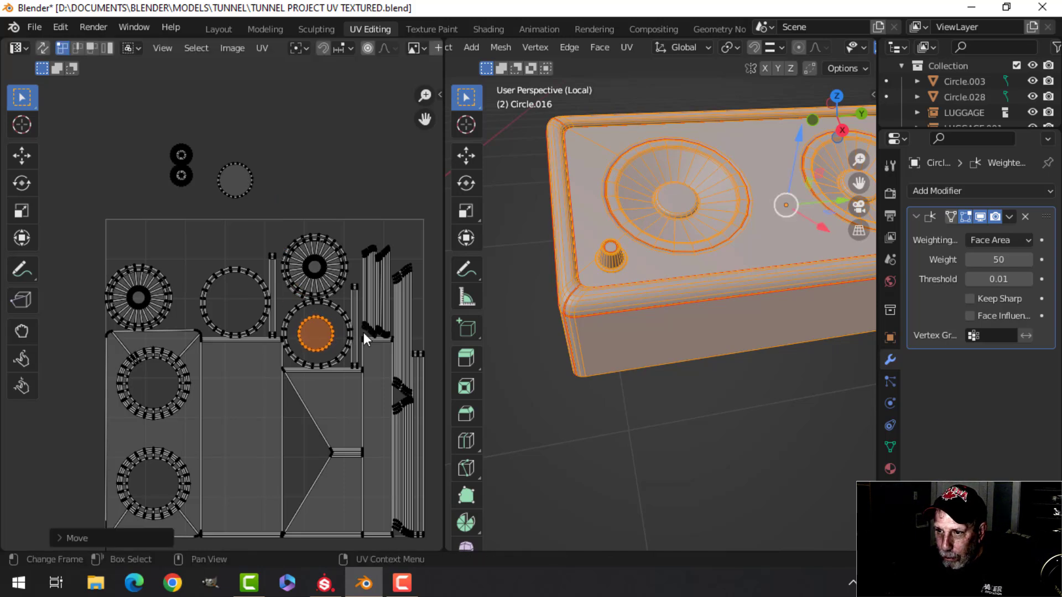
# Step: Move the remaining knob-top circle into the empty ring island between the two cone islands
pyautogui.click(239, 189)
pyautogui.hotkey('ctrl', 'l')
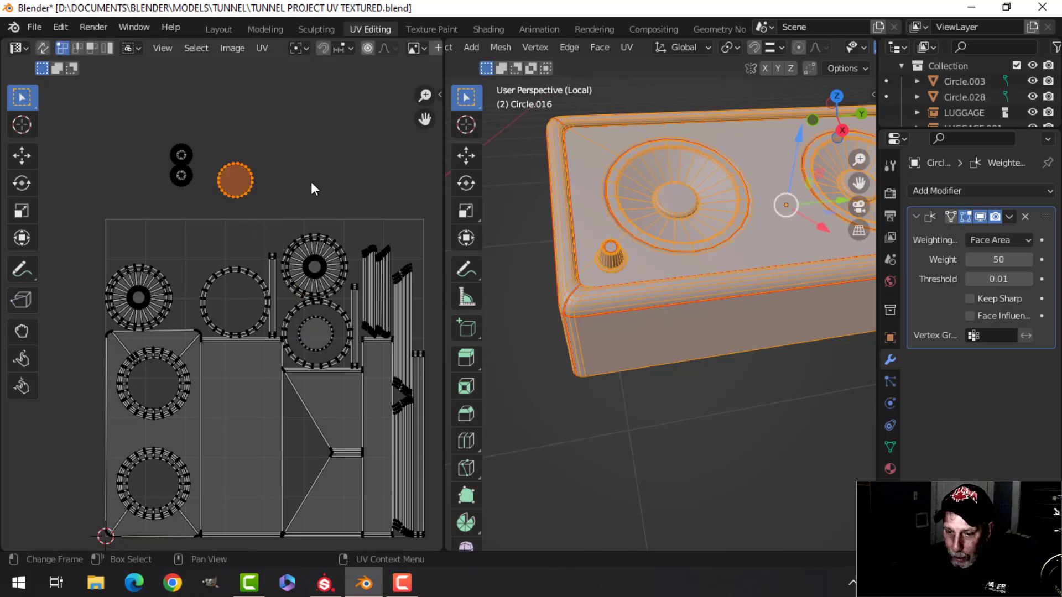
pyautogui.press('g')
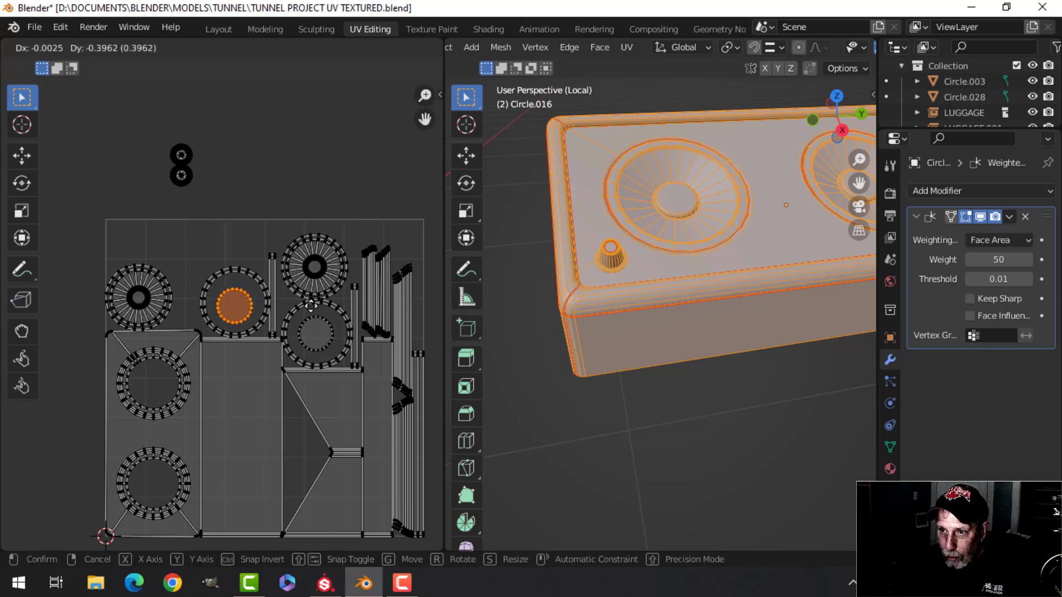
pyautogui.click(320, 336)
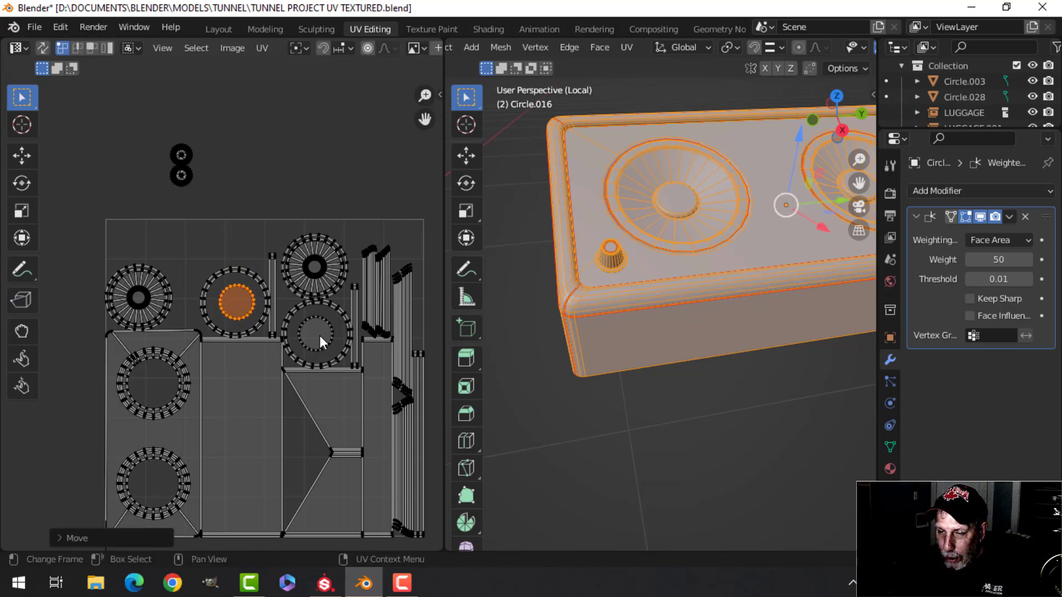
# Step: Select both knob-top circles and scale them up by about 1.4 around their individual origins to fill the rings
pyautogui.press('l')
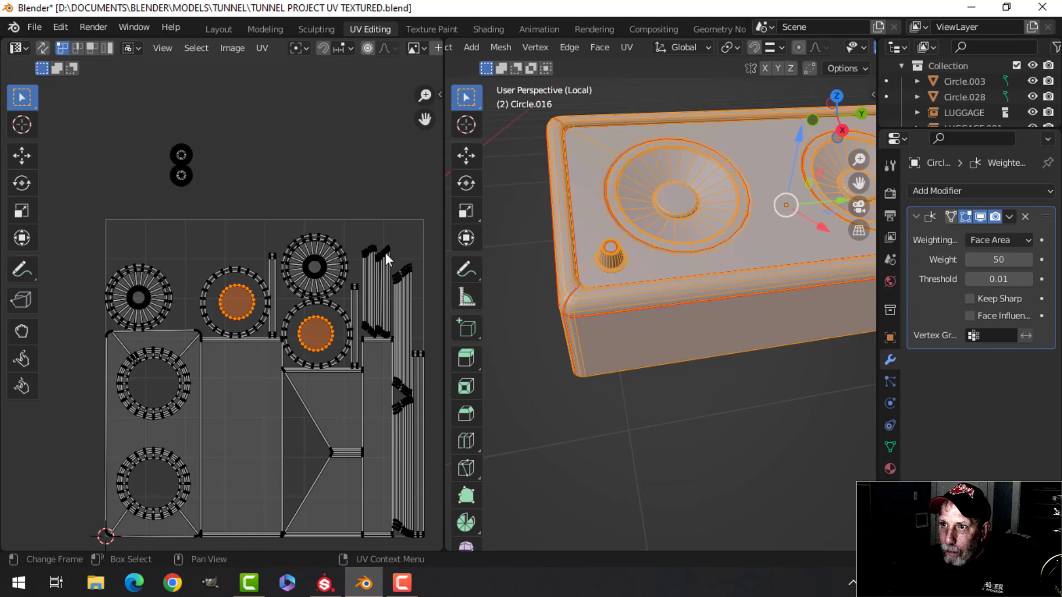
pyautogui.click(307, 48)
pyautogui.click(331, 117)
pyautogui.scroll(2, 273, 320)
pyautogui.press('s')
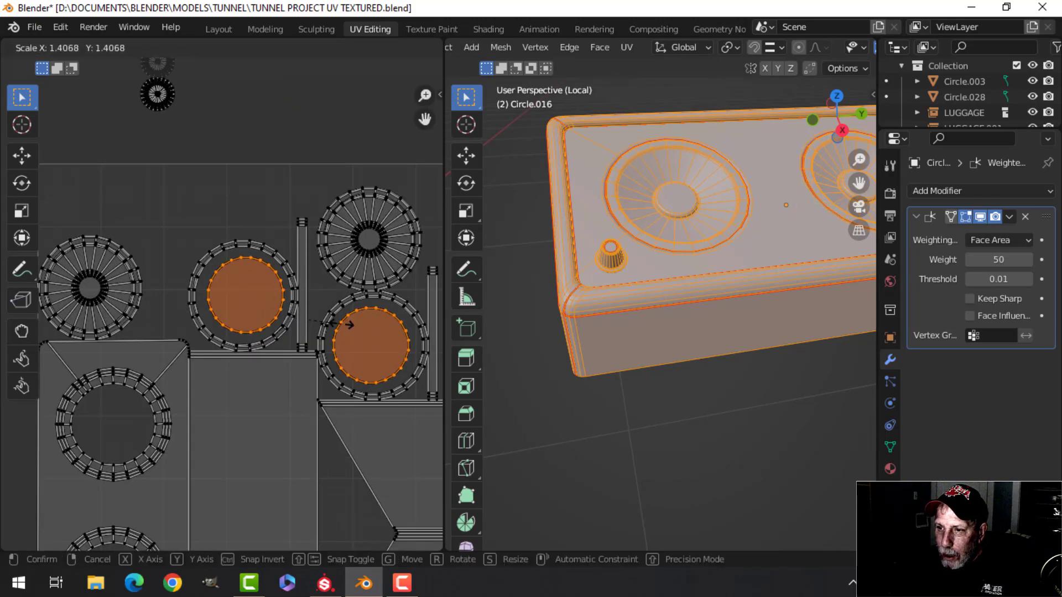
pyautogui.press('Return')
pyautogui.scroll(-2, 236, 218)
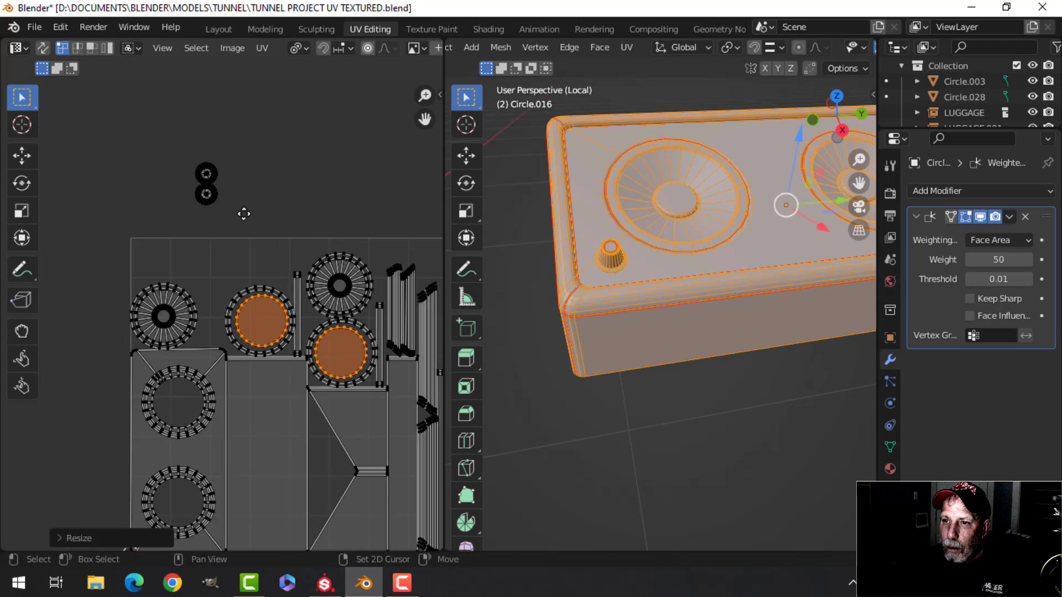
# Step: Move the upper gear-shaped knob island away from the lower one to leave a gap between them
pyautogui.moveTo(184, 142); pyautogui.dragTo(235, 229)
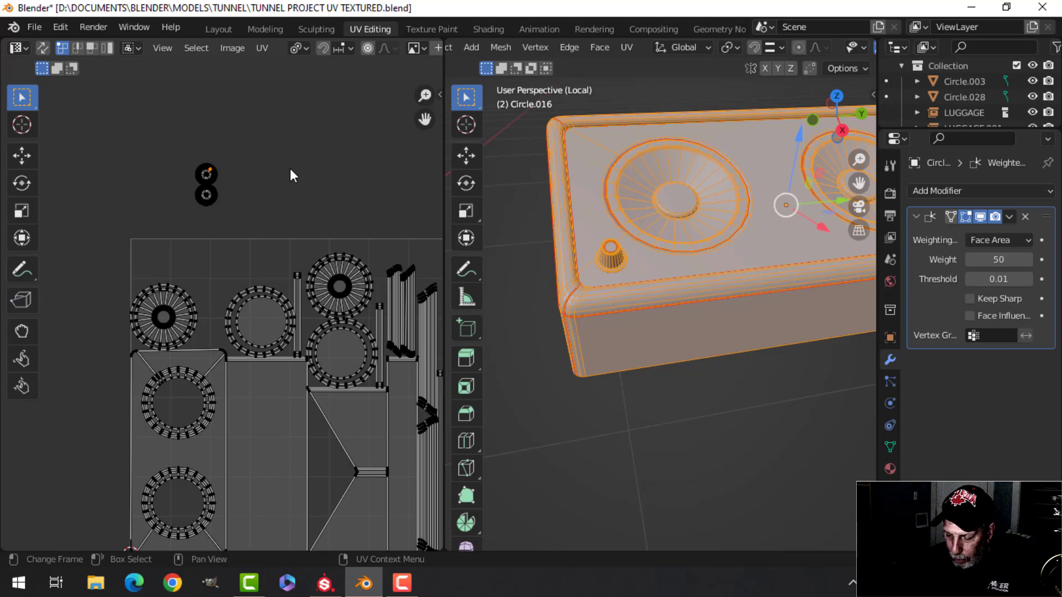
pyautogui.hotkey('ctrl', 'l')
pyautogui.press('g')
pyautogui.click(300, 146)
# Step: Select both gear-shaped knob islands above the UV tile and scale them to nearly twice their size about their individual origins
pyautogui.click(164, 114)
pyautogui.moveTo(164, 114); pyautogui.dragTo(260, 237)
pyautogui.press('s')
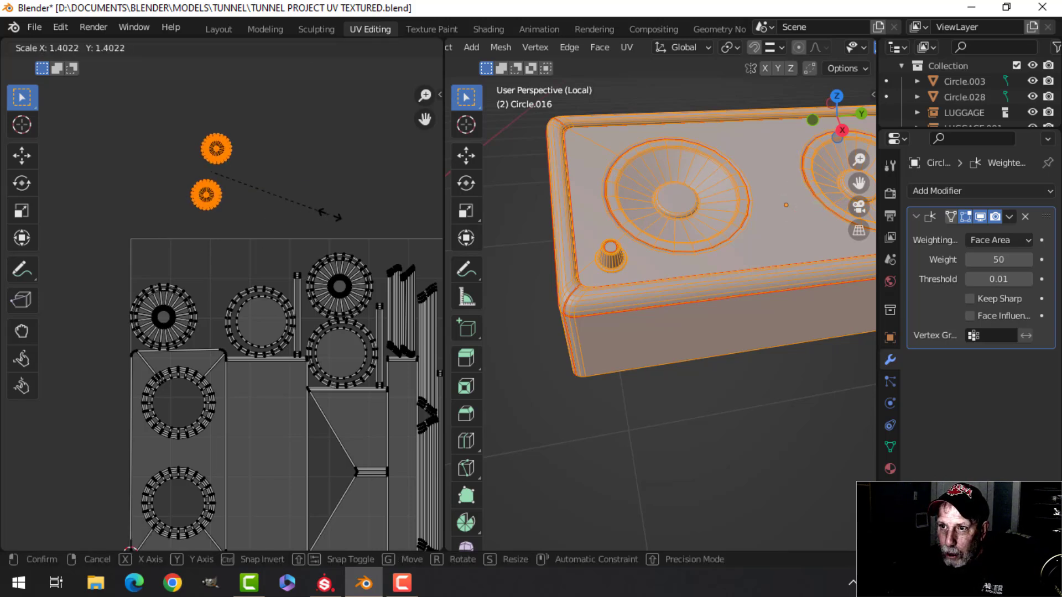
pyautogui.press('Return')
pyautogui.click(262, 228)
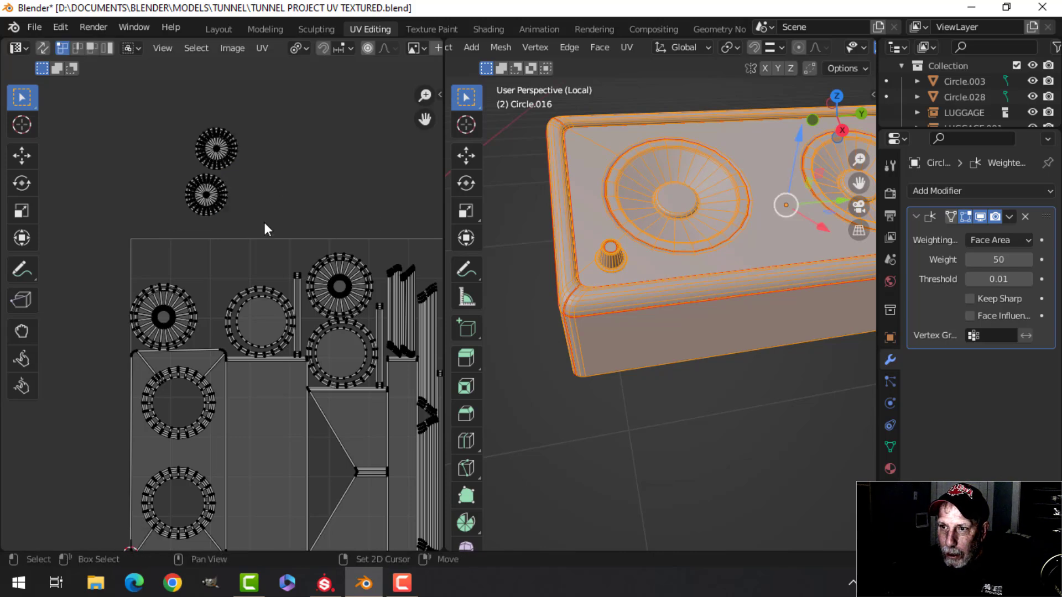
# Step: Move the lower gear-shaped knob island into the center of the upper ring inside the front panel's UV island
pyautogui.moveTo(263, 228); pyautogui.dragTo(275, 161, button='middle')
pyautogui.hotkey('ctrl', 'l')
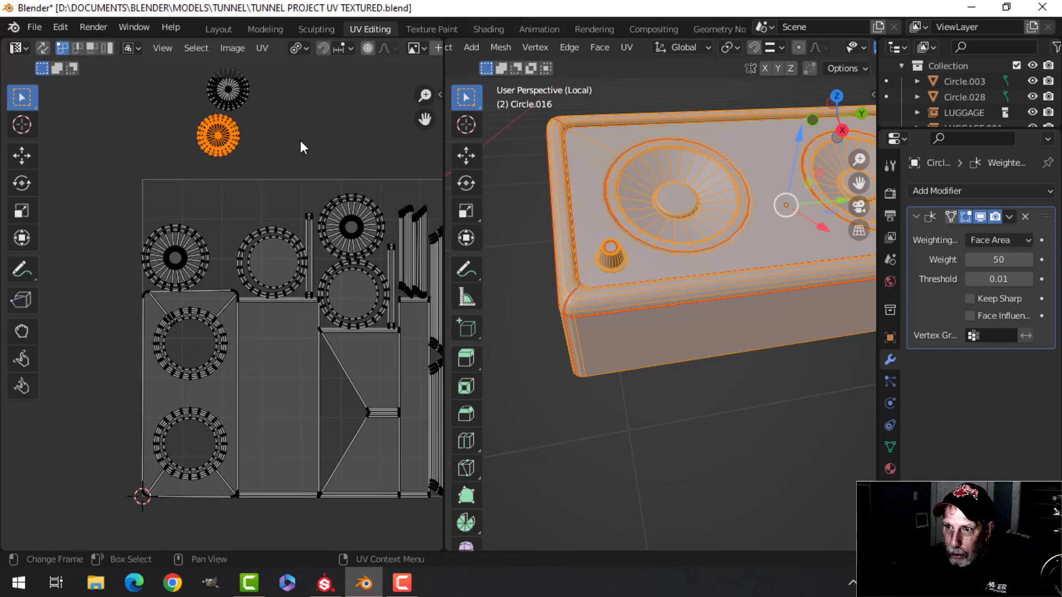
pyautogui.press('g')
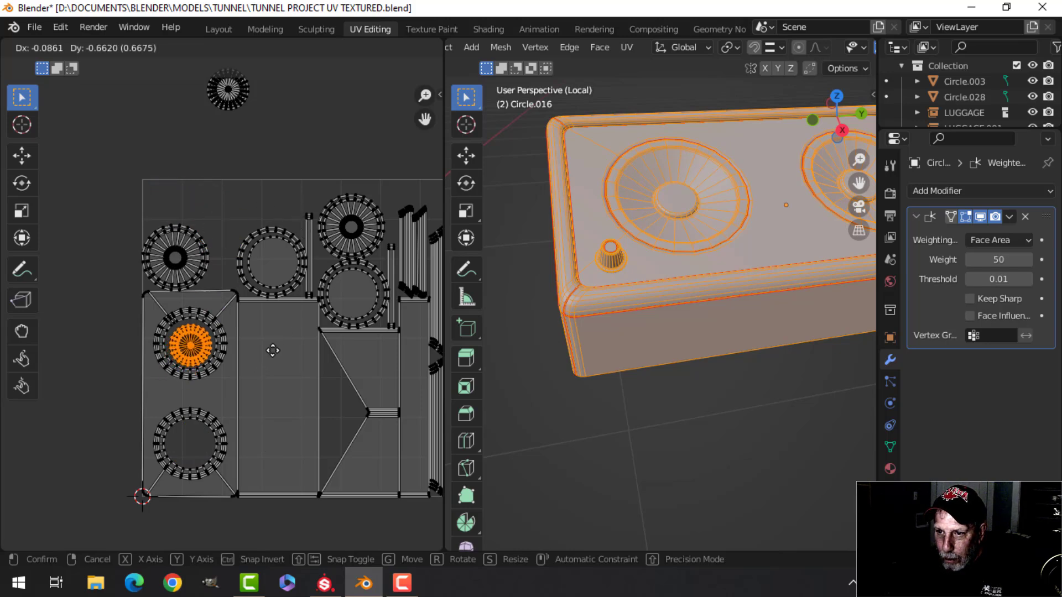
pyautogui.click(271, 350)
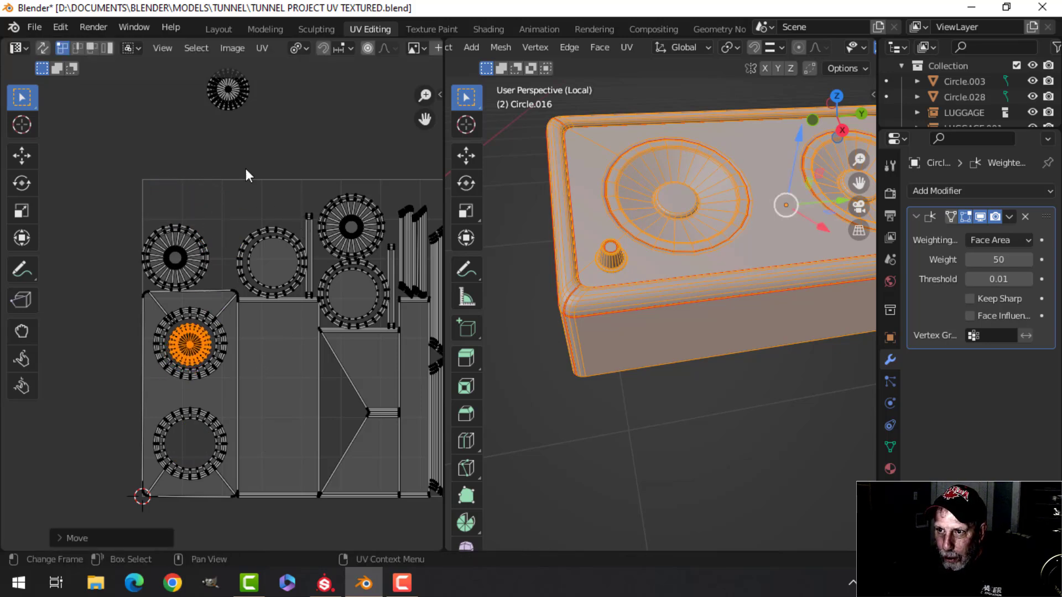
# Step: Move the remaining gear-shaped knob island into the lower ring inside the front panel's UV island
pyautogui.click(263, 98)
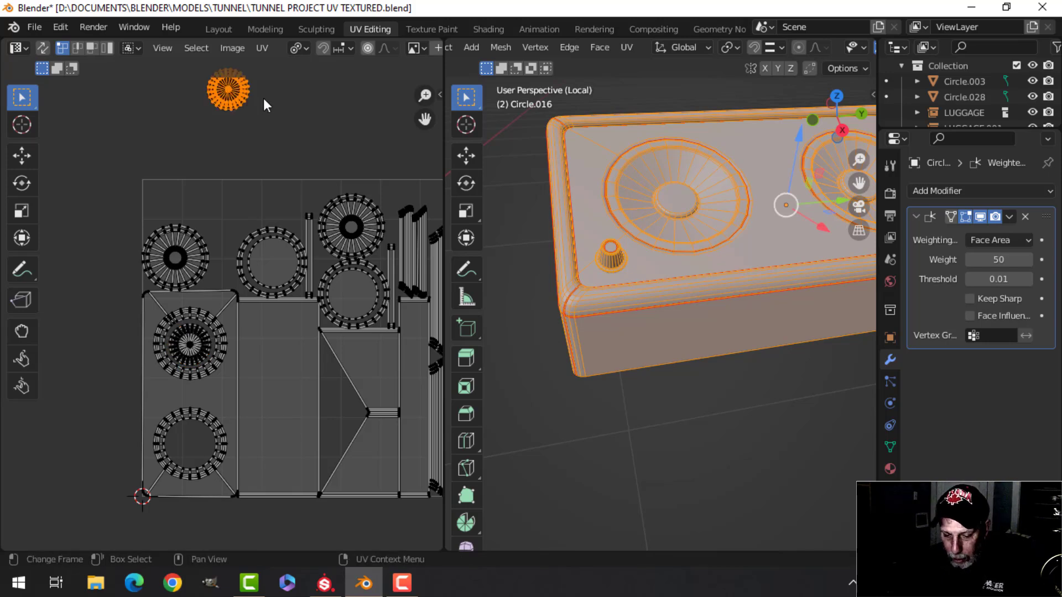
pyautogui.press('g')
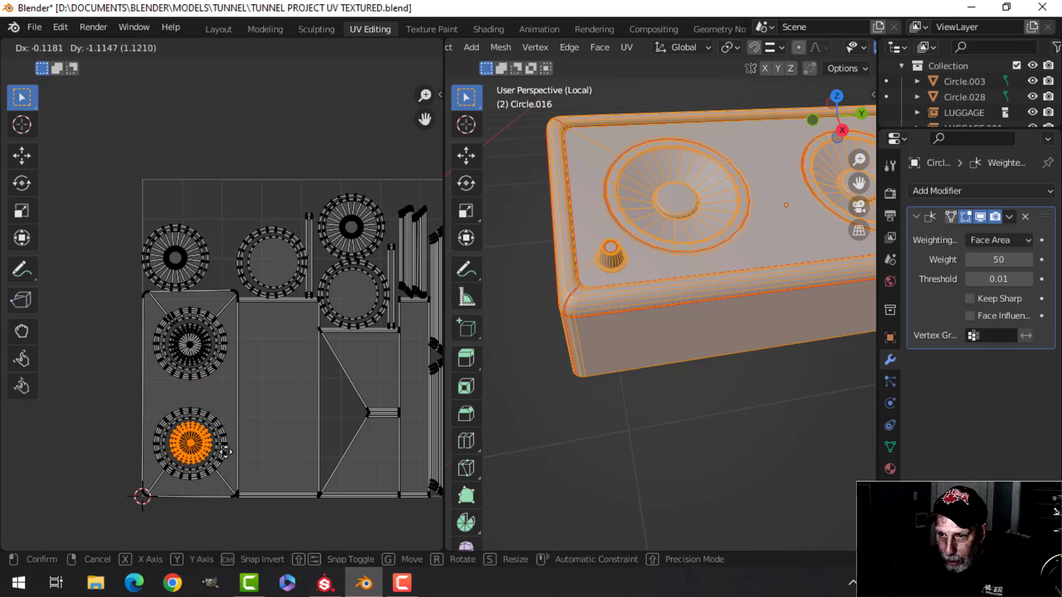
pyautogui.click(227, 451)
# Step: Select both gear-shaped islands inside the front panel and enlarge them slightly within their rings
pyautogui.scroll(5, 251, 396)
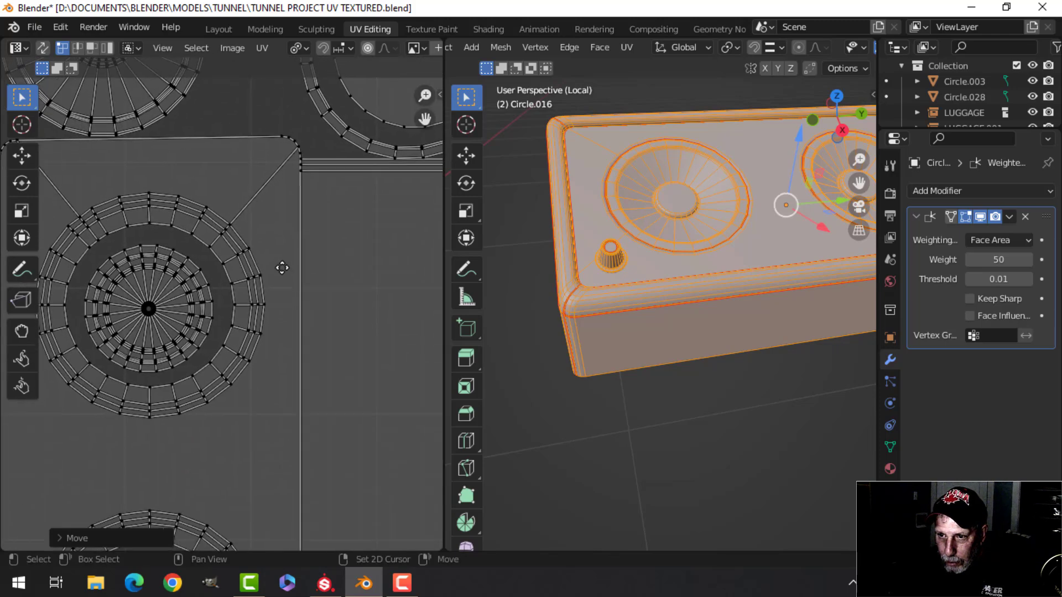
pyautogui.scroll(-2, 268, 315)
pyautogui.moveTo(271, 304); pyautogui.dragTo(282, 251, button='middle')
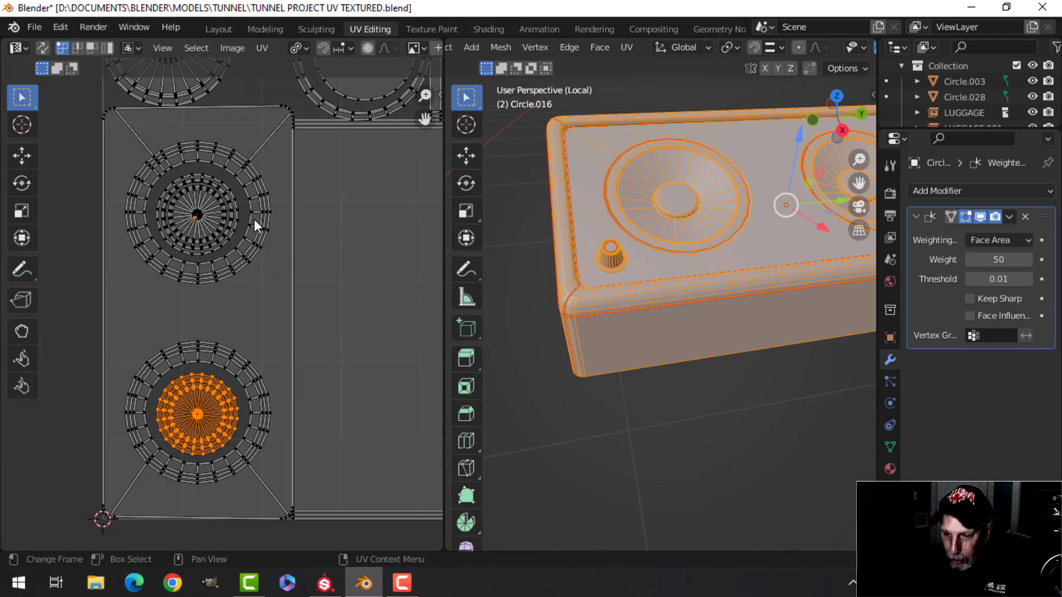
pyautogui.press('l')
pyautogui.press('s')
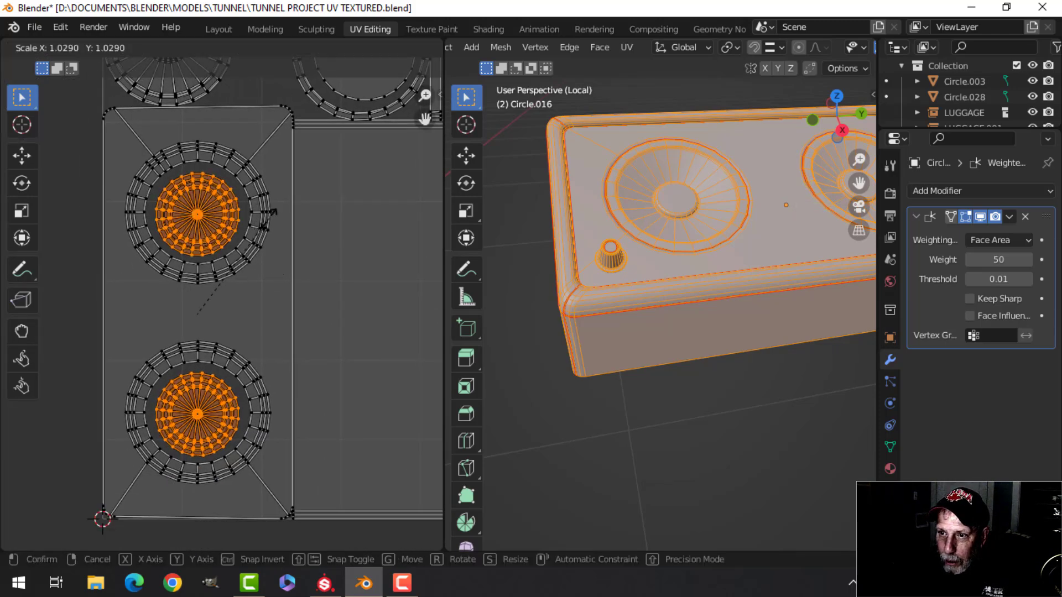
pyautogui.click(281, 217)
# Step: Nudge the upper gear-shaped island slightly upward to center it within its surrounding ring
pyautogui.click(220, 205)
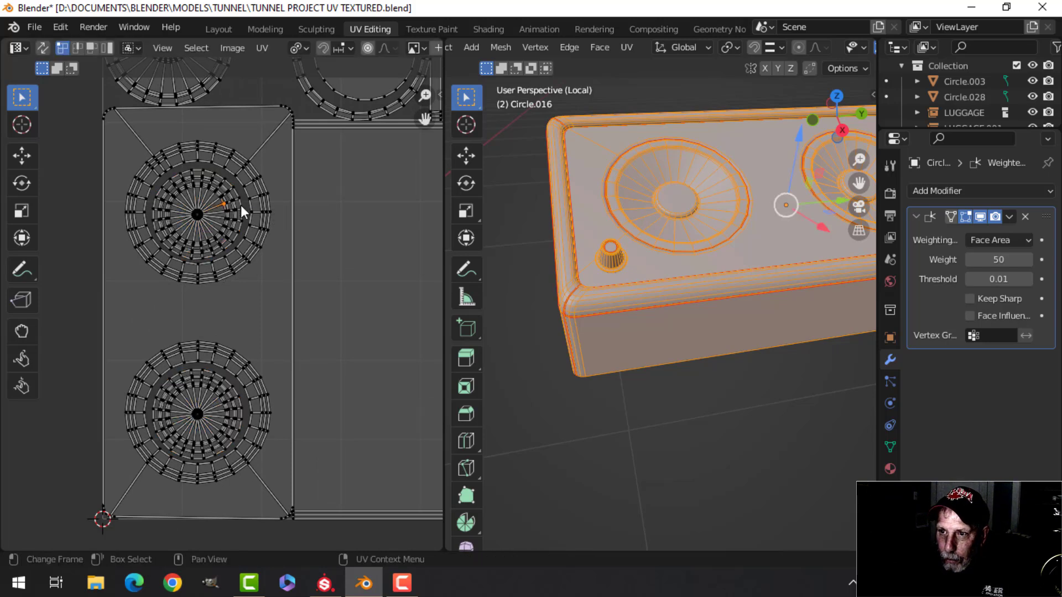
pyautogui.press('l')
pyautogui.press('g')
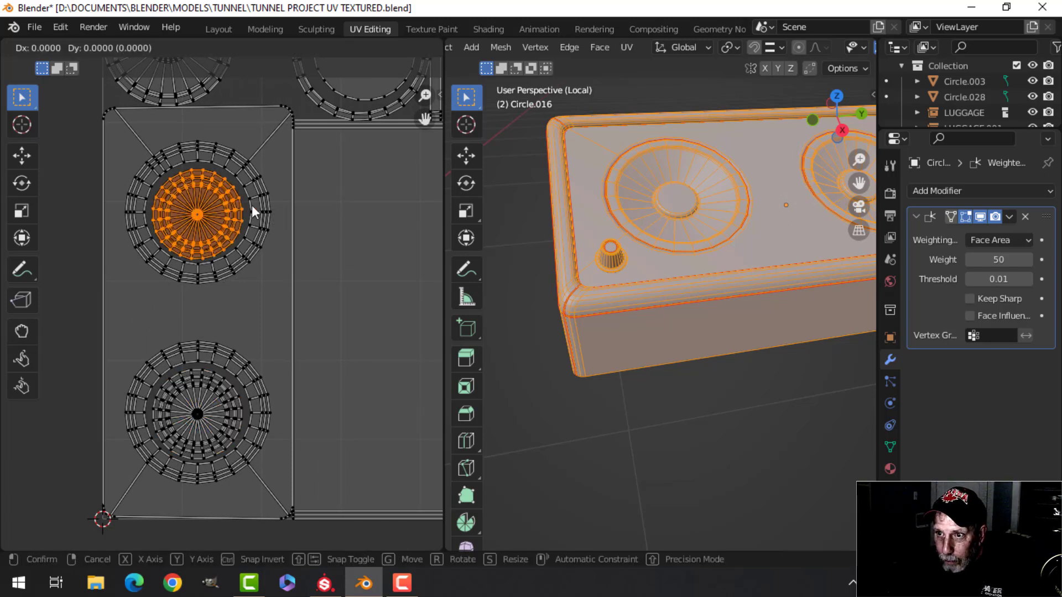
pyautogui.click(251, 202)
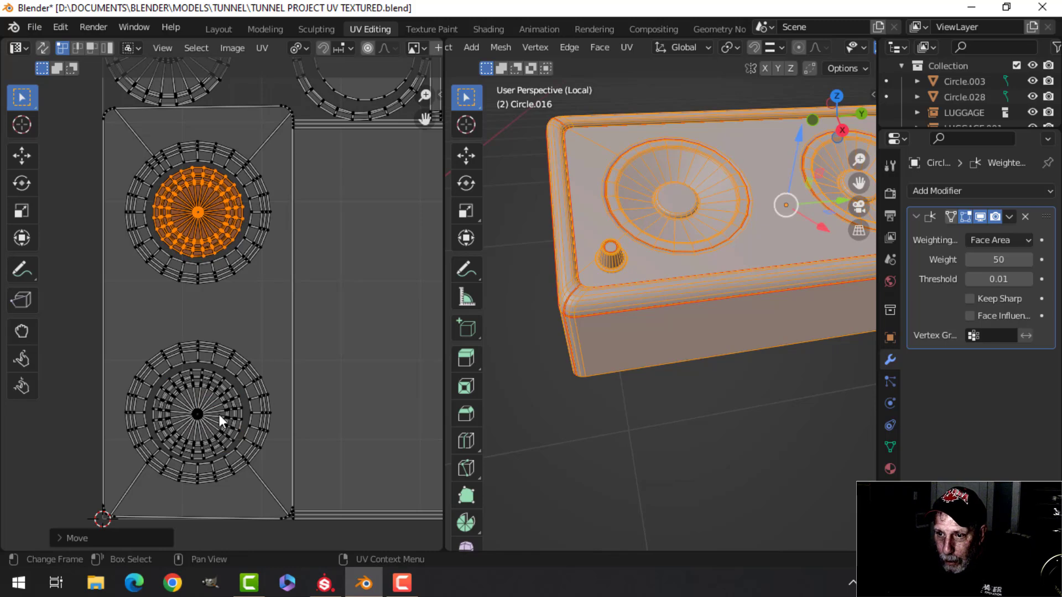
# Step: Select all of the speaker box's UV islands and pack them into a single tile with UVPackmaster3
pyautogui.scroll(-6, 334, 311)
pyautogui.press('a')
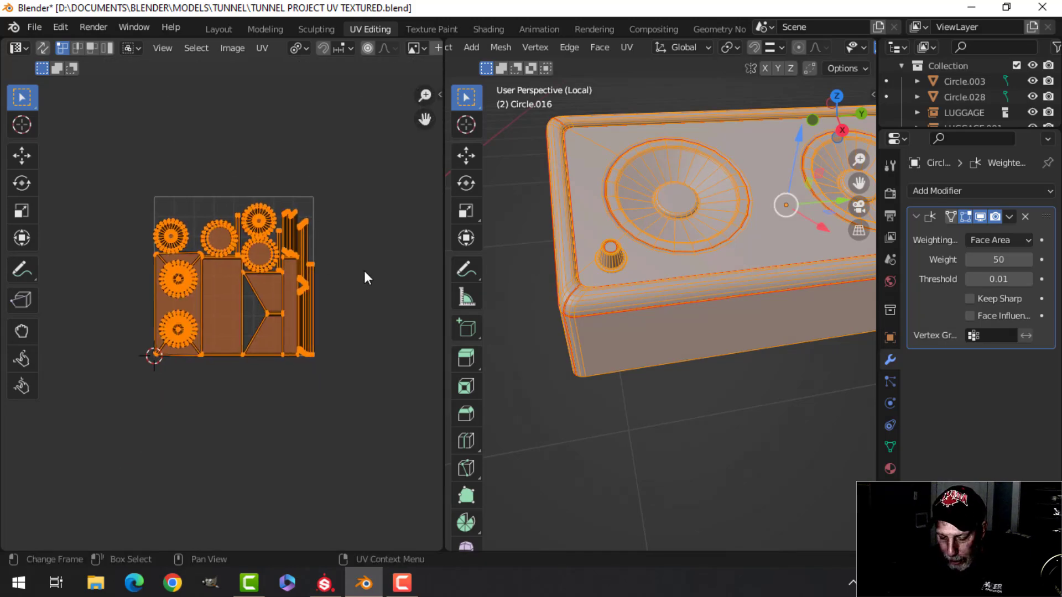
pyautogui.press('n')
pyautogui.click(366, 268)
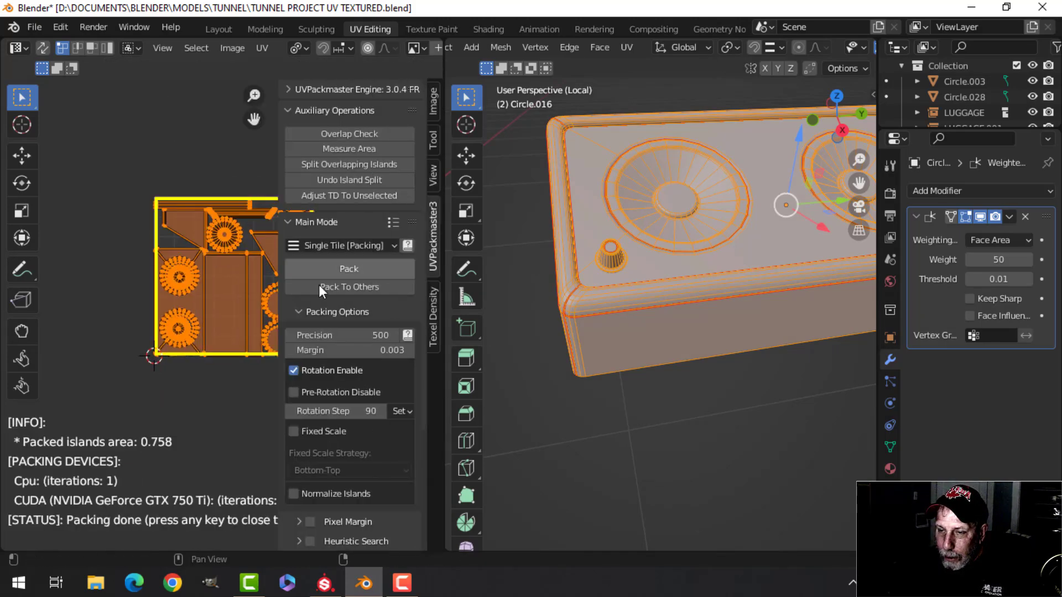
pyautogui.press('n')
# Step: Run the UVPackmaster3 single-tile packing again on all of the speaker box's islands
pyautogui.scroll(6, 288, 335)
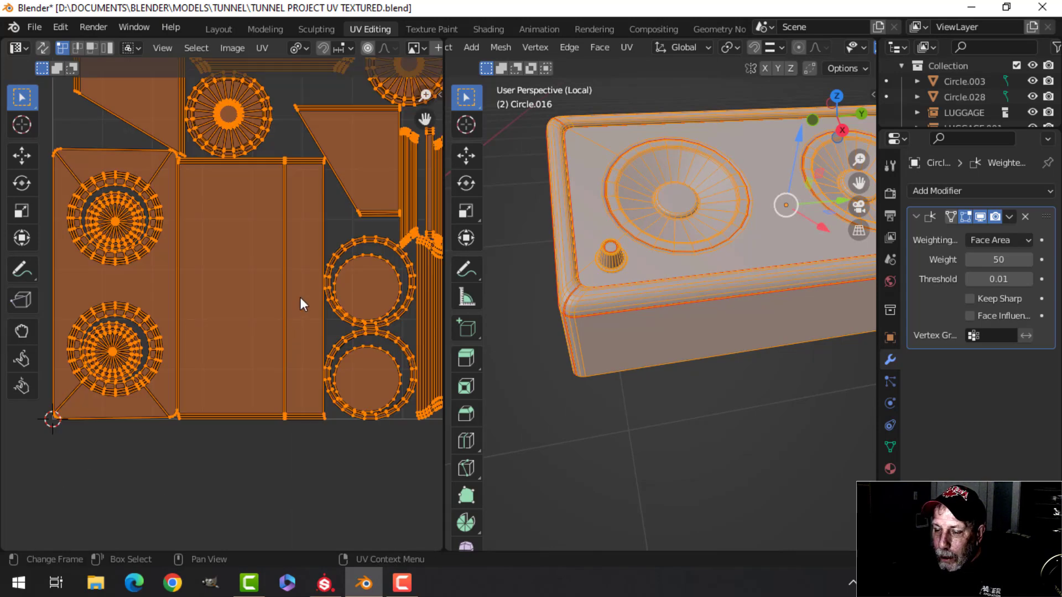
pyautogui.scroll(6, 370, 327)
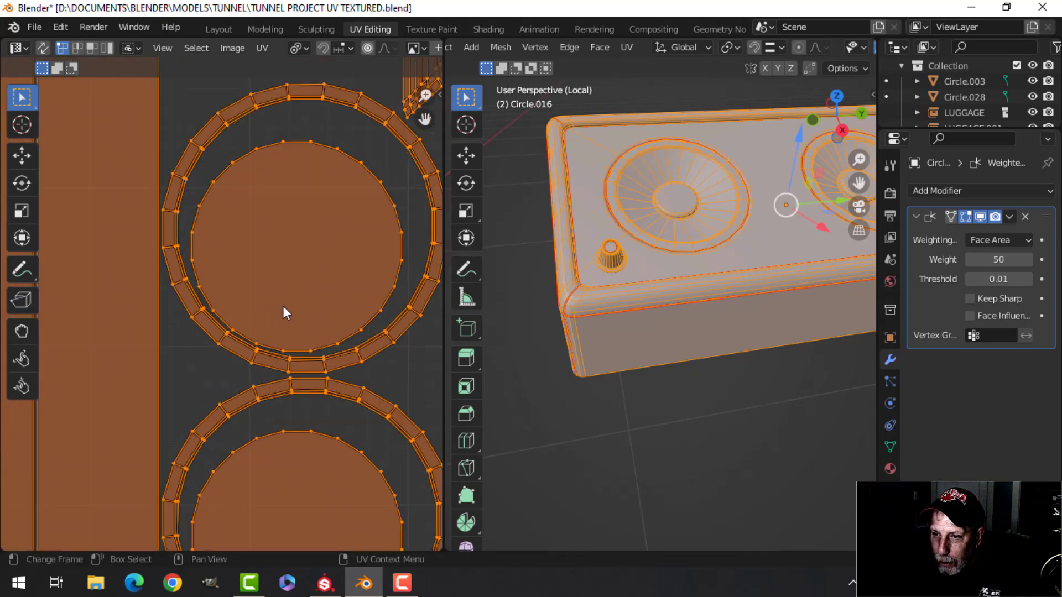
pyautogui.scroll(-8, 284, 308)
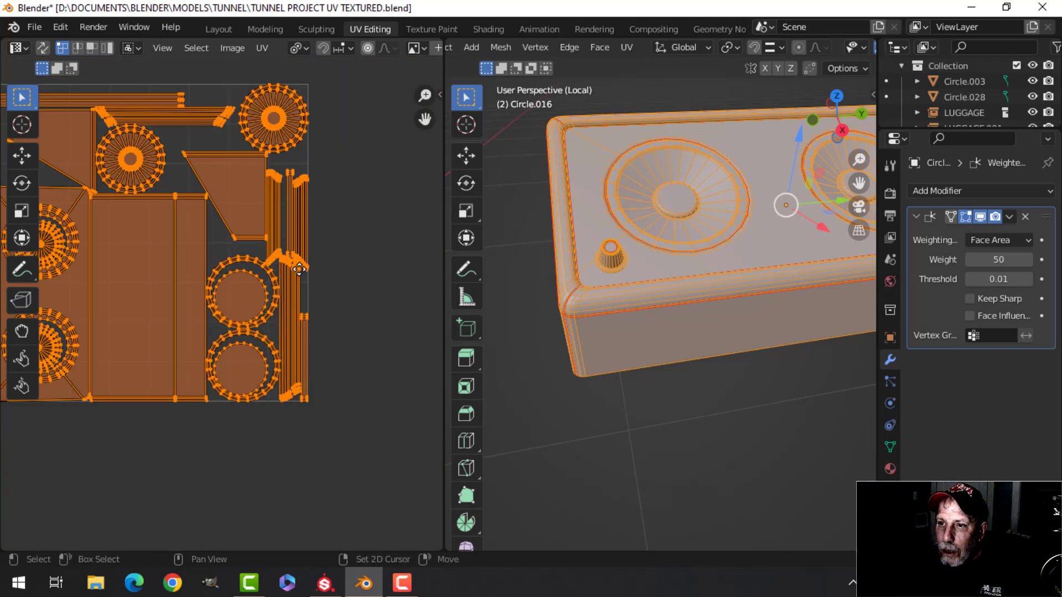
pyautogui.scroll(-1, 314, 303)
pyautogui.scroll(2, 331, 294)
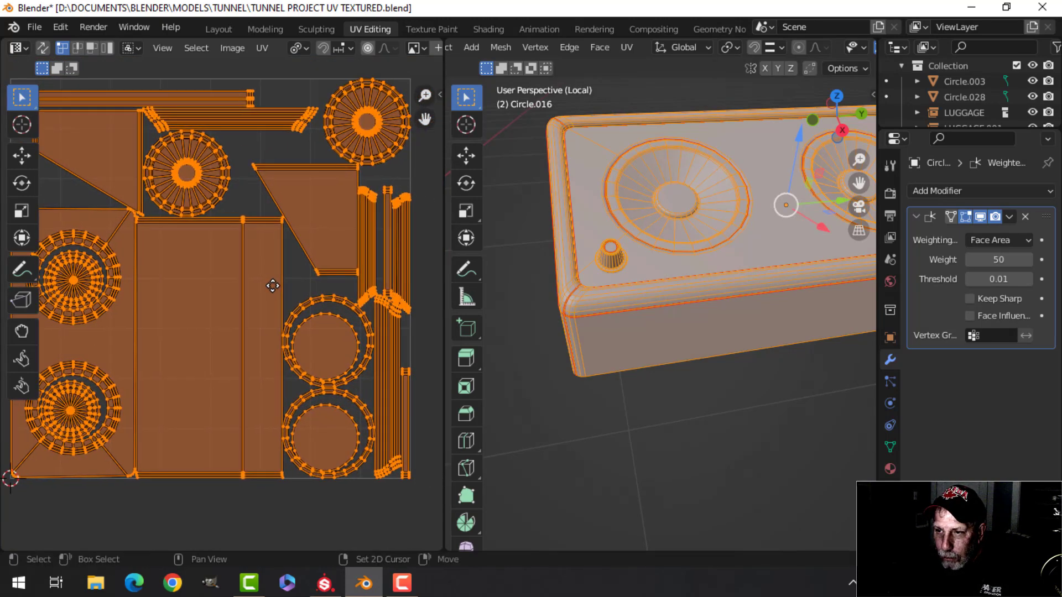
pyautogui.scroll(-3, 267, 296)
pyautogui.moveTo(267, 296); pyautogui.dragTo(283, 303, button='middle')
pyautogui.press('n')
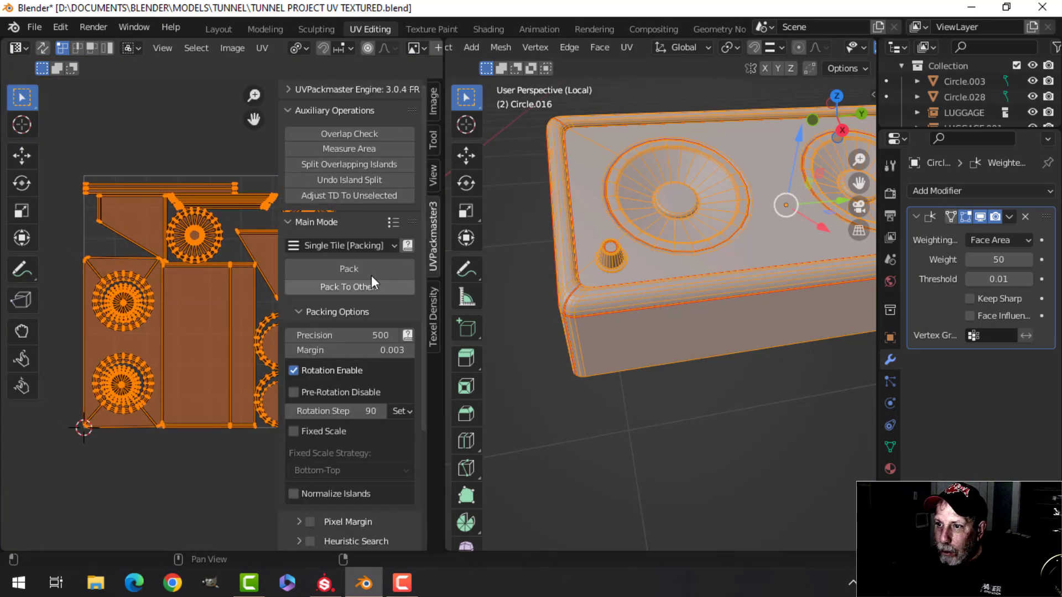
pyautogui.click(356, 268)
pyautogui.press('n')
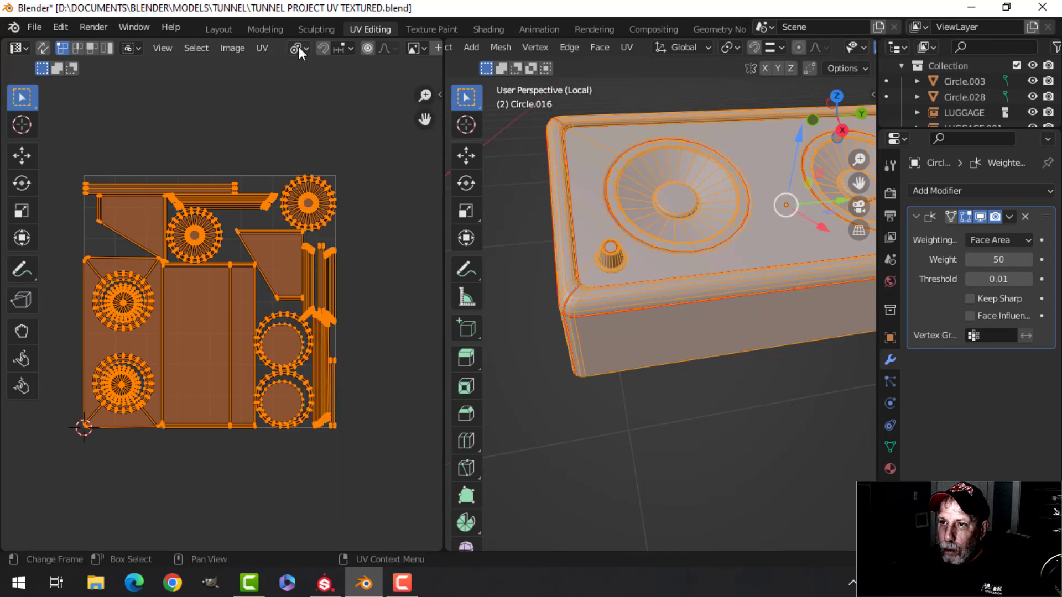
pyautogui.click(297, 48)
pyautogui.click(325, 103)
pyautogui.scroll(-2, 315, 205)
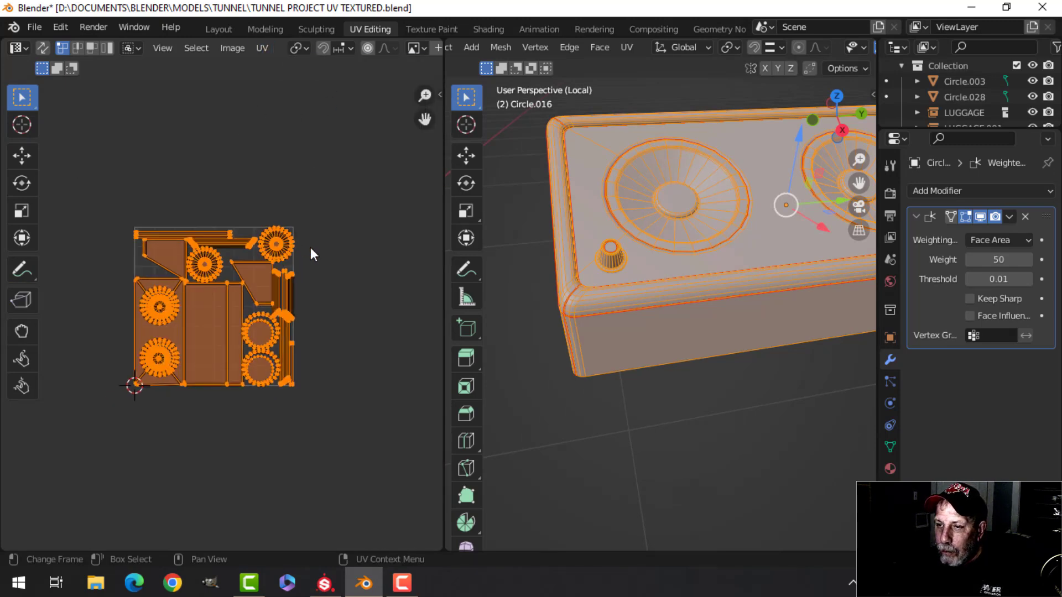
# Step: Examine the speaker box in object mode from several angles and compare it with its packed UV layout
pyautogui.press('Tab')
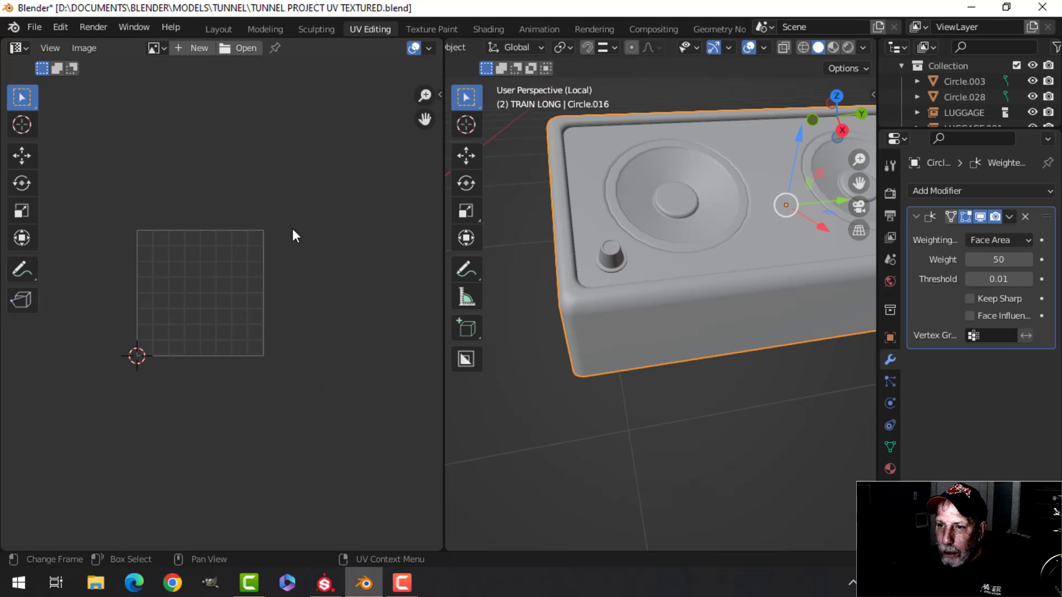
pyautogui.moveTo(677, 254); pyautogui.dragTo(640, 271, button='middle')
pyautogui.moveTo(547, 288); pyautogui.dragTo(598, 280, button='middle')
pyautogui.press('Tab')
pyautogui.scroll(6, 280, 291)
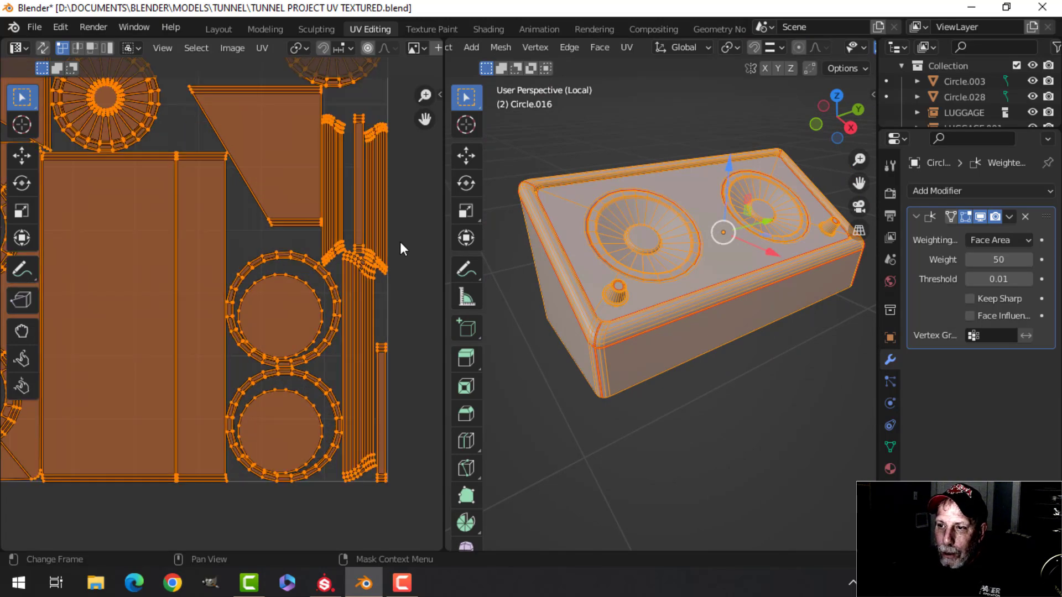
pyautogui.scroll(-4, 400, 241)
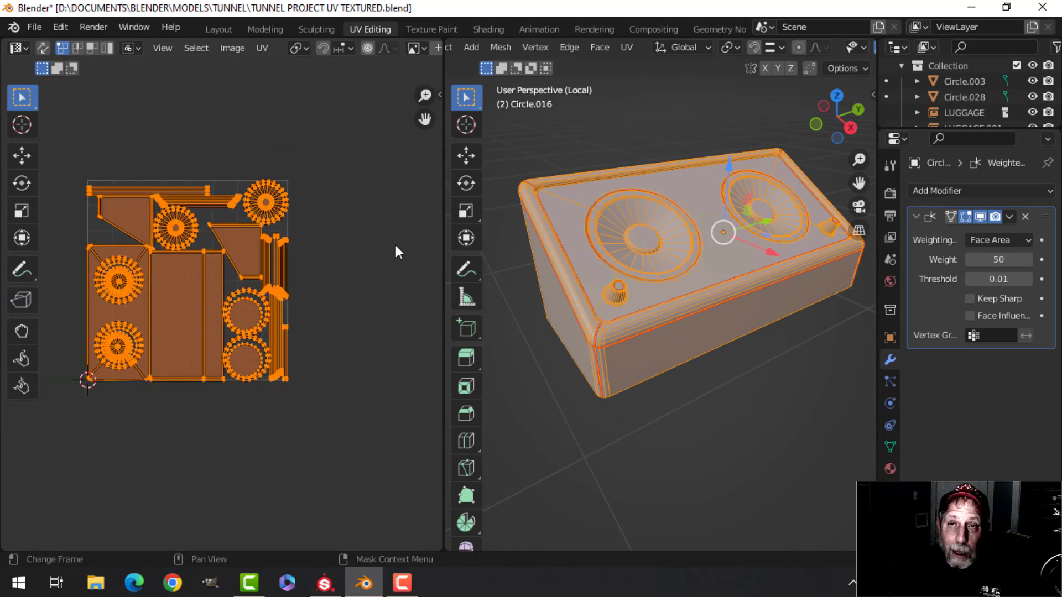
pyautogui.scroll(3, 396, 244)
pyautogui.scroll(-2, 393, 248)
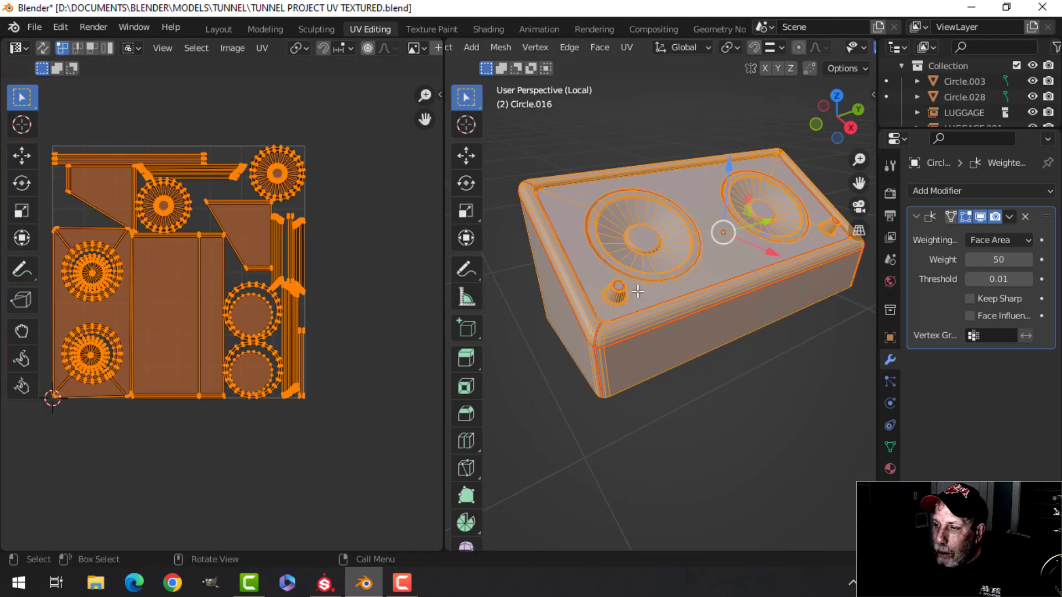
pyautogui.press('Tab')
pyautogui.moveTo(661, 287)
pyautogui.mouseDown(button='middle')
pyautogui.moveTo(669, 268)
pyautogui.moveTo(626, 280)
pyautogui.moveTo(558, 244)
pyautogui.moveTo(708, 219)
pyautogui.moveTo(724, 270)
pyautogui.moveTo(704, 263)
pyautogui.mouseUp(button='middle')
pyautogui.scroll(1, 724, 270)
pyautogui.scroll(-1, 725, 269)
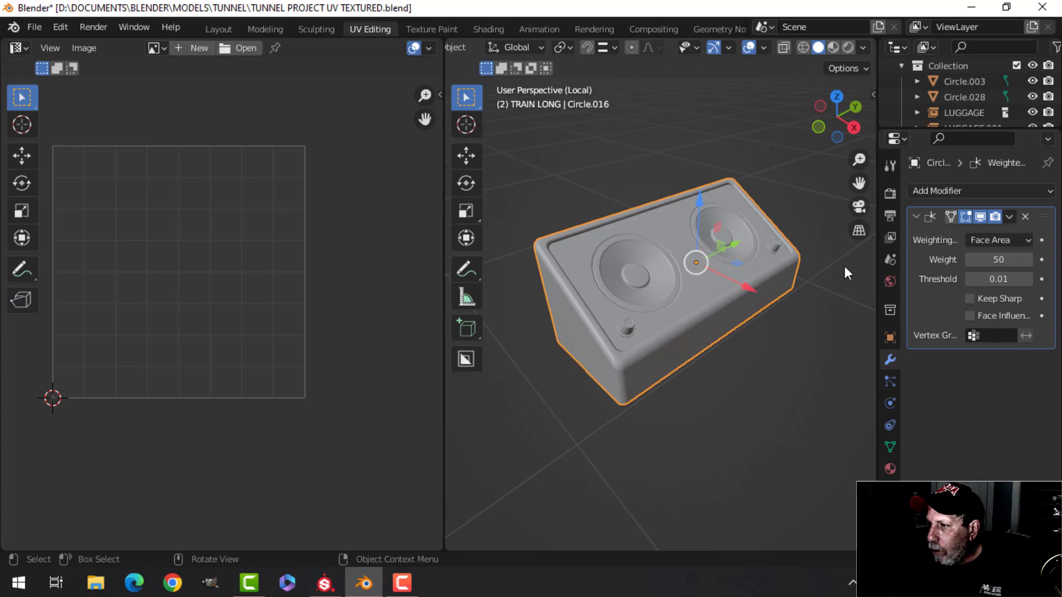
# Step: Merge all of the speaker box's vertices by distance and return to object mode
pyautogui.click(889, 362)
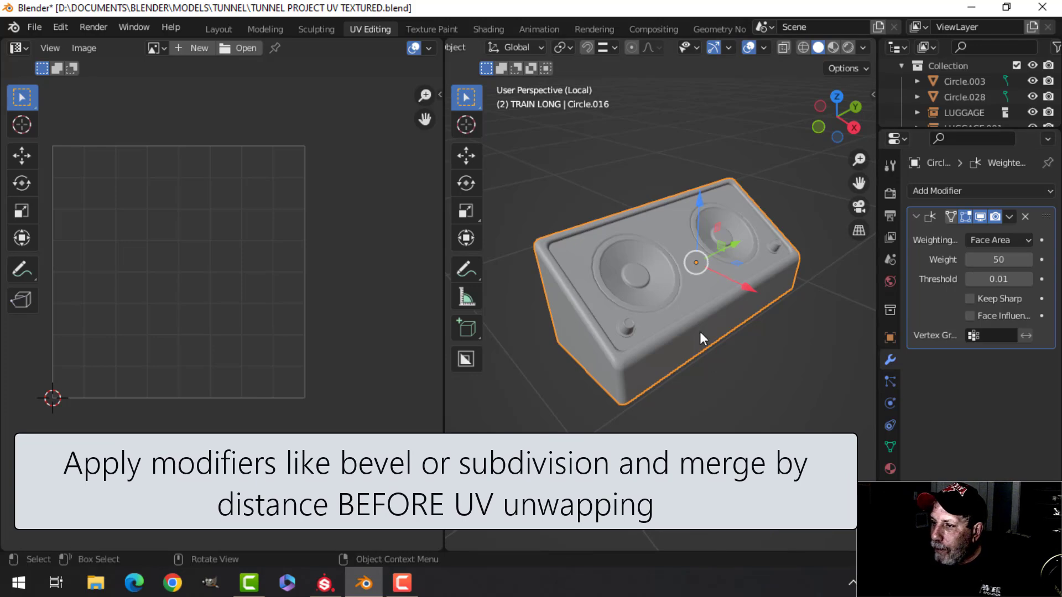
pyautogui.press('Tab')
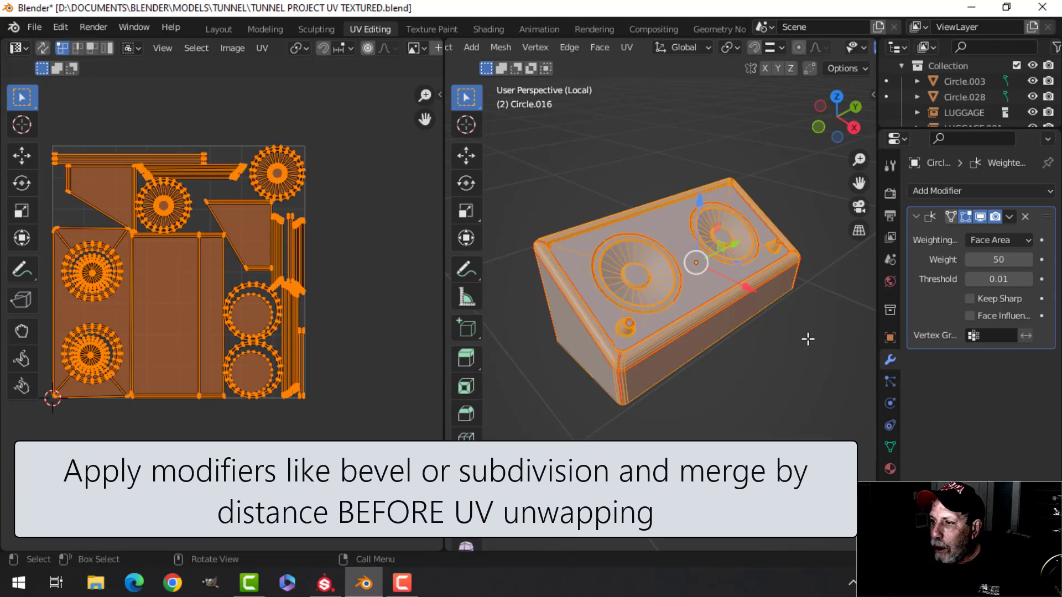
pyautogui.press('m')
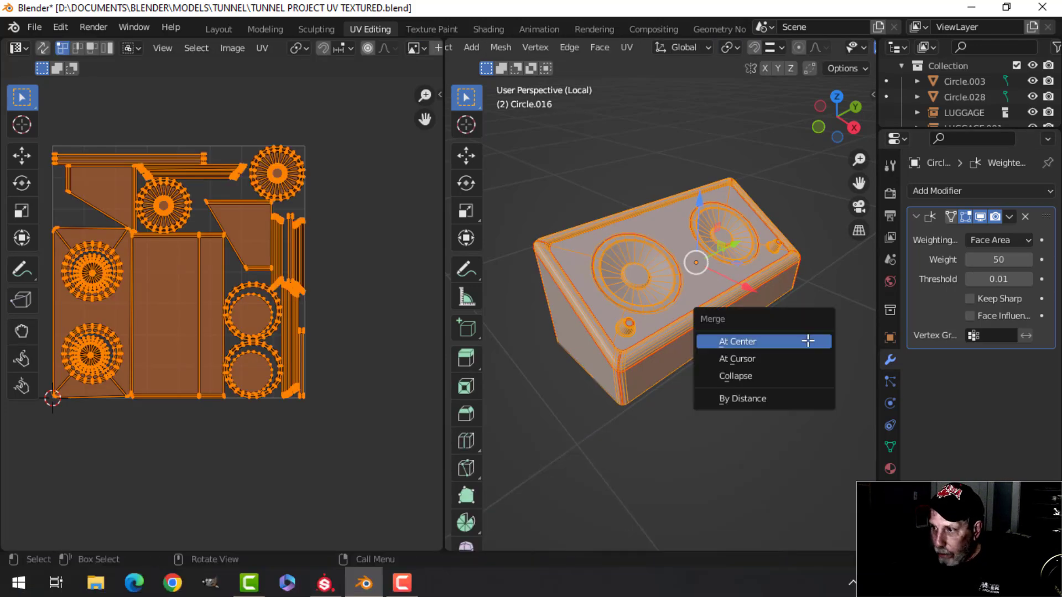
pyautogui.click(788, 397)
pyautogui.press('Tab')
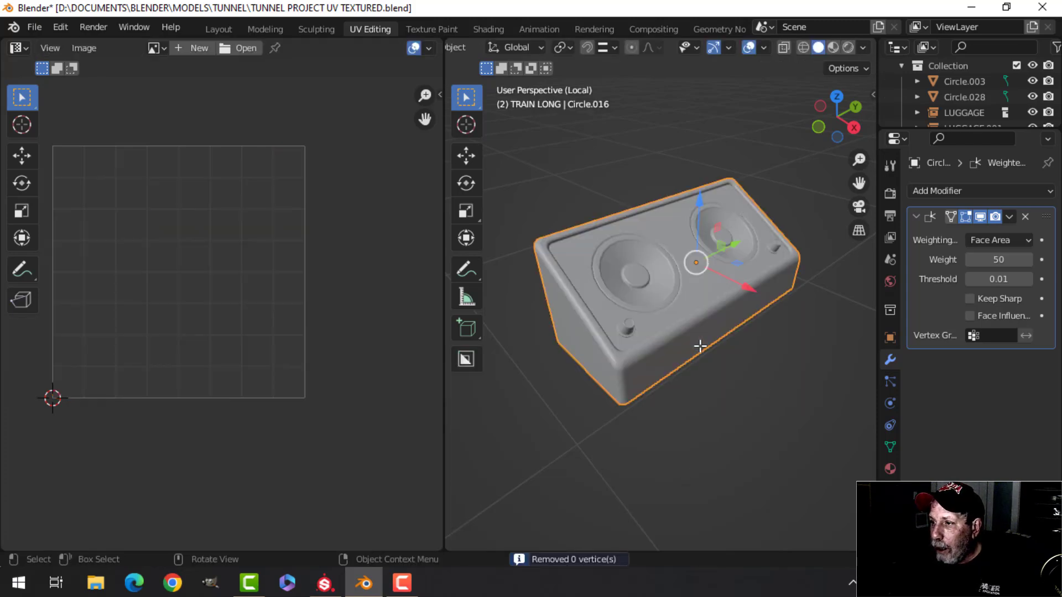
# Step: Save the tunnel project file with the speaker box selected
pyautogui.click(730, 299)
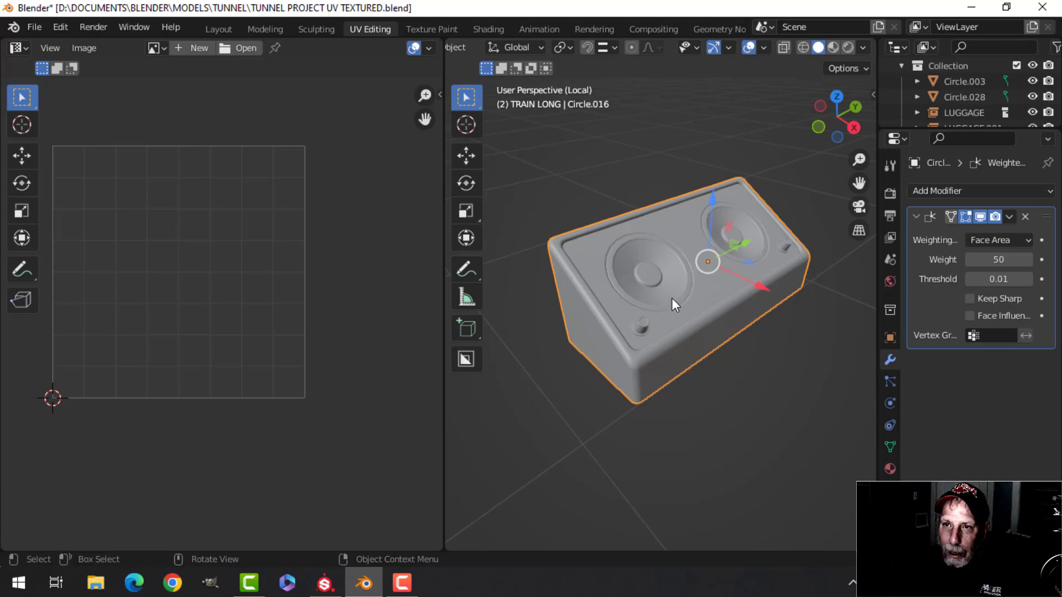
pyautogui.hotkey('ctrl', 's')
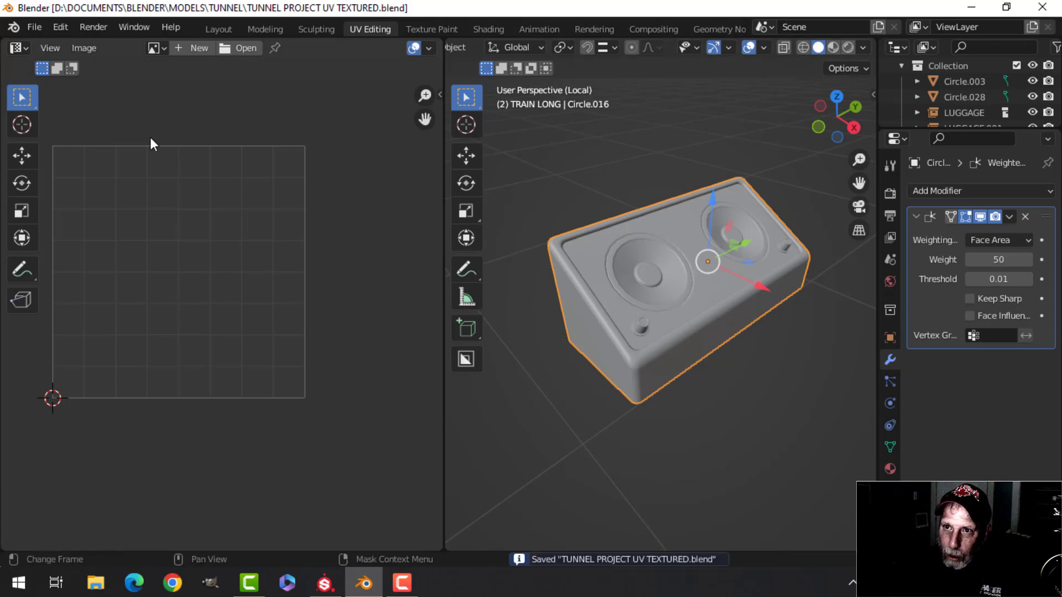
pyautogui.click(34, 28)
pyautogui.moveTo(83, 252)
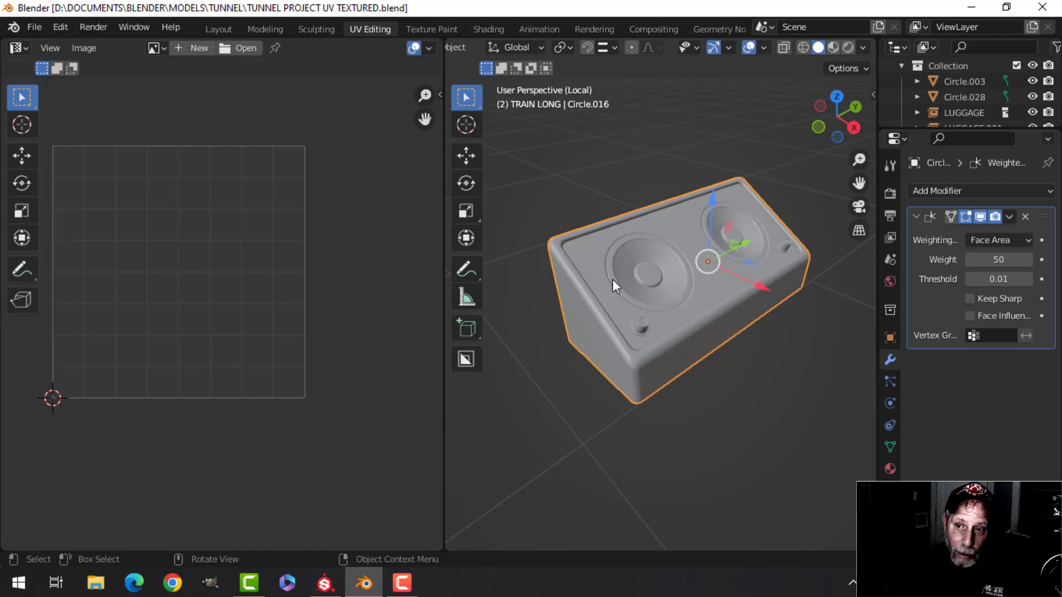
# Step: Switch to Substance Painter and examine the TPspeaker model from different angles
pyautogui.click(326, 582)
pyautogui.keyDown('alt'); pyautogui.moveTo(527, 186); pyautogui.dragTo(479, 231); pyautogui.keyUp('alt')
pyautogui.keyDown('alt'); pyautogui.moveTo(479, 231); pyautogui.dragTo(498, 227, button='middle'); pyautogui.keyUp('alt')
pyautogui.moveTo(498, 228)
pyautogui.keyDown('alt'); pyautogui.mouseDown()
pyautogui.moveTo(482, 209)
pyautogui.moveTo(486, 227)
pyautogui.mouseUp(); pyautogui.keyUp('alt')
pyautogui.keyDown('alt'); pyautogui.moveTo(485, 237); pyautogui.dragTo(486, 231, button='middle'); pyautogui.keyUp('alt')
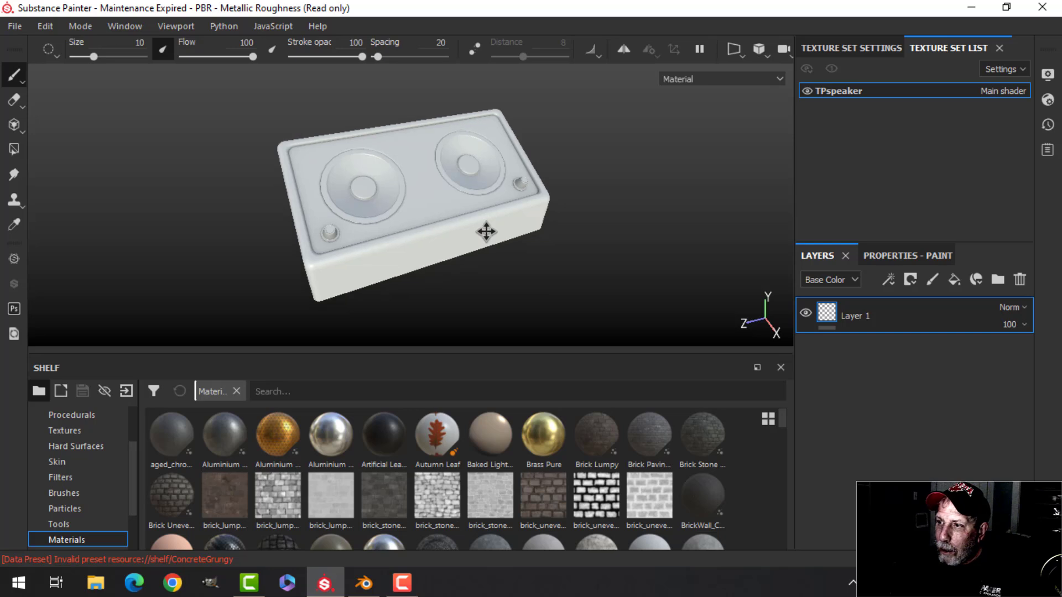
# Step: Check the TPspeaker texture set's mesh maps and delete the default Layer 1
pyautogui.click(827, 48)
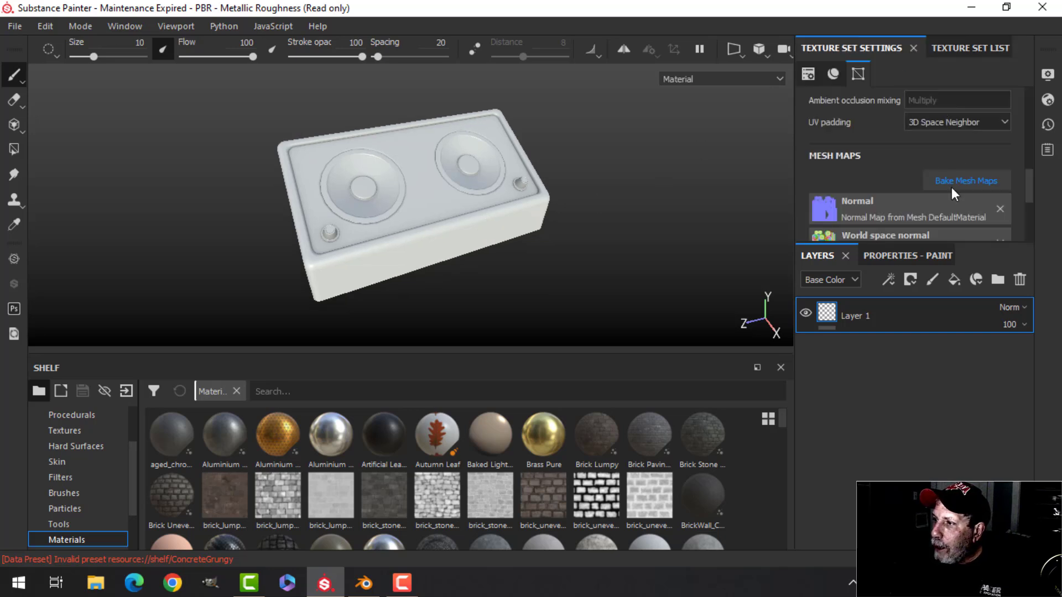
pyautogui.click(965, 48)
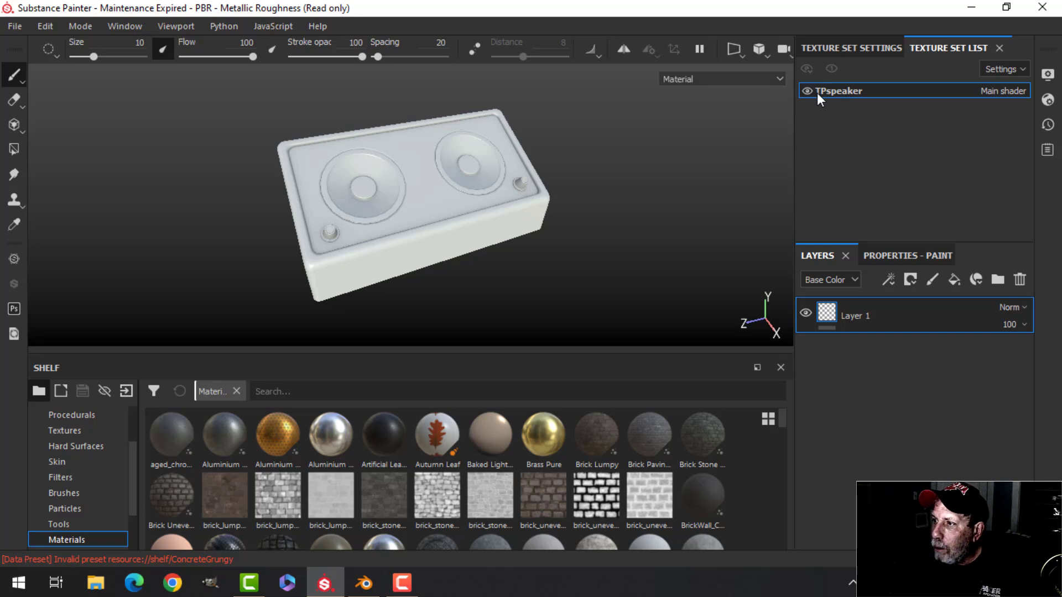
pyautogui.click(1020, 280)
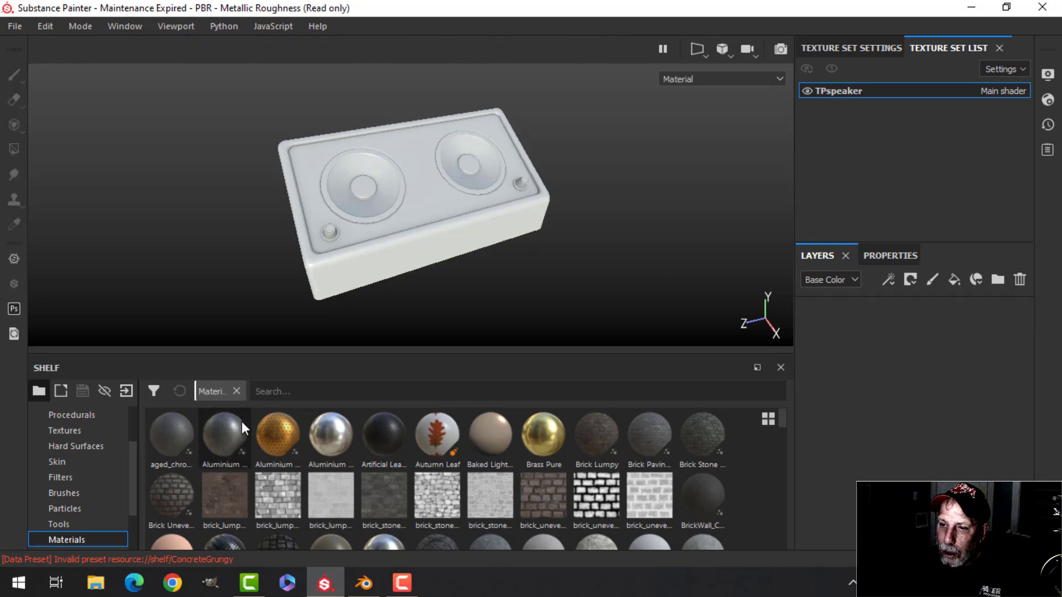
# Step: Search the materials for "pla" and apply Plastic Grainy to the speaker box as a fill layer
pyautogui.click(303, 392)
pyautogui.write('plas')
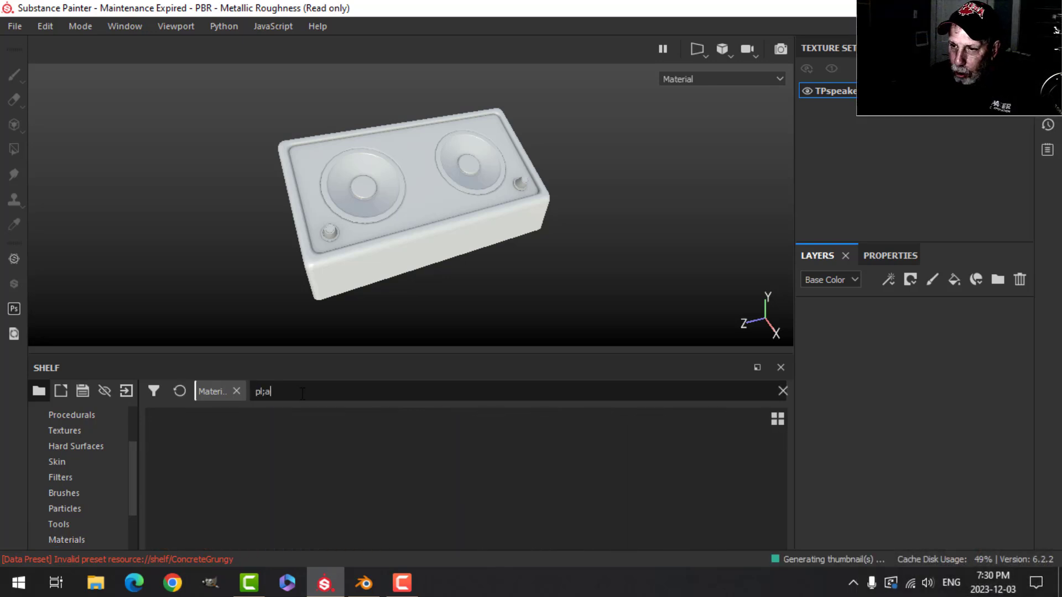
pyautogui.press('BackSpace')
pyautogui.press('BackSpace')
pyautogui.press('BackSpace')
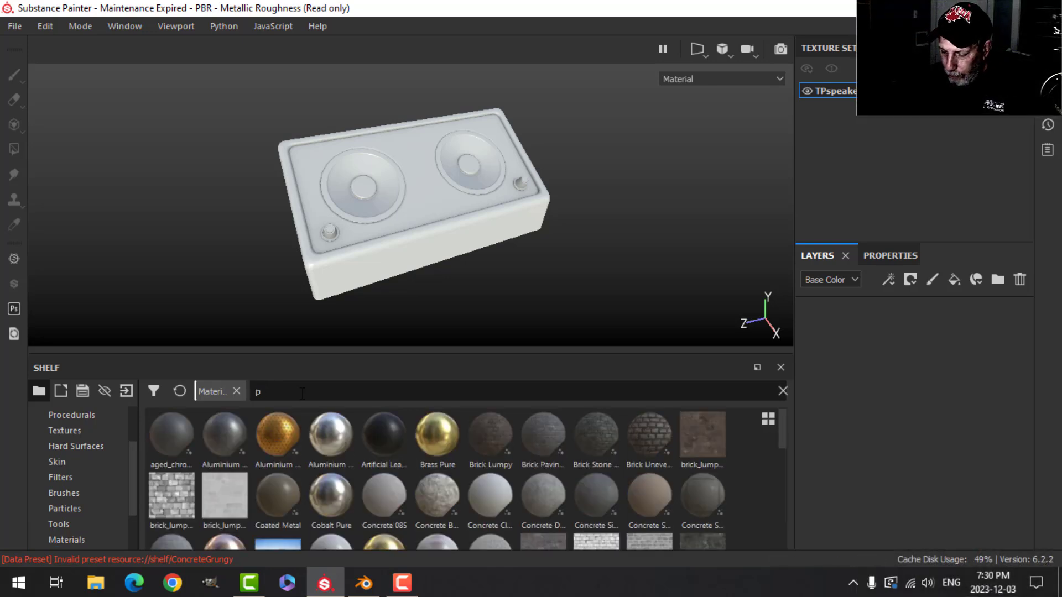
pyautogui.write('la')
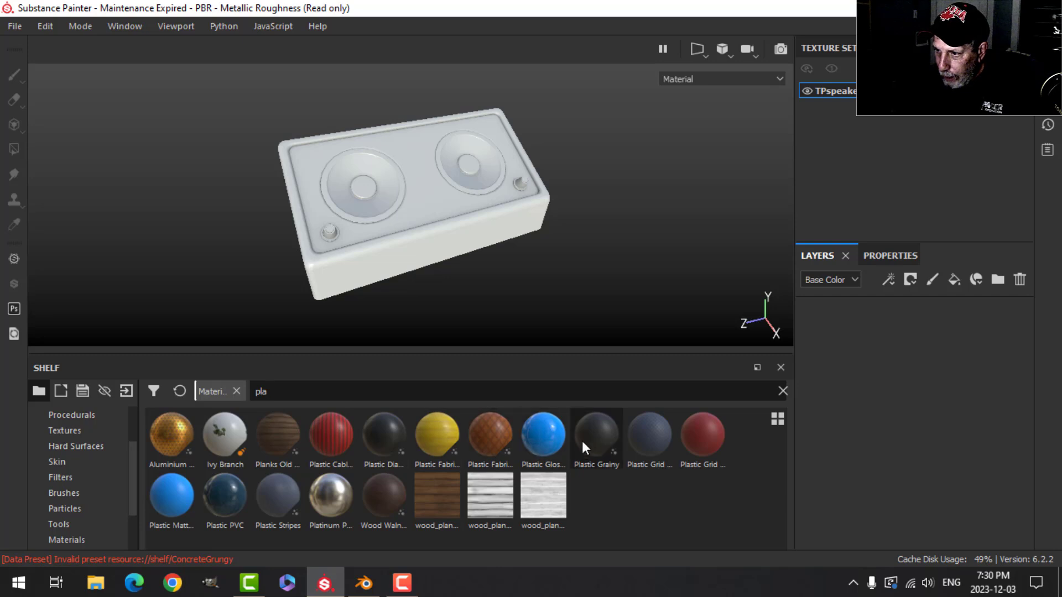
pyautogui.moveTo(596, 439)
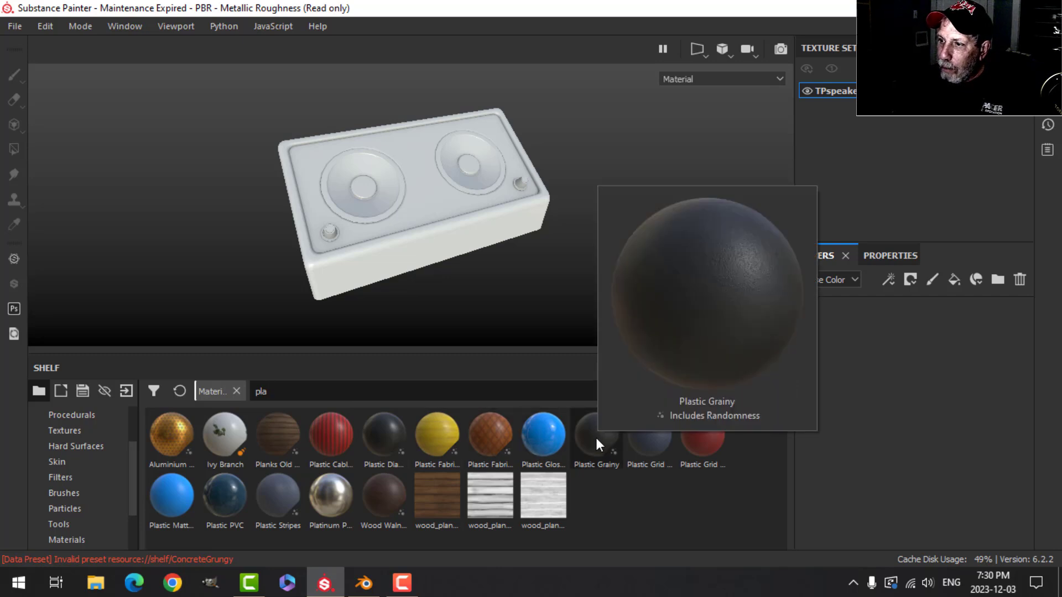
pyautogui.moveTo(595, 436); pyautogui.dragTo(443, 264)
pyautogui.scroll(3, 439, 266)
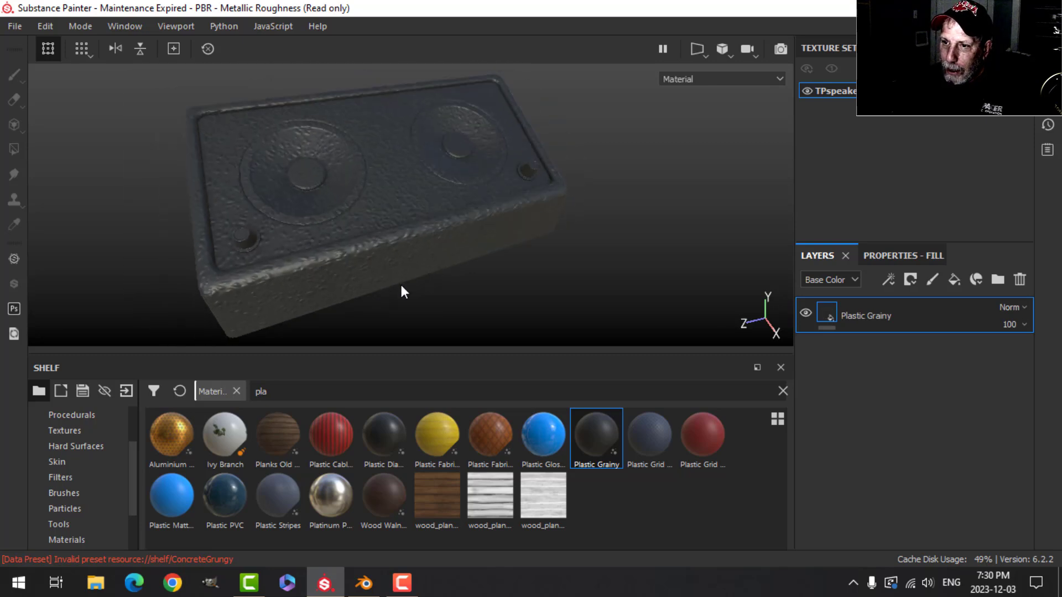
pyautogui.moveTo(412, 281); pyautogui.dragTo(418, 270, button='middle')
pyautogui.keyDown('alt'); pyautogui.moveTo(392, 280); pyautogui.dragTo(333, 270); pyautogui.keyUp('alt')
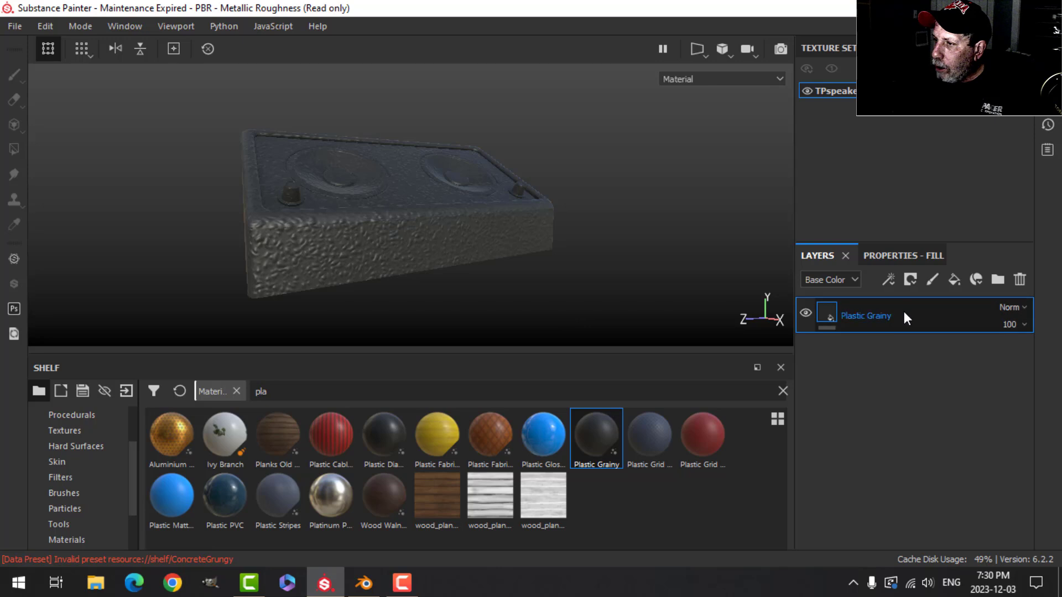
# Step: Add a black mask to the Plastic Grainy layer and reveal the box's long side face with UV chunk polygon fill
pyautogui.click(910, 280)
pyautogui.click(868, 321)
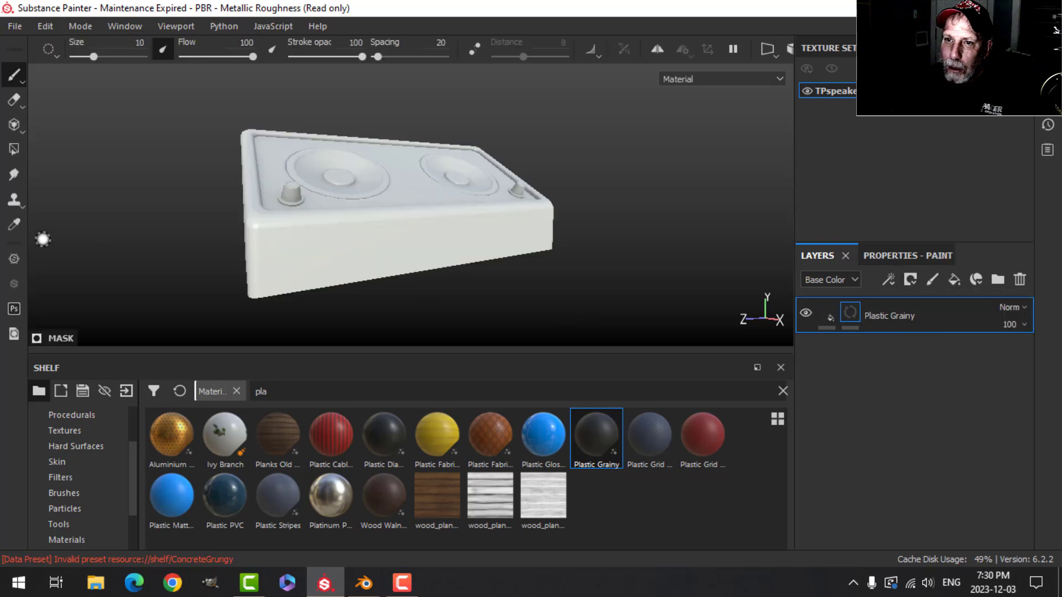
pyautogui.click(14, 149)
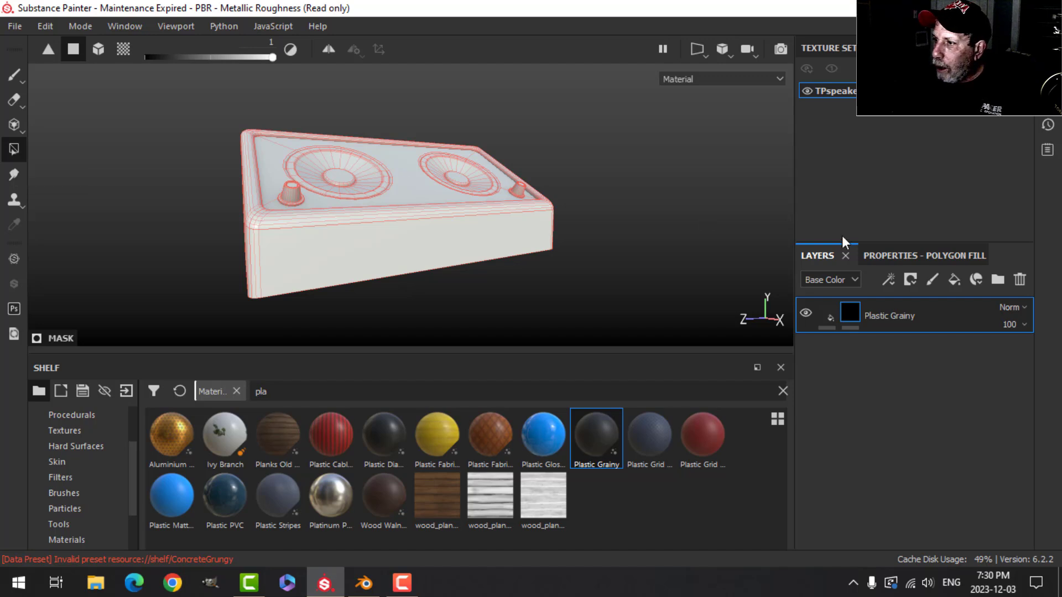
pyautogui.click(891, 255)
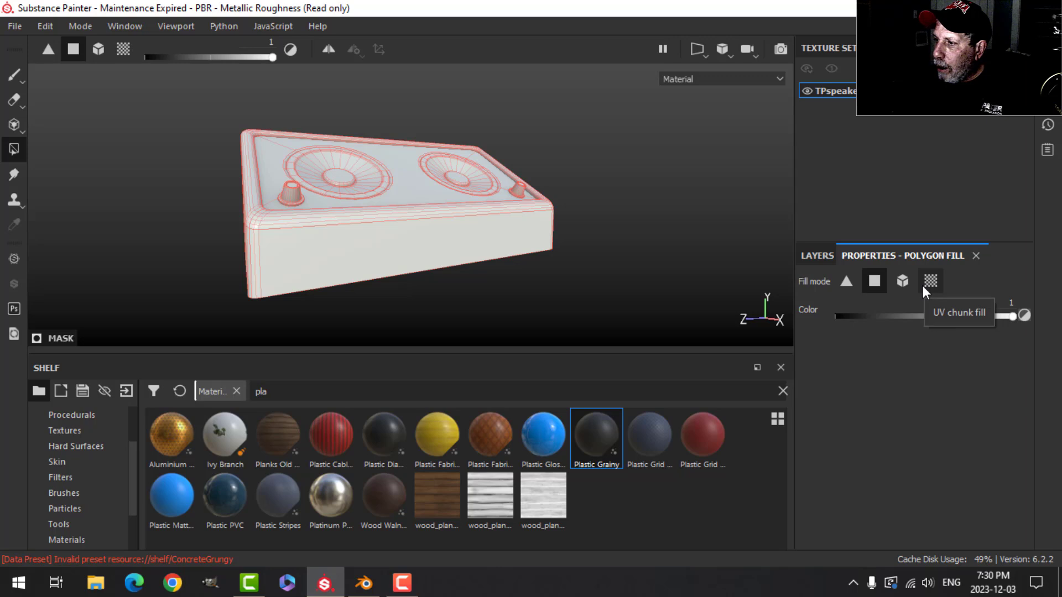
pyautogui.click(930, 284)
pyautogui.click(267, 269)
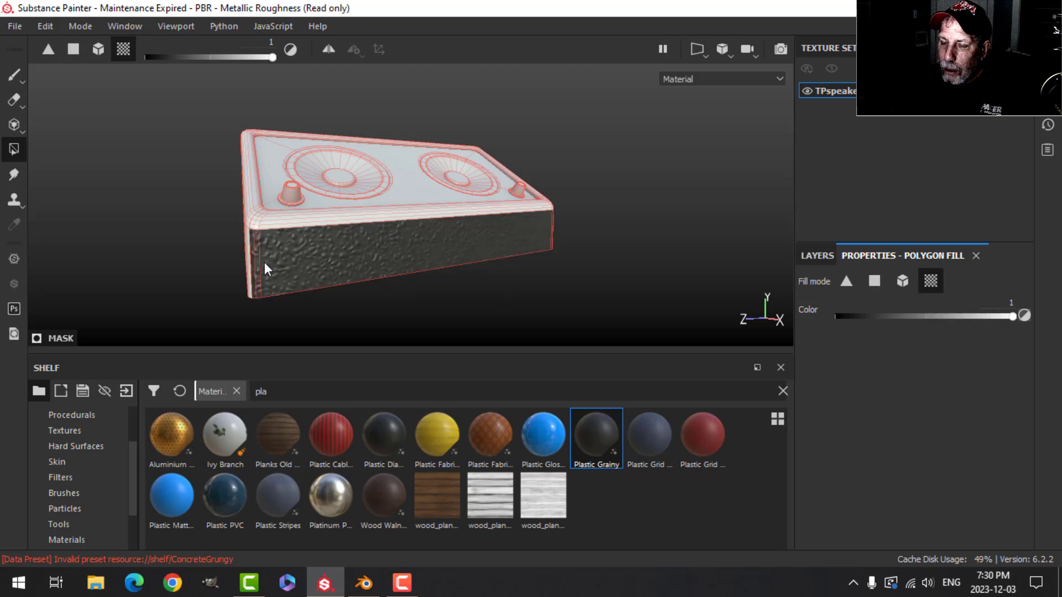
# Step: Reveal the Plastic Grainy material over the whole box body with mesh polygon fill and return to the Paint tool
pyautogui.keyDown('alt'); pyautogui.moveTo(298, 251); pyautogui.dragTo(386, 260); pyautogui.keyUp('alt')
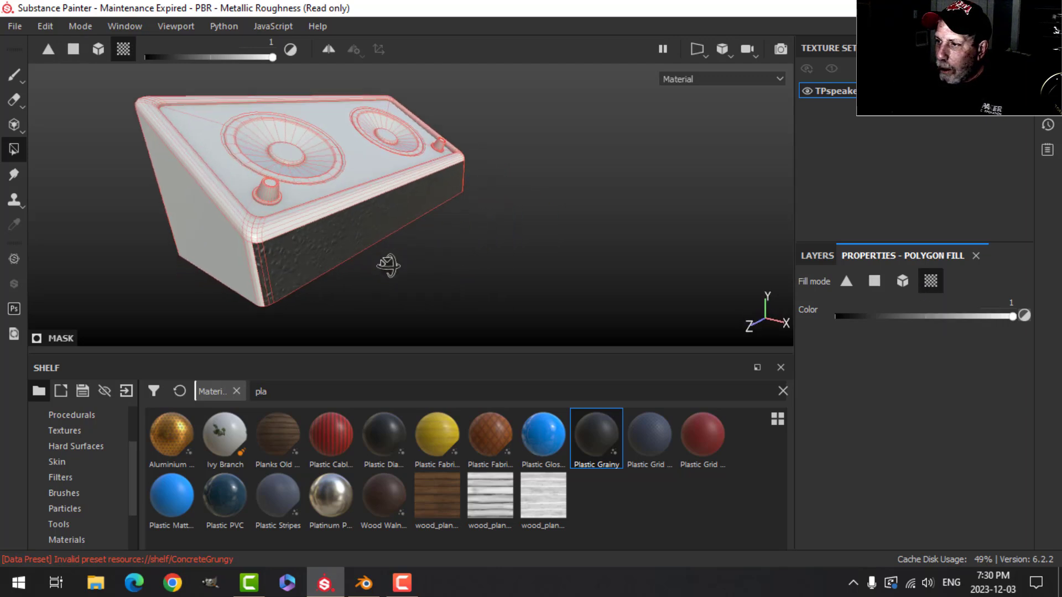
pyautogui.click(900, 282)
pyautogui.click(332, 238)
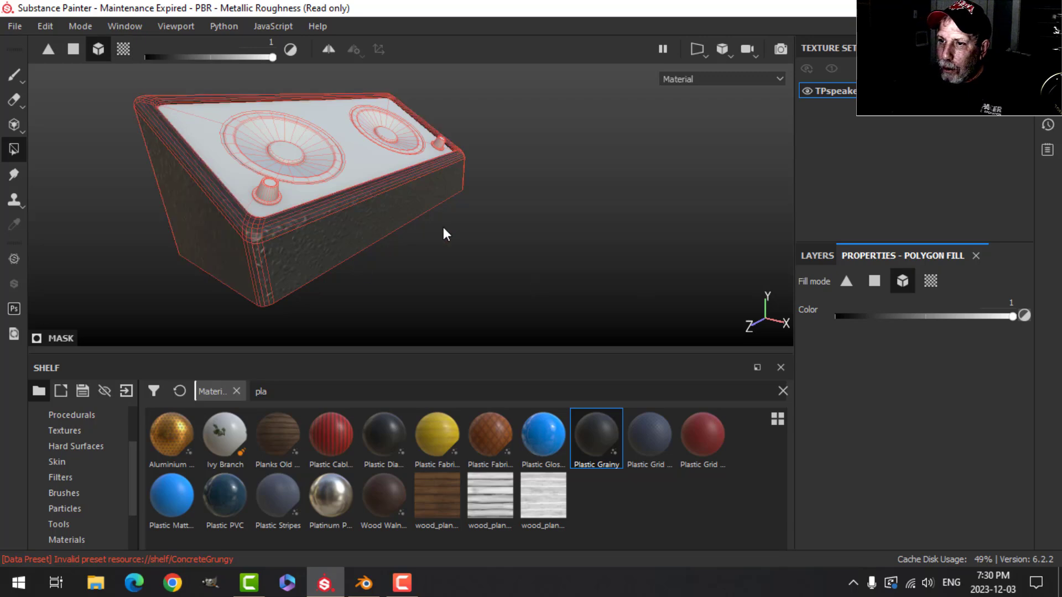
pyautogui.keyDown('alt'); pyautogui.moveTo(508, 237); pyautogui.dragTo(450, 246); pyautogui.keyUp('alt')
pyautogui.keyDown('alt'); pyautogui.moveTo(450, 247); pyautogui.dragTo(433, 247, button='middle'); pyautogui.keyUp('alt')
pyautogui.keyDown('alt'); pyautogui.moveTo(434, 247); pyautogui.dragTo(435, 240); pyautogui.keyUp('alt')
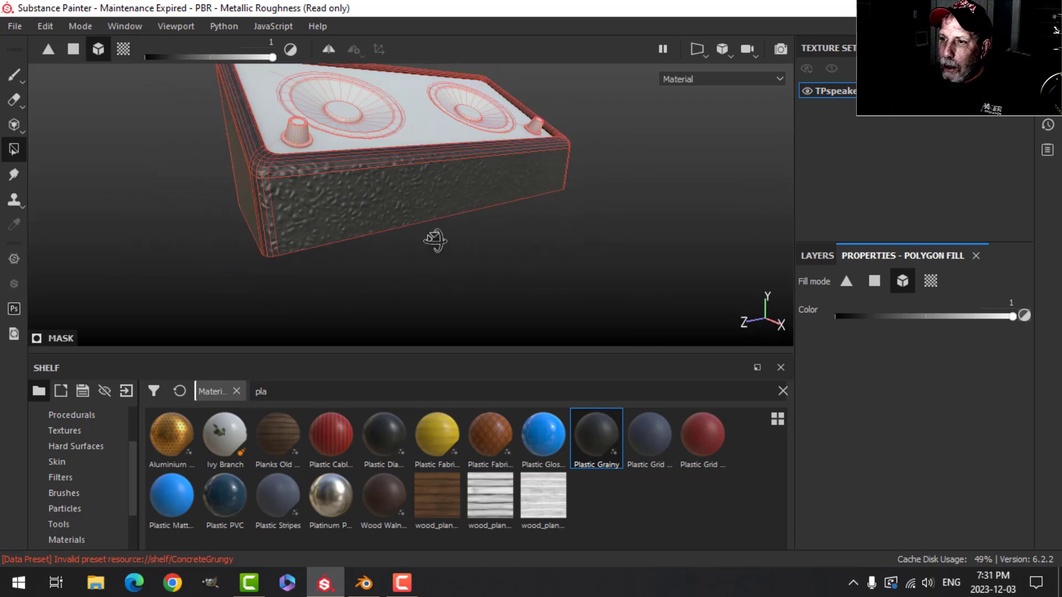
pyautogui.click(829, 254)
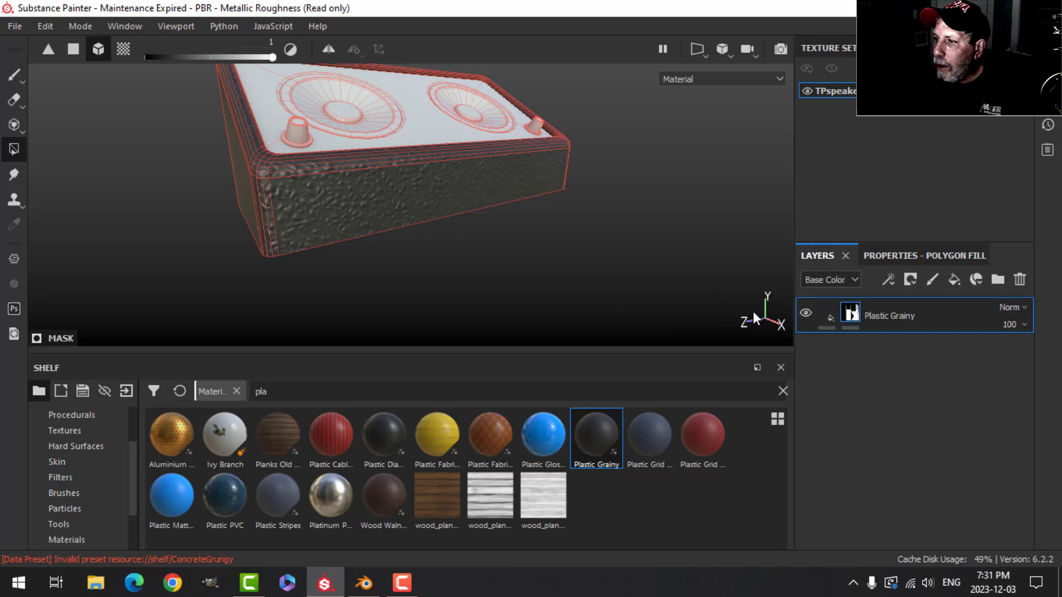
pyautogui.click(15, 74)
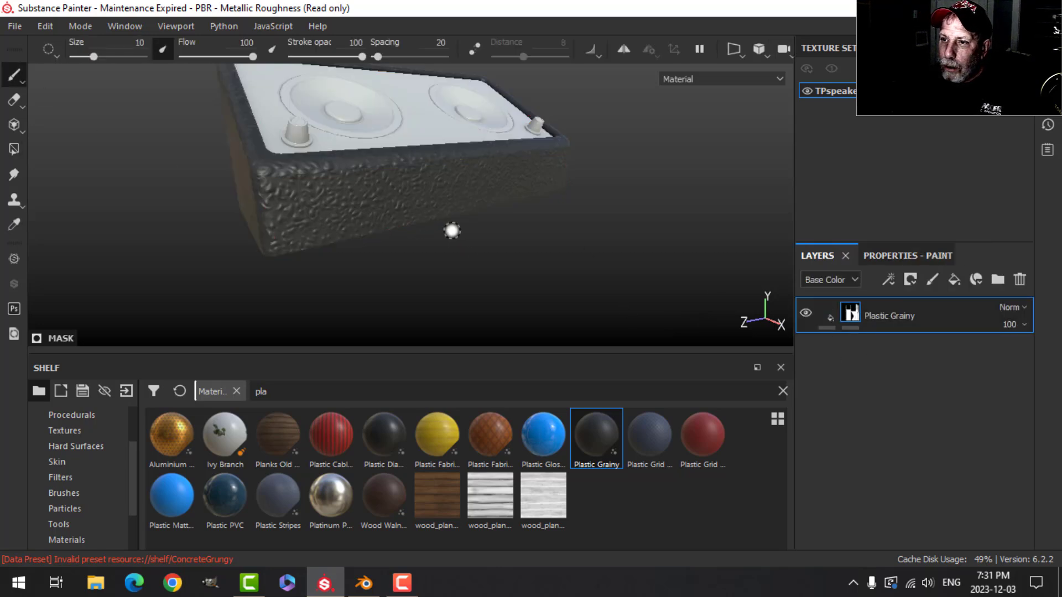
pyautogui.scroll(2, 437, 229)
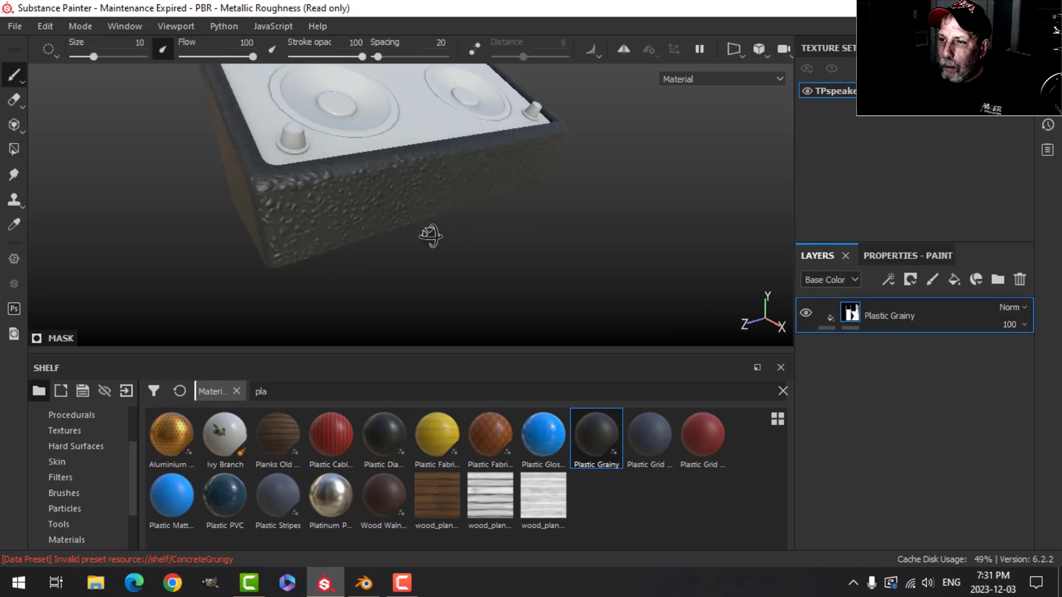
# Step: Set the Plastic Grainy fill to Tri-planar projection and hide its 3D manipulator
pyautogui.click(831, 320)
pyautogui.click(894, 255)
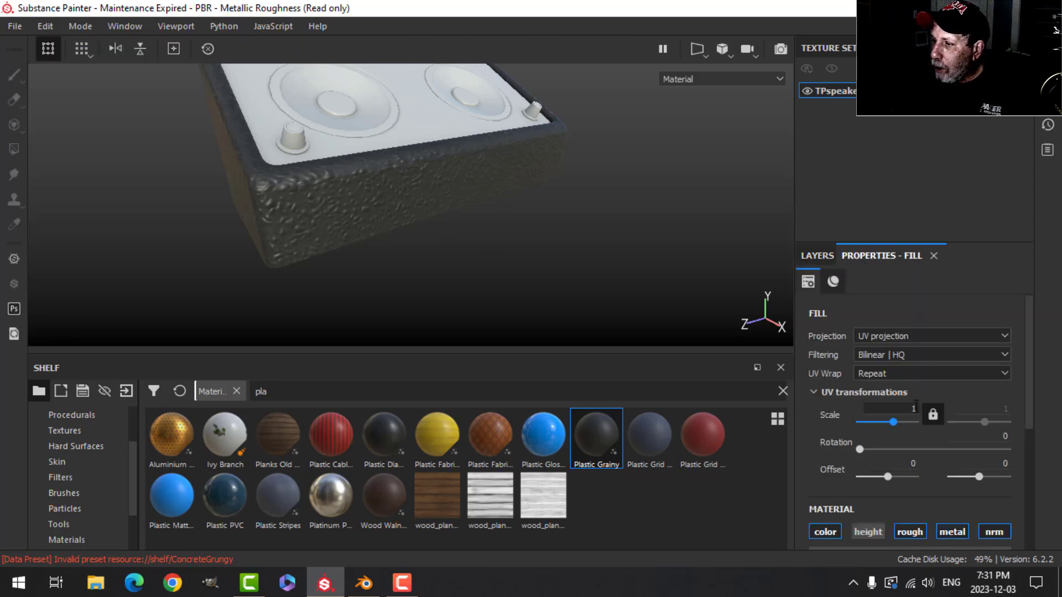
pyautogui.click(884, 337)
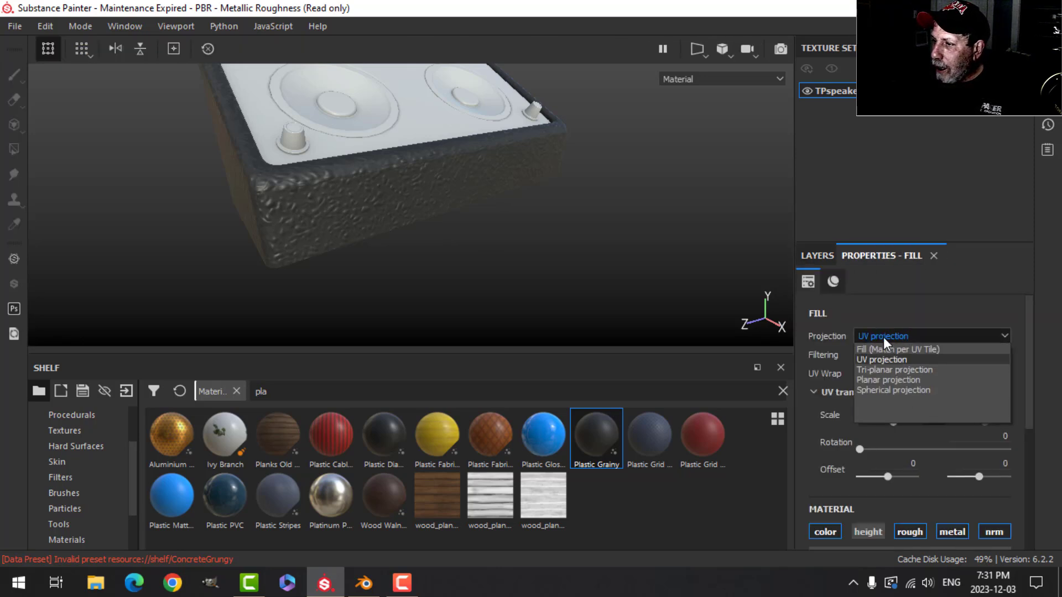
pyautogui.click(880, 372)
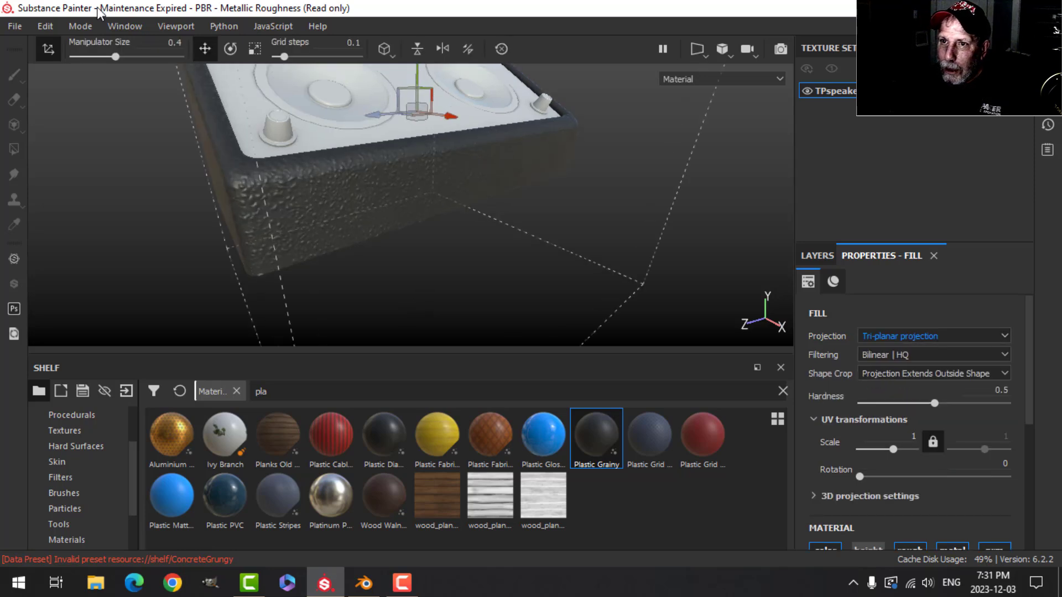
pyautogui.click(48, 48)
pyautogui.keyDown('alt'); pyautogui.moveTo(506, 296); pyautogui.dragTo(418, 222); pyautogui.keyUp('alt')
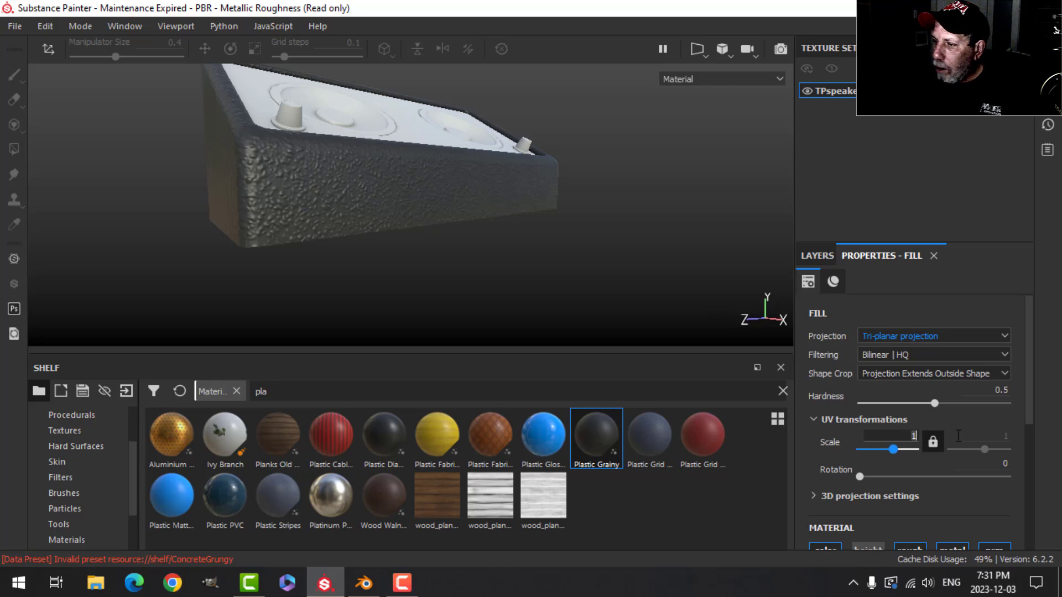
# Step: Set the Plastic Grainy fill's UV scale to 4 after trying a scale of 3
pyautogui.write('3')
pyautogui.press('Return')
pyautogui.keyDown('alt'); pyautogui.moveTo(355, 220); pyautogui.dragTo(430, 224); pyautogui.keyUp('alt')
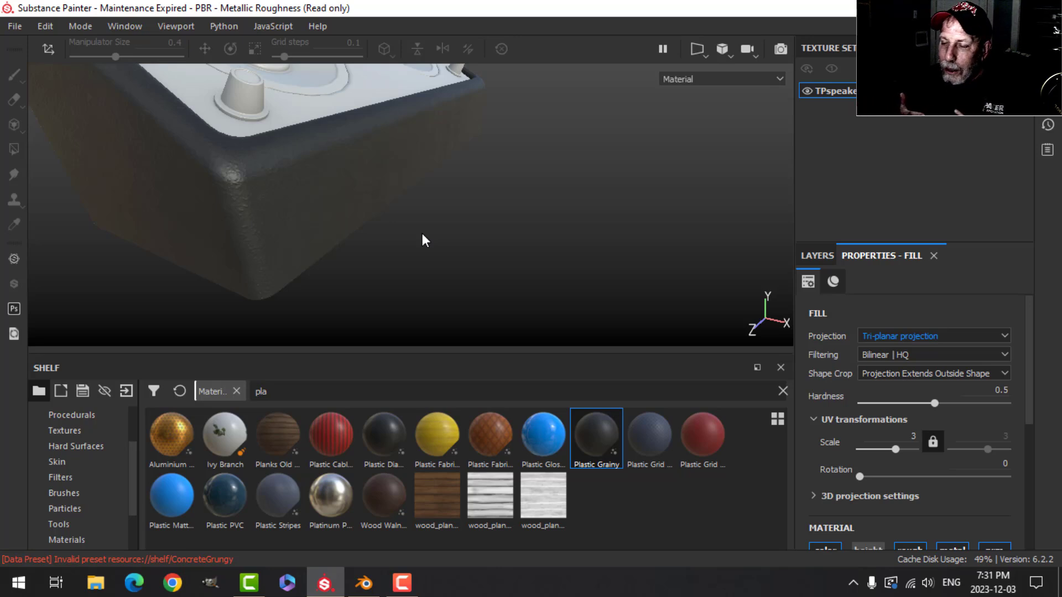
pyautogui.keyDown('alt'); pyautogui.moveTo(422, 234); pyautogui.dragTo(387, 230); pyautogui.keyUp('alt')
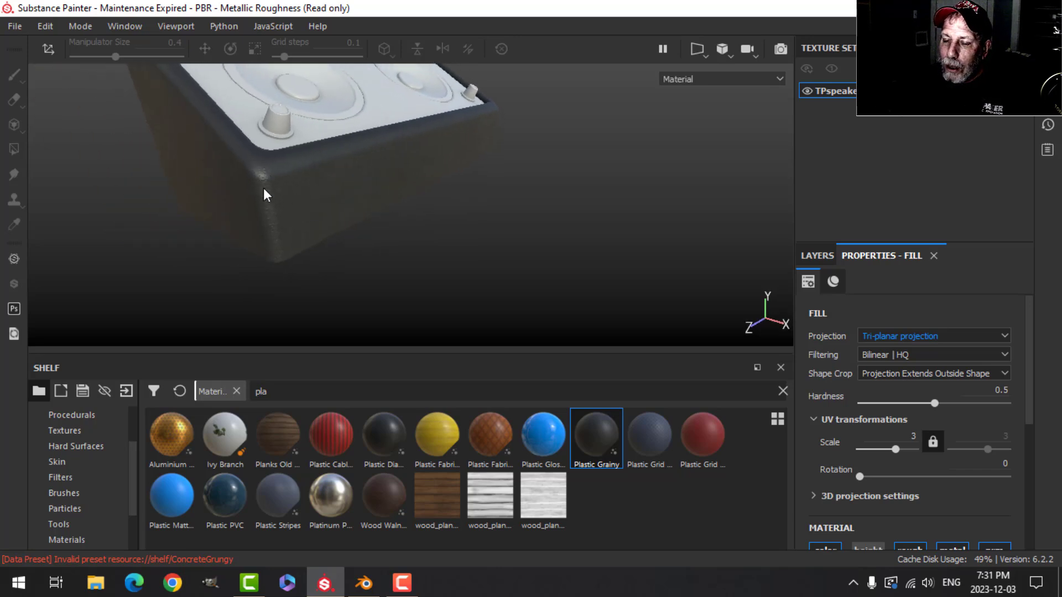
pyautogui.keyDown('alt'); pyautogui.moveTo(387, 193); pyautogui.dragTo(346, 206); pyautogui.keyUp('alt')
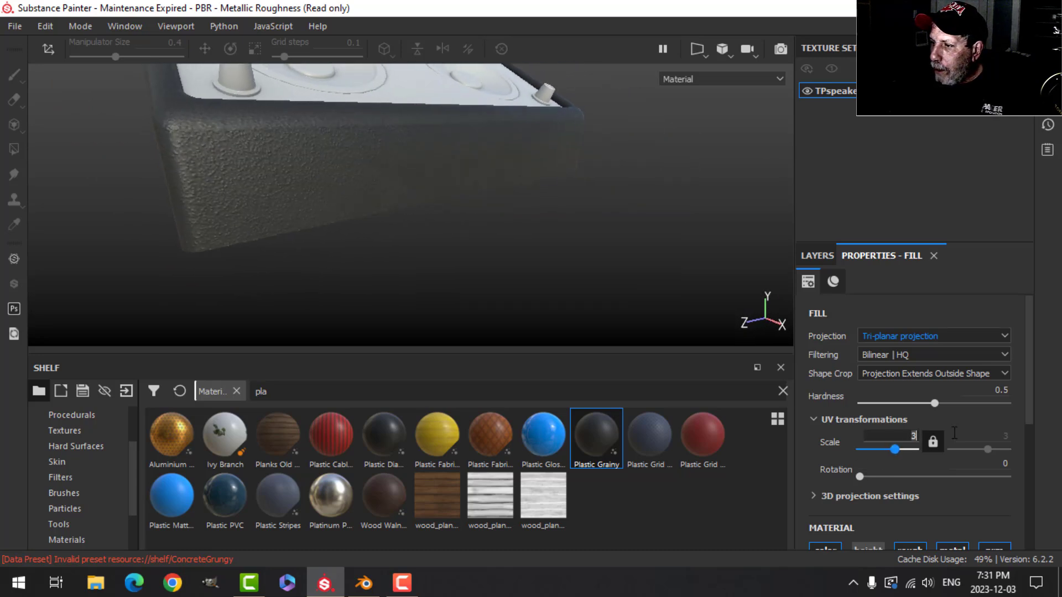
pyautogui.press('Return')
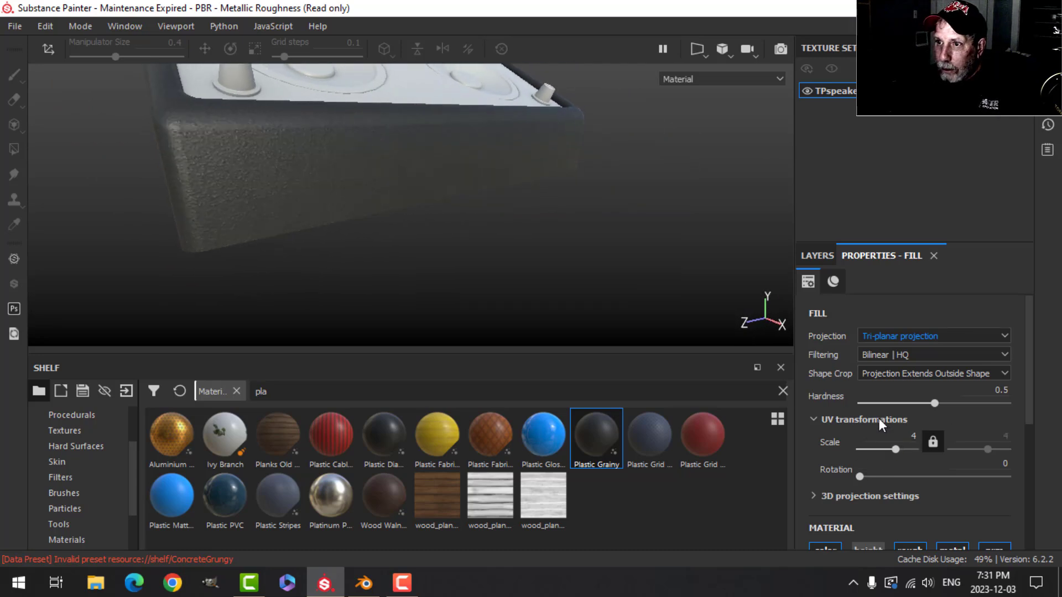
# Step: Examine the Plastic Grainy material's parameters and inspect its grain on the speaker box's sides and edges
pyautogui.click(828, 257)
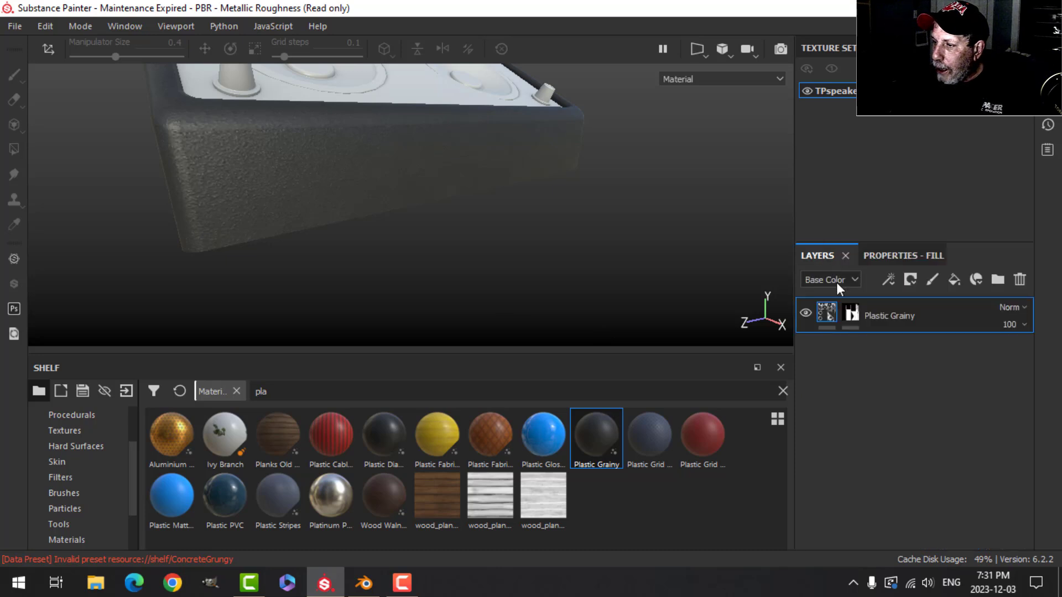
pyautogui.click(881, 255)
pyautogui.scroll(-4, 874, 476)
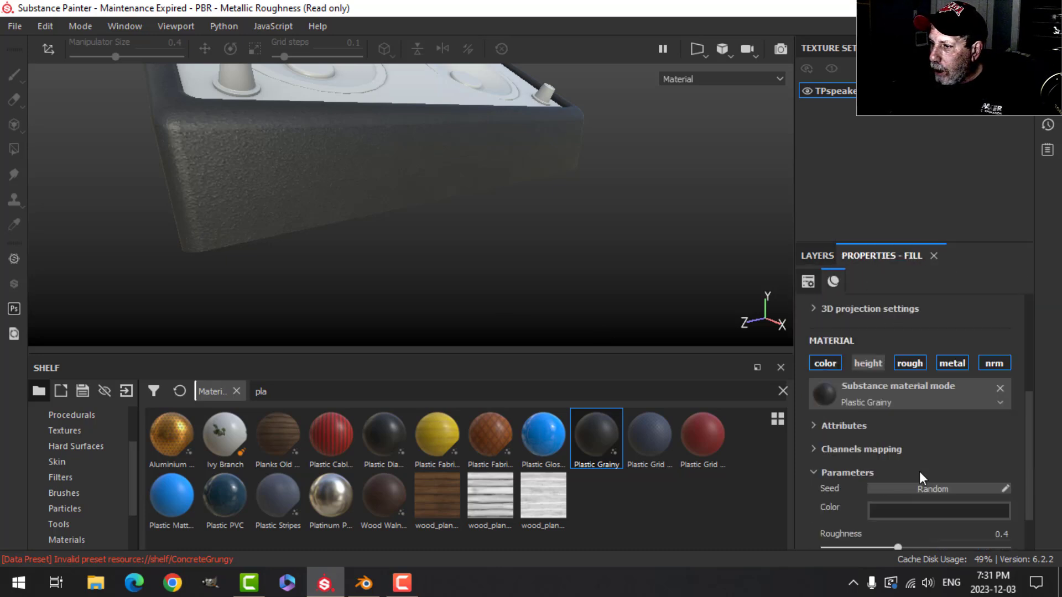
pyautogui.keyDown('alt'); pyautogui.moveTo(482, 195); pyautogui.dragTo(448, 228); pyautogui.keyUp('alt')
pyautogui.scroll(-3, 458, 233)
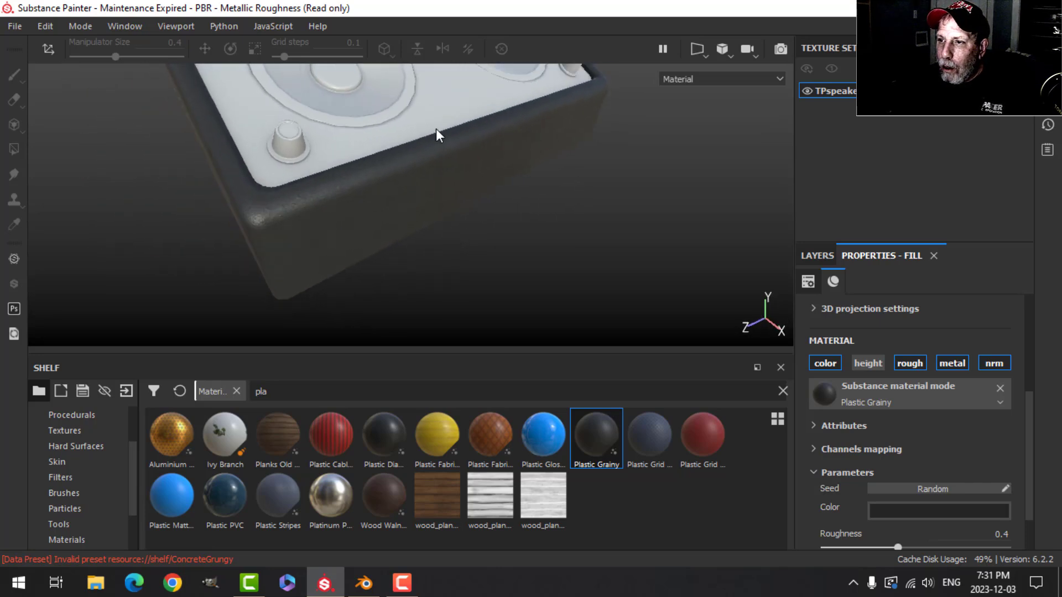
pyautogui.keyDown('alt'); pyautogui.moveTo(344, 99); pyautogui.dragTo(440, 224); pyautogui.keyUp('alt')
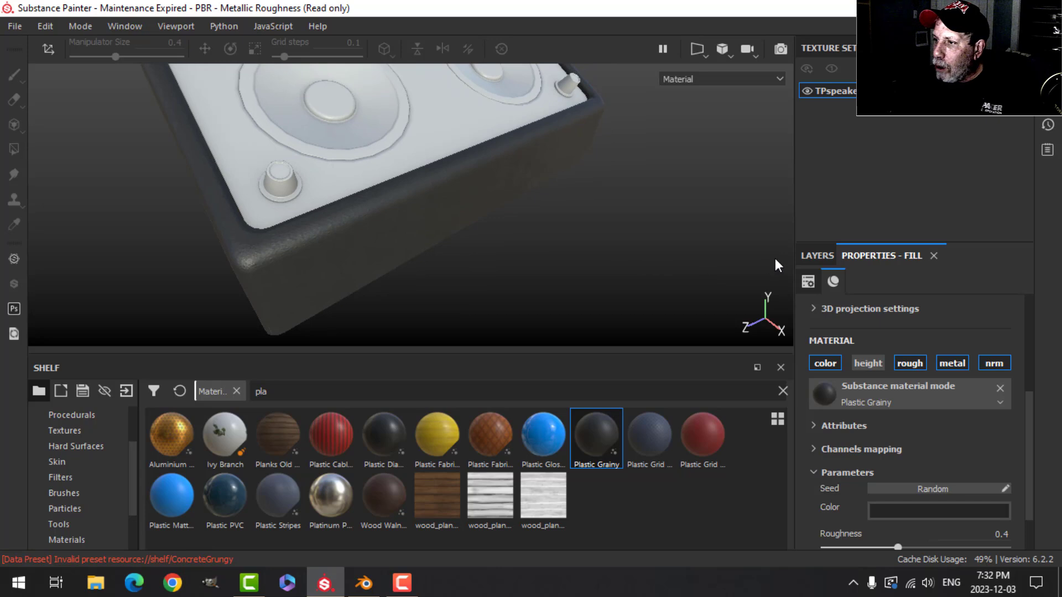
# Step: Extend the Plastic Grainy mask over the panel around the speaker cones with mesh polygon fill, and return to the Paint tool
pyautogui.click(818, 255)
pyautogui.click(850, 313)
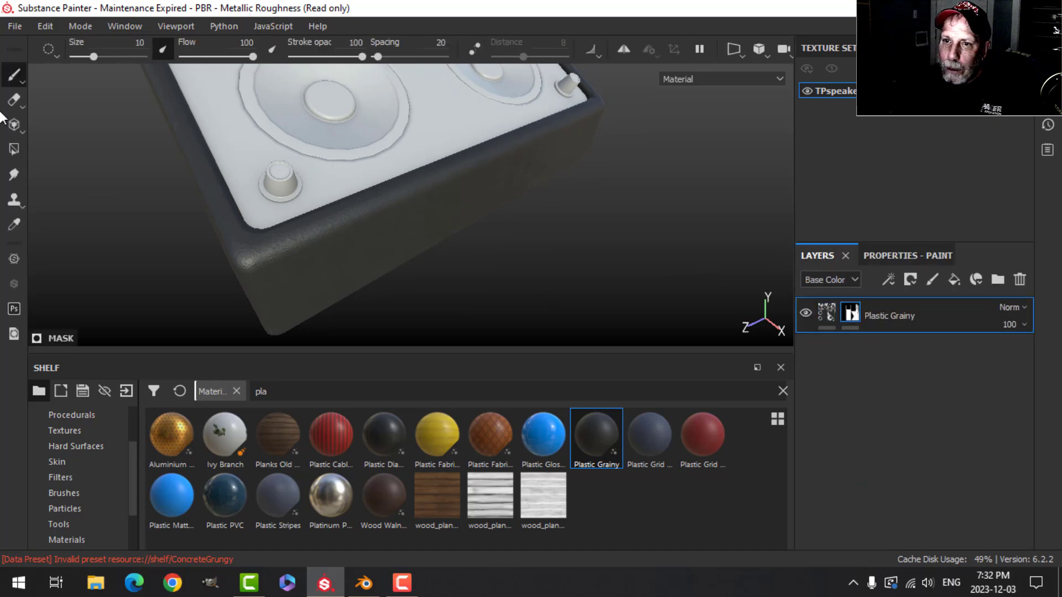
pyautogui.click(13, 149)
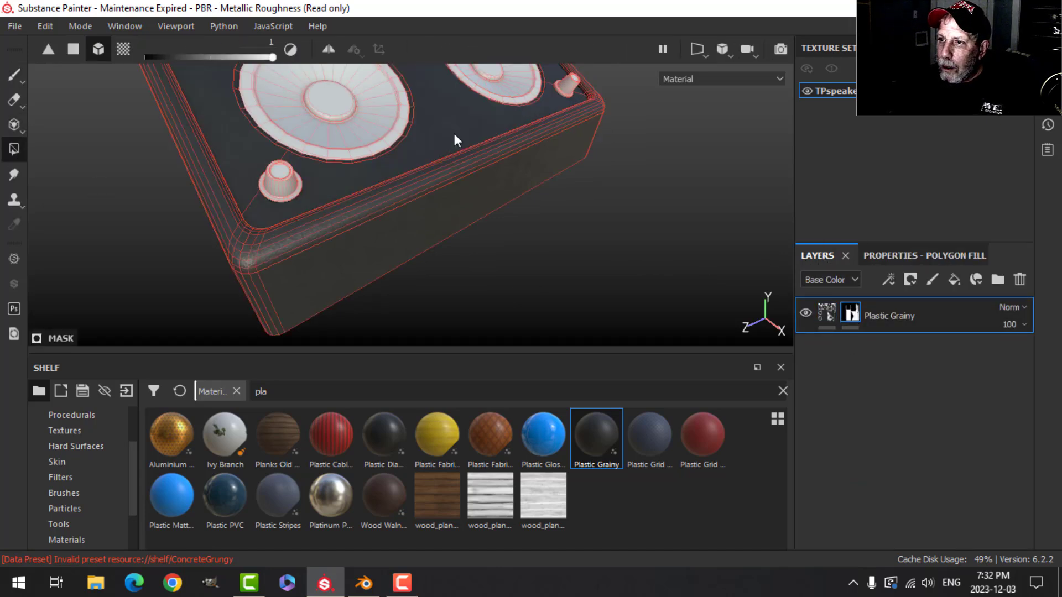
pyautogui.click(15, 75)
pyautogui.moveTo(420, 183)
pyautogui.keyDown('alt'); pyautogui.mouseDown()
pyautogui.moveTo(482, 225)
pyautogui.moveTo(417, 225)
pyautogui.moveTo(525, 221)
pyautogui.moveTo(546, 205)
pyautogui.mouseUp(); pyautogui.keyUp('alt')
pyautogui.moveTo(622, 172)
pyautogui.keyDown('shift'); pyautogui.mouseDown(button='right')
pyautogui.moveTo(567, 189)
pyautogui.moveTo(633, 185)
pyautogui.mouseUp(button='right'); pyautogui.keyUp('shift')
pyautogui.scroll(2, 619, 190)
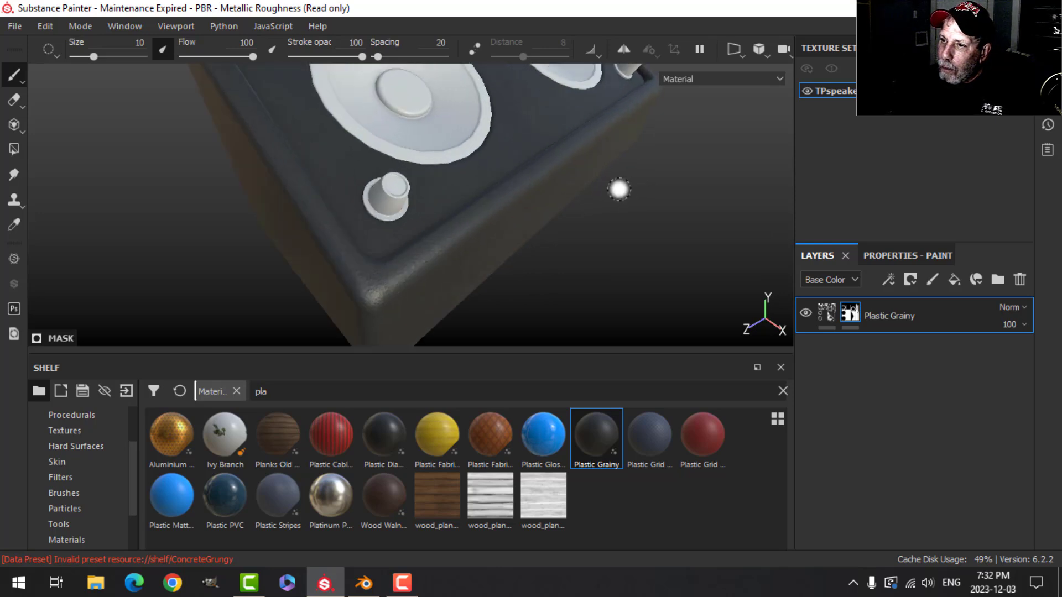
pyautogui.moveTo(619, 190)
pyautogui.keyDown('alt'); pyautogui.mouseDown()
pyautogui.moveTo(583, 230)
pyautogui.moveTo(607, 213)
pyautogui.moveTo(612, 230)
pyautogui.moveTo(581, 227)
pyautogui.moveTo(526, 187)
pyautogui.moveTo(523, 161)
pyautogui.moveTo(555, 150)
pyautogui.moveTo(569, 163)
pyautogui.mouseUp(); pyautogui.keyUp('alt')
pyautogui.press('f')
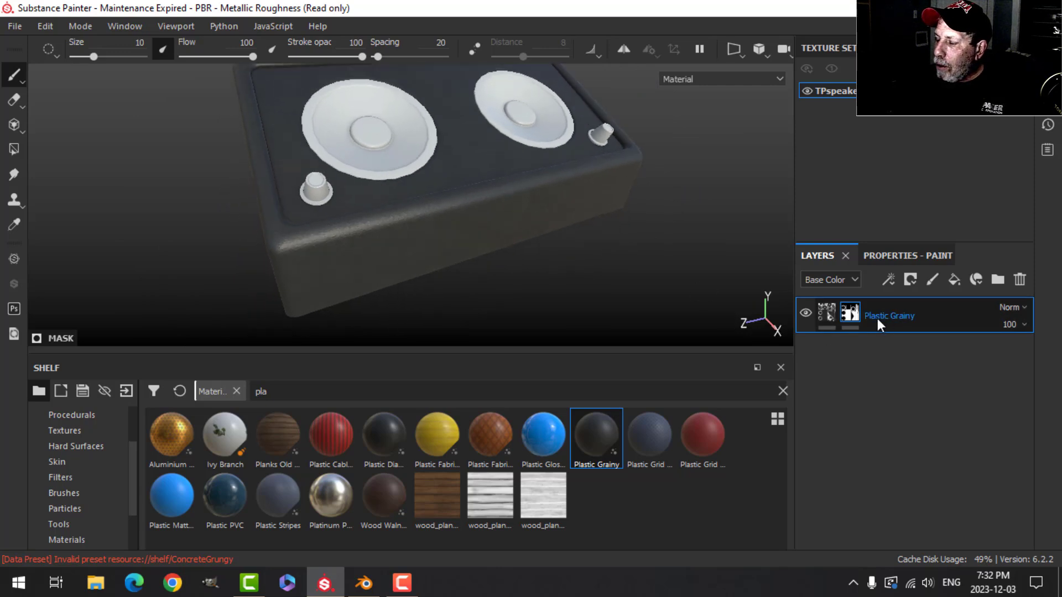
# Step: Add the Plastic Matte Pure material as a new fill layer above Plastic Grainy and give it a black mask
pyautogui.click(854, 315)
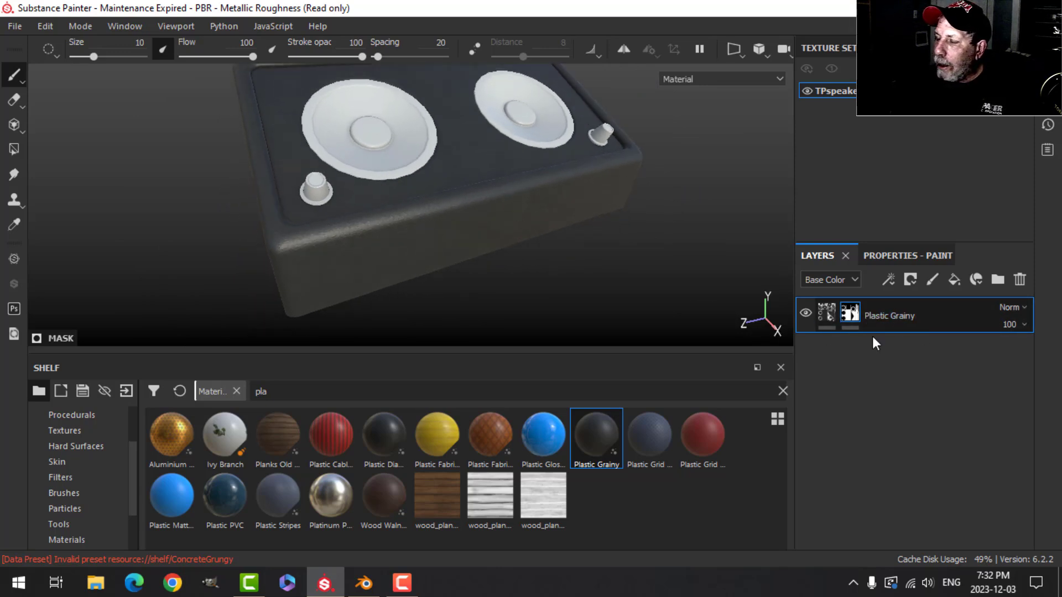
pyautogui.keyDown('alt'); pyautogui.moveTo(434, 214); pyautogui.dragTo(468, 224); pyautogui.keyUp('alt')
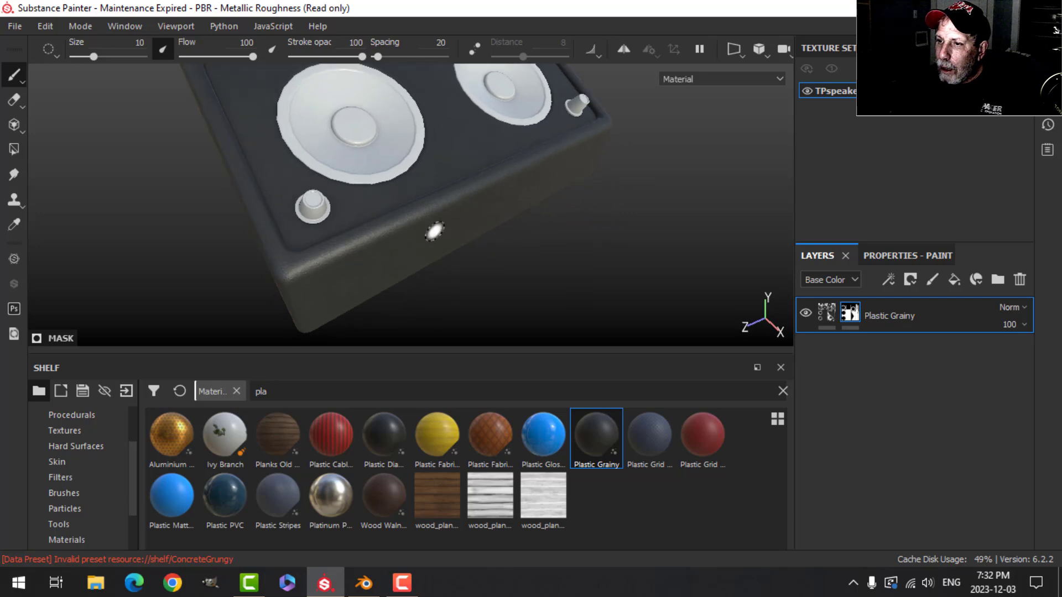
pyautogui.scroll(2, 434, 231)
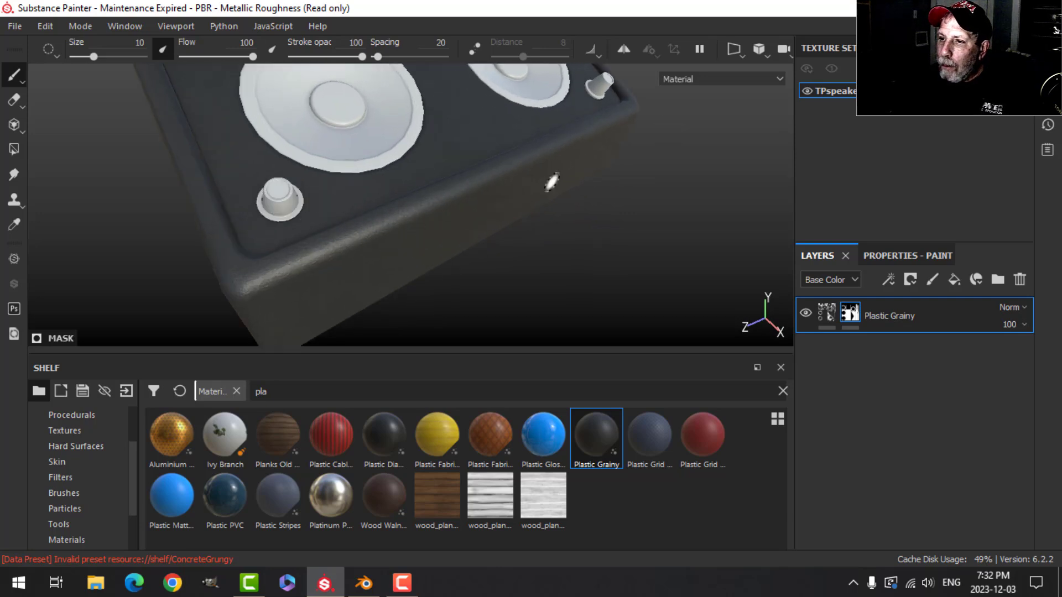
pyautogui.scroll(-3, 521, 239)
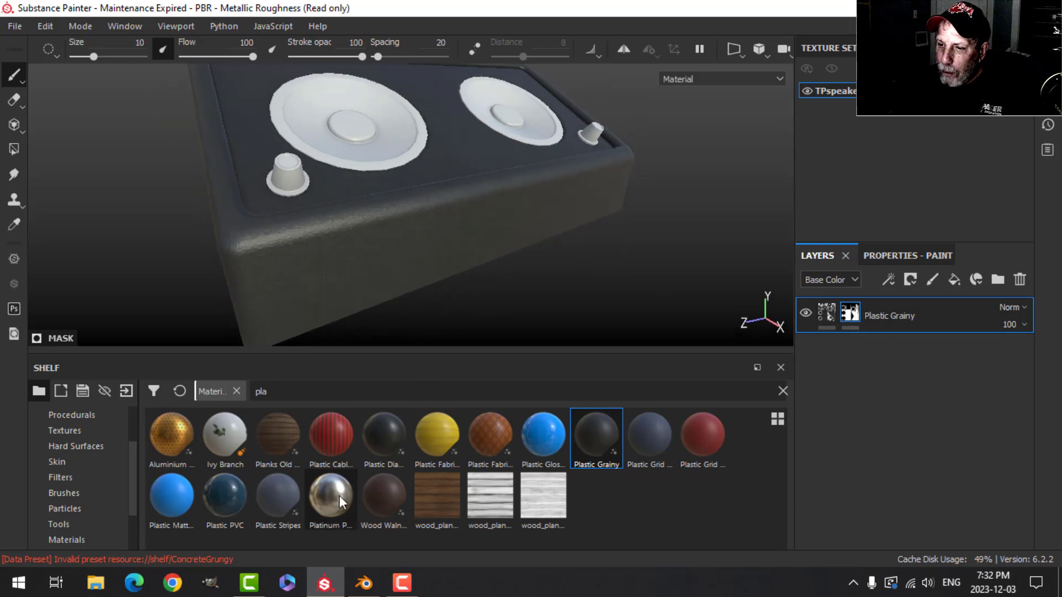
pyautogui.moveTo(169, 509); pyautogui.dragTo(876, 300)
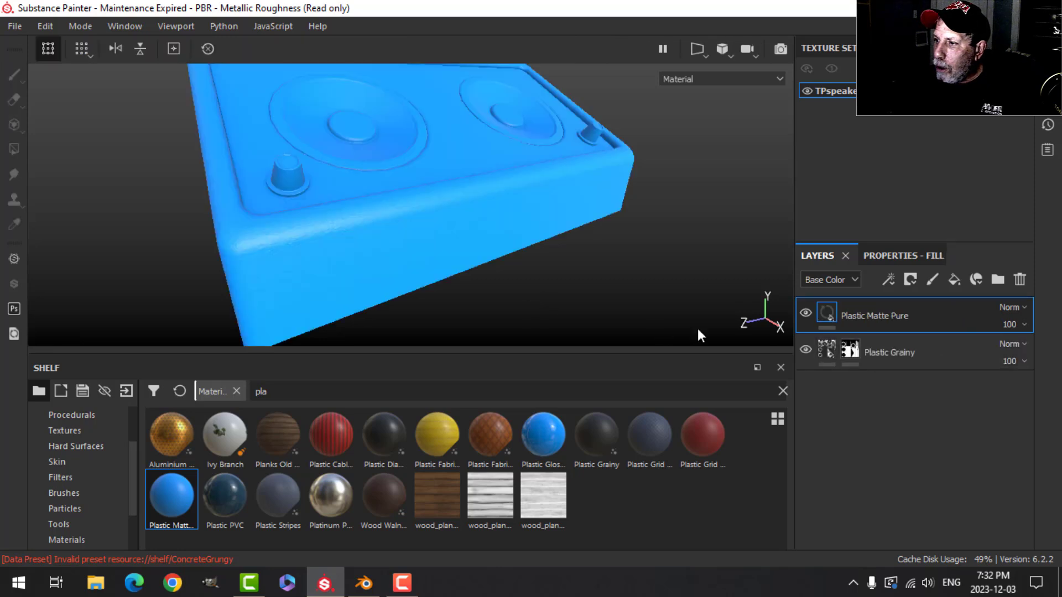
pyautogui.click(910, 280)
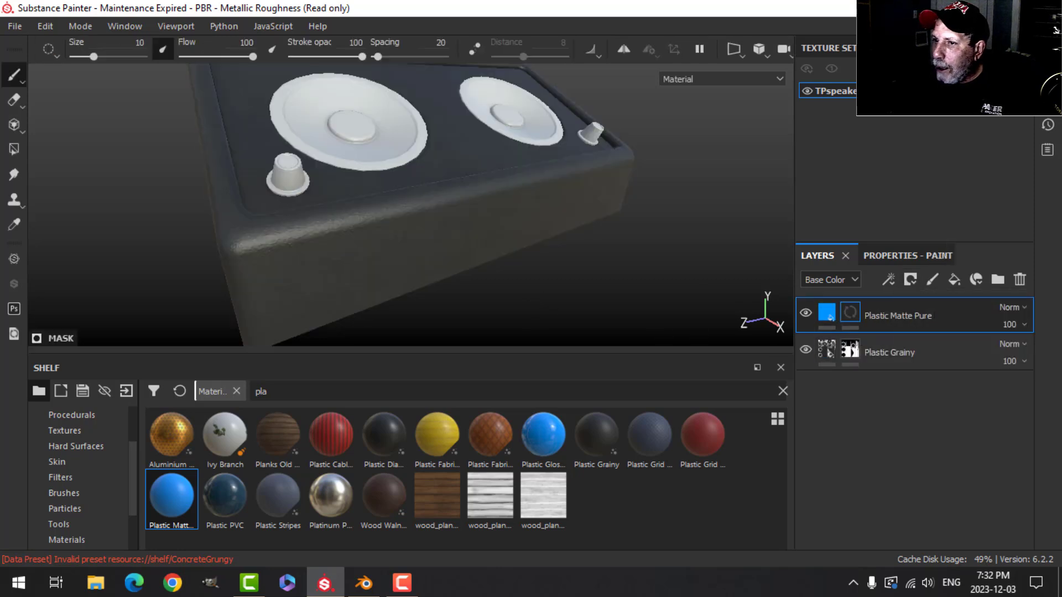
# Step: Reveal Plastic Matte Pure on the two knobs with mesh polygon fill in its mask, and return to the Paint tool
pyautogui.click(14, 149)
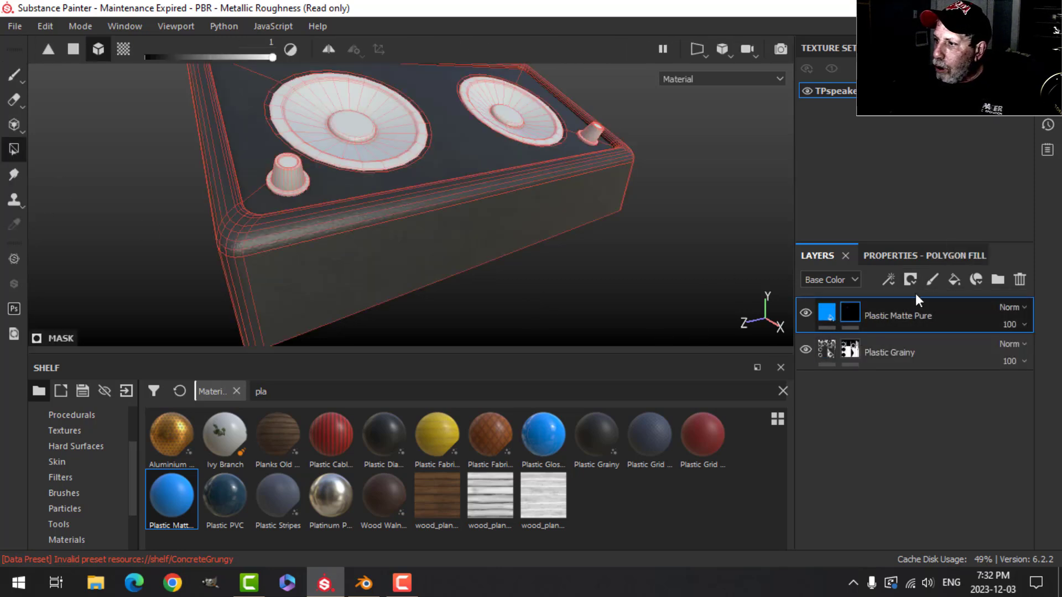
pyautogui.click(915, 259)
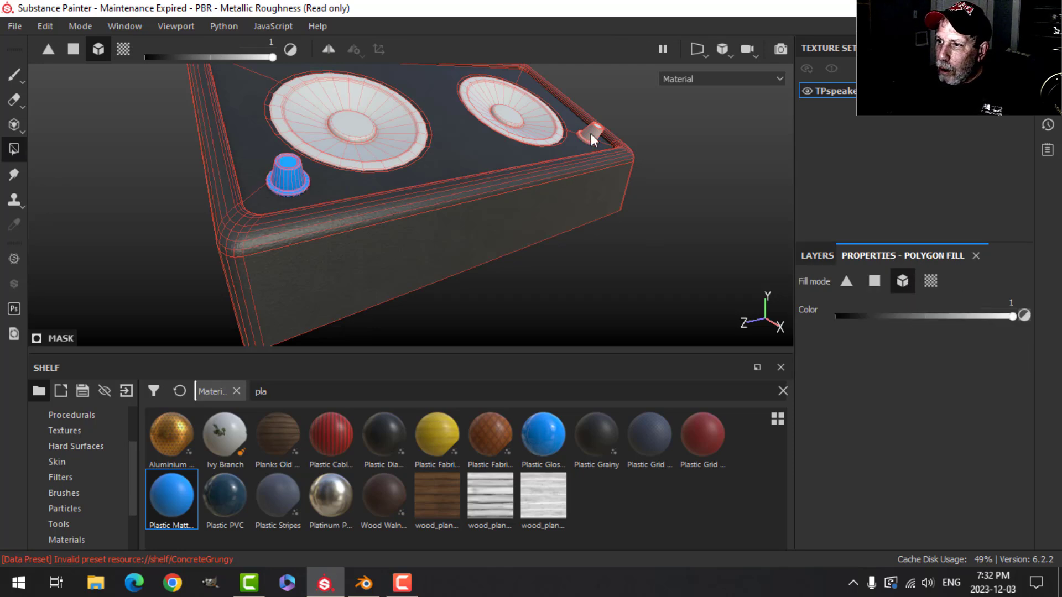
pyautogui.click(15, 75)
pyautogui.keyDown('alt'); pyautogui.moveTo(393, 182); pyautogui.dragTo(537, 235); pyautogui.keyUp('alt')
pyautogui.click(821, 259)
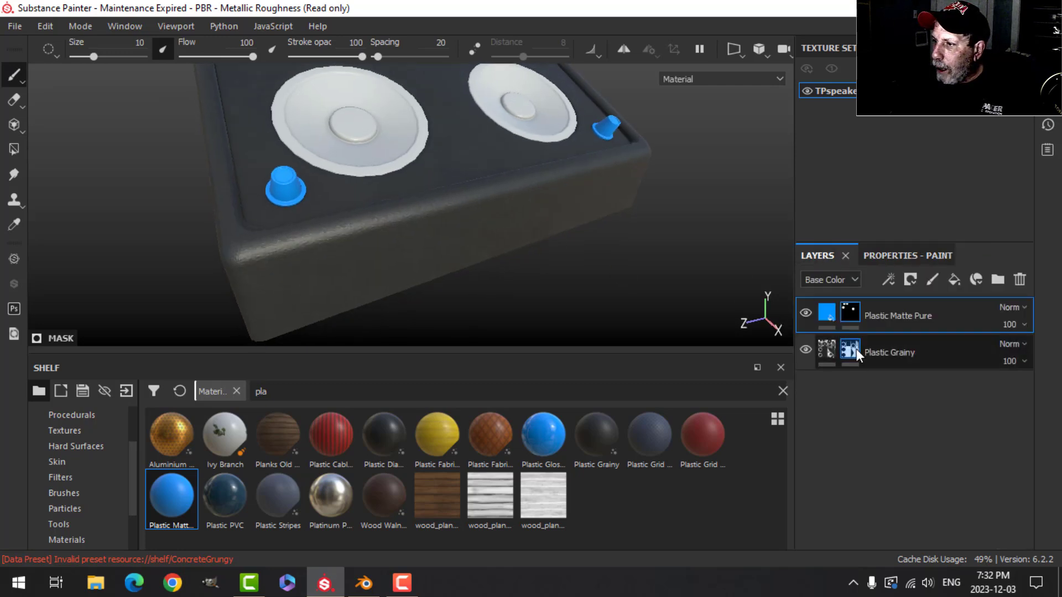
# Step: Set the Plastic Matte Pure fill's base color to a dark, near-black grey
pyautogui.click(831, 312)
pyautogui.click(879, 255)
pyautogui.click(893, 452)
pyautogui.moveTo(884, 406); pyautogui.dragTo(844, 396)
pyautogui.keyDown('alt'); pyautogui.moveTo(508, 266); pyautogui.dragTo(441, 214); pyautogui.keyUp('alt')
pyautogui.keyDown('alt'); pyautogui.moveTo(441, 214); pyautogui.dragTo(426, 254, button='middle'); pyautogui.keyUp('alt')
pyautogui.keyDown('alt'); pyautogui.moveTo(426, 254); pyautogui.dragTo(454, 217); pyautogui.keyUp('alt')
pyautogui.click(817, 256)
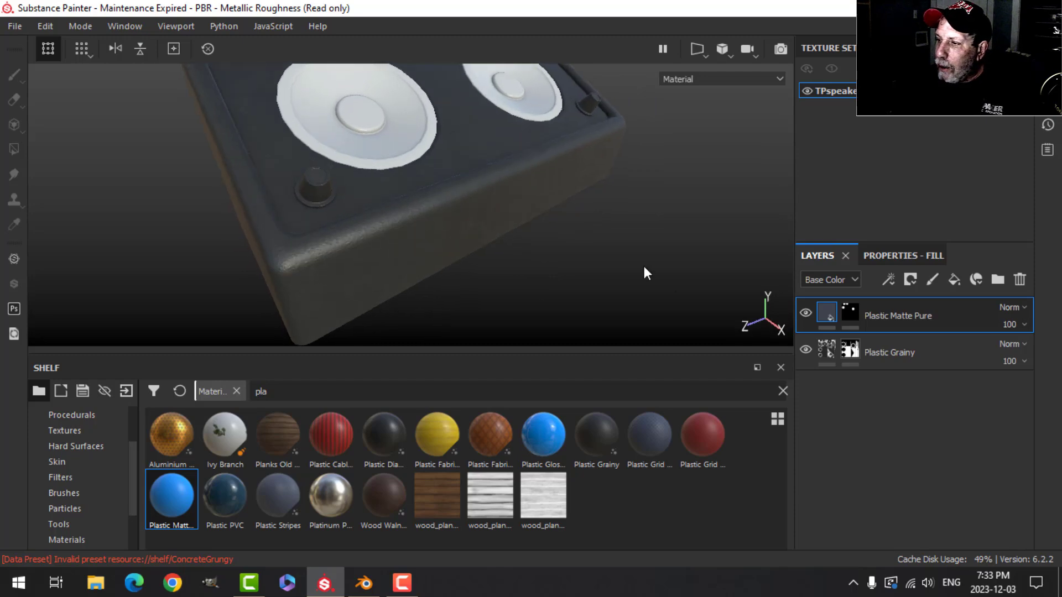
# Step: Duplicate the Plastic Matte Pure layer and clear the mask of the copy
pyautogui.rightClick(899, 313)
pyautogui.click(705, 304)
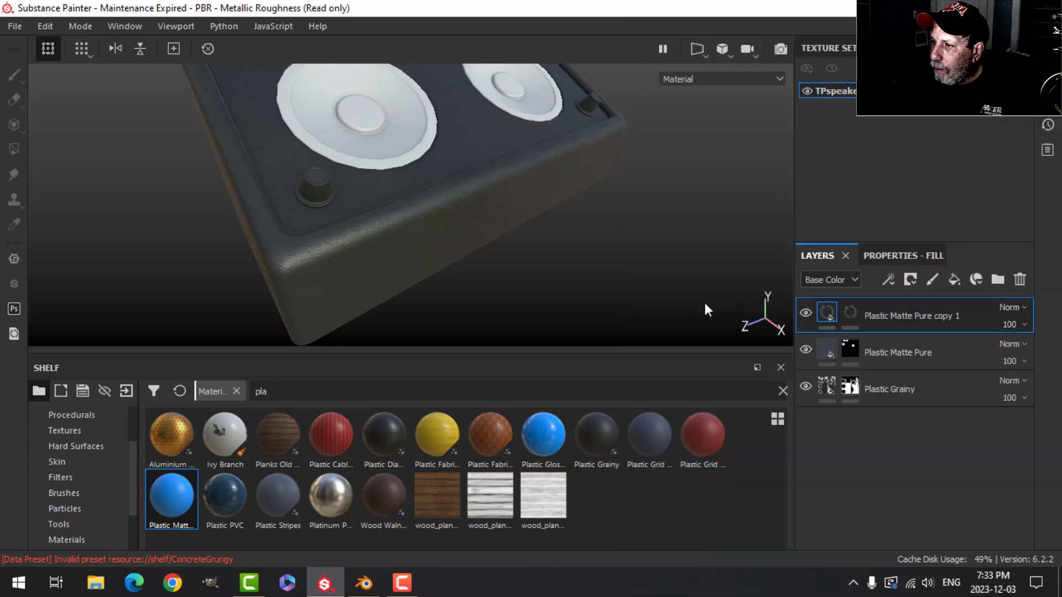
pyautogui.click(857, 314)
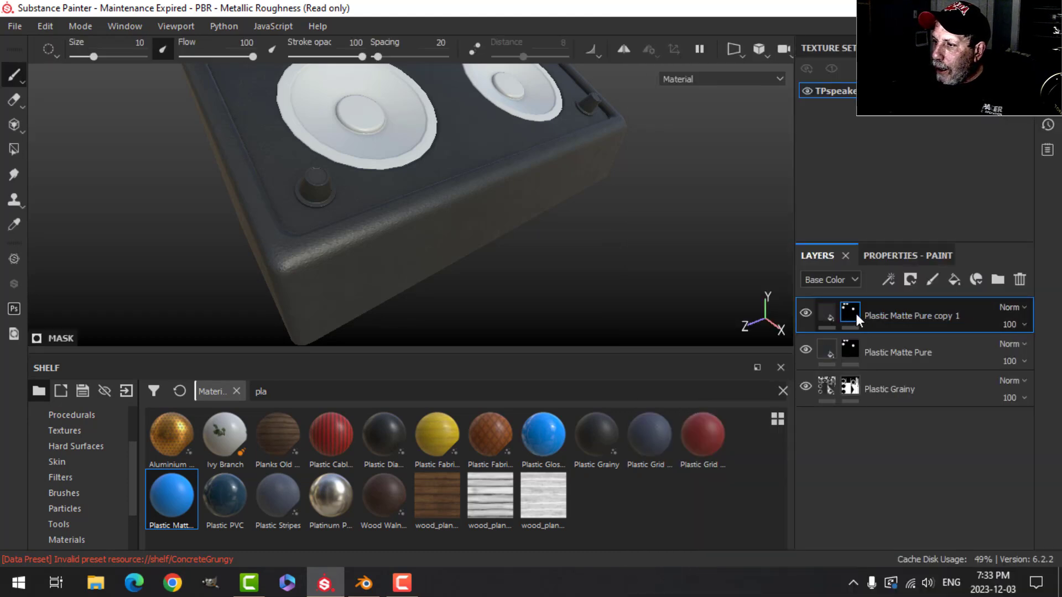
pyautogui.rightClick(850, 311)
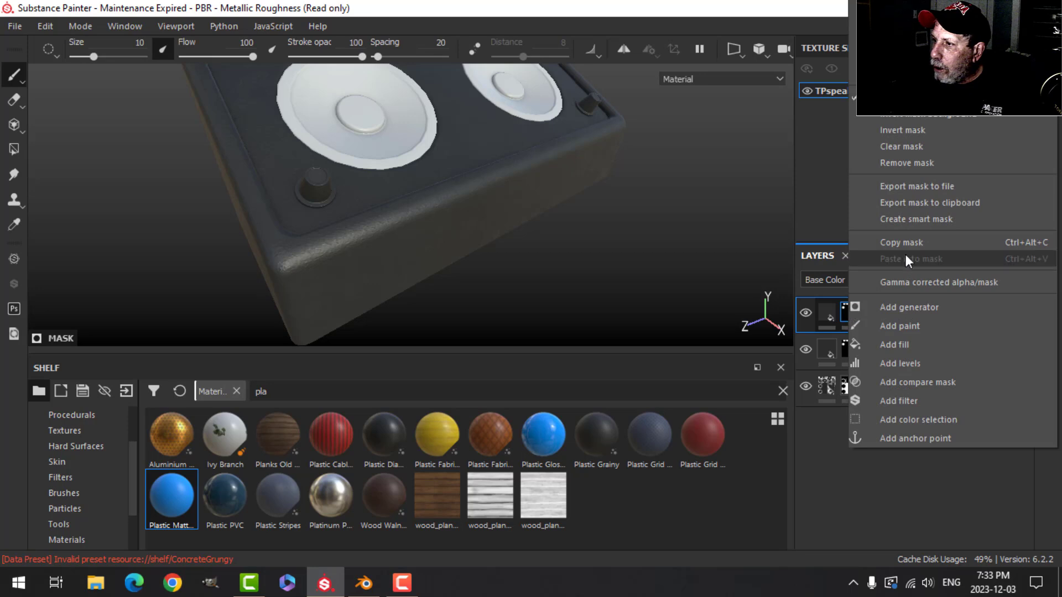
pyautogui.click(927, 149)
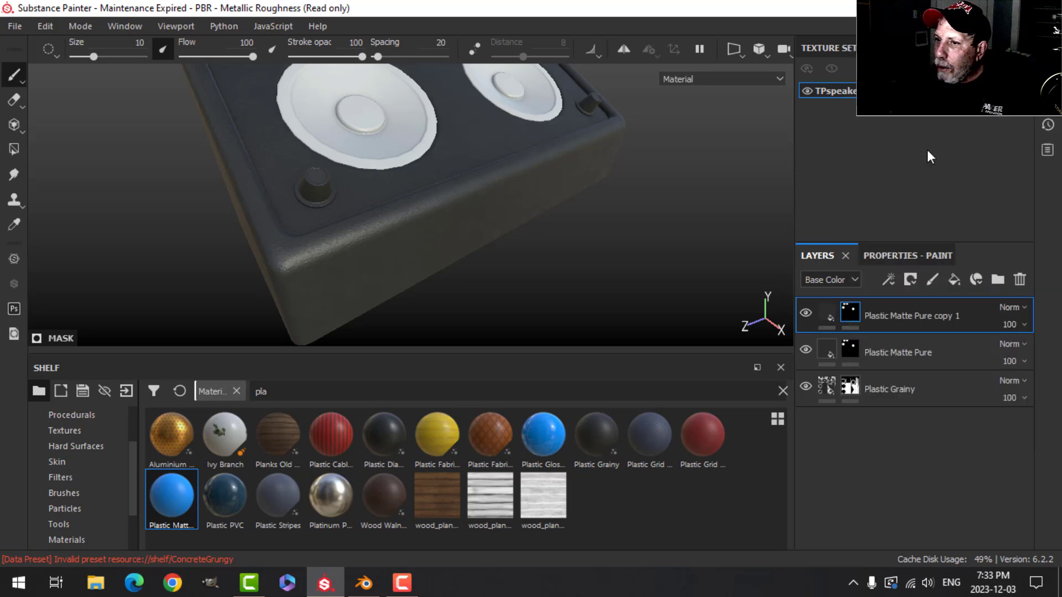
# Step: Set the base color of the Plastic Matte Pure copy to a very light grey
pyautogui.click(830, 313)
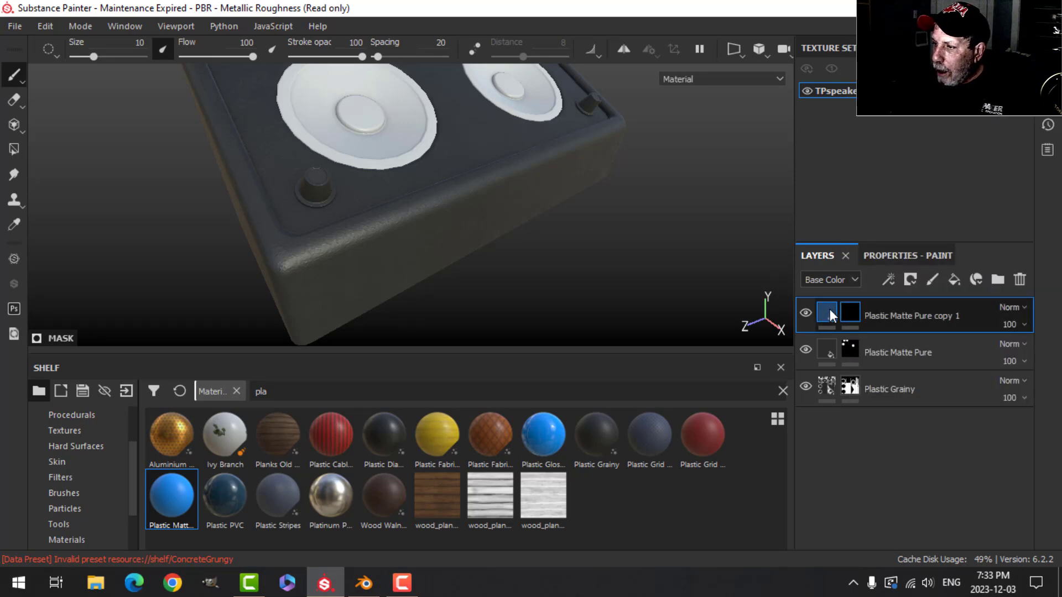
pyautogui.click(896, 255)
pyautogui.click(910, 453)
pyautogui.moveTo(893, 393); pyautogui.dragTo(840, 303)
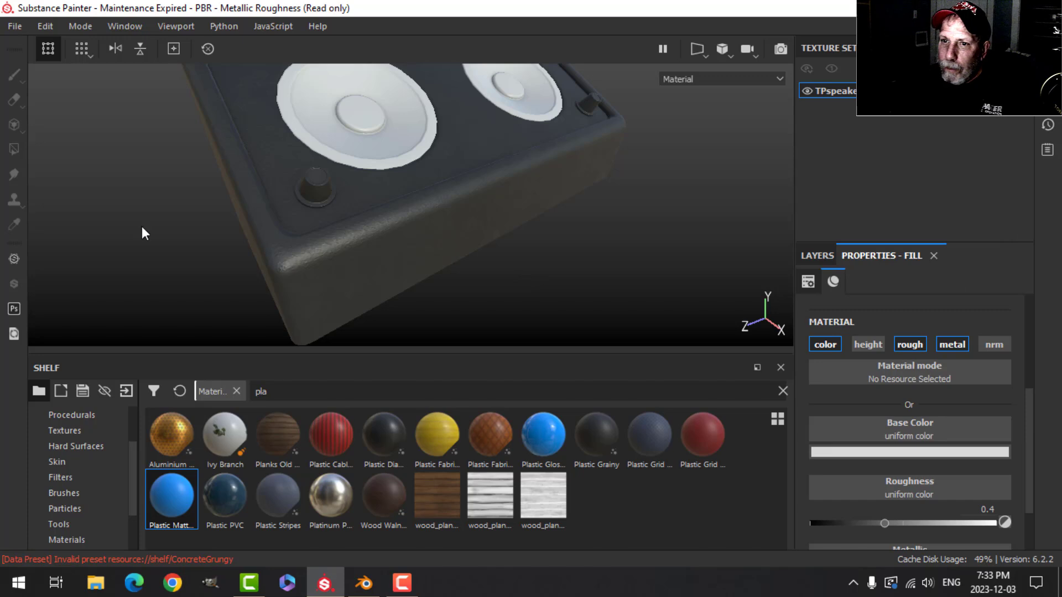
pyautogui.click(834, 259)
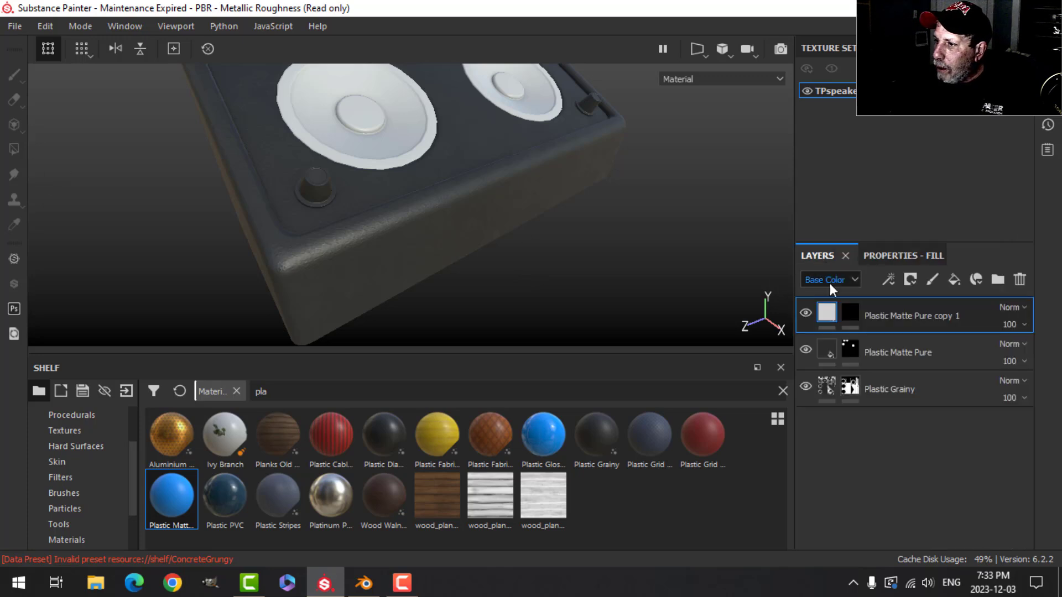
# Step: Reveal the light plastic copy on the top caps of both knobs with UV chunk polygon fill in its mask
pyautogui.click(849, 316)
pyautogui.click(14, 150)
pyautogui.click(921, 256)
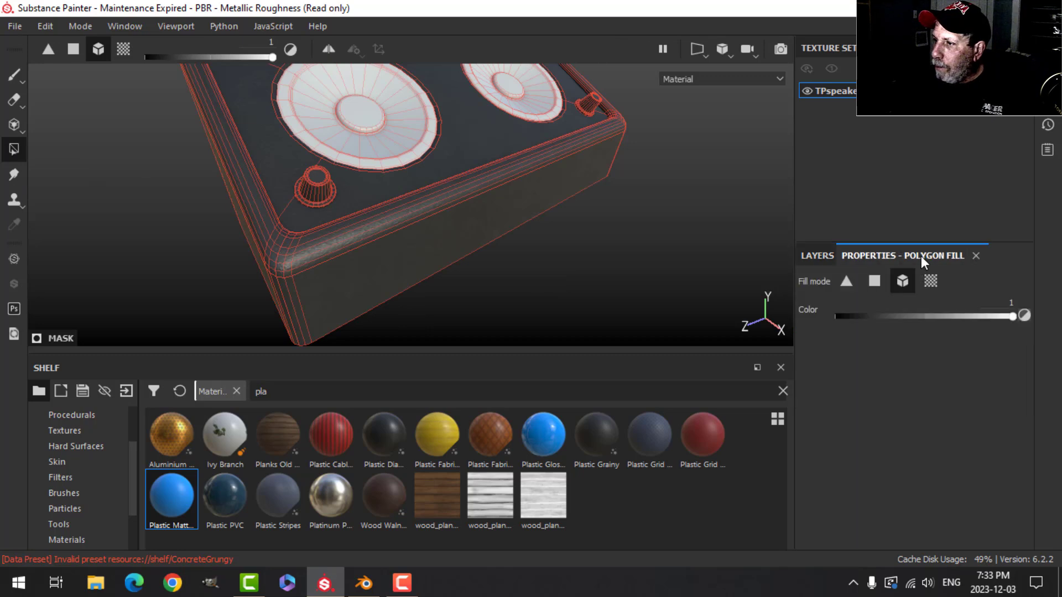
pyautogui.click(933, 280)
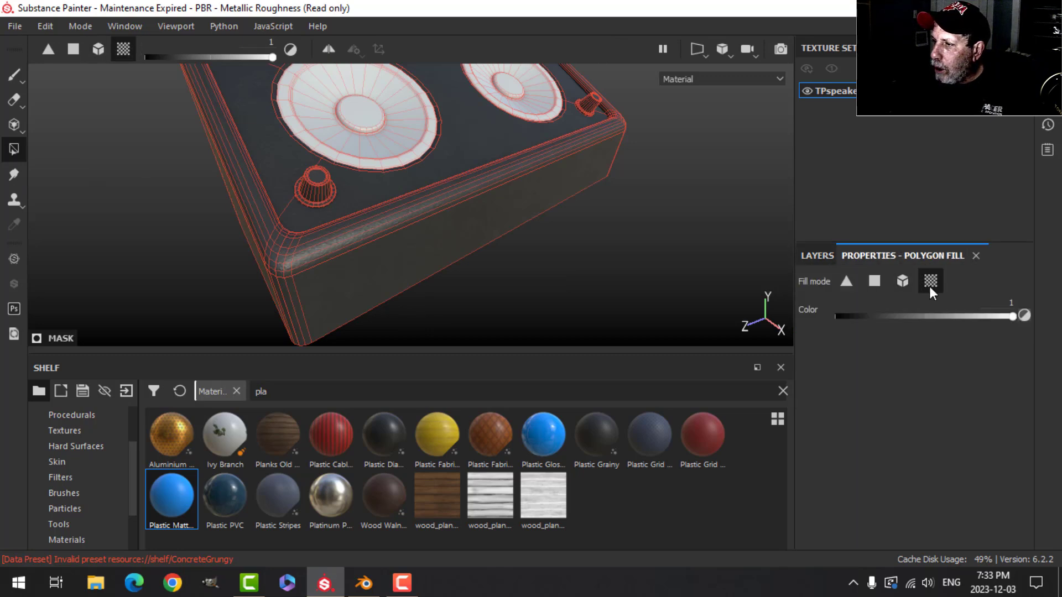
pyautogui.scroll(3, 422, 235)
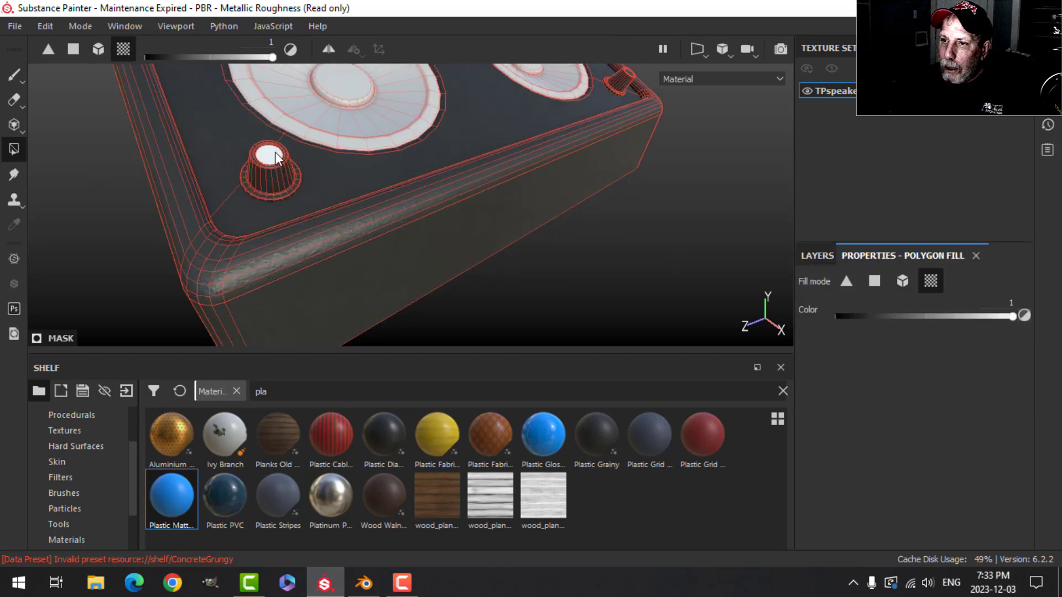
pyautogui.keyDown('alt'); pyautogui.moveTo(604, 162); pyautogui.dragTo(403, 176); pyautogui.keyUp('alt')
pyautogui.moveTo(443, 205)
pyautogui.keyDown('alt'); pyautogui.mouseDown()
pyautogui.moveTo(349, 230)
pyautogui.moveTo(491, 216)
pyautogui.moveTo(459, 215)
pyautogui.mouseUp(); pyautogui.keyUp('alt')
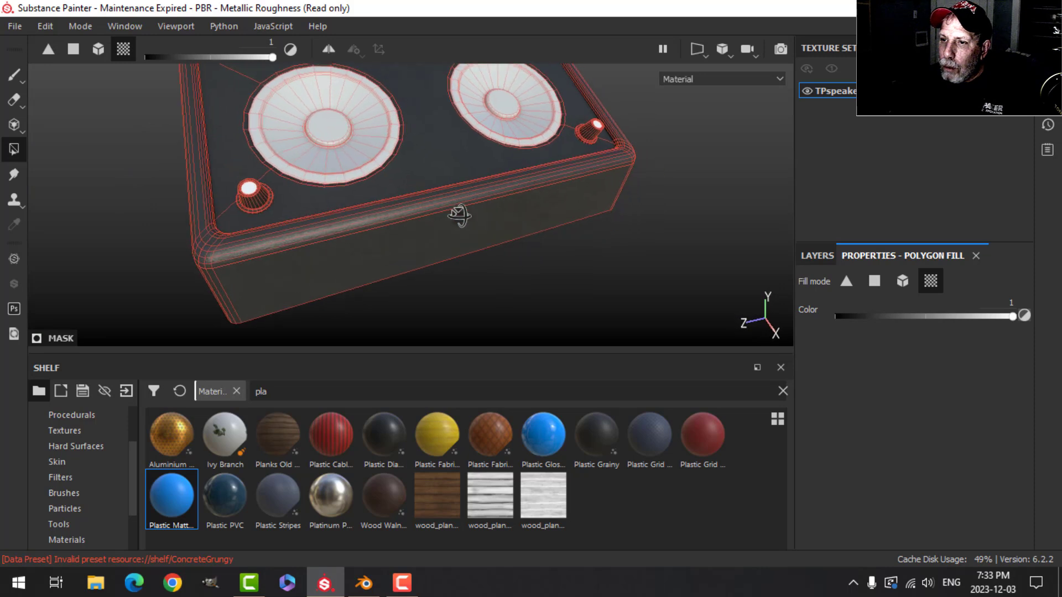
pyautogui.click(14, 75)
# Step: Extend the dark Plastic Matte Pure mask over both speaker cones with mesh polygon fill, and return to the Paint tool
pyautogui.moveTo(387, 221)
pyautogui.keyDown('alt'); pyautogui.mouseDown()
pyautogui.moveTo(275, 251)
pyautogui.moveTo(265, 237)
pyautogui.moveTo(332, 173)
pyautogui.moveTo(334, 206)
pyautogui.moveTo(373, 206)
pyautogui.moveTo(422, 183)
pyautogui.moveTo(441, 234)
pyautogui.moveTo(535, 203)
pyautogui.moveTo(538, 242)
pyautogui.moveTo(510, 242)
pyautogui.moveTo(514, 202)
pyautogui.moveTo(517, 224)
pyautogui.moveTo(293, 255)
pyautogui.mouseUp(); pyautogui.keyUp('alt')
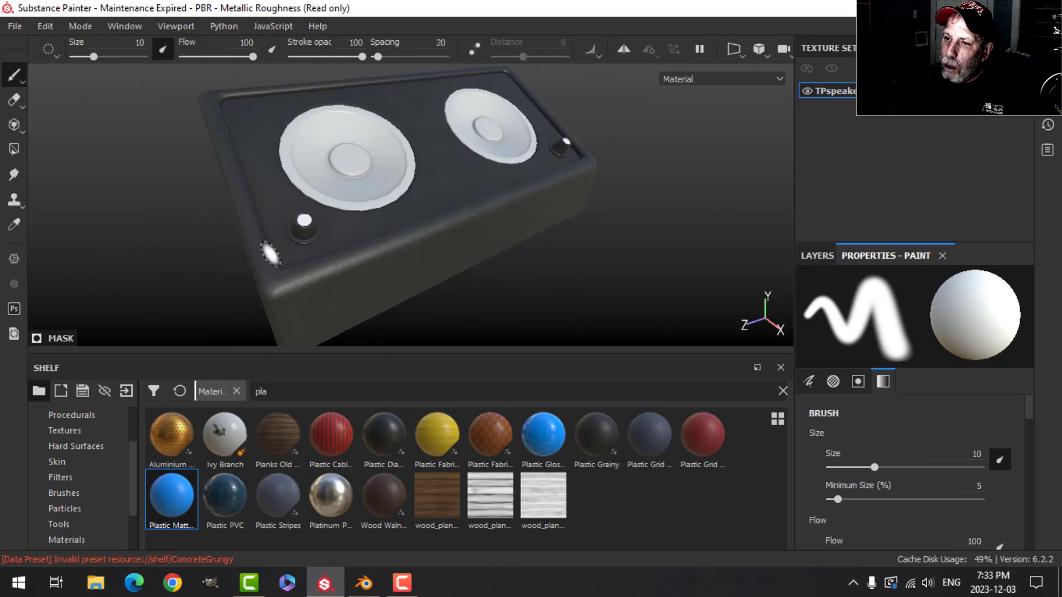
pyautogui.keyDown('alt'); pyautogui.moveTo(408, 243); pyautogui.dragTo(453, 237, button='right'); pyautogui.keyUp('alt')
pyautogui.keyDown('alt'); pyautogui.moveTo(452, 237); pyautogui.dragTo(518, 234); pyautogui.keyUp('alt')
pyautogui.scroll(5, 454, 271)
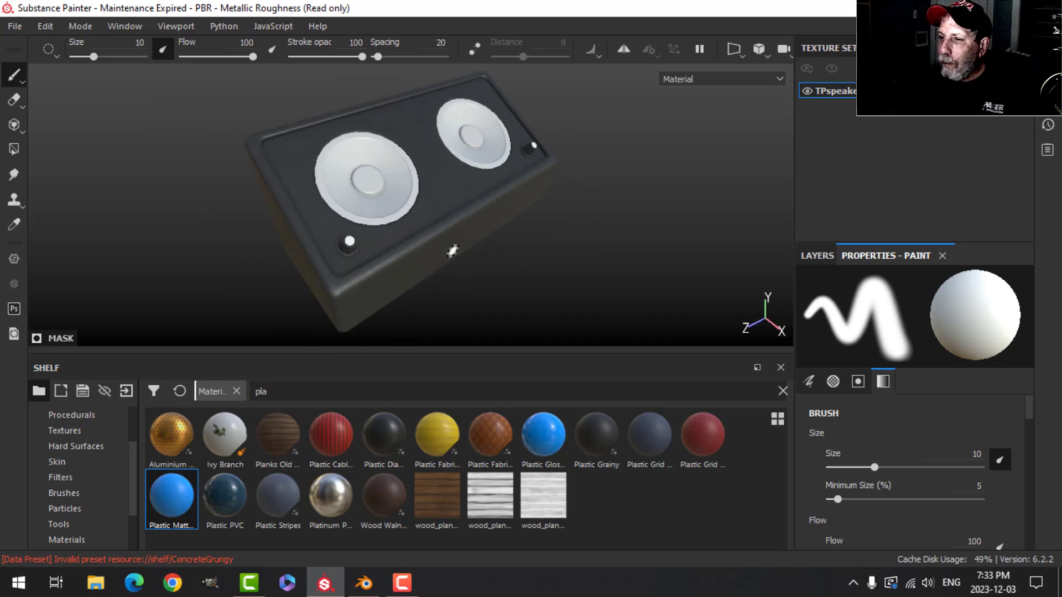
pyautogui.moveTo(418, 234)
pyautogui.keyDown('alt'); pyautogui.mouseDown()
pyautogui.moveTo(398, 257)
pyautogui.moveTo(465, 249)
pyautogui.moveTo(433, 235)
pyautogui.moveTo(422, 254)
pyautogui.moveTo(467, 230)
pyautogui.moveTo(463, 244)
pyautogui.mouseUp(); pyautogui.keyUp('alt')
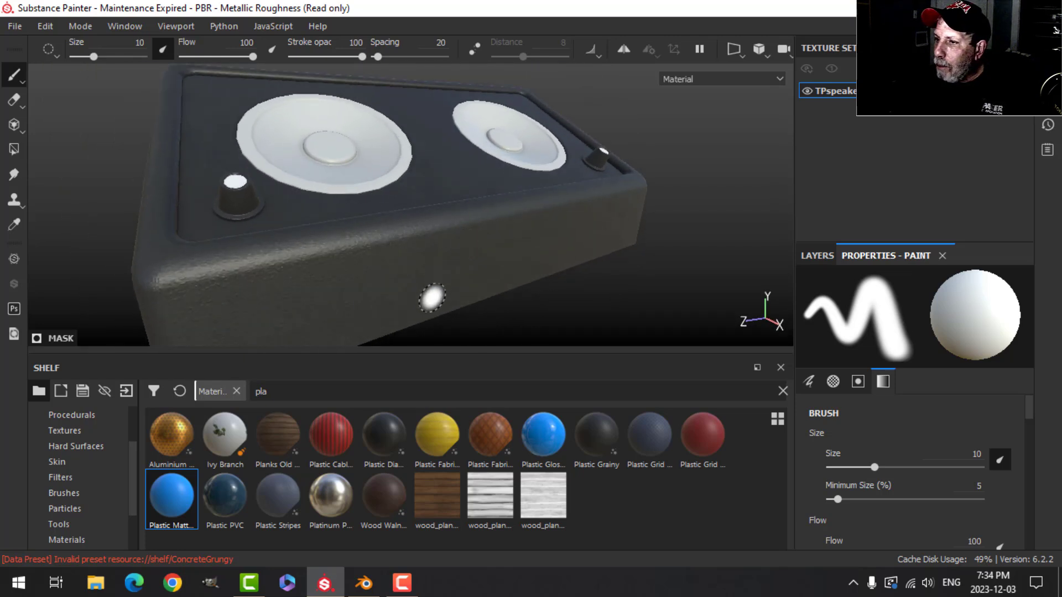
pyautogui.keyDown('alt'); pyautogui.moveTo(358, 184); pyautogui.dragTo(363, 201); pyautogui.keyUp('alt')
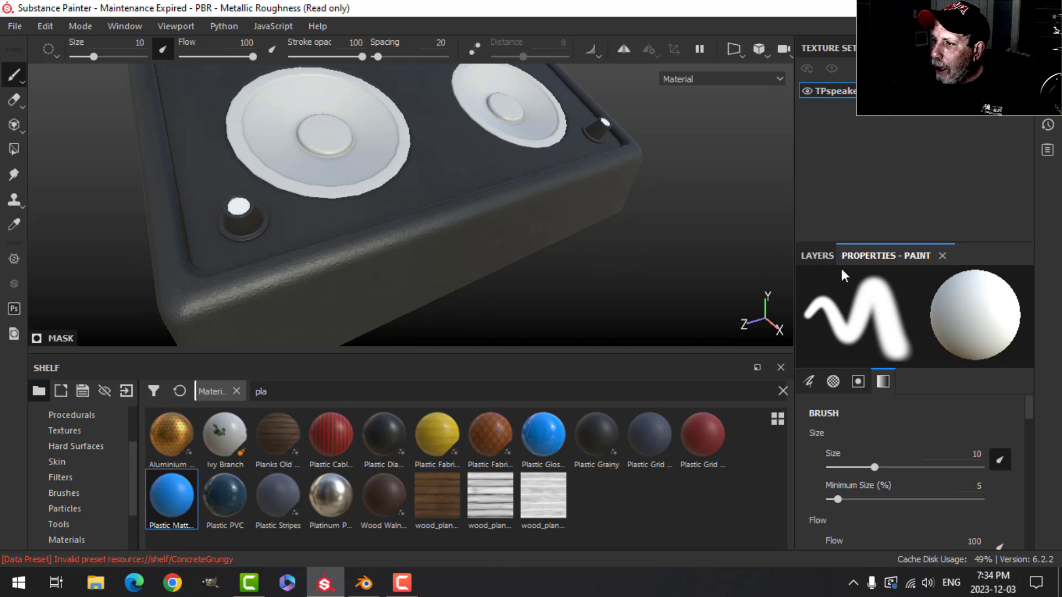
pyautogui.click(818, 257)
pyautogui.click(850, 349)
pyautogui.click(14, 149)
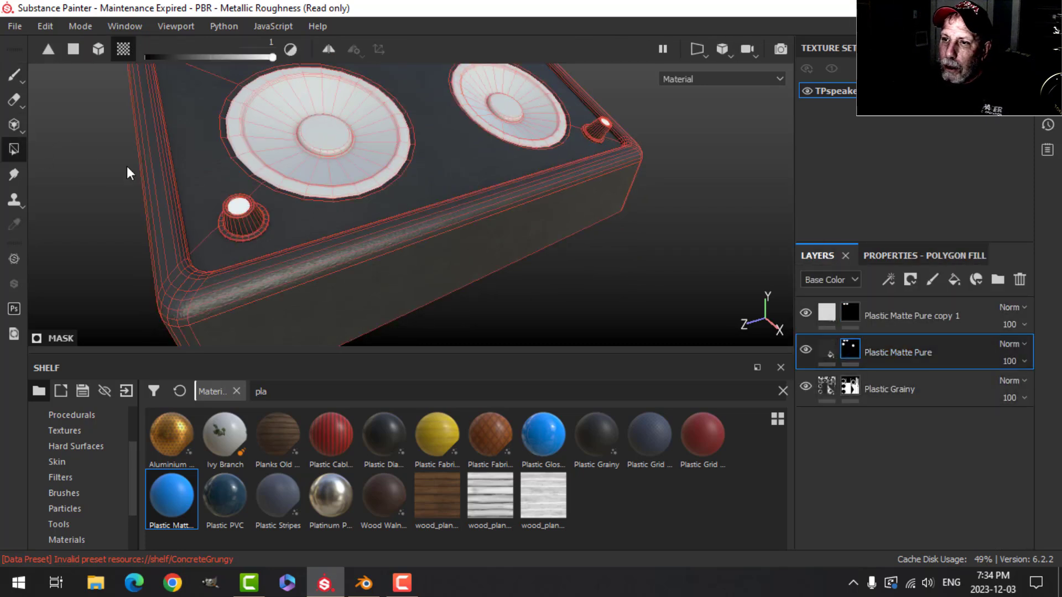
pyautogui.click(908, 256)
pyautogui.click(897, 282)
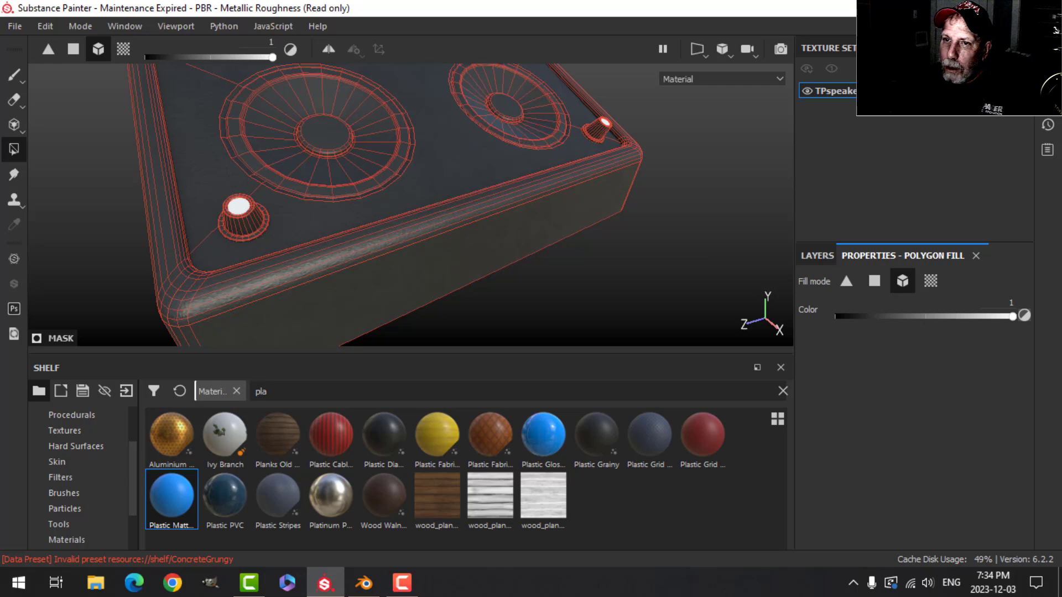
pyautogui.click(15, 74)
# Step: Examine the dark plastic on the speaker cones and knobs up close, and check the whole speaker box
pyautogui.moveTo(470, 145)
pyautogui.keyDown('alt'); pyautogui.mouseDown()
pyautogui.moveTo(508, 123)
pyautogui.moveTo(490, 191)
pyautogui.moveTo(474, 161)
pyautogui.moveTo(555, 147)
pyautogui.moveTo(533, 190)
pyautogui.moveTo(426, 199)
pyautogui.moveTo(446, 173)
pyautogui.moveTo(448, 189)
pyautogui.moveTo(437, 165)
pyautogui.moveTo(441, 196)
pyautogui.mouseUp(); pyautogui.keyUp('alt')
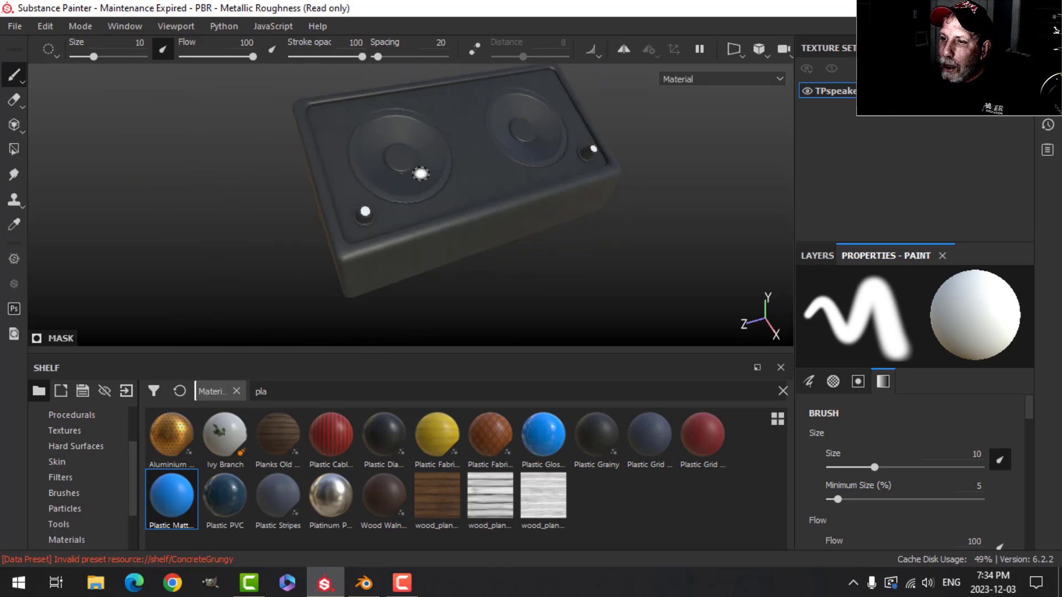
pyautogui.scroll(10, 420, 174)
pyautogui.moveTo(421, 155)
pyautogui.keyDown('alt'); pyautogui.mouseDown()
pyautogui.moveTo(560, 166)
pyautogui.moveTo(498, 178)
pyautogui.mouseUp(); pyautogui.keyUp('alt')
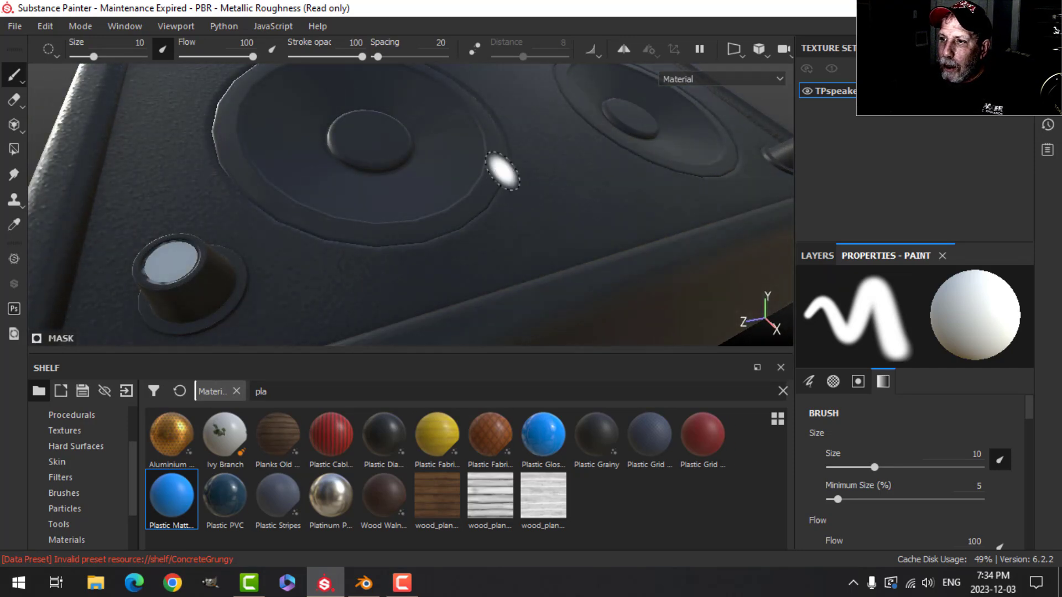
pyautogui.press('f')
pyautogui.moveTo(462, 161)
pyautogui.keyDown('alt'); pyautogui.mouseDown()
pyautogui.moveTo(486, 173)
pyautogui.moveTo(525, 159)
pyautogui.moveTo(458, 187)
pyautogui.moveTo(468, 172)
pyautogui.moveTo(508, 202)
pyautogui.moveTo(312, 176)
pyautogui.mouseUp(); pyautogui.keyUp('alt')
pyautogui.scroll(-3, 470, 177)
pyautogui.scroll(2, 486, 202)
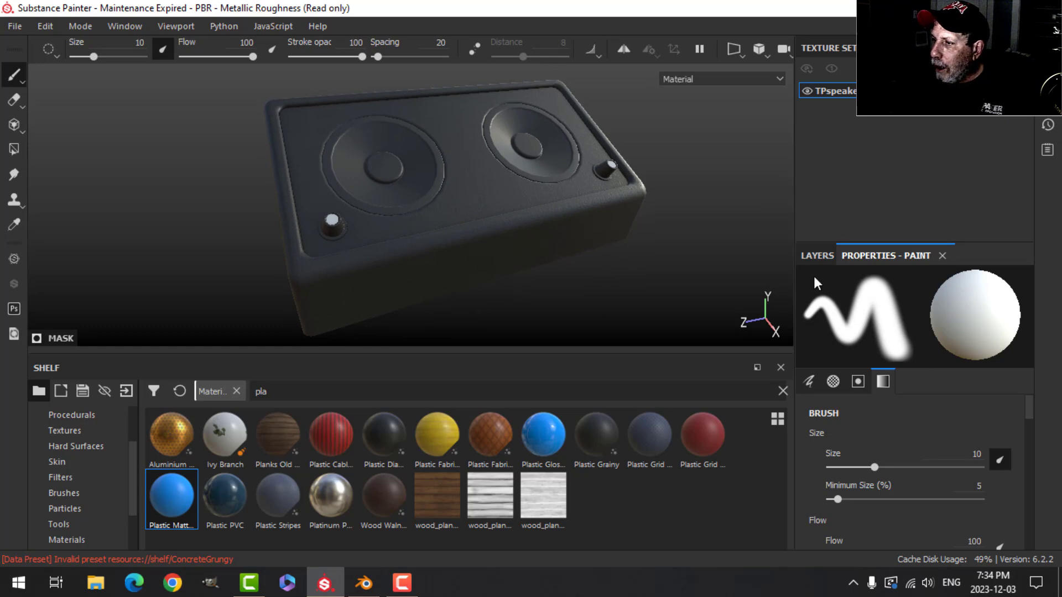
# Step: Add the Aluminium Pure material as a new fill layer on top of the stack and give it a black mask
pyautogui.click(817, 255)
pyautogui.click(831, 311)
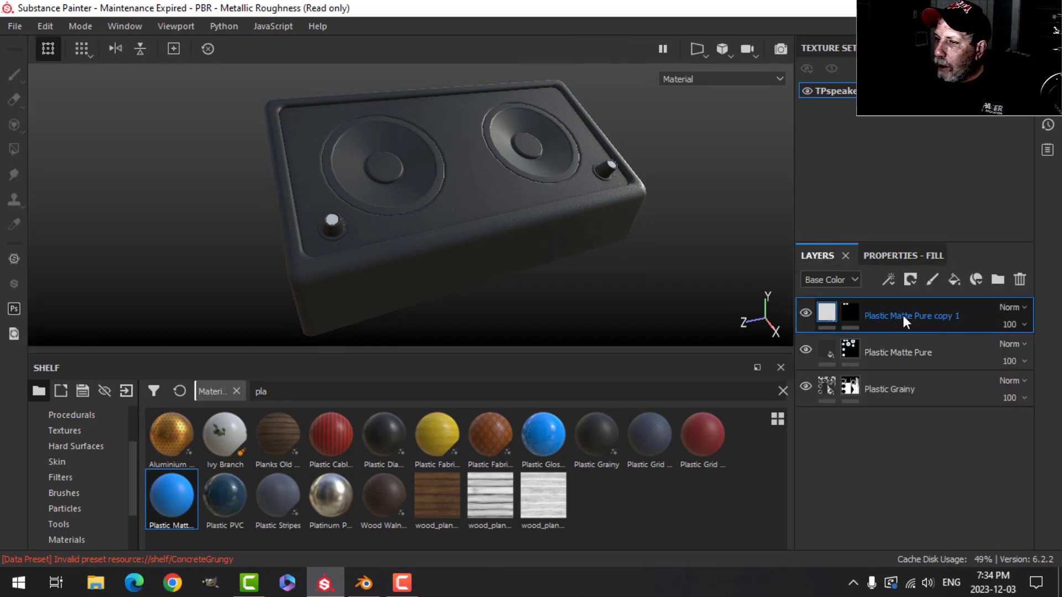
pyautogui.scroll(2, 80, 490)
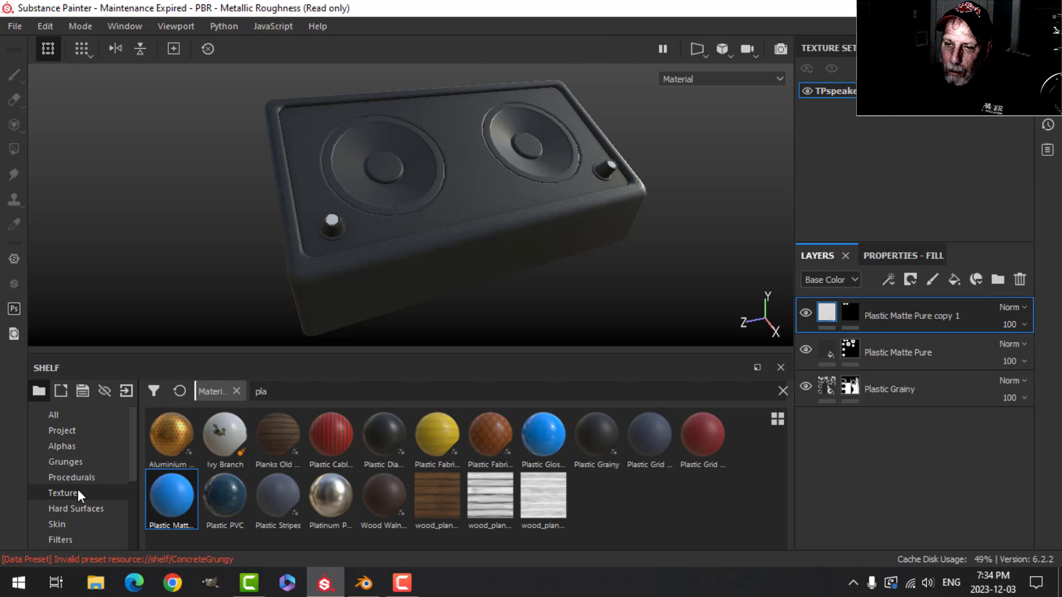
pyautogui.scroll(-3, 84, 489)
pyautogui.click(79, 507)
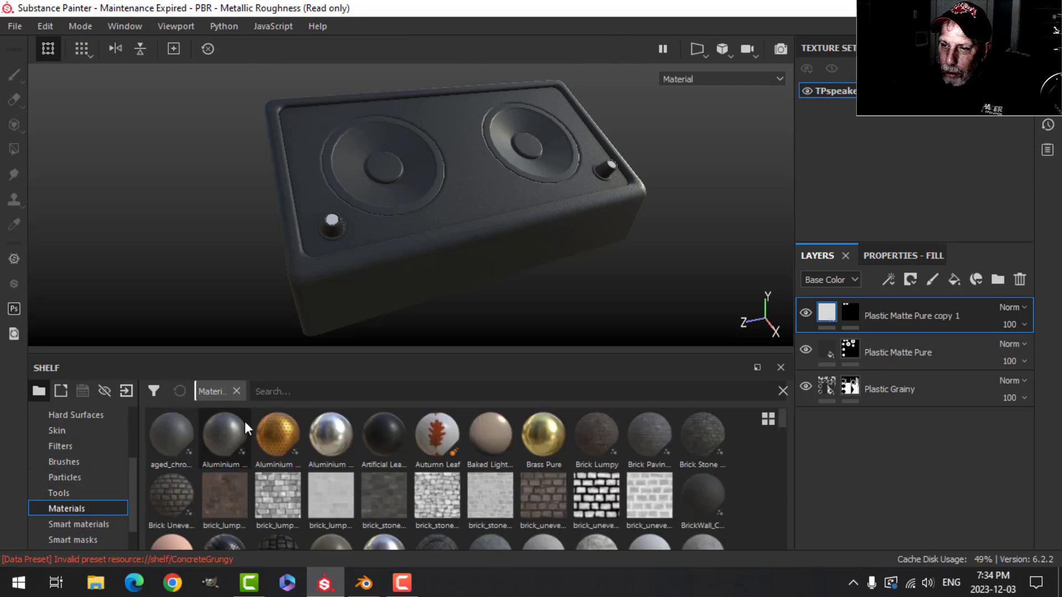
pyautogui.moveTo(330, 434); pyautogui.dragTo(583, 249)
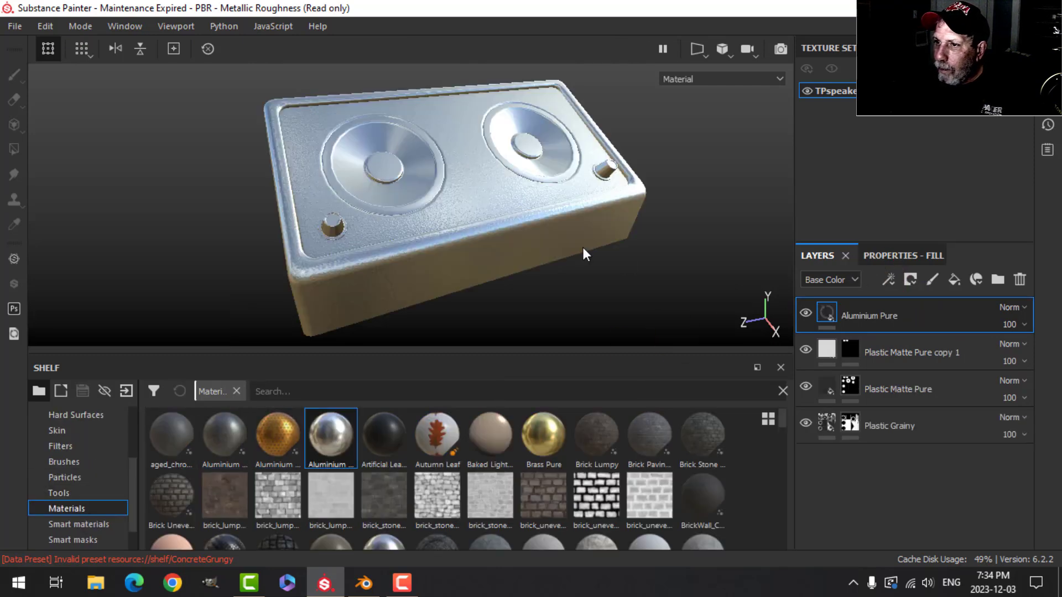
pyautogui.click(912, 279)
pyautogui.click(932, 315)
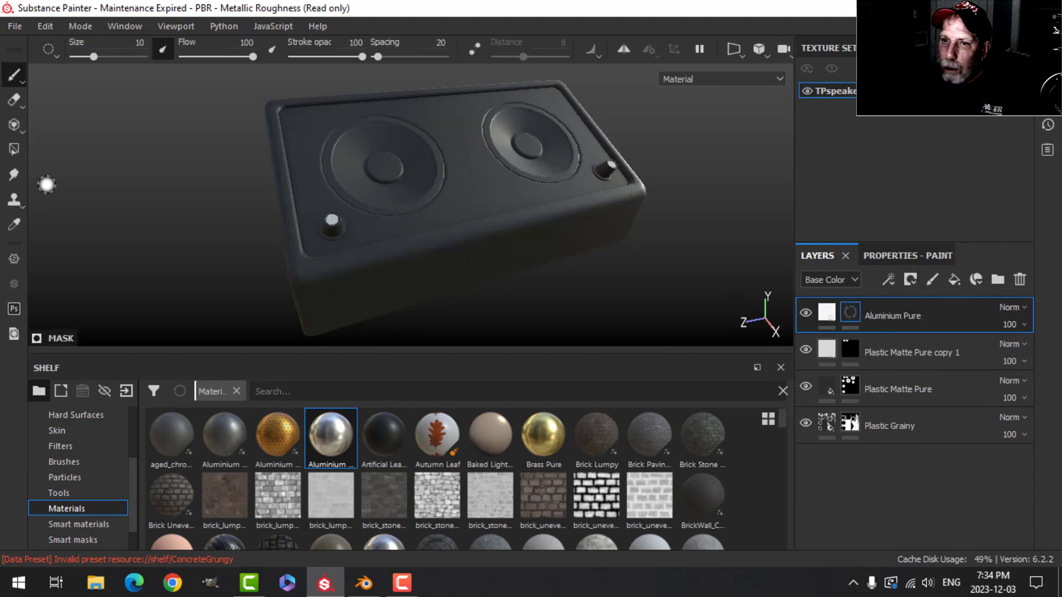
# Step: Reveal the aluminium on the centre caps of both speaker cones with UV chunk polygon fill, and return to the Paint tool
pyautogui.click(14, 150)
pyautogui.click(905, 256)
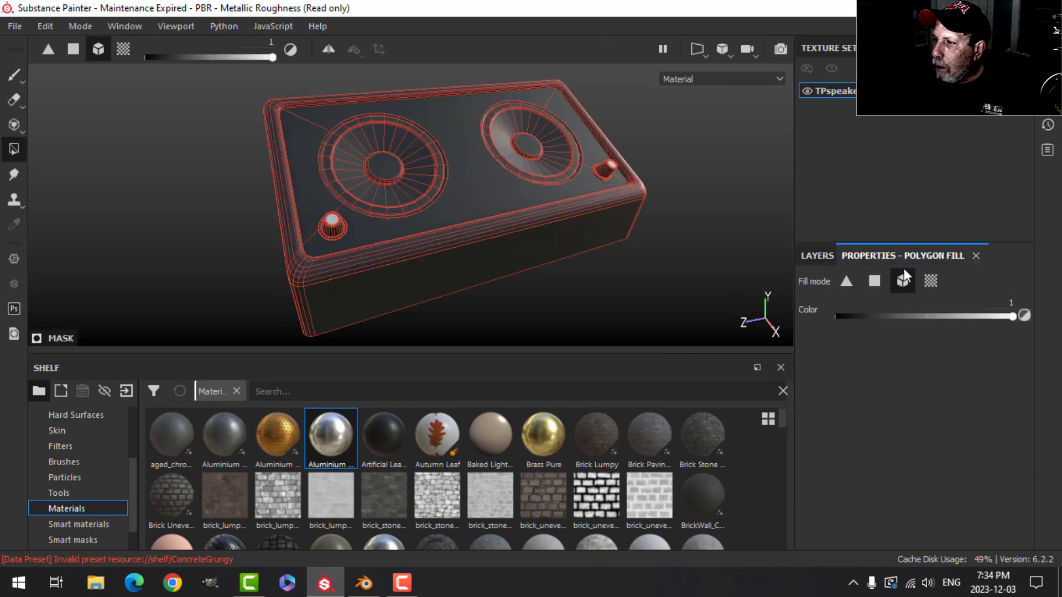
pyautogui.click(931, 282)
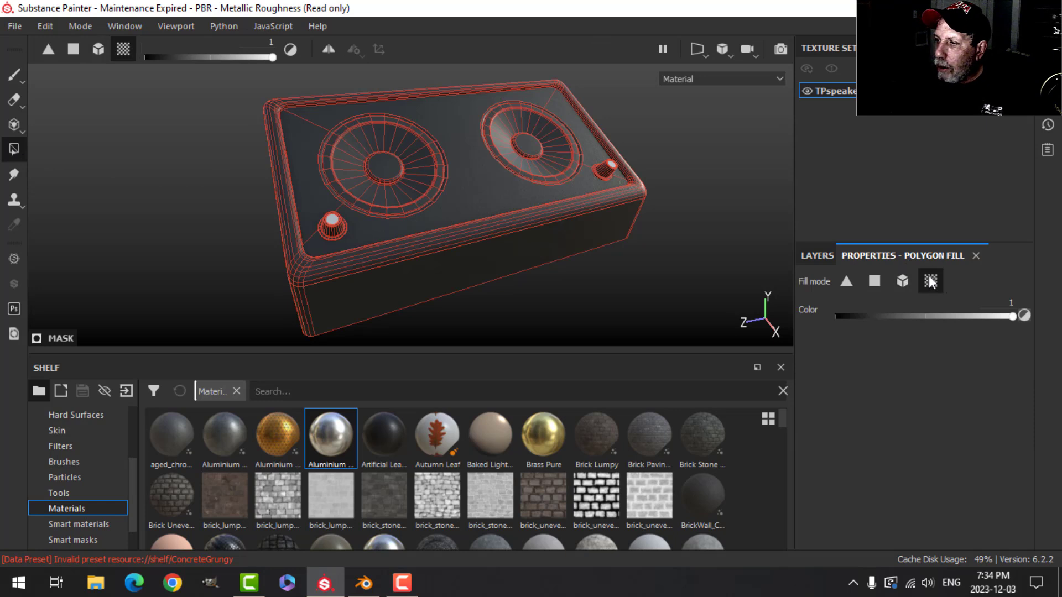
pyautogui.click(389, 170)
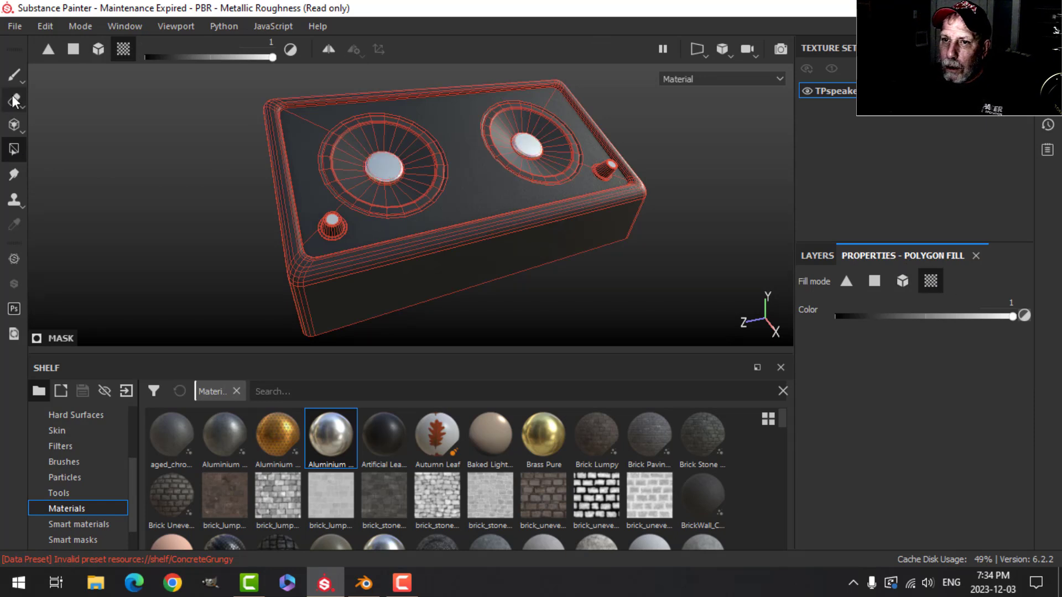
pyautogui.click(14, 74)
pyautogui.scroll(5, 391, 176)
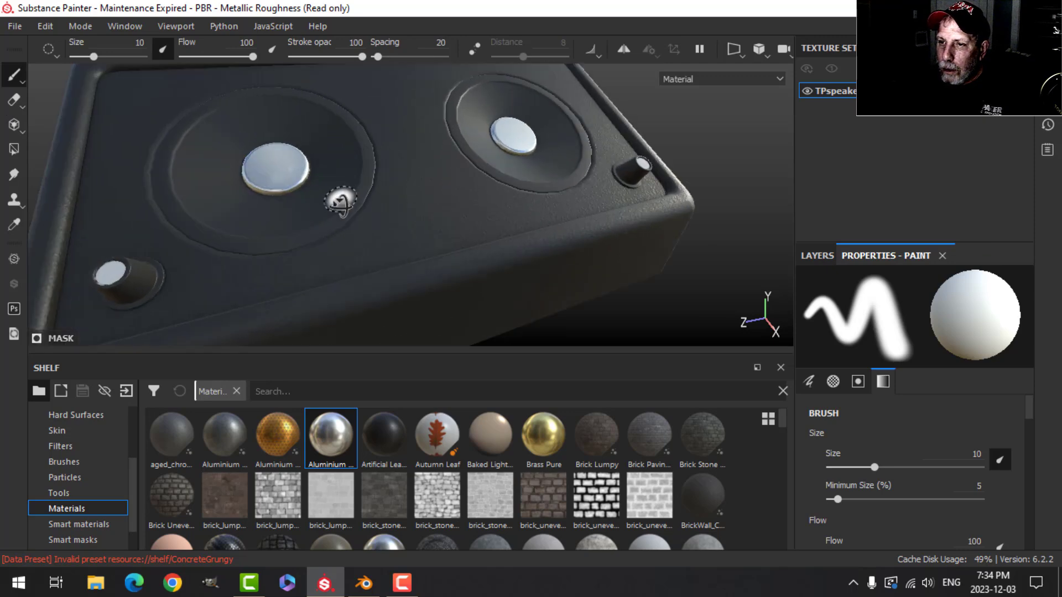
# Step: Activate Temporal Anti-Aliasing in the viewport's display settings
pyautogui.click(784, 48)
pyautogui.scroll(-10, 920, 309)
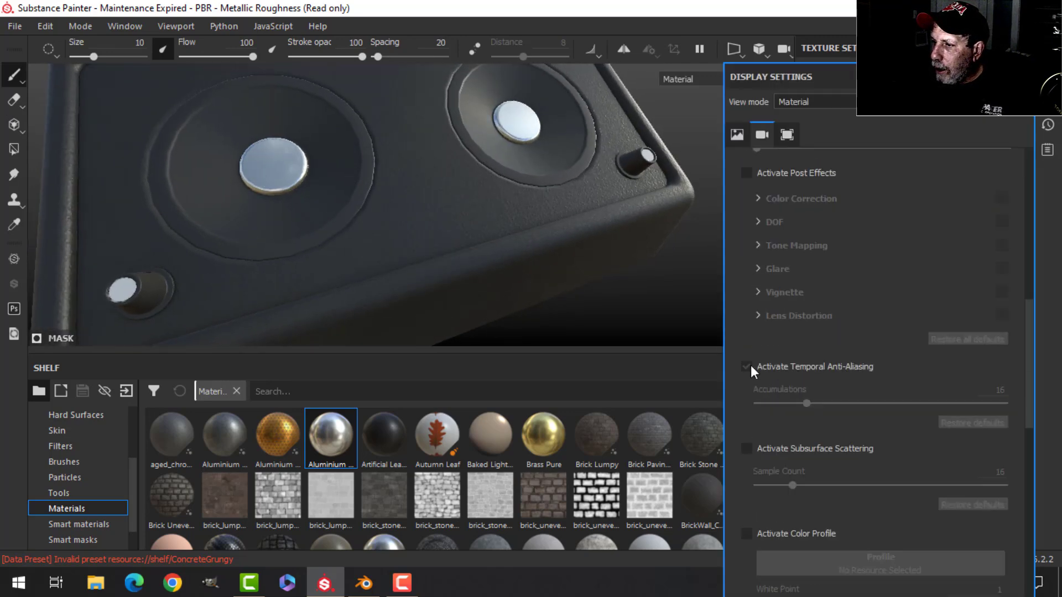
pyautogui.click(749, 367)
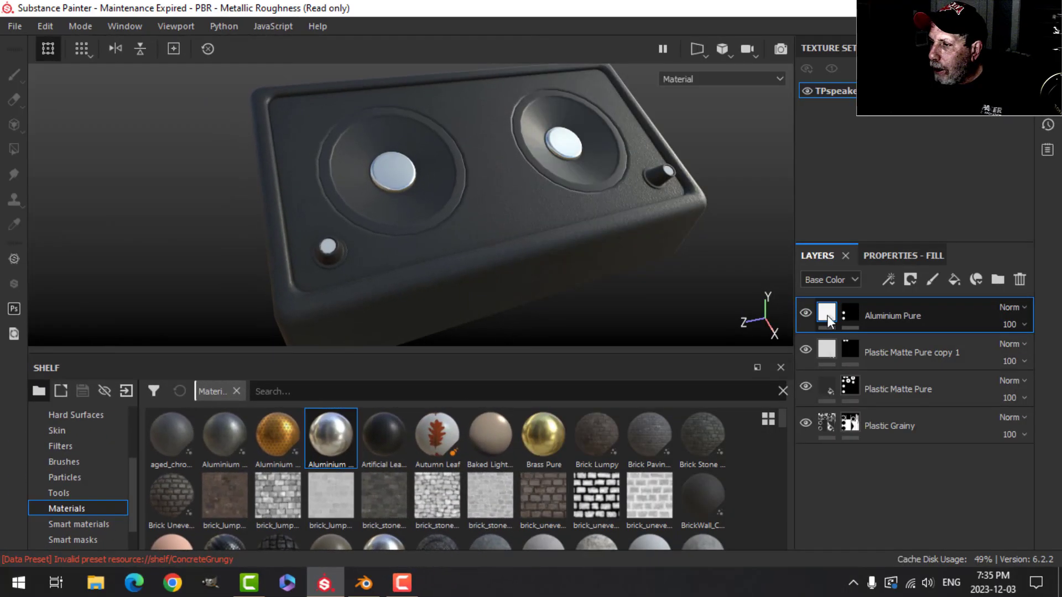
# Step: Add a MatFinish Rough filter to the content of the Aluminium Pure layer
pyautogui.rightClick(822, 318)
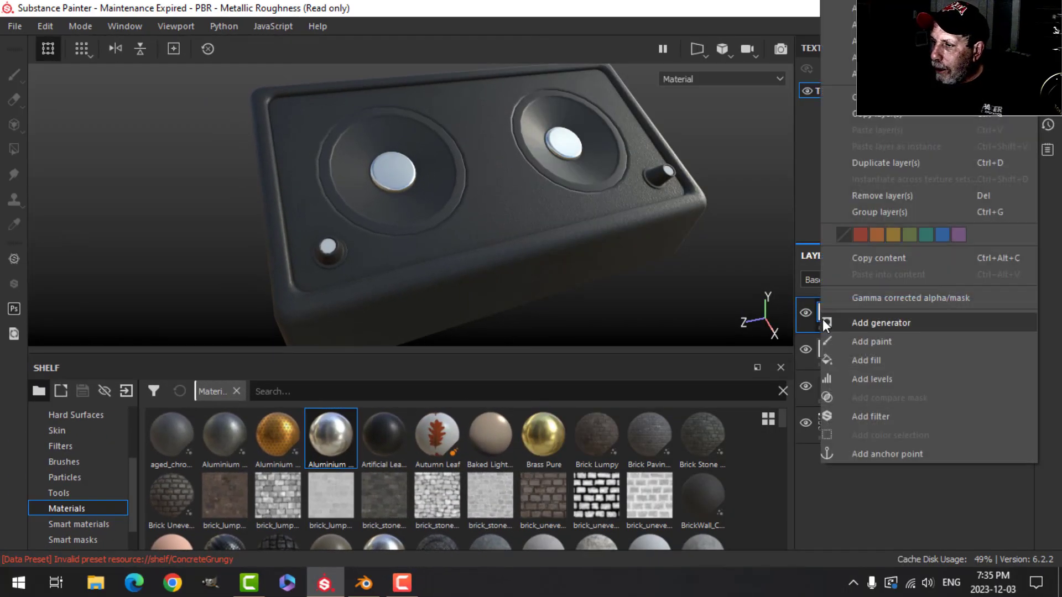
pyautogui.click(872, 416)
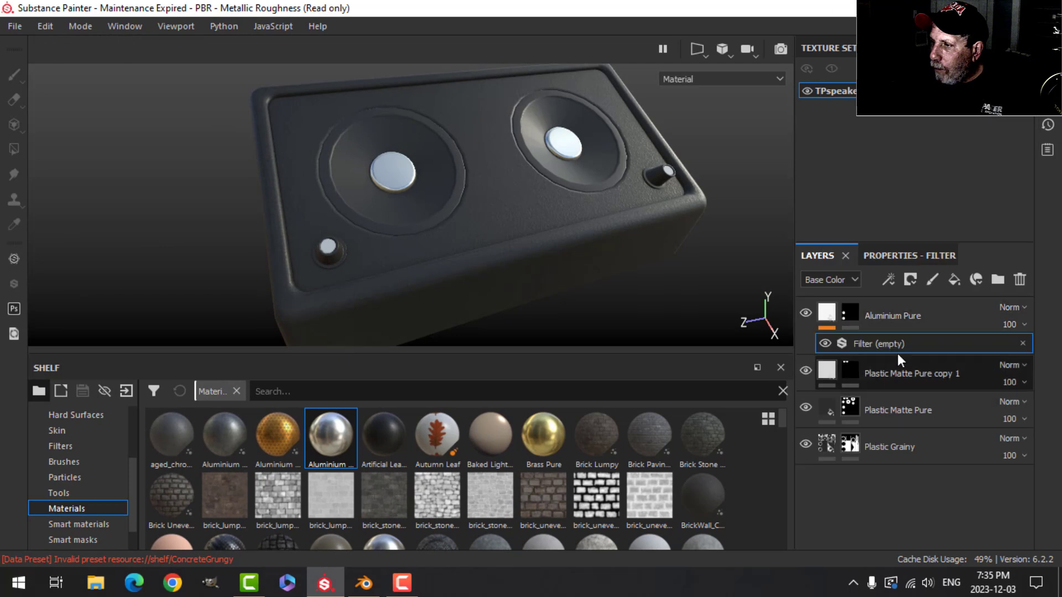
pyautogui.click(908, 255)
pyautogui.click(909, 328)
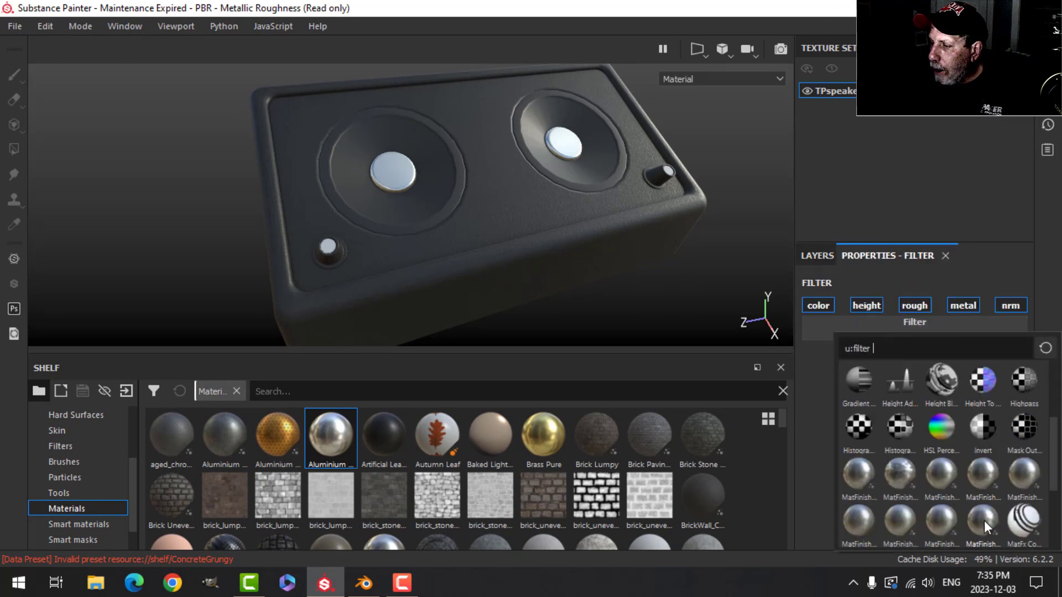
pyautogui.moveTo(984, 526)
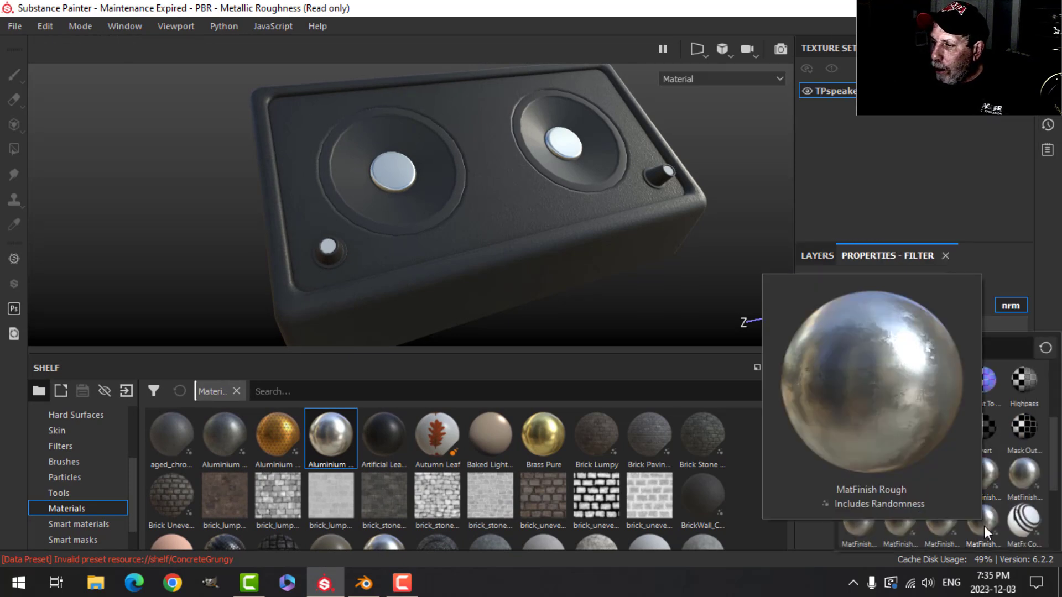
pyautogui.click(984, 526)
# Step: Set the MatFinish Rough filter's Scale Grunge to 4 and its Brushing Intensity to 0.37
pyautogui.scroll(3, 586, 258)
pyautogui.scroll(5, 403, 166)
pyautogui.keyDown('alt'); pyautogui.moveTo(395, 196); pyautogui.dragTo(429, 161); pyautogui.keyUp('alt')
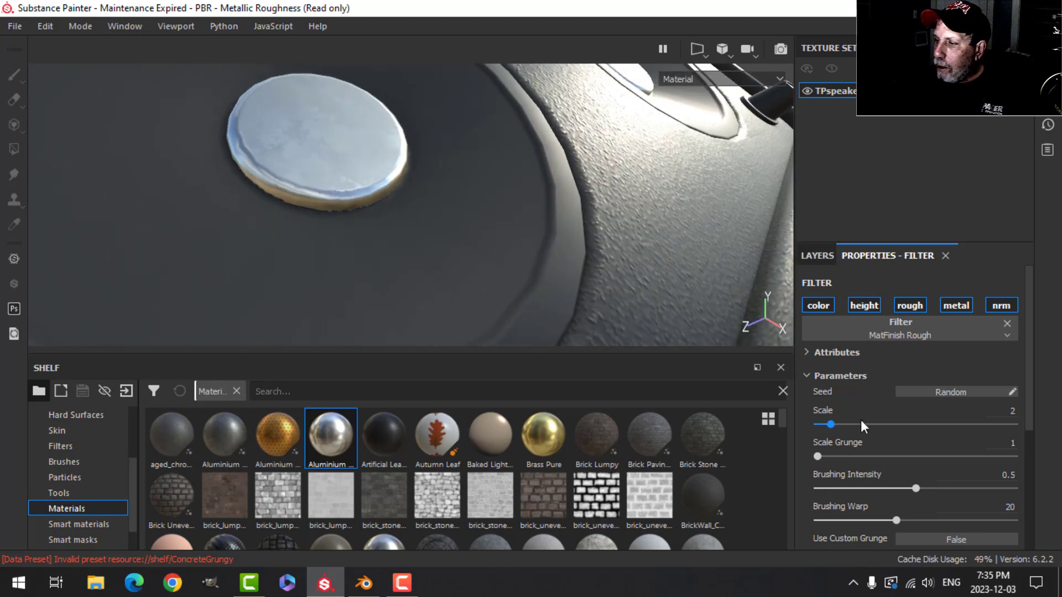
pyautogui.moveTo(831, 457); pyautogui.dragTo(858, 456)
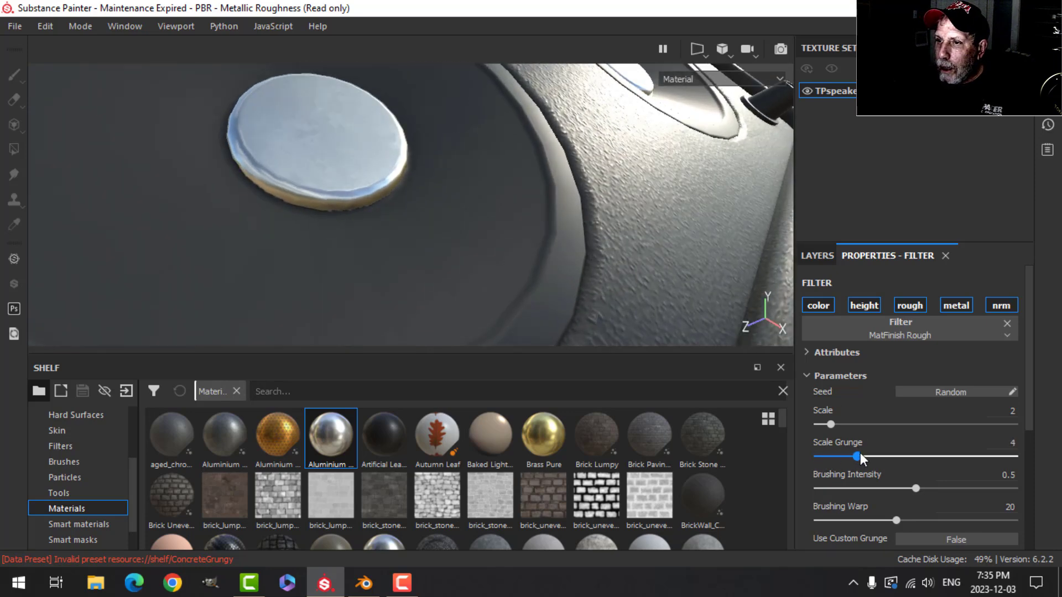
pyautogui.moveTo(915, 488); pyautogui.dragTo(890, 488)
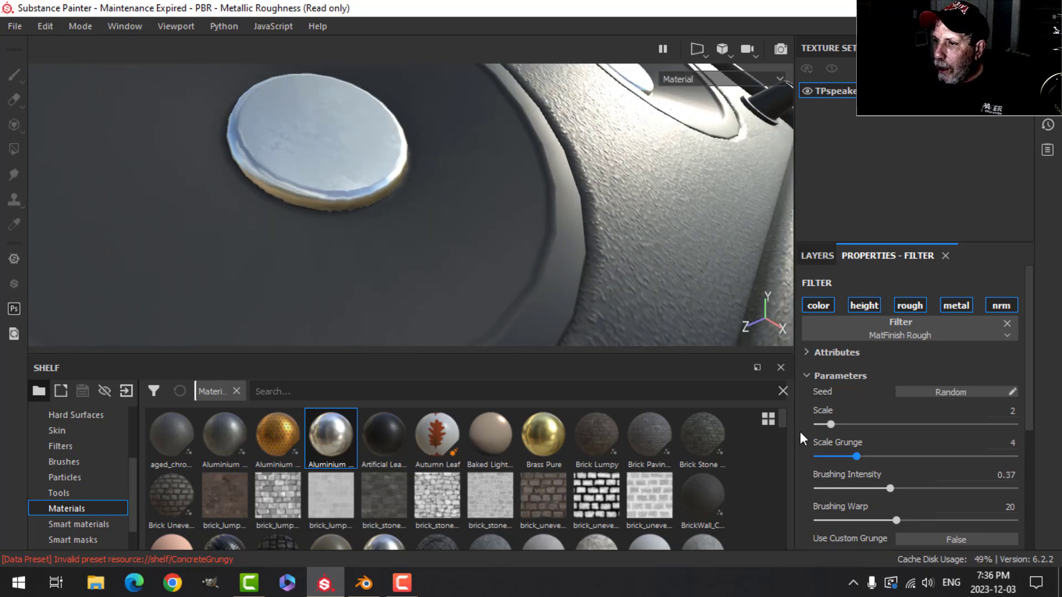
# Step: Rename the Aluminium Pure layer as "speaker metal"
pyautogui.scroll(-3, 516, 277)
pyautogui.moveTo(517, 277)
pyautogui.keyDown('alt'); pyautogui.mouseDown()
pyautogui.moveTo(565, 240)
pyautogui.moveTo(569, 247)
pyautogui.moveTo(505, 241)
pyautogui.moveTo(474, 208)
pyautogui.moveTo(488, 221)
pyautogui.moveTo(472, 235)
pyautogui.moveTo(470, 217)
pyautogui.moveTo(476, 225)
pyautogui.moveTo(487, 214)
pyautogui.moveTo(473, 240)
pyautogui.mouseUp(); pyautogui.keyUp('alt')
pyautogui.scroll(-3, 570, 247)
pyautogui.scroll(-2, 521, 239)
pyautogui.click(806, 254)
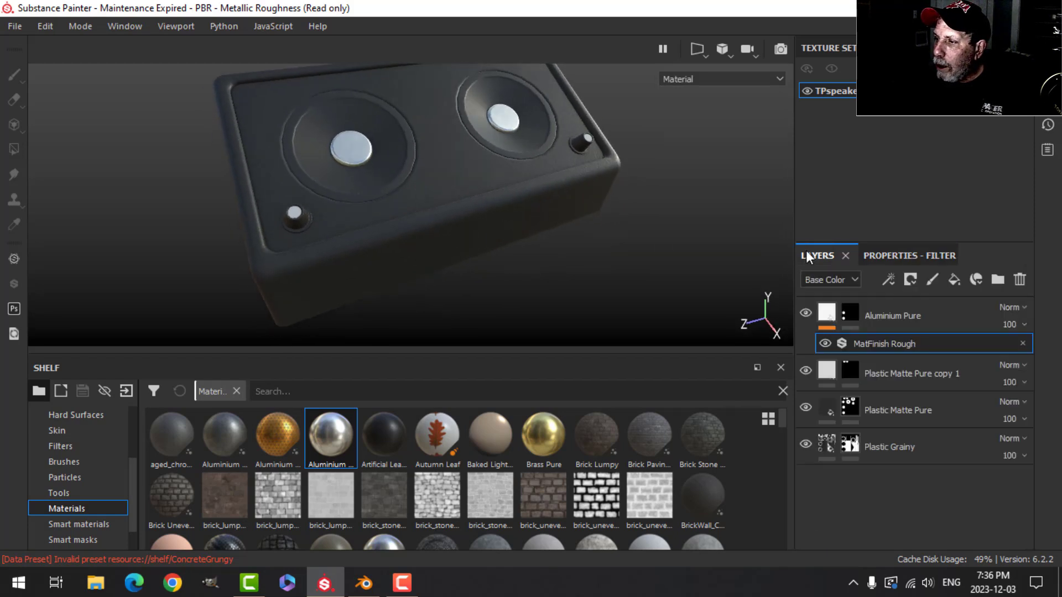
pyautogui.click(829, 314)
pyautogui.keyDown('alt'); pyautogui.moveTo(532, 271); pyautogui.dragTo(465, 232); pyautogui.keyUp('alt')
pyautogui.write('s')
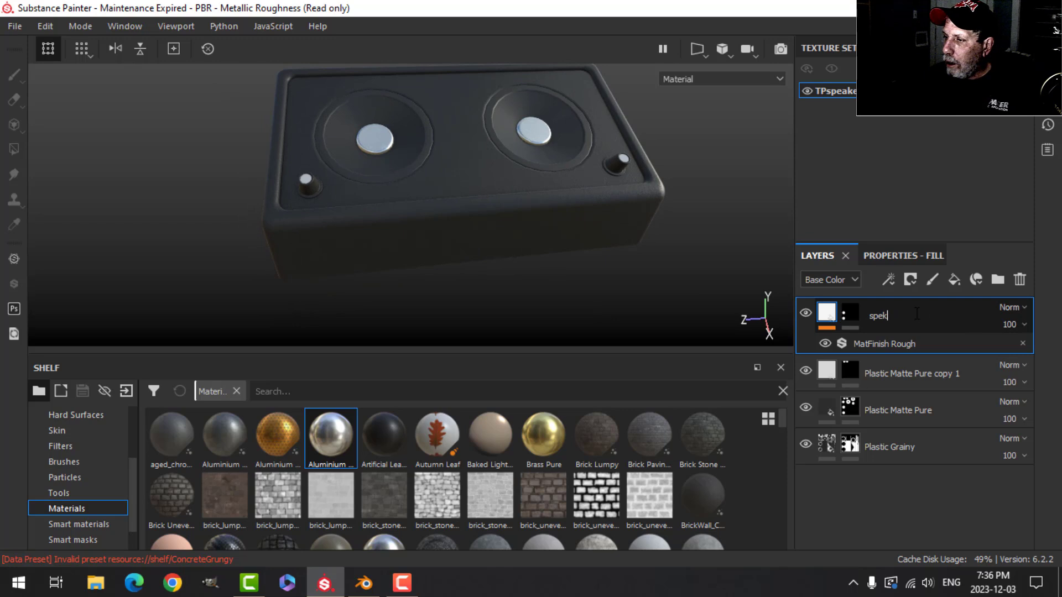
pyautogui.write('peaker metal')
pyautogui.press('Return')
# Step: Rename the three plastic layers below speaker metal, in stack order, as "knob white", "shiny black" and "grainy black"
pyautogui.click(916, 384)
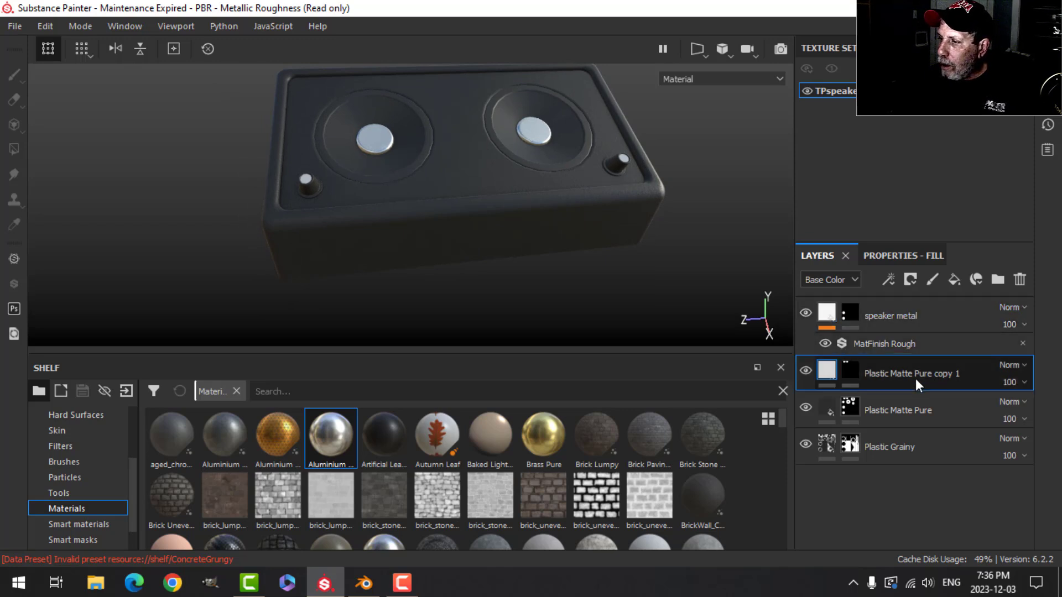
pyautogui.doubleClick(914, 378)
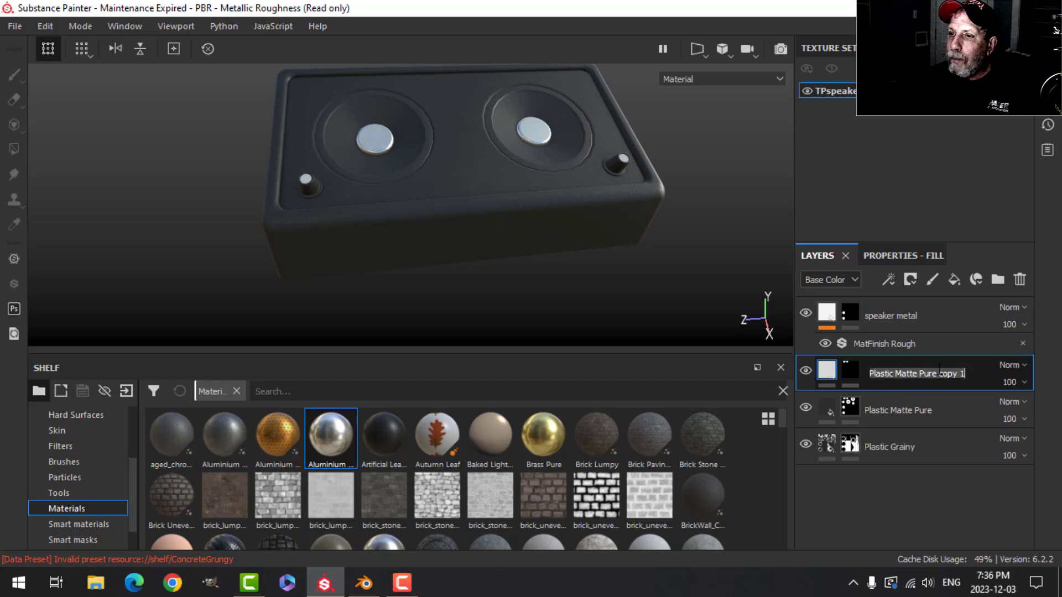
pyautogui.write('knob white')
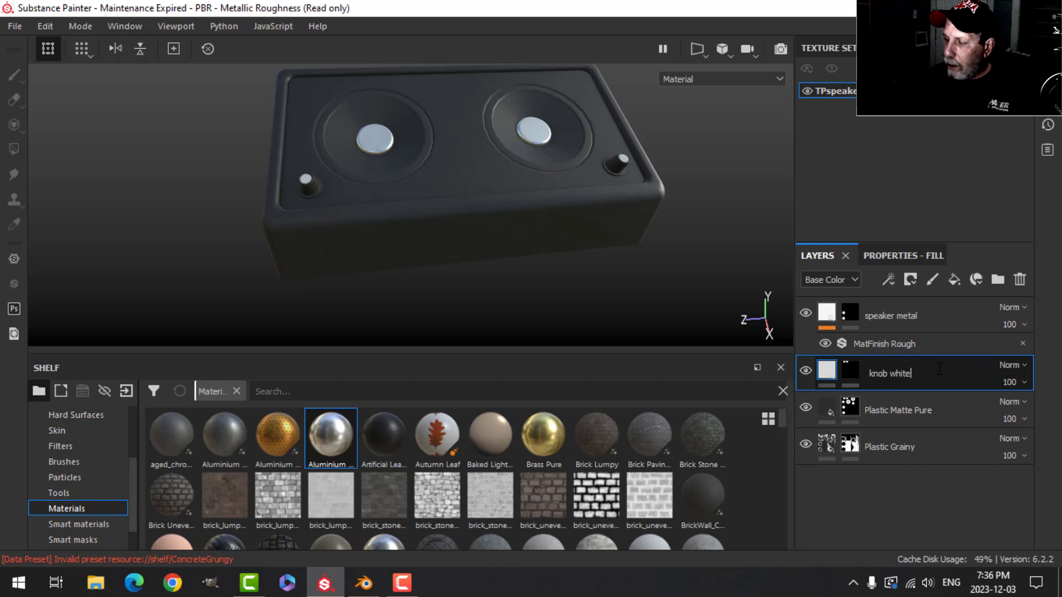
pyautogui.doubleClick(889, 412)
pyautogui.write('shiny black')
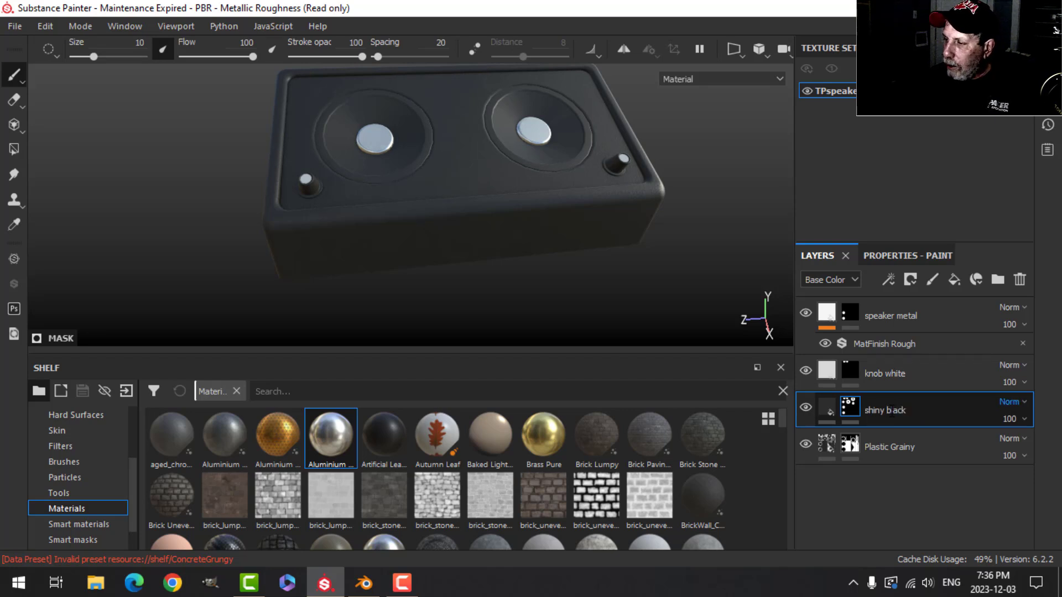
pyautogui.doubleClick(904, 445)
pyautogui.write('gl')
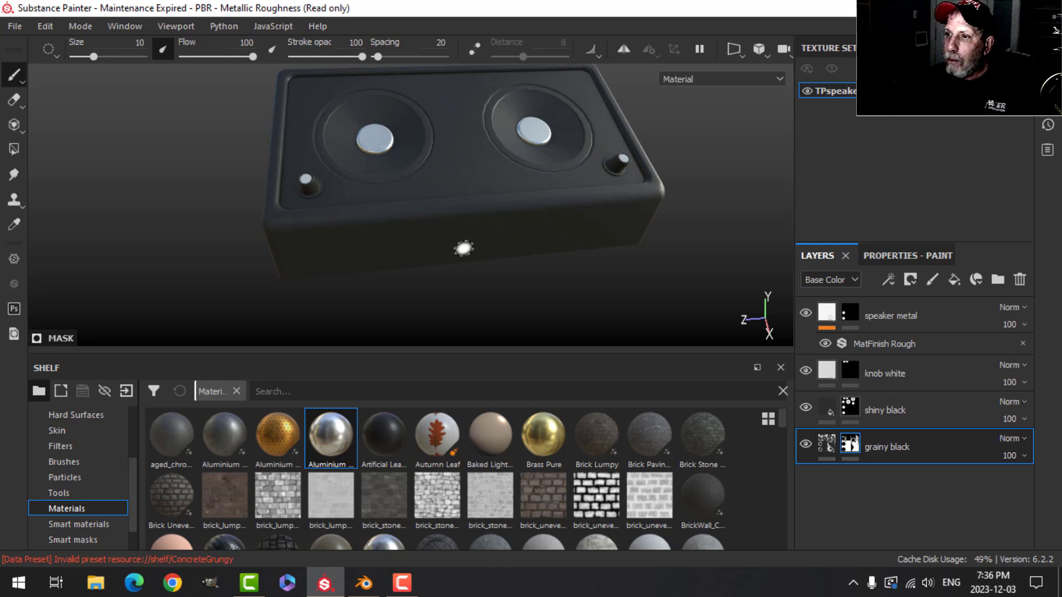
# Step: Select the speaker metal layer's content and switch the viewport to an orthographic camera facing the speaker box's front panel
pyautogui.keyDown('alt'); pyautogui.moveTo(519, 152); pyautogui.dragTo(514, 197); pyautogui.keyUp('alt')
pyautogui.click(828, 313)
pyautogui.keyDown('alt'); pyautogui.moveTo(441, 185); pyautogui.dragTo(464, 190); pyautogui.keyUp('alt')
pyautogui.click(715, 49)
pyautogui.click(744, 87)
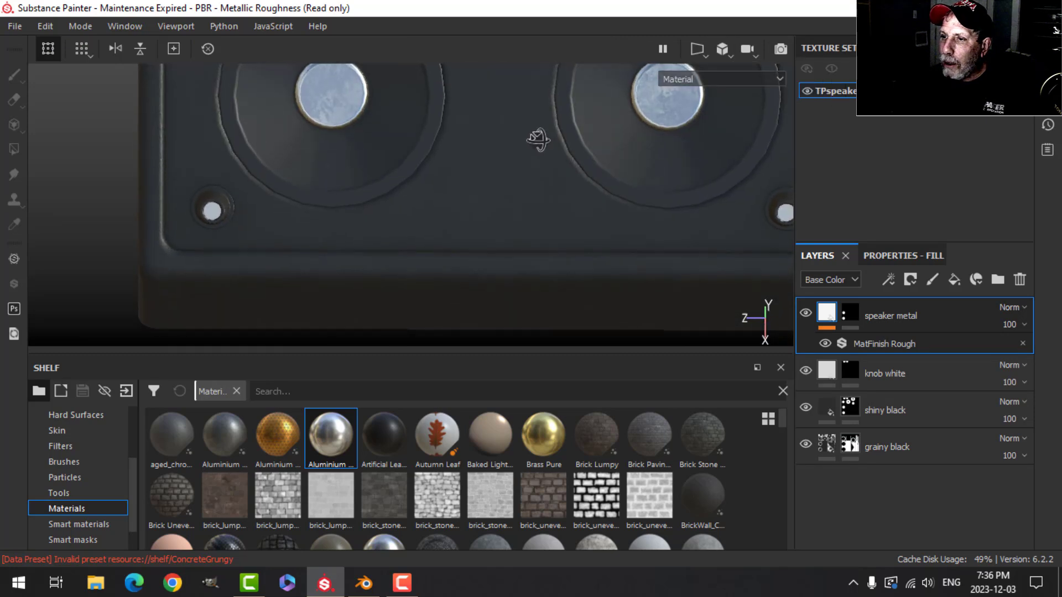
pyautogui.scroll(-5, 542, 166)
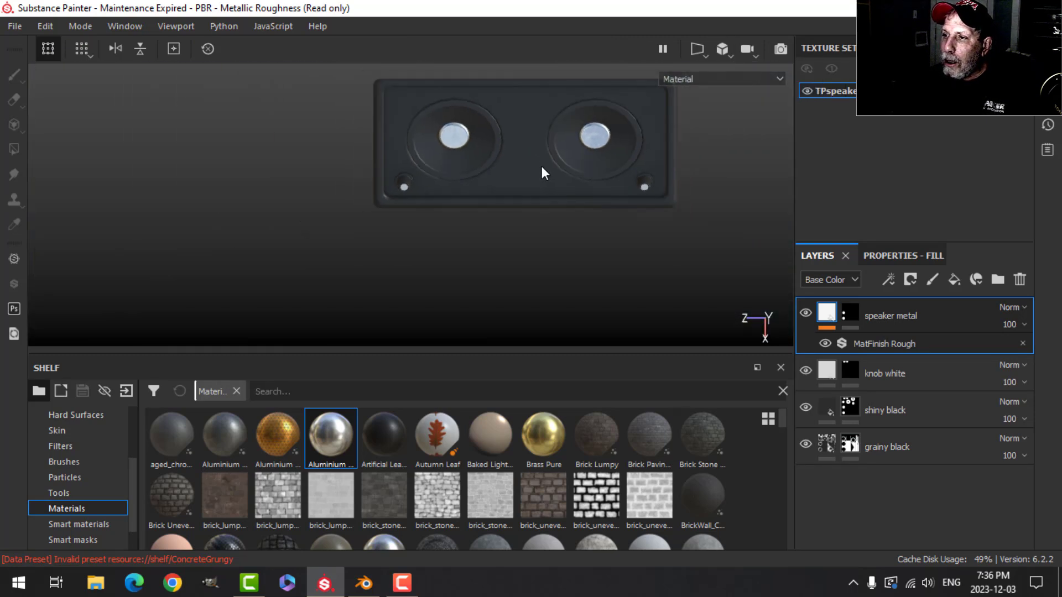
pyautogui.scroll(5, 542, 166)
pyautogui.keyDown('alt'); pyautogui.moveTo(424, 203); pyautogui.dragTo(424, 155); pyautogui.keyUp('alt')
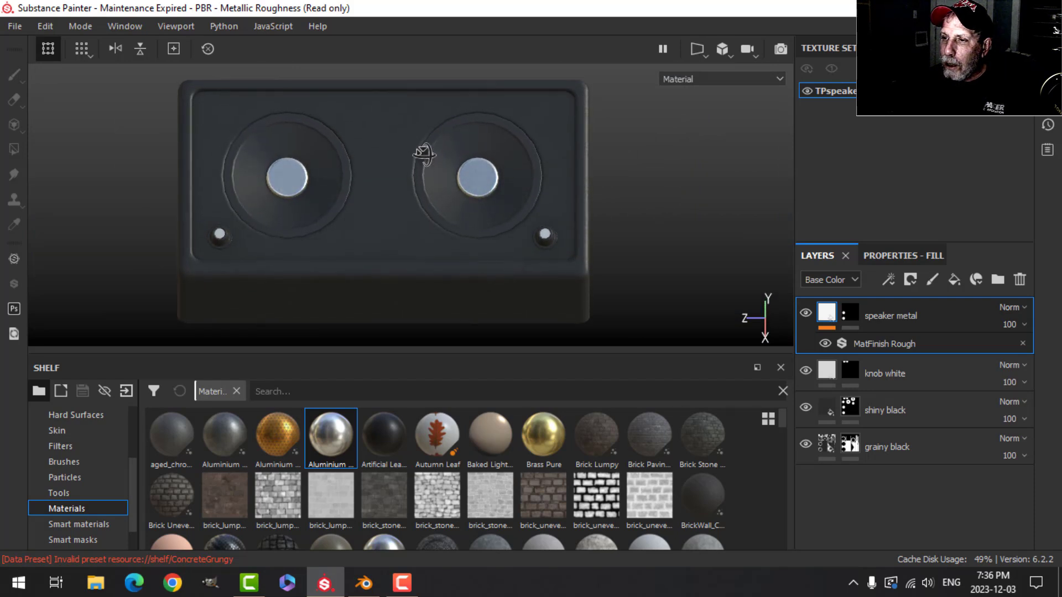
pyautogui.keyDown('alt'); pyautogui.moveTo(429, 210); pyautogui.dragTo(446, 214); pyautogui.keyUp('alt')
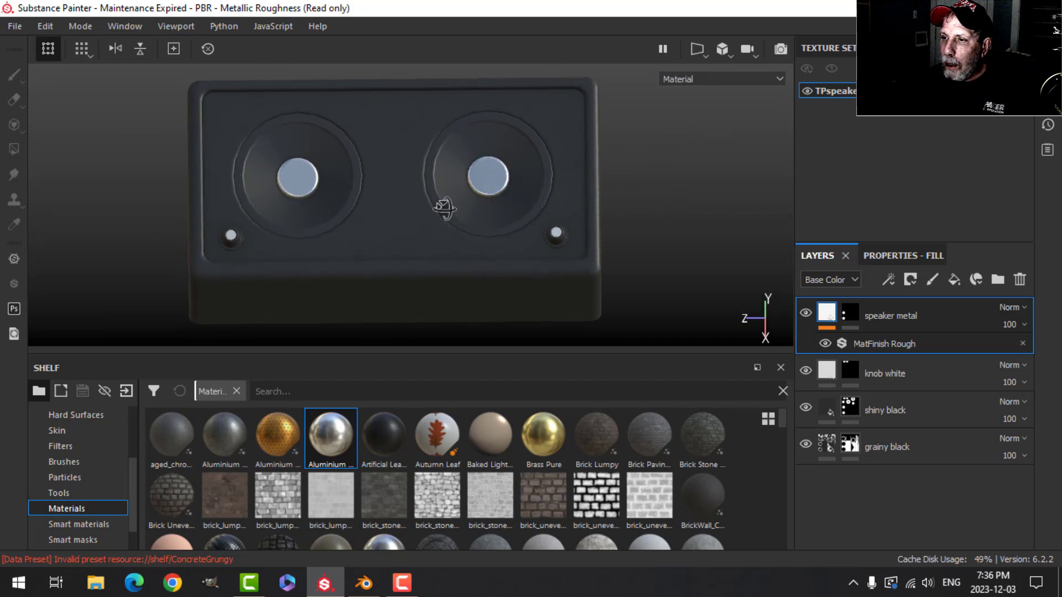
pyautogui.keyDown('alt'); pyautogui.moveTo(435, 212); pyautogui.dragTo(445, 198, button='middle'); pyautogui.keyUp('alt')
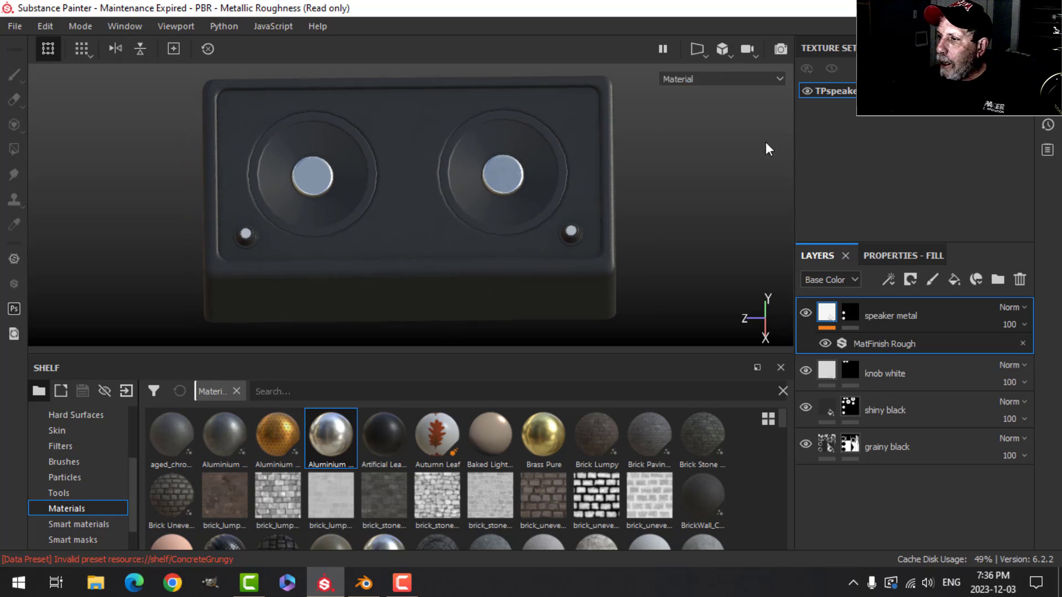
# Step: Add a paint layer above speaker metal and make the brush paint only the height channel at -0.4034
pyautogui.click(935, 278)
pyautogui.click(907, 256)
pyautogui.scroll(-5, 935, 459)
pyautogui.scroll(-10, 891, 486)
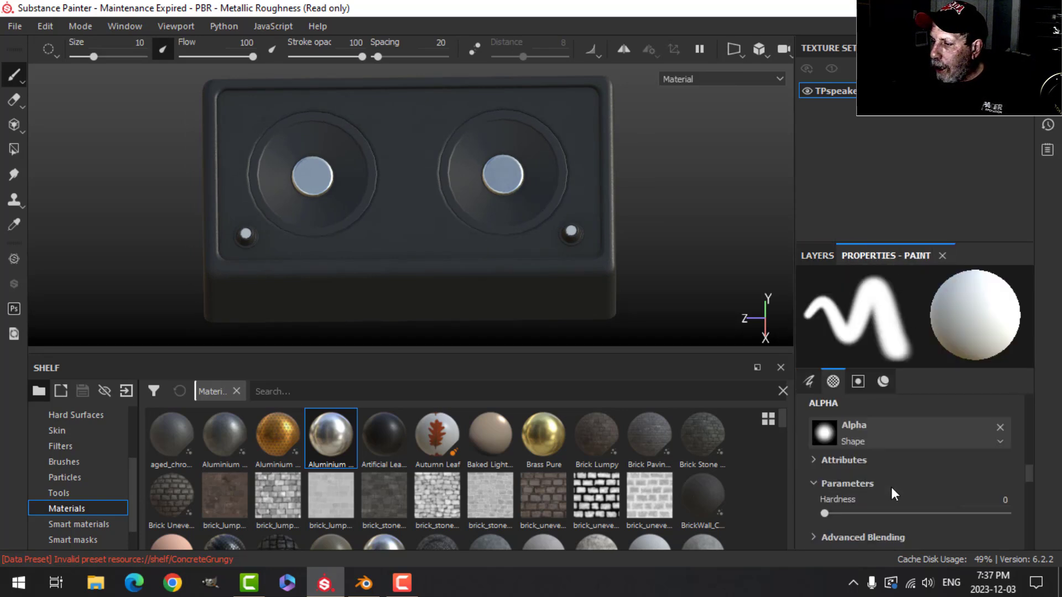
pyautogui.click(874, 491)
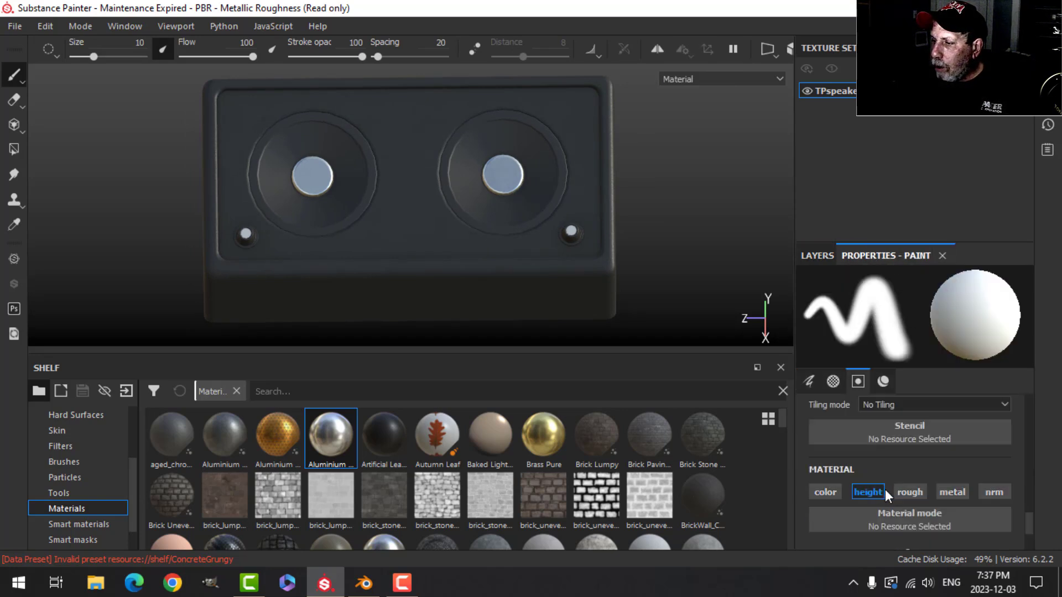
pyautogui.scroll(-2, 913, 487)
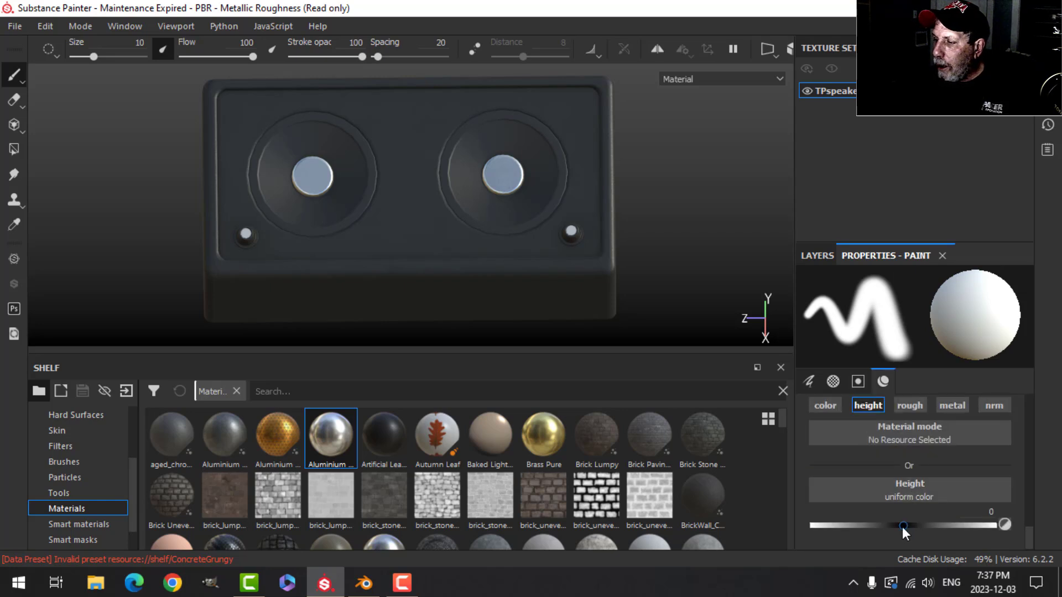
pyautogui.moveTo(903, 525); pyautogui.dragTo(865, 526)
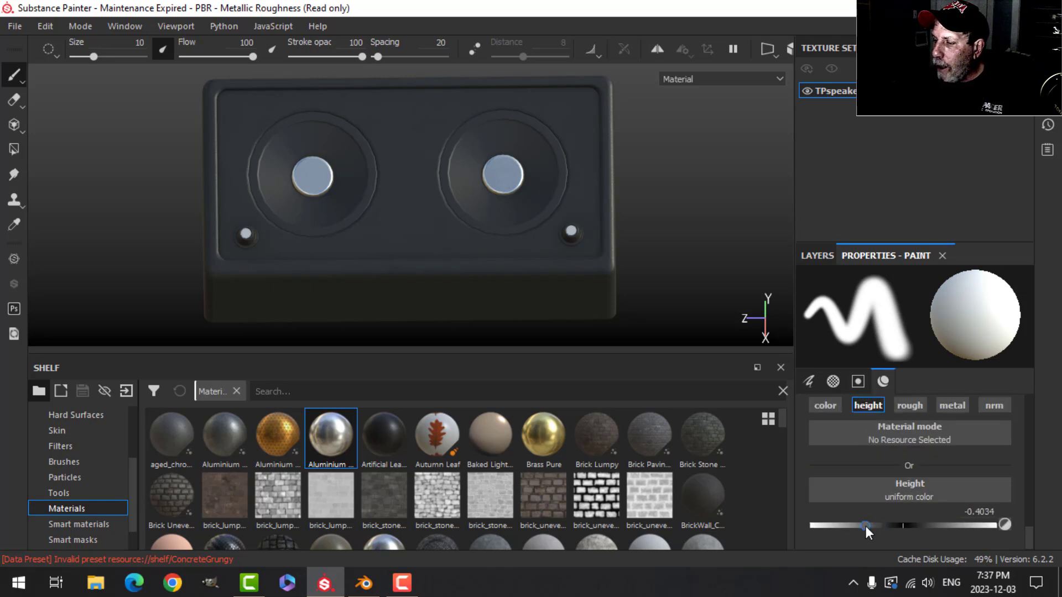
# Step: Assign the Circle Double alpha to the brush and set its Circle In Border Width to 0
pyautogui.scroll(3, 80, 485)
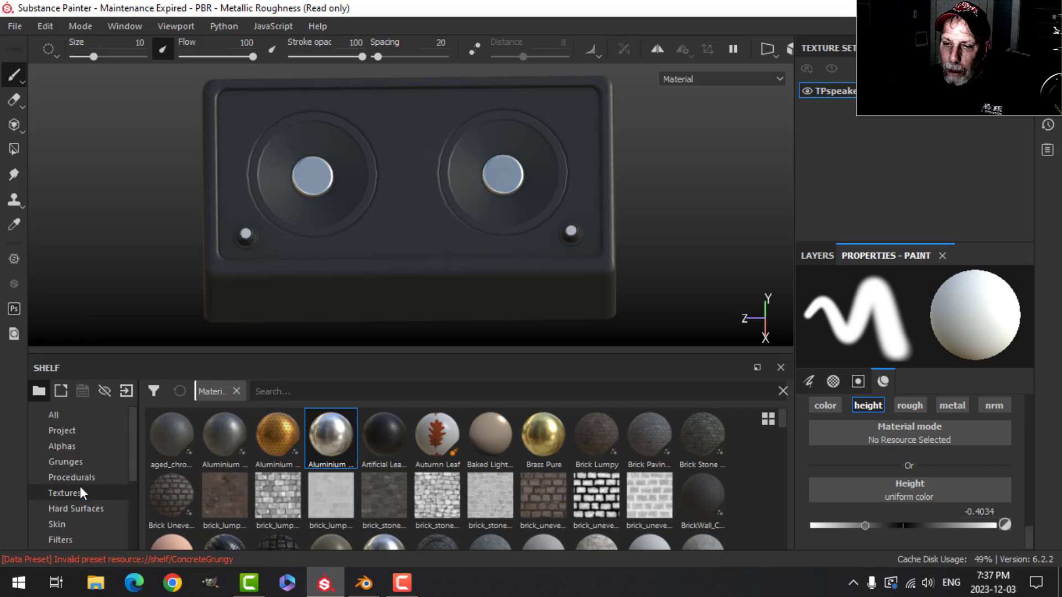
pyautogui.click(118, 448)
pyautogui.click(299, 391)
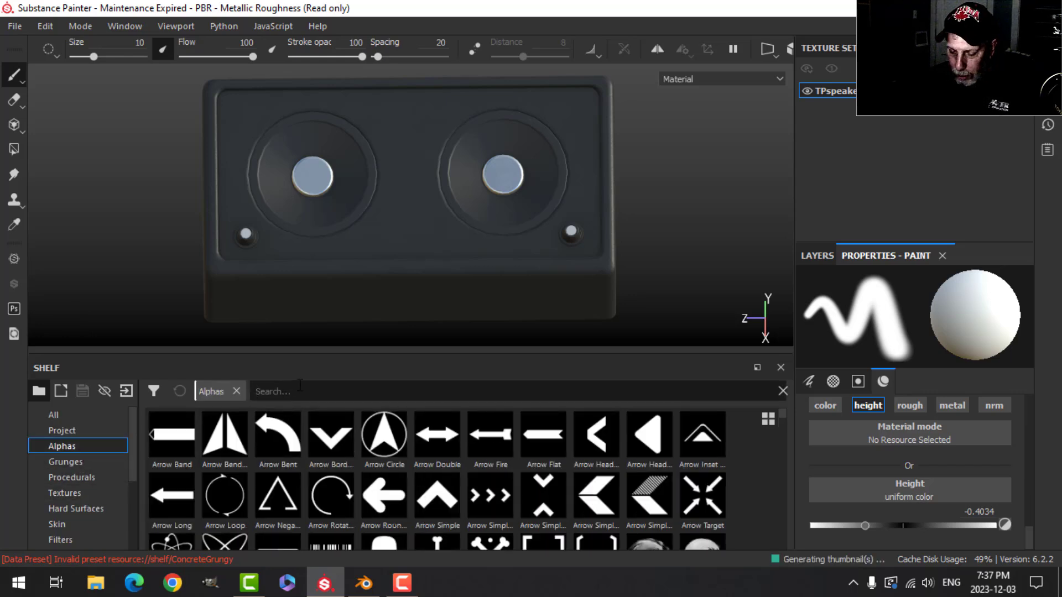
pyautogui.write('circl')
pyautogui.click(381, 494)
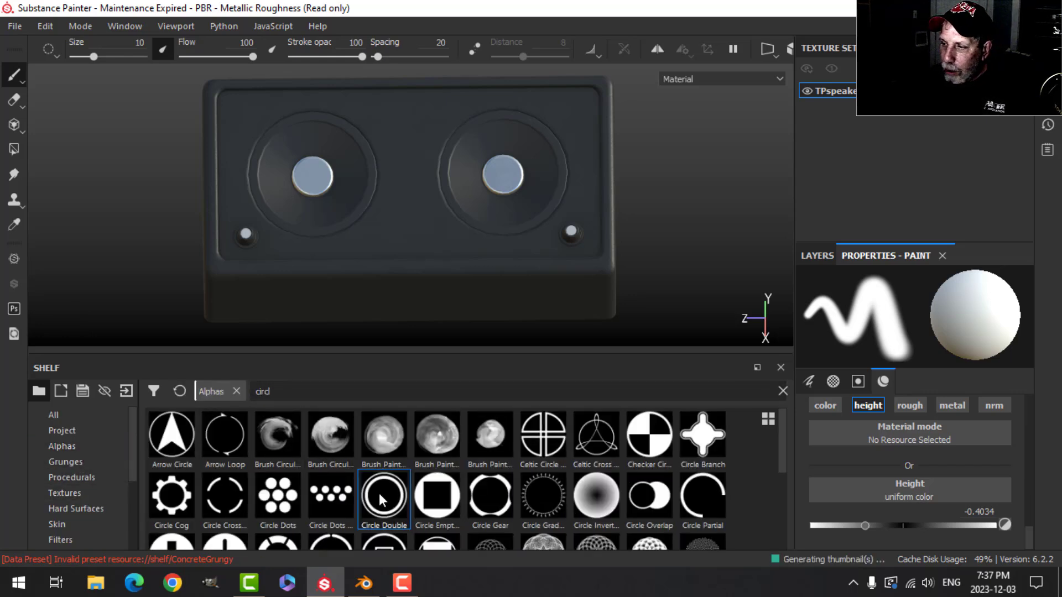
pyautogui.scroll(4, 917, 510)
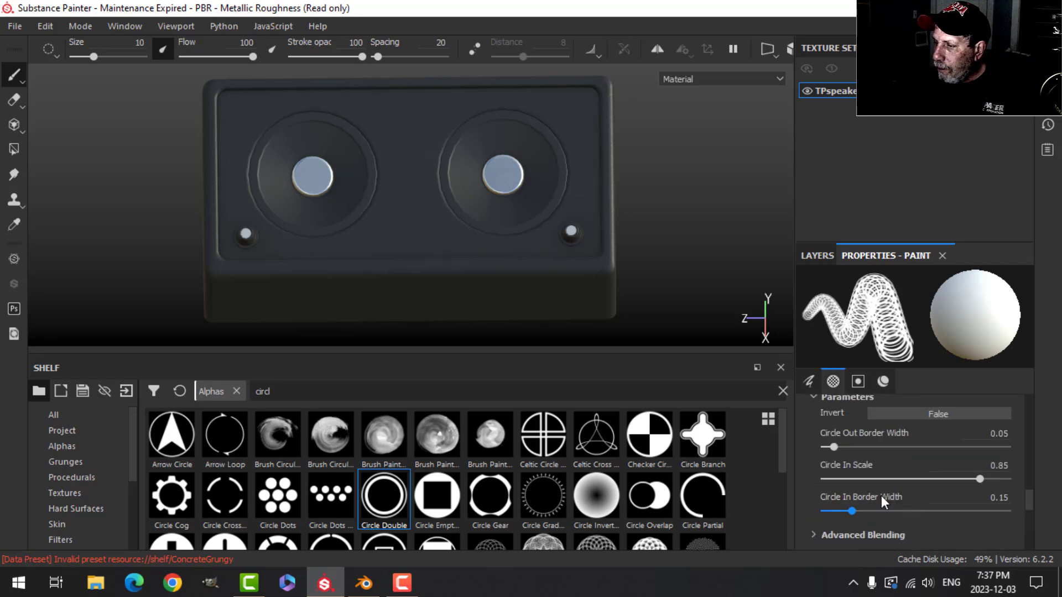
pyautogui.moveTo(853, 510); pyautogui.dragTo(765, 506)
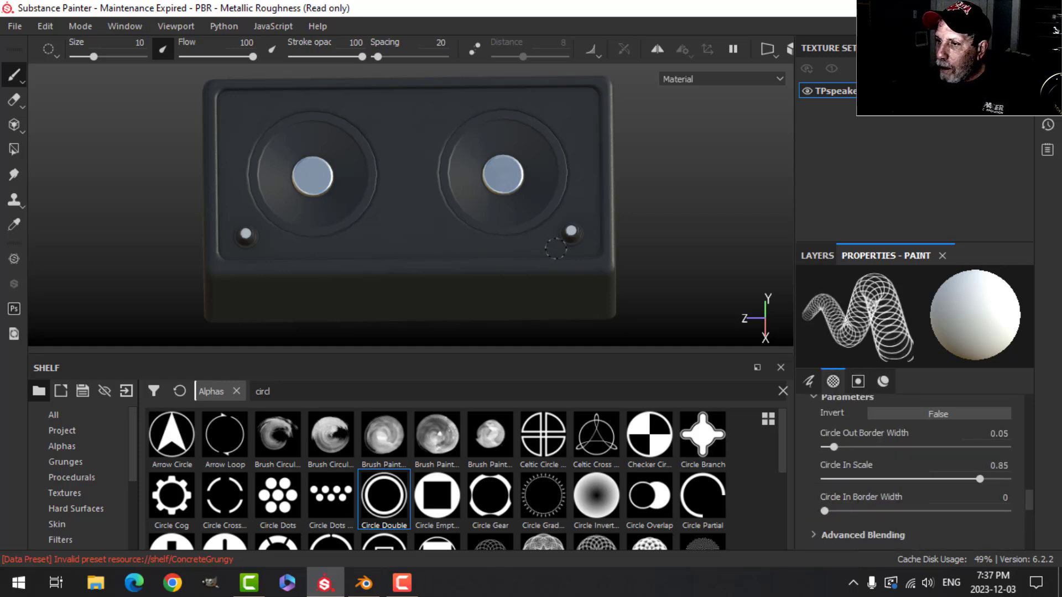
# Step: Enlarge the brush to a size of about 88 and enable mirror symmetry along the Z axis
pyautogui.keyDown('ctrl'); pyautogui.moveTo(504, 207); pyautogui.dragTo(597, 207, button='right'); pyautogui.keyUp('ctrl')
pyautogui.moveTo(427, 209)
pyautogui.keyDown('alt'); pyautogui.mouseDown()
pyautogui.moveTo(443, 204)
pyautogui.moveTo(417, 215)
pyautogui.moveTo(416, 255)
pyautogui.mouseUp(); pyautogui.keyUp('alt')
pyautogui.click(658, 49)
pyautogui.click(684, 50)
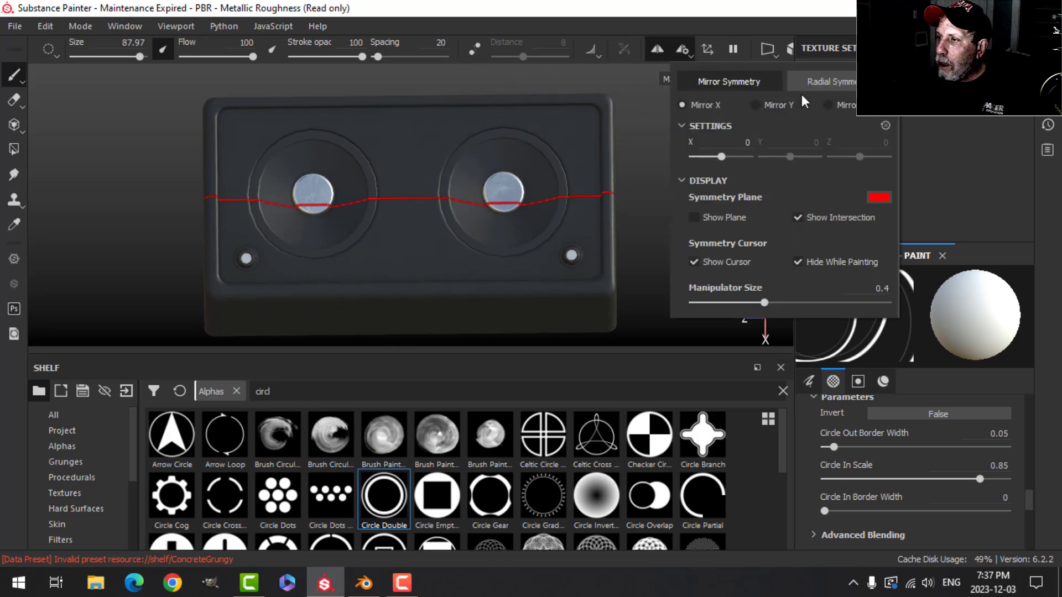
pyautogui.click(757, 105)
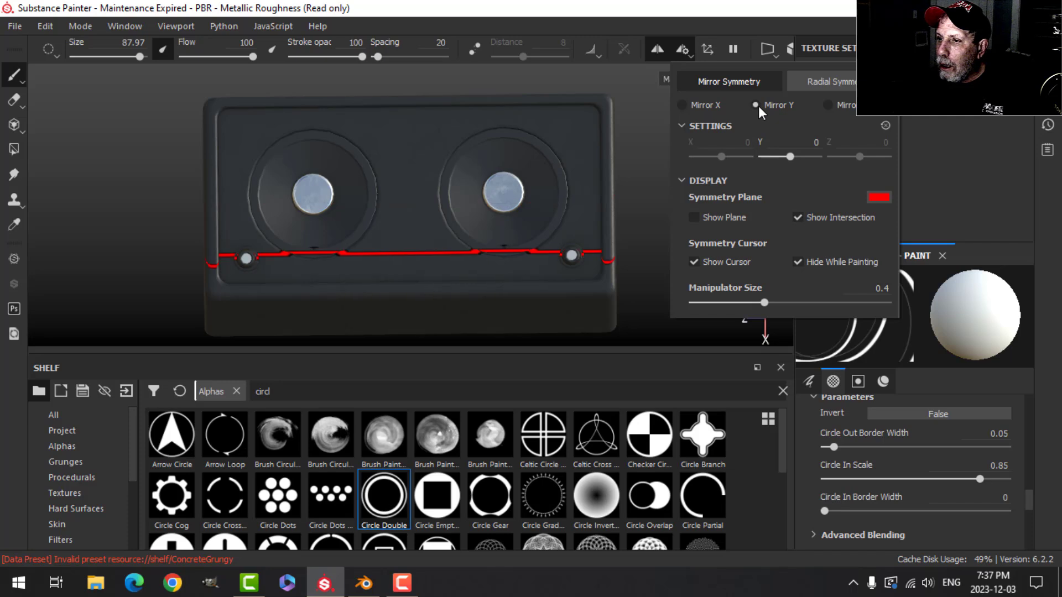
pyautogui.click(828, 105)
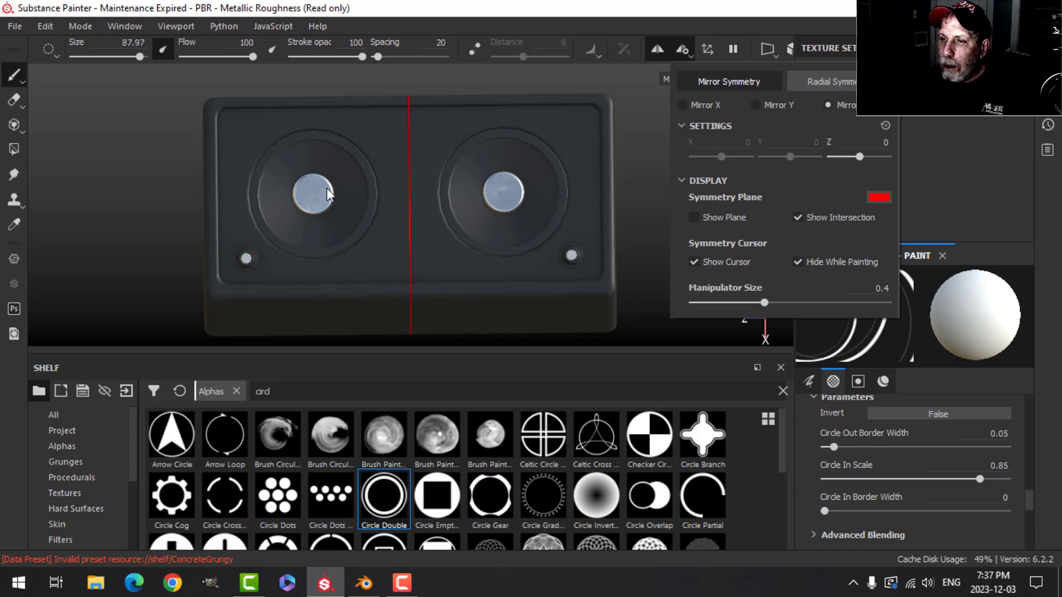
# Step: Reduce the brush size to 50.13 and stamp a height ring centred on the speaker cone with its mirrored copy
pyautogui.moveTo(319, 204)
pyautogui.keyDown('ctrl'); pyautogui.mouseDown(button='right')
pyautogui.moveTo(308, 211)
pyautogui.moveTo(320, 195)
pyautogui.moveTo(312, 193)
pyautogui.mouseUp(button='right'); pyautogui.keyUp('ctrl')
pyautogui.scroll(3, 314, 205)
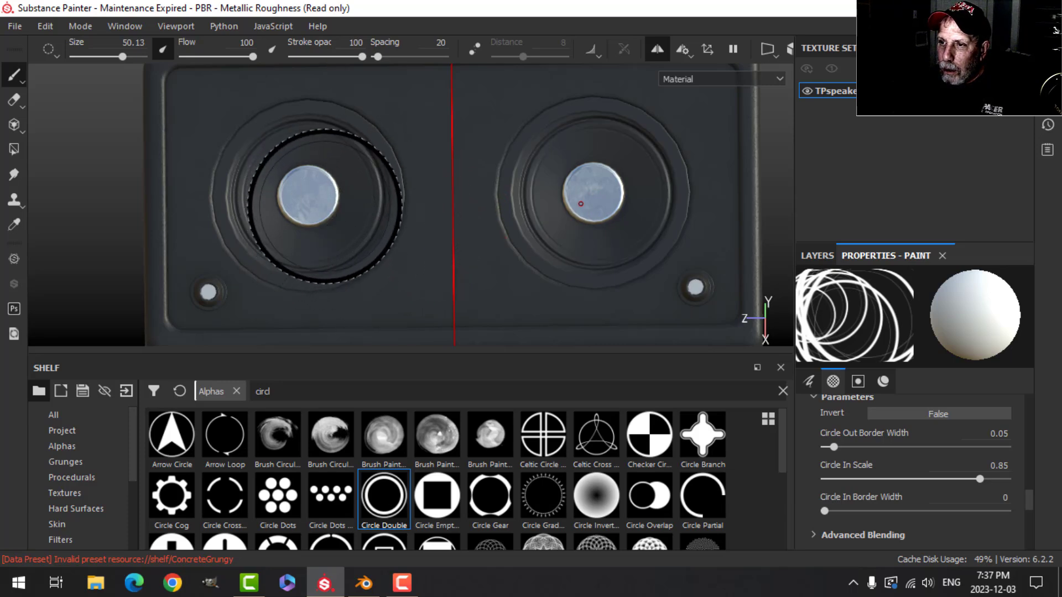
pyautogui.press('[')
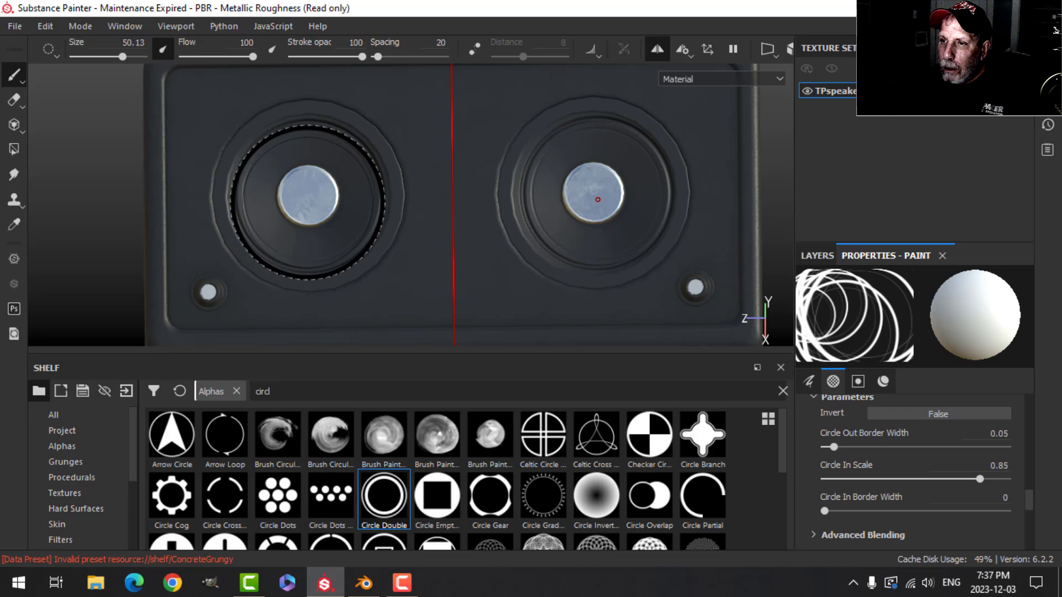
# Step: Set the brush height to -0.2521 and stamp smaller concentric rings on the speakers at sizes 41.22, 34.08 and 26.4
pyautogui.keyDown('ctrl'); pyautogui.moveTo(308, 199); pyautogui.dragTo(305, 198, button='right'); pyautogui.keyUp('ctrl')
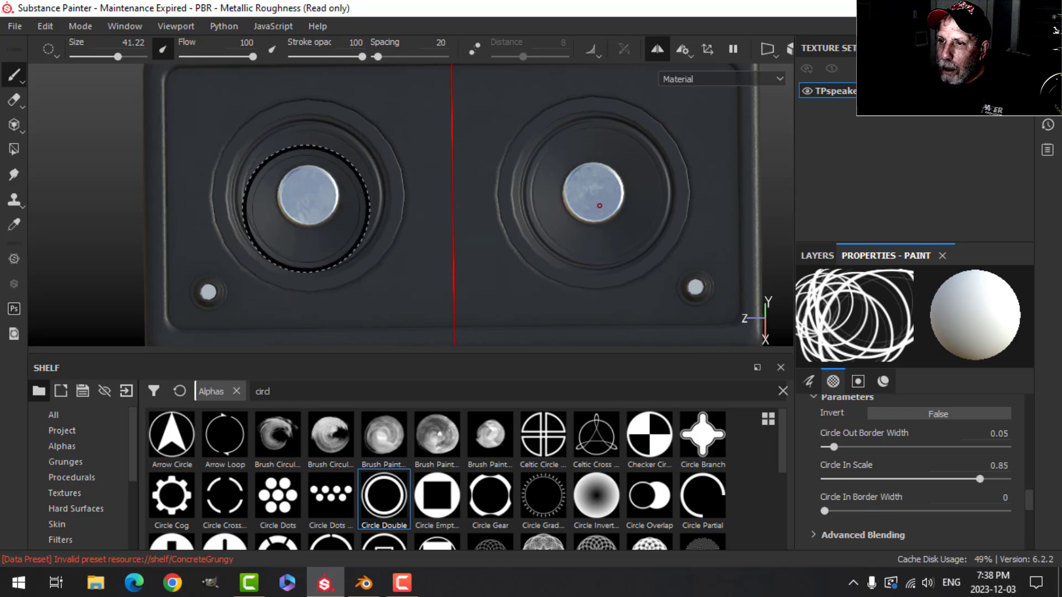
pyautogui.scroll(-2, 880, 463)
pyautogui.scroll(-3, 879, 463)
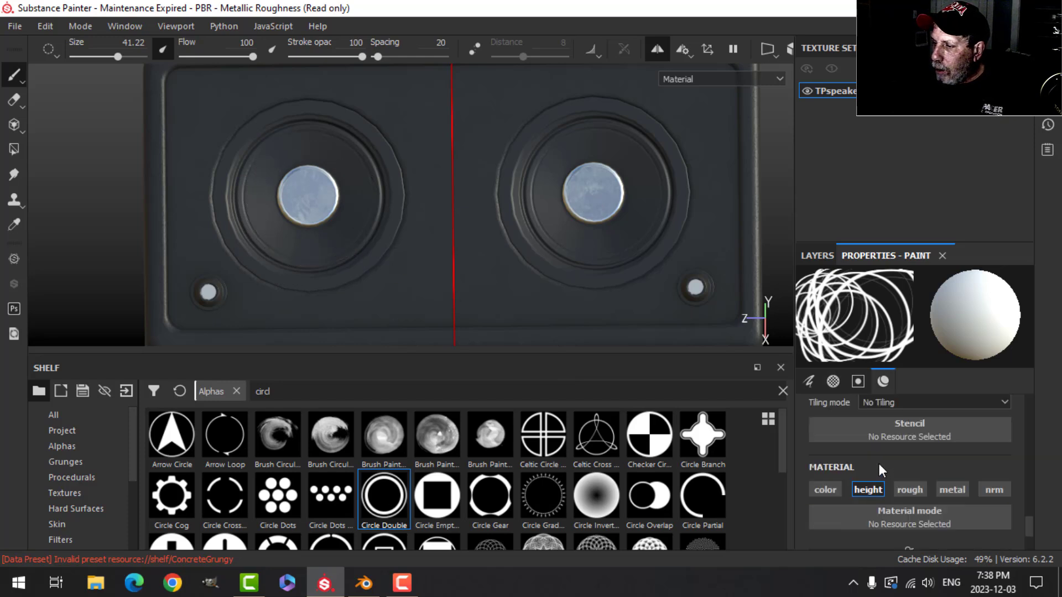
pyautogui.moveTo(866, 525); pyautogui.dragTo(879, 525)
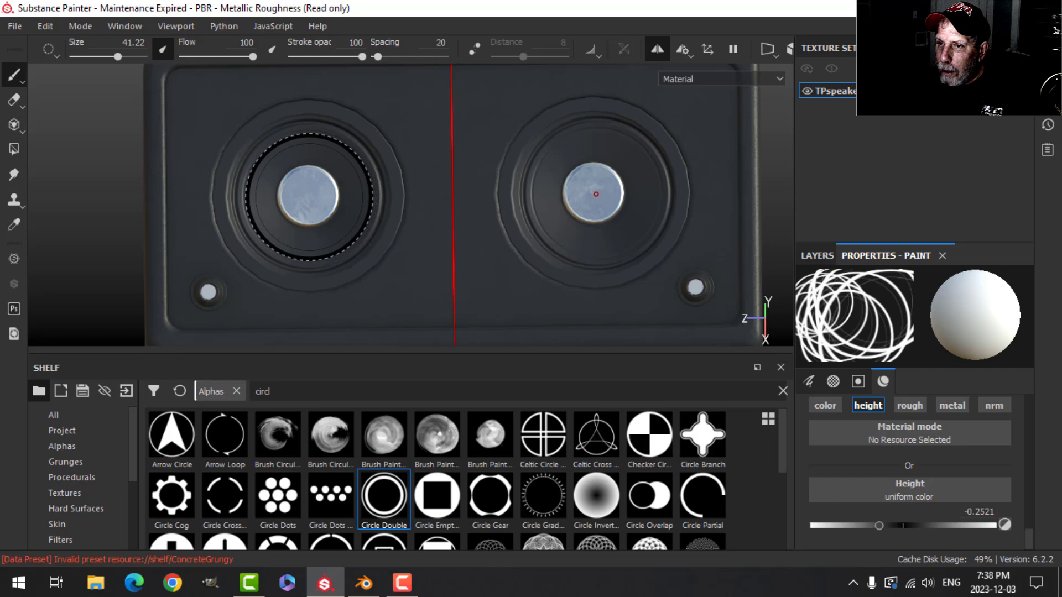
pyautogui.press('[')
pyautogui.press('[')
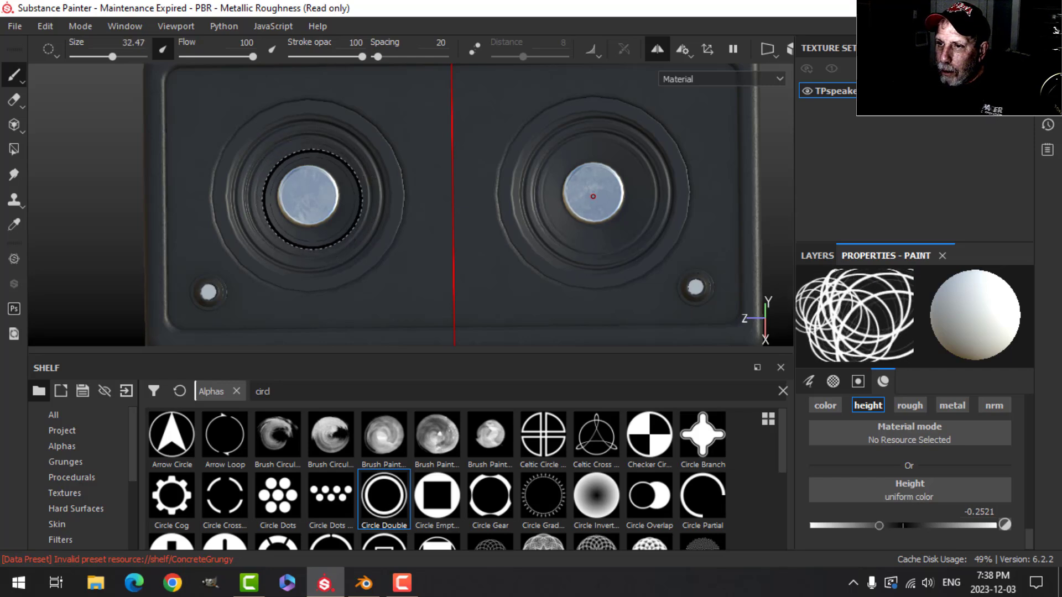
pyautogui.keyDown('ctrl'); pyautogui.moveTo(592, 197); pyautogui.dragTo(598, 197, button='right'); pyautogui.keyUp('ctrl')
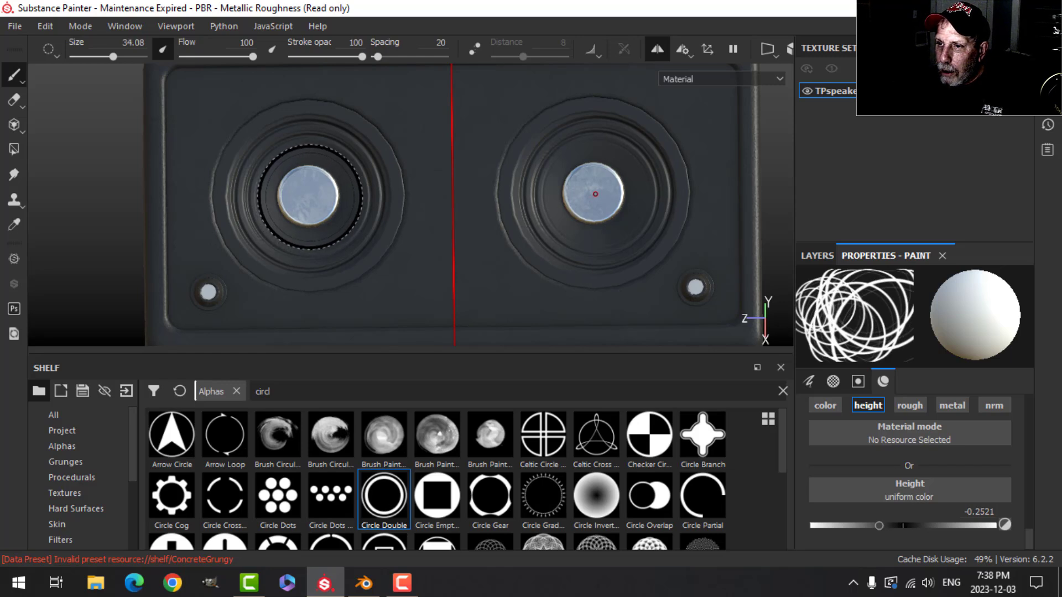
pyautogui.keyDown('ctrl'); pyautogui.moveTo(595, 193); pyautogui.dragTo(595, 194, button='right'); pyautogui.keyUp('ctrl')
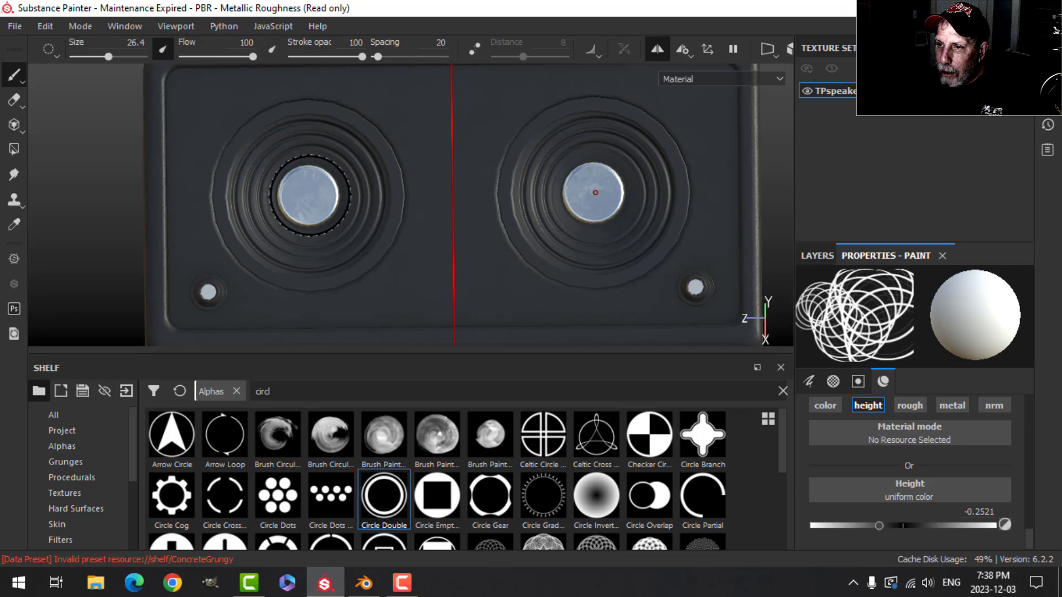
# Step: Turn off symmetry and switch the viewport back to the perspective camera, viewing the speaker box at an angle
pyautogui.scroll(-3, 495, 232)
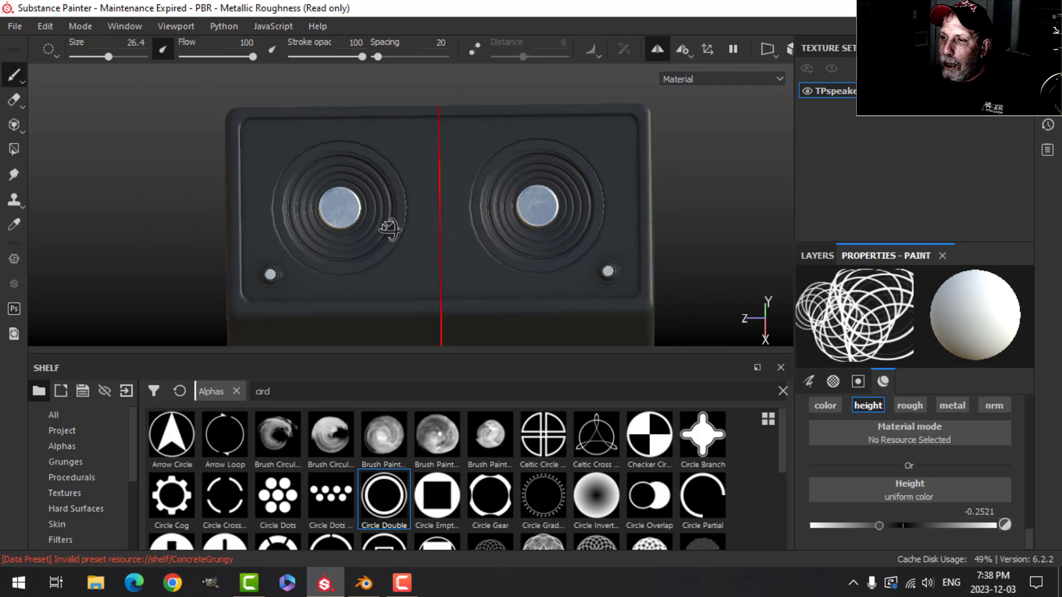
pyautogui.click(684, 49)
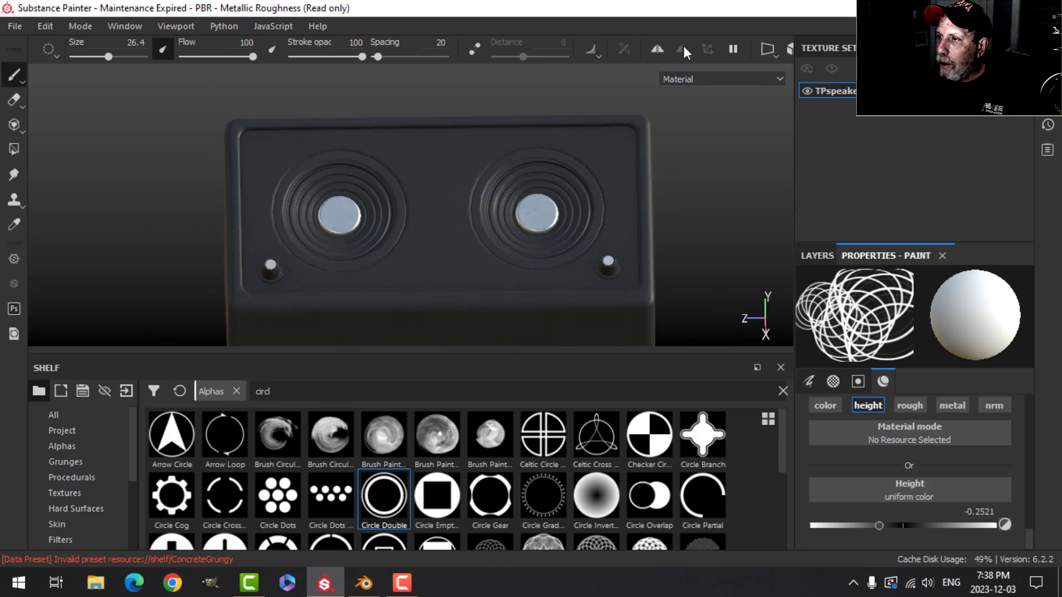
pyautogui.click(790, 49)
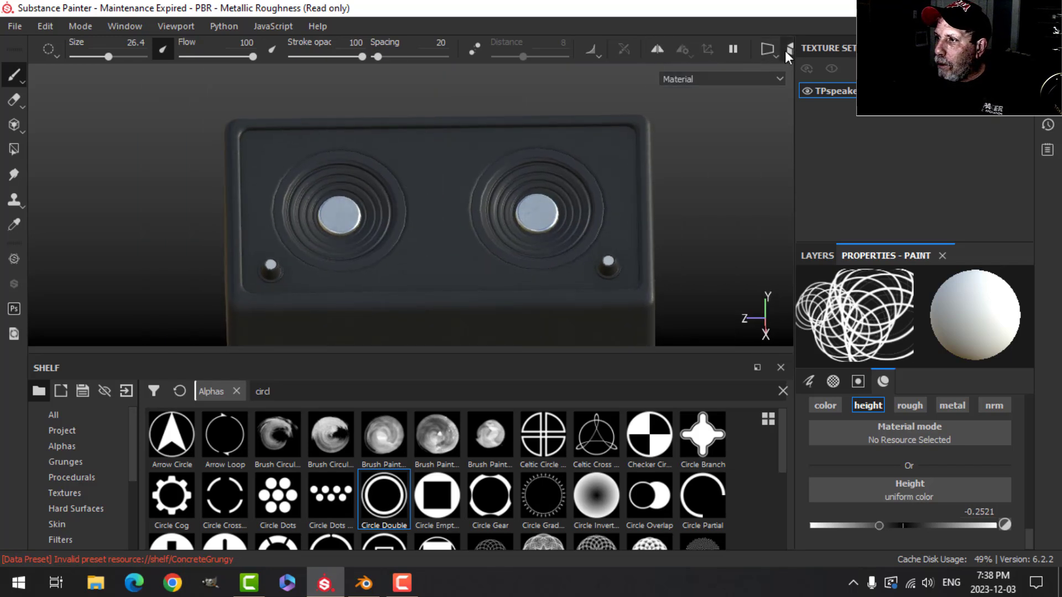
pyautogui.click(797, 72)
pyautogui.keyDown('alt'); pyautogui.moveTo(560, 181); pyautogui.dragTo(566, 220); pyautogui.keyUp('alt')
pyautogui.scroll(3, 566, 220)
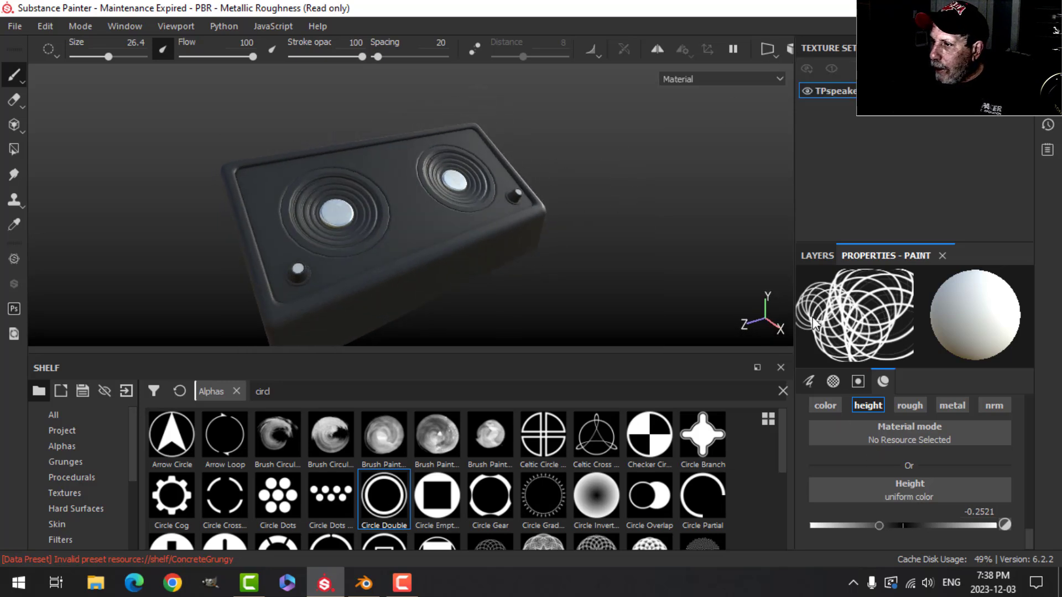
# Step: Rename the painted ring layer as "speaker grooves"
pyautogui.click(816, 255)
pyautogui.doubleClick(845, 314)
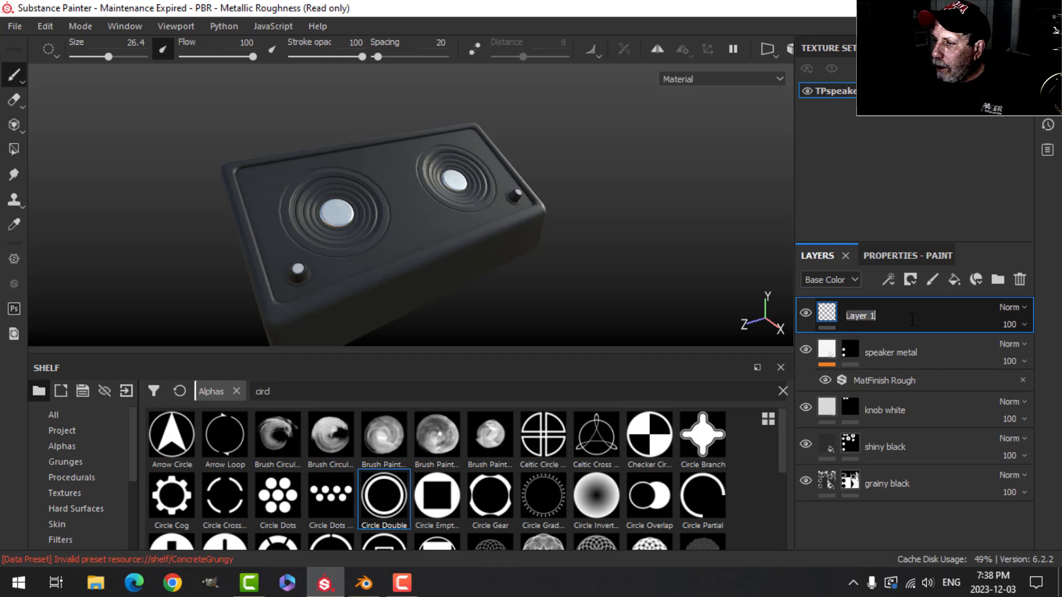
pyautogui.write('speaker grooves')
pyautogui.press('Return')
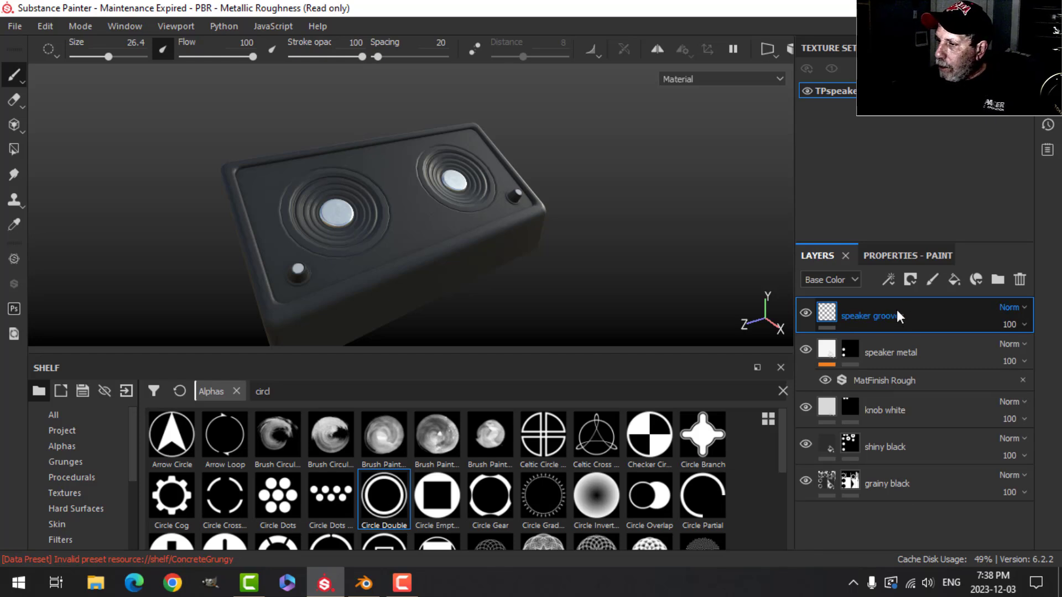
# Step: Add a Blur filter to the speaker grooves layer and set its Blur Intensity to 0.92
pyautogui.rightClick(826, 315)
pyautogui.click(893, 416)
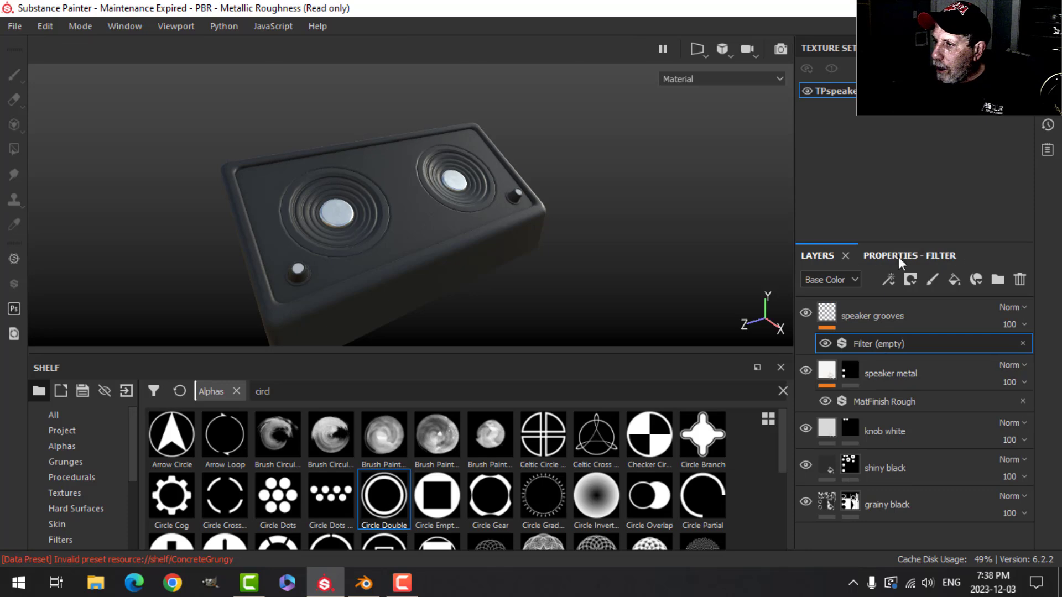
pyautogui.click(896, 257)
pyautogui.click(891, 324)
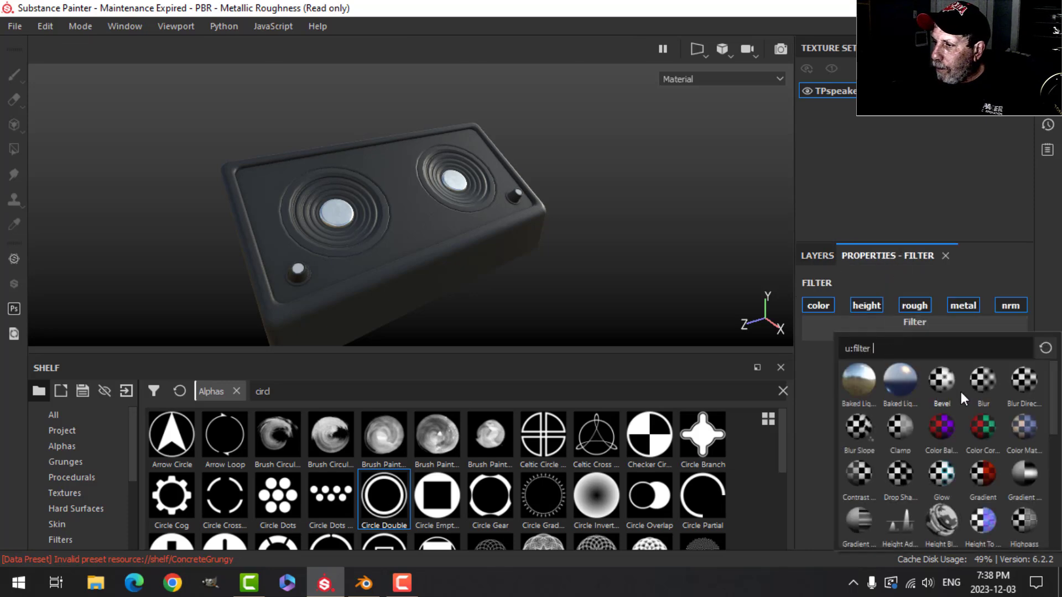
pyautogui.click(980, 382)
pyautogui.moveTo(828, 404)
pyautogui.mouseDown()
pyautogui.moveTo(859, 405)
pyautogui.moveTo(829, 406)
pyautogui.mouseUp()
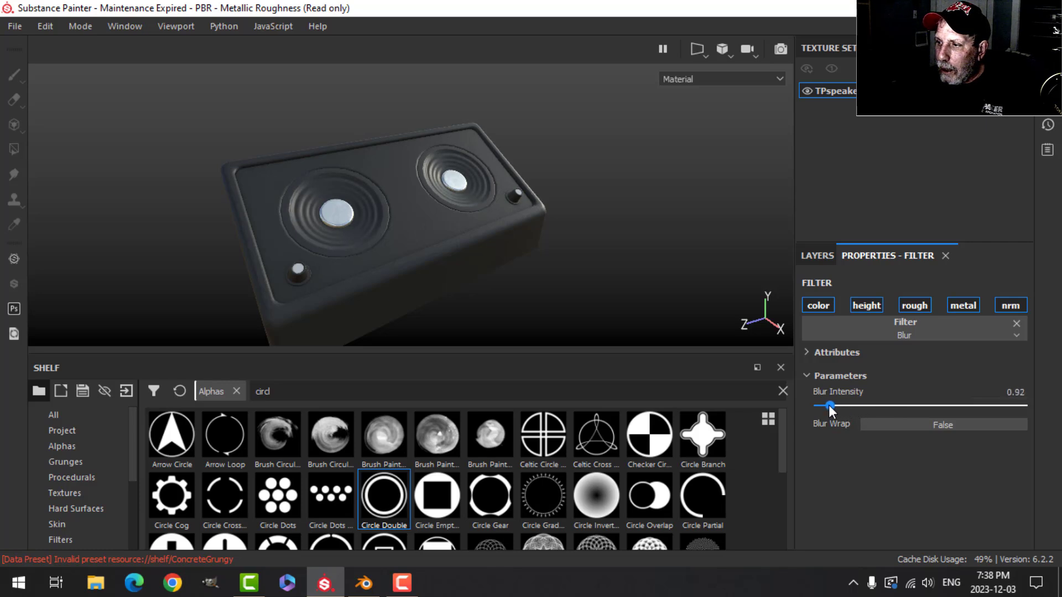
# Step: Add a fill layer above the speaker grooves layer
pyautogui.keyDown('alt'); pyautogui.moveTo(574, 190); pyautogui.dragTo(517, 218); pyautogui.keyUp('alt')
pyautogui.scroll(-6, 531, 256)
pyautogui.click(808, 255)
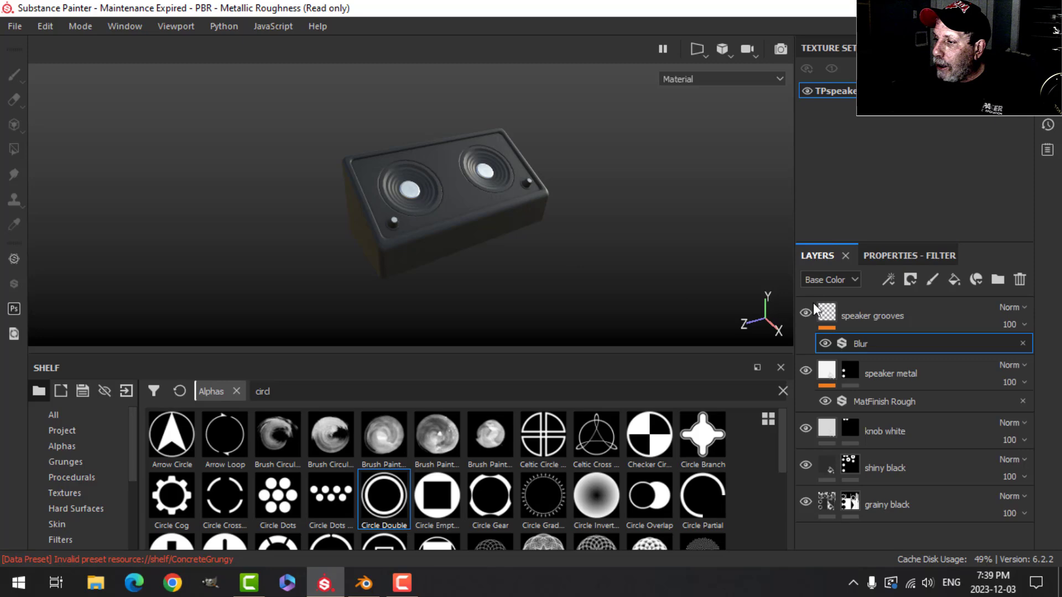
pyautogui.click(829, 311)
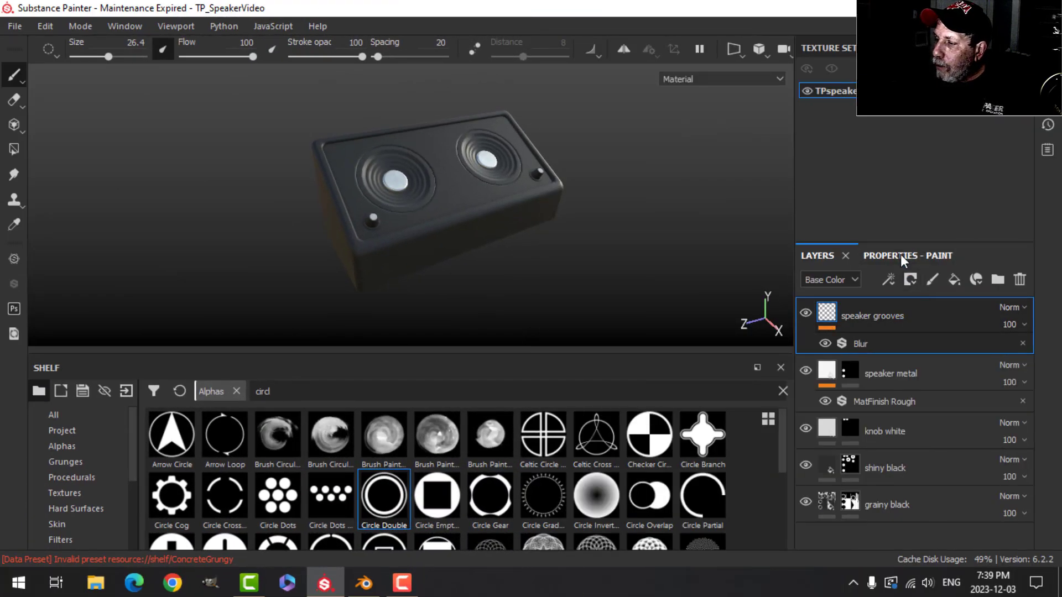
pyautogui.click(954, 280)
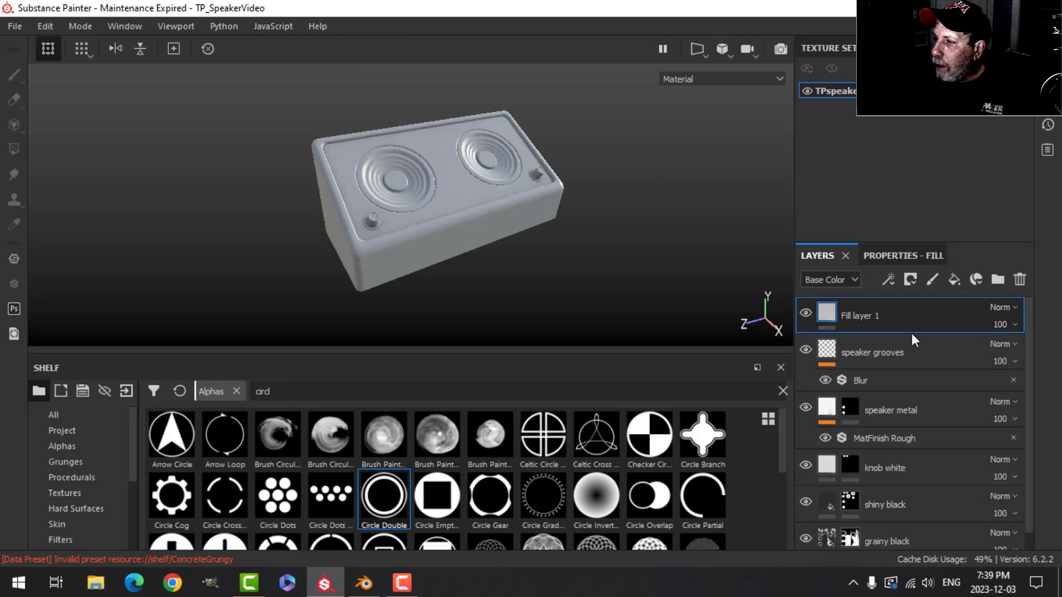
pyautogui.click(903, 255)
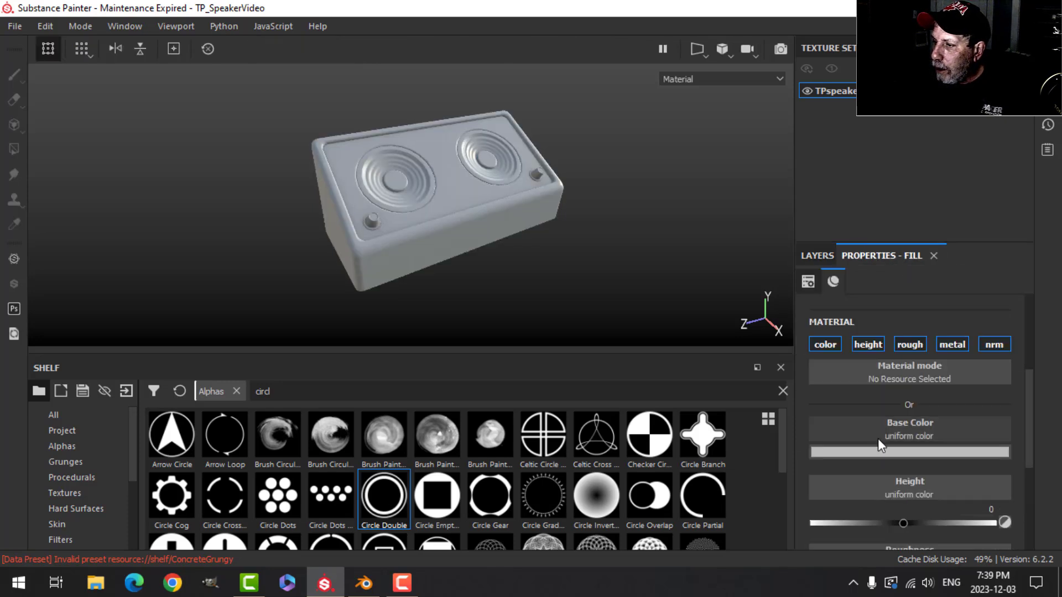
pyautogui.click(825, 345)
pyautogui.click(825, 253)
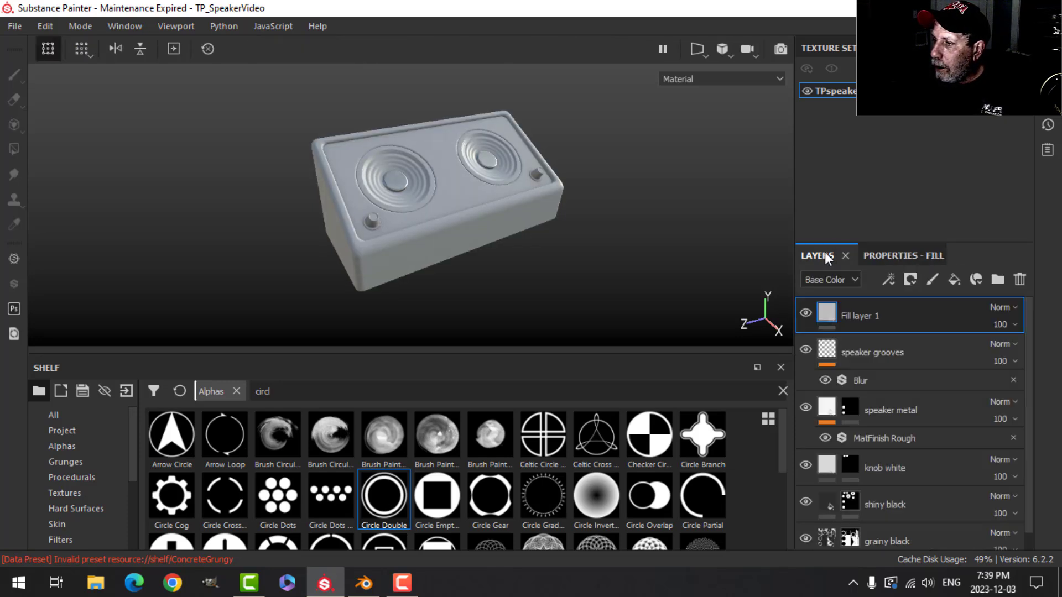
# Step: Give the new fill layer a black mask and add a Metal Edge Wear generator to it
pyautogui.click(910, 279)
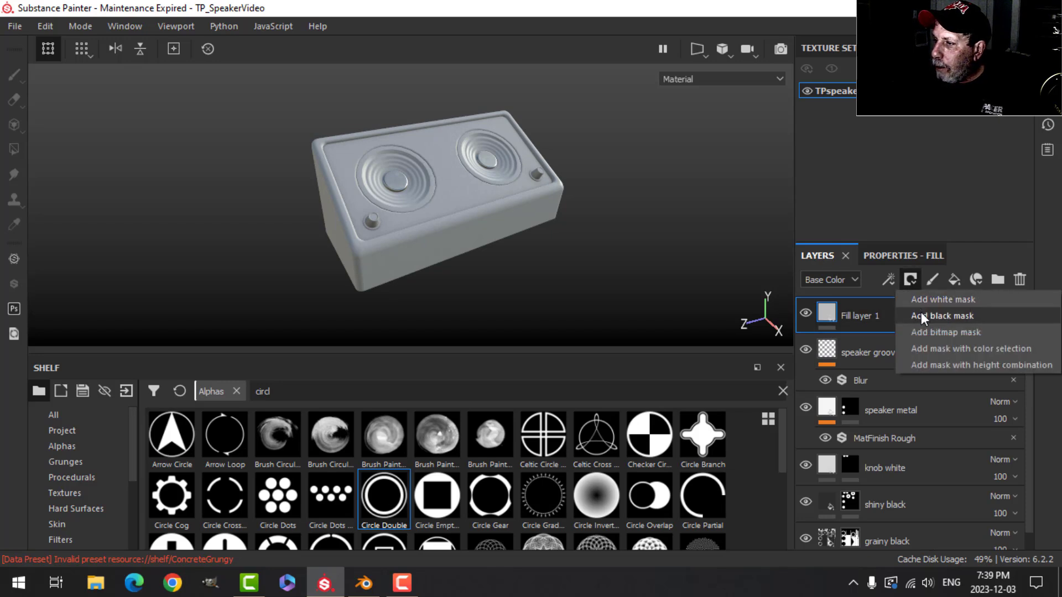
pyautogui.click(921, 315)
pyautogui.click(888, 279)
pyautogui.click(915, 304)
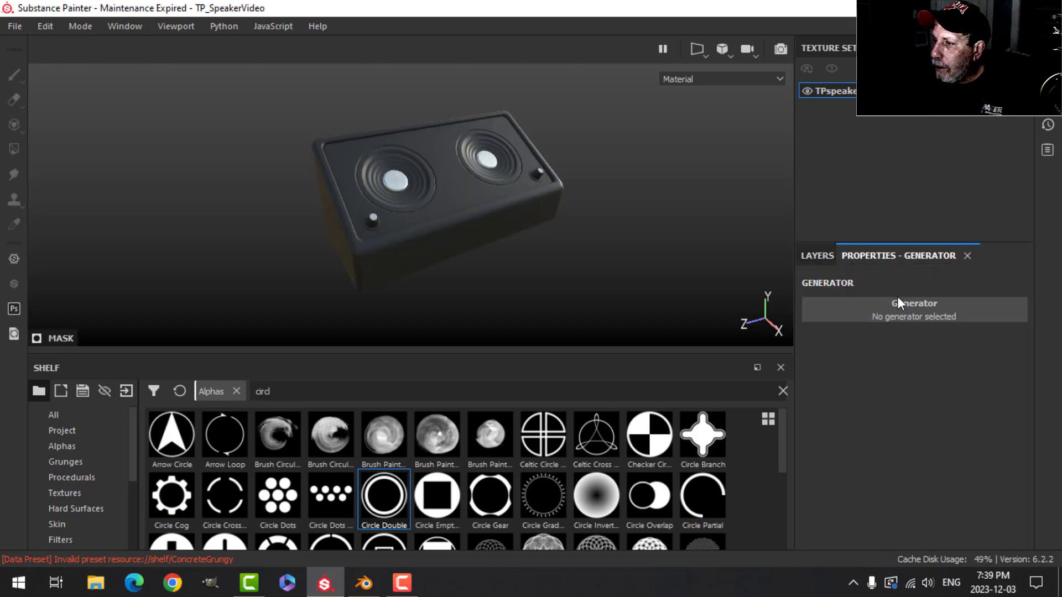
pyautogui.click(898, 306)
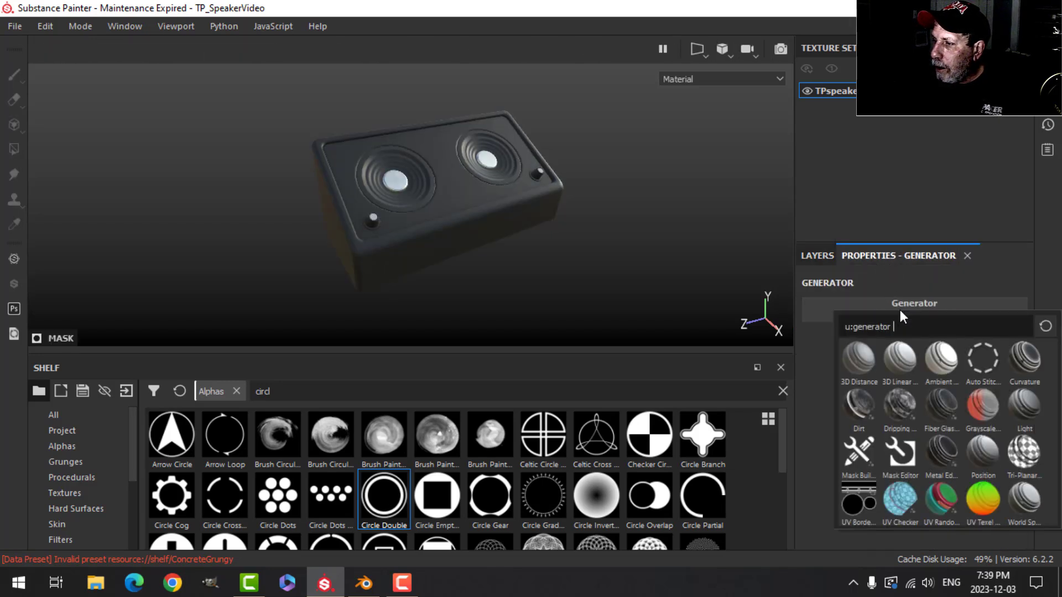
pyautogui.click(944, 457)
# Step: Set the generator's Wear Level to 0.34, Use Triplanar to True, Grunge Amount to 0.28 and Grunge Scale to 7
pyautogui.moveTo(966, 427); pyautogui.dragTo(882, 432)
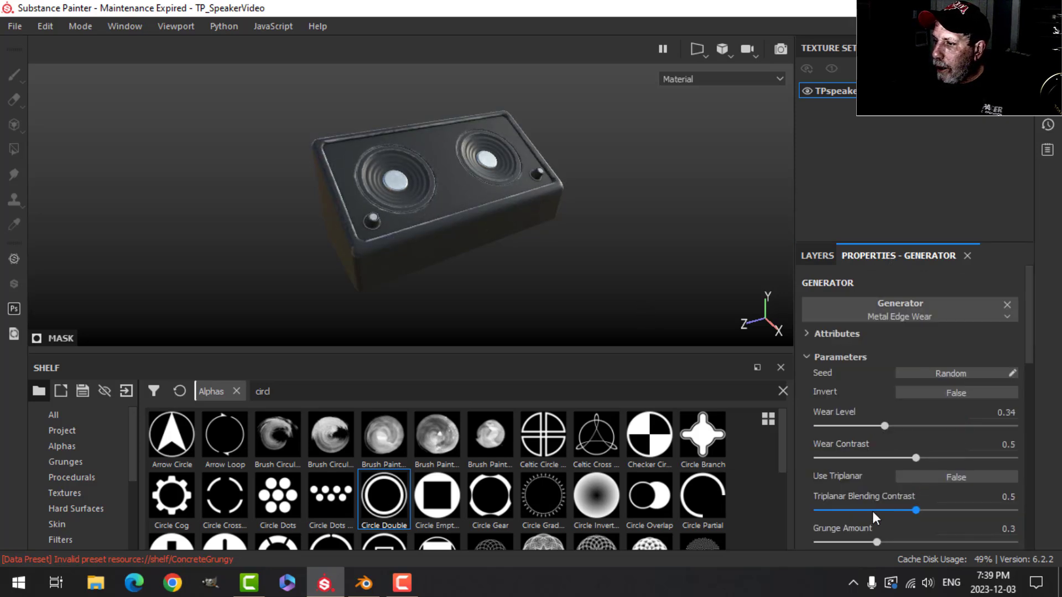
pyautogui.scroll(-1, 869, 525)
pyautogui.click(940, 430)
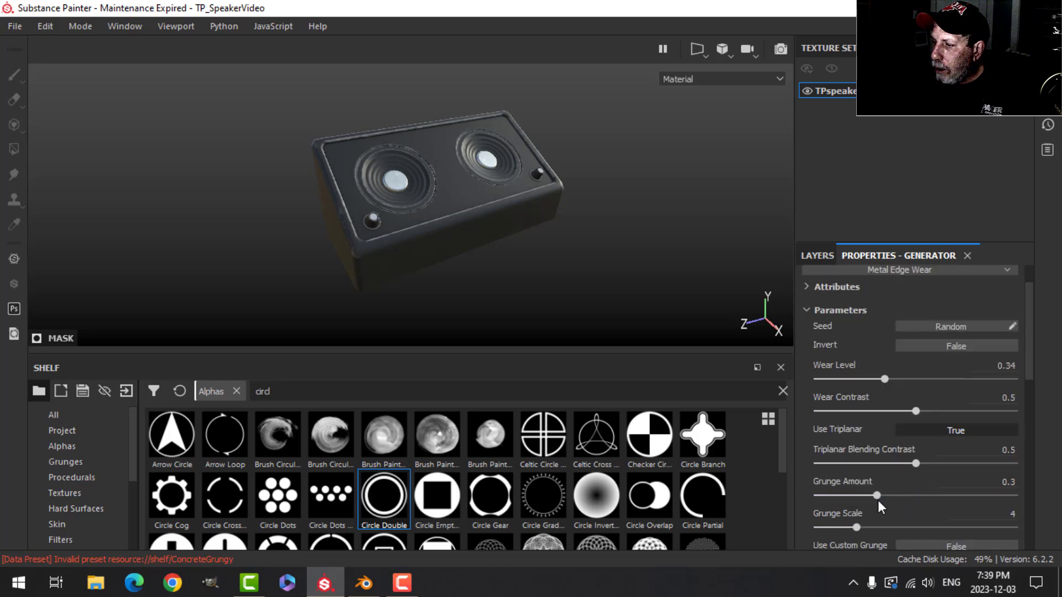
pyautogui.moveTo(861, 527); pyautogui.dragTo(872, 497)
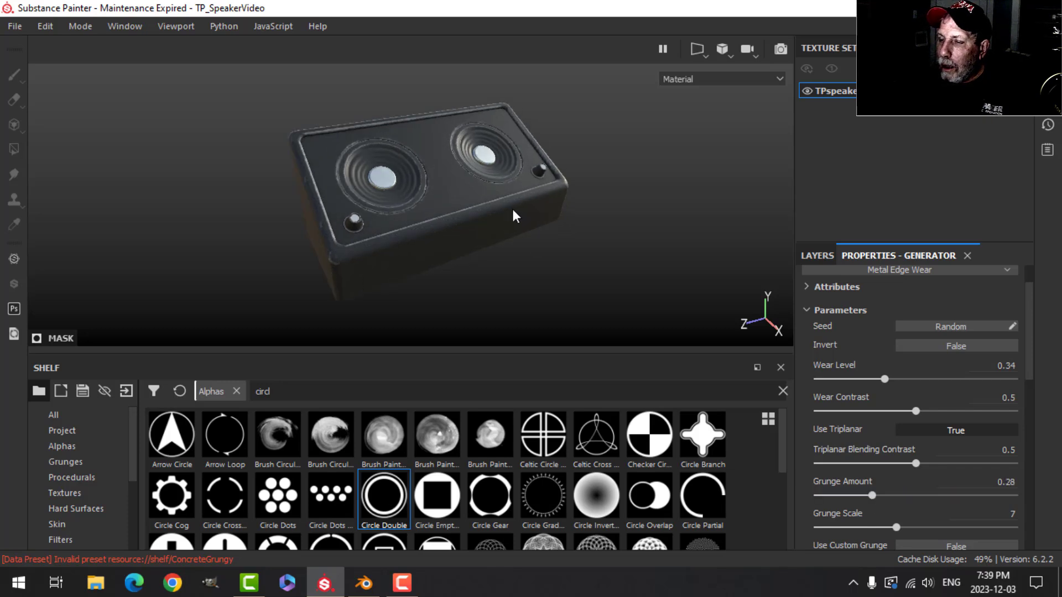
# Step: Lower the Metal Edge Wear generator's opacity in the mask to 30
pyautogui.click(819, 255)
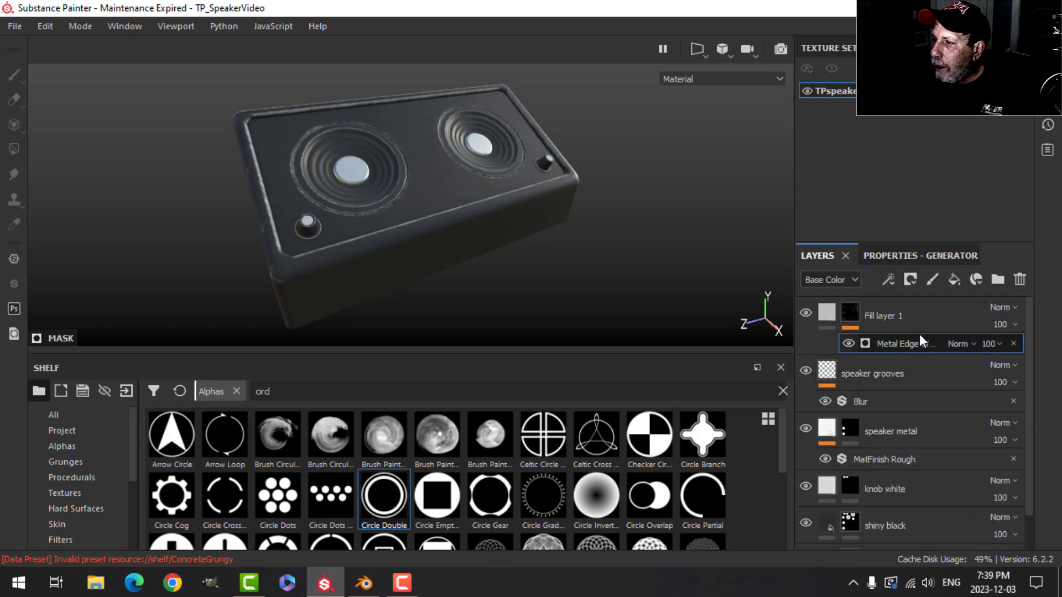
pyautogui.click(999, 344)
pyautogui.moveTo(1041, 375); pyautogui.dragTo(998, 369)
pyautogui.keyDown('alt'); pyautogui.moveTo(575, 167); pyautogui.dragTo(471, 195); pyautogui.keyUp('alt')
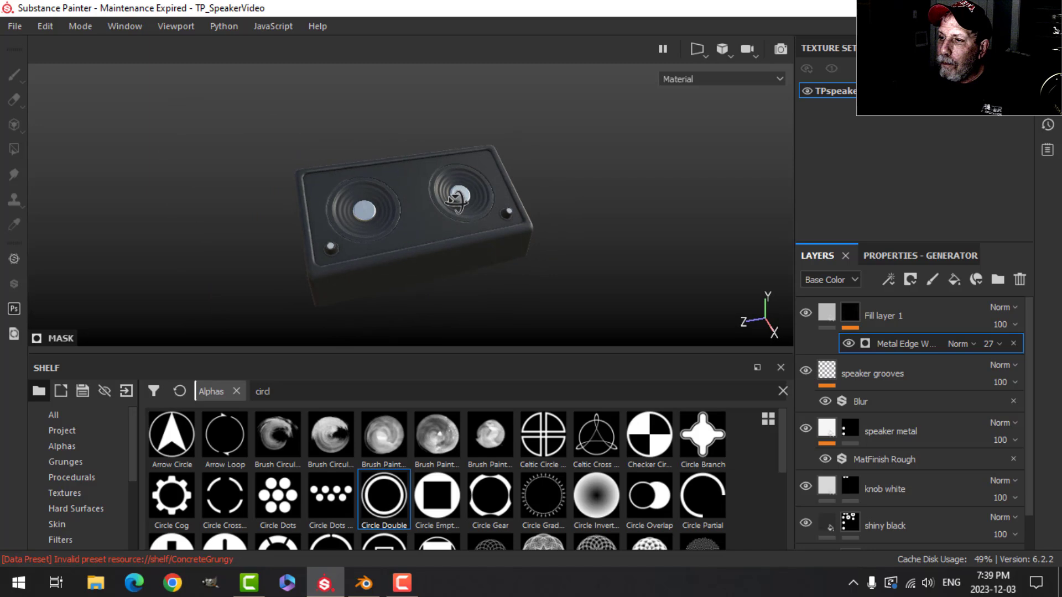
pyautogui.click(995, 344)
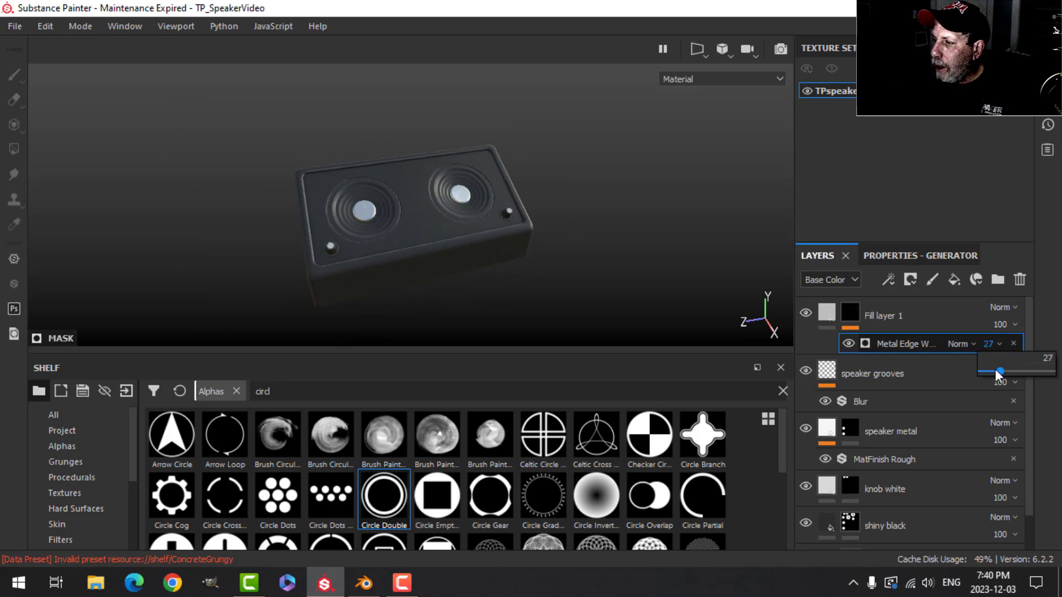
pyautogui.moveTo(1001, 377); pyautogui.dragTo(1002, 377)
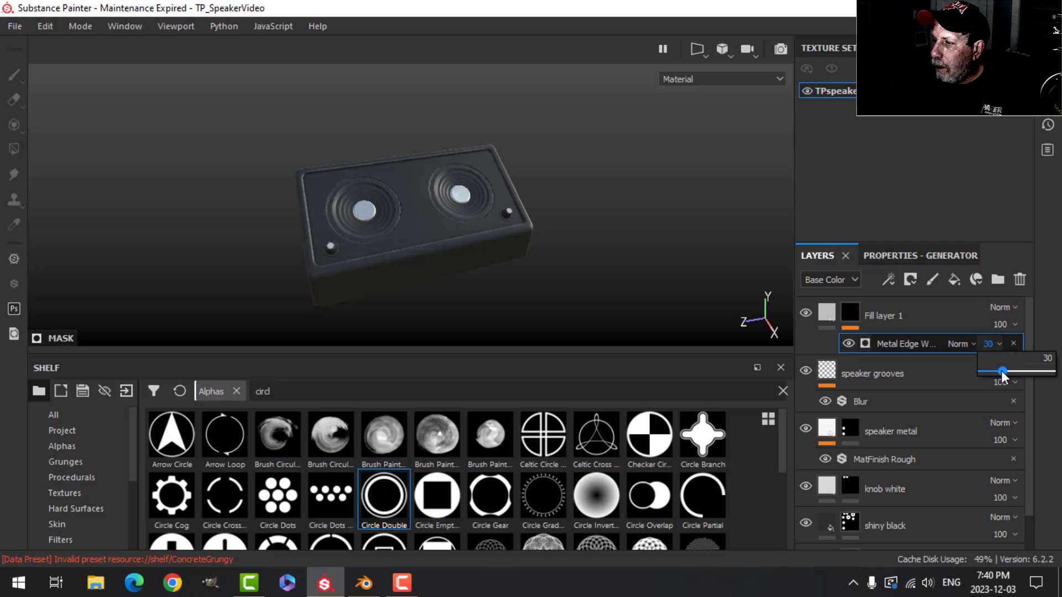
# Step: Rename the fill layer carrying the Metal Edge Wear mask as edges
pyautogui.moveTo(569, 233)
pyautogui.keyDown('alt'); pyautogui.mouseDown()
pyautogui.moveTo(562, 218)
pyautogui.moveTo(572, 237)
pyautogui.mouseUp(); pyautogui.keyUp('alt')
pyautogui.scroll(3, 571, 243)
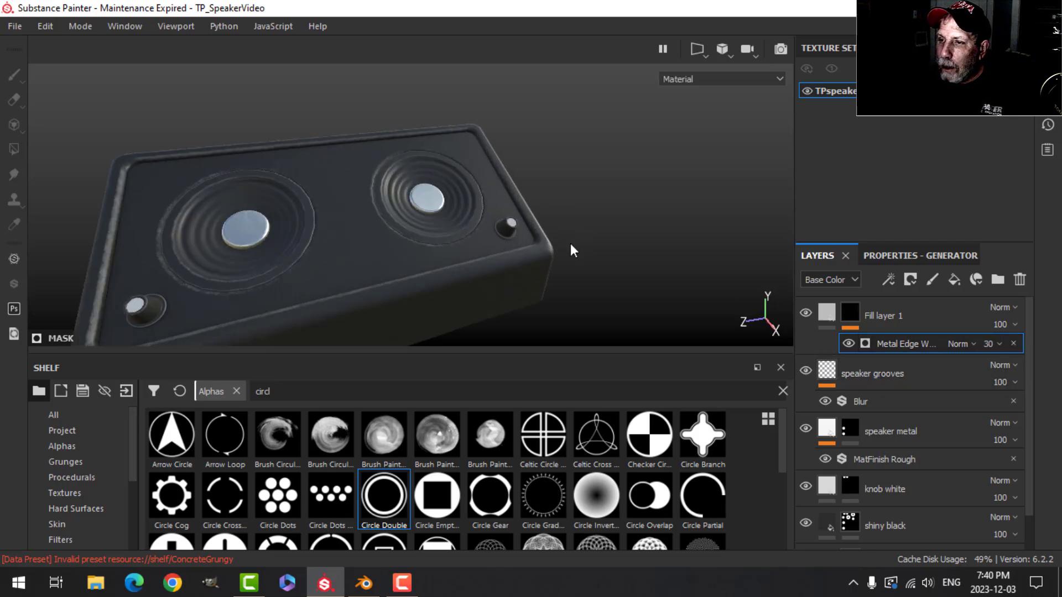
pyautogui.scroll(-3, 569, 252)
pyautogui.keyDown('alt'); pyautogui.moveTo(517, 256); pyautogui.dragTo(388, 184); pyautogui.keyUp('alt')
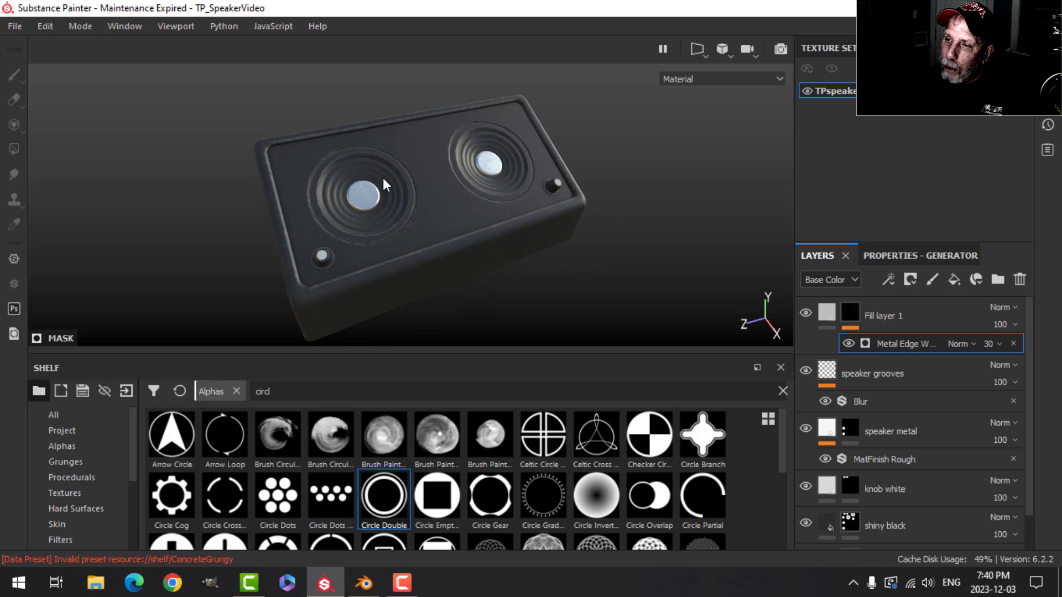
pyautogui.scroll(-2, 506, 250)
pyautogui.keyDown('alt'); pyautogui.moveTo(507, 250); pyautogui.dragTo(494, 242); pyautogui.keyUp('alt')
pyautogui.click(833, 311)
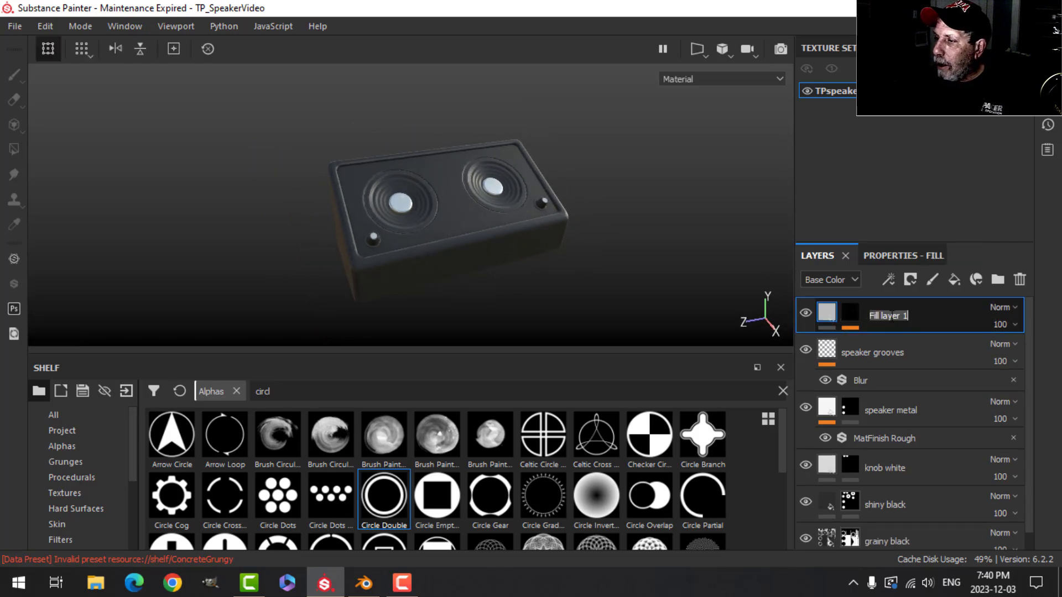
pyautogui.write('edges')
pyautogui.press('Return')
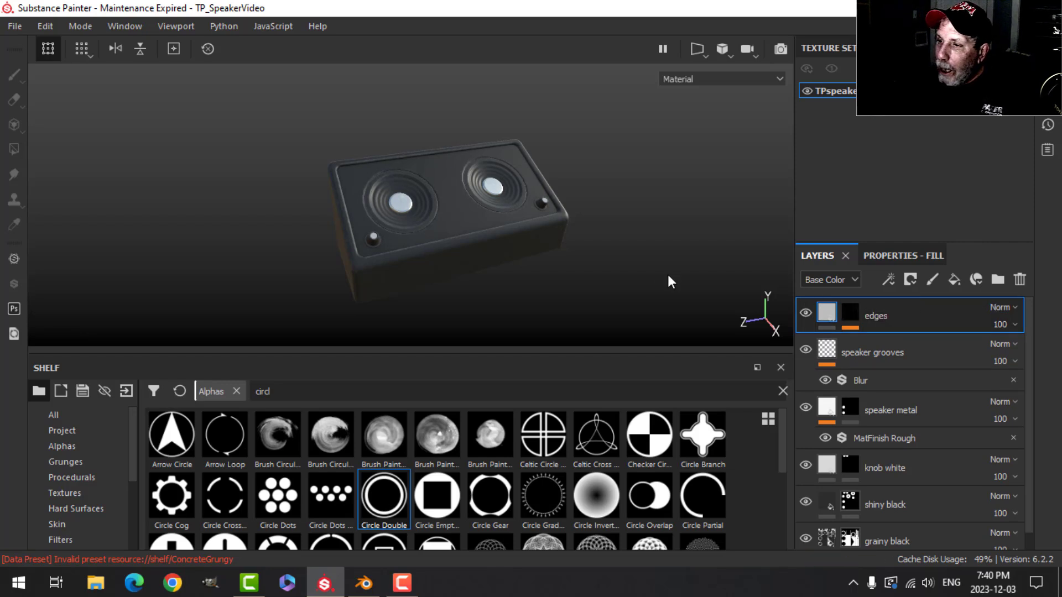
# Step: Add a fill layer above edges with only the height channel active and set its height to about -0.10
pyautogui.keyDown('alt'); pyautogui.moveTo(499, 263); pyautogui.dragTo(509, 244); pyautogui.keyUp('alt')
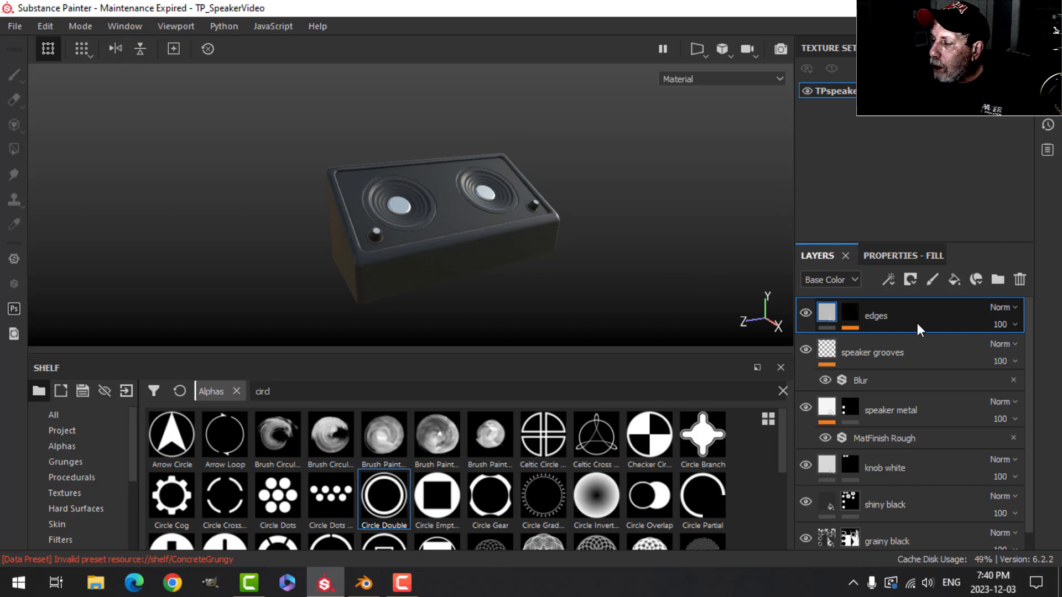
pyautogui.click(959, 280)
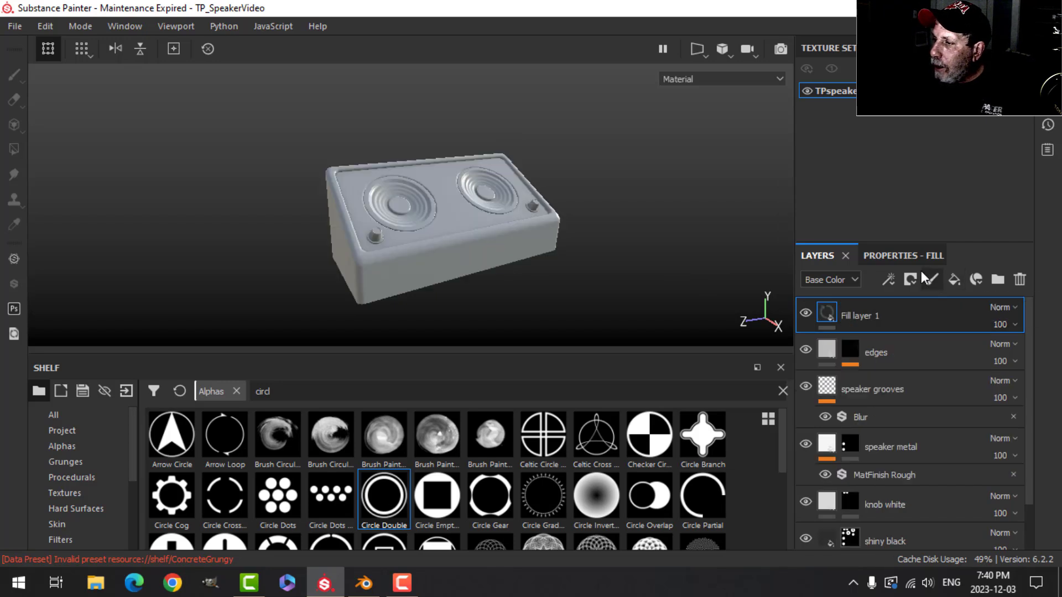
pyautogui.click(871, 351)
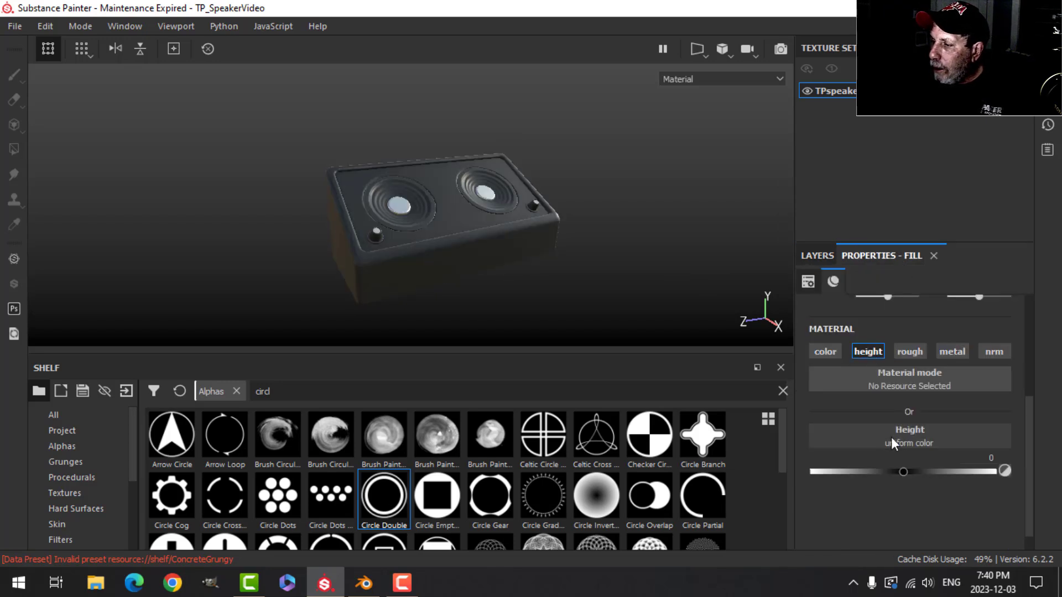
pyautogui.moveTo(891, 471)
pyautogui.mouseDown()
pyautogui.moveTo(901, 473)
pyautogui.moveTo(892, 472)
pyautogui.mouseUp()
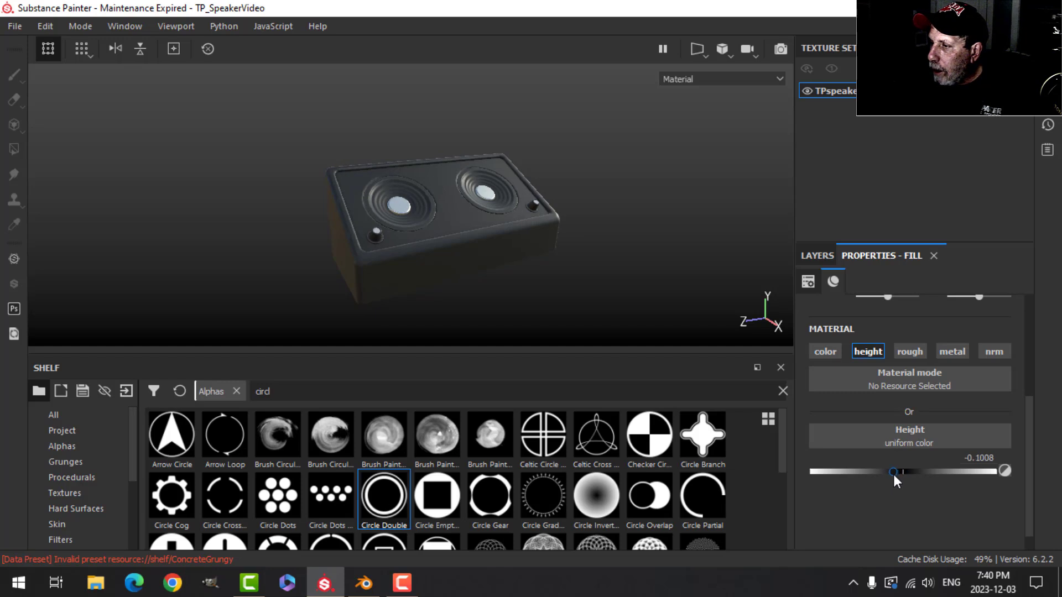
# Step: Give the new height layer a black mask and add a fill using the Grunge Scratches Rough texture to it
pyautogui.click(817, 255)
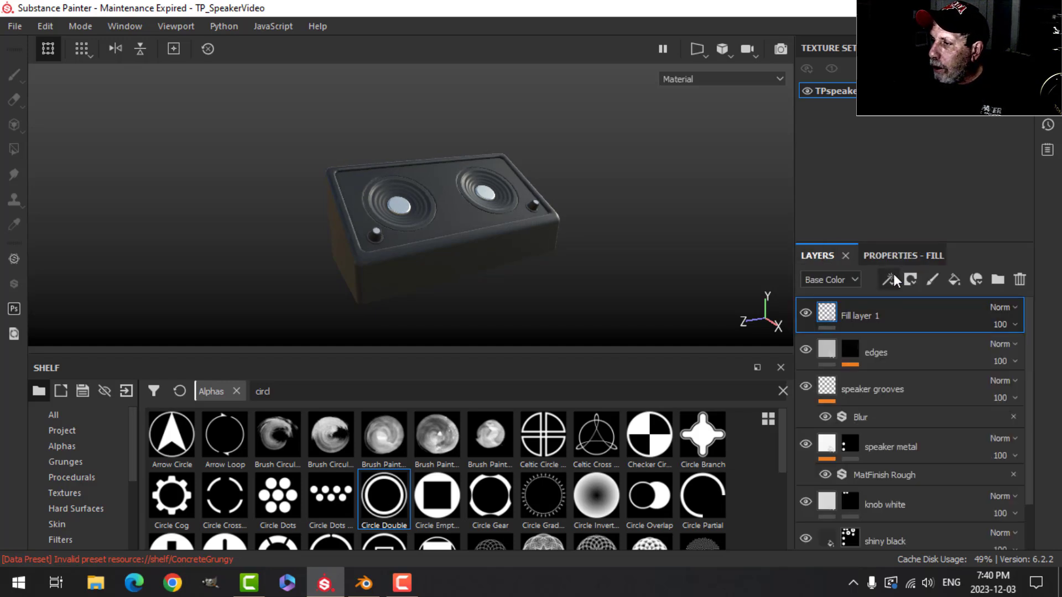
pyautogui.click(910, 279)
pyautogui.click(929, 316)
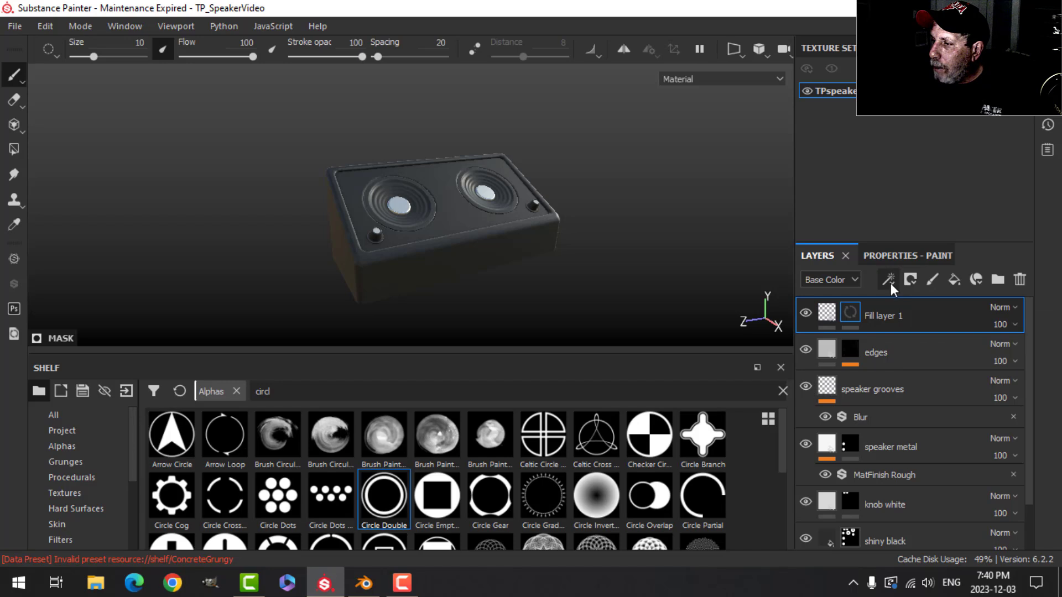
pyautogui.click(910, 279)
pyautogui.click(925, 335)
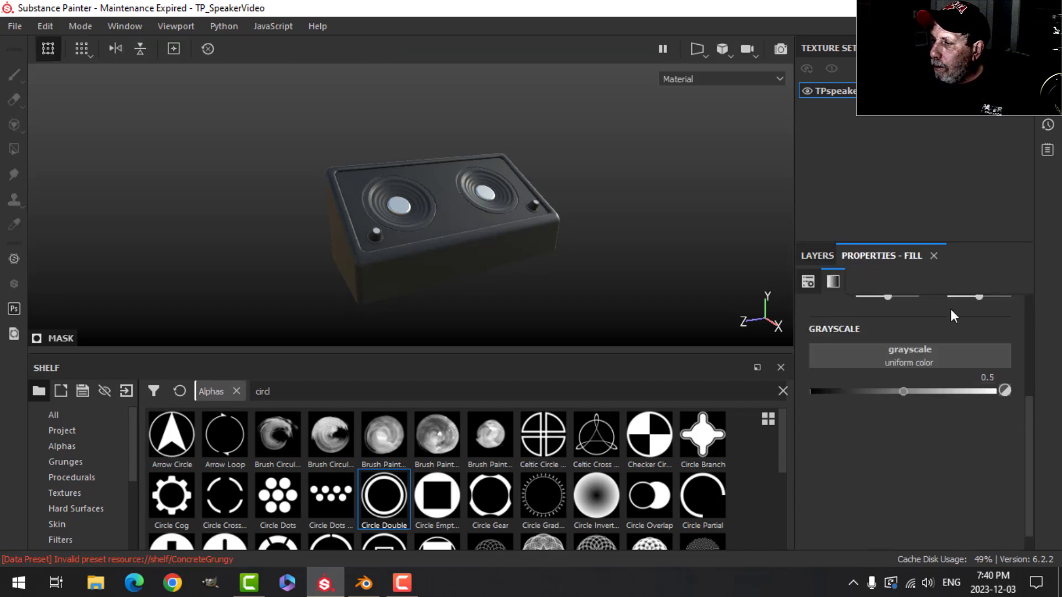
pyautogui.click(911, 352)
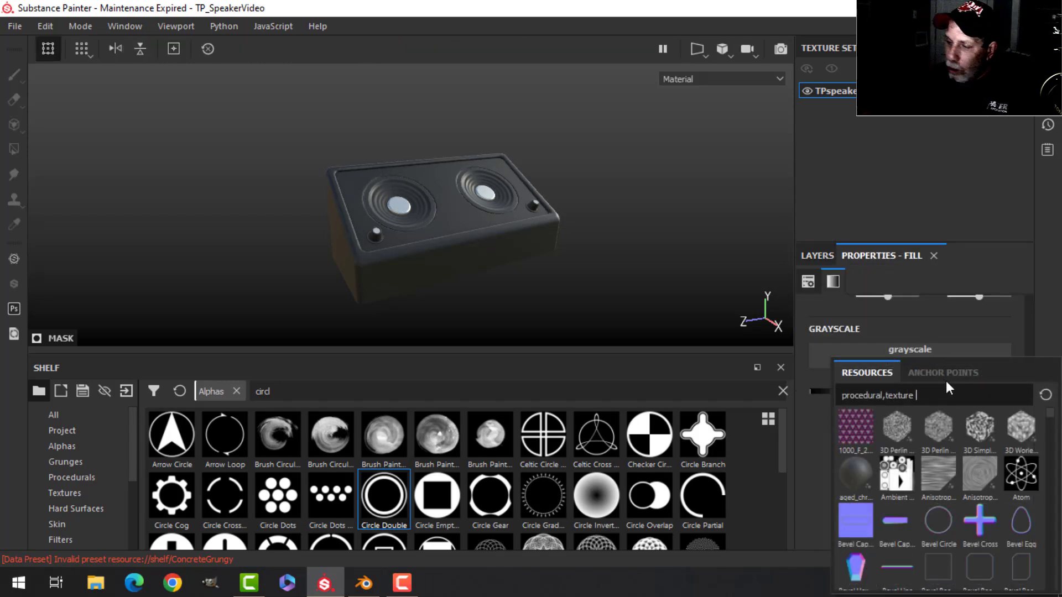
pyautogui.write('scrat')
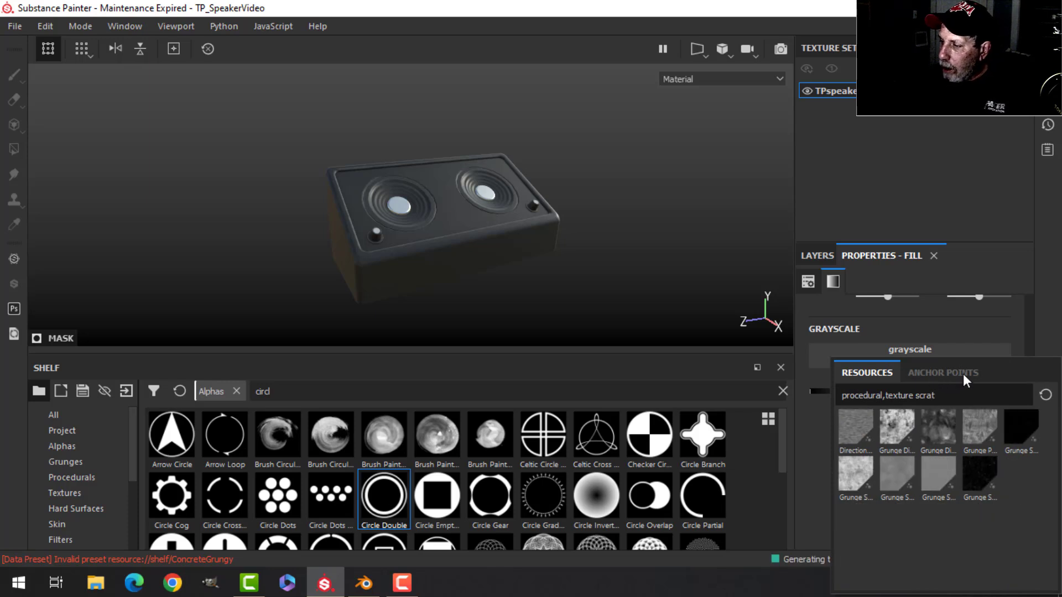
pyautogui.click(938, 470)
# Step: Set the scratch texture's Balance to 0.21, Contrast to 0.17 and Scratch Width to 0.32
pyautogui.keyDown('alt'); pyautogui.moveTo(505, 268); pyautogui.dragTo(470, 260); pyautogui.keyUp('alt')
pyautogui.moveTo(916, 498); pyautogui.dragTo(862, 500)
pyautogui.keyDown('alt'); pyautogui.moveTo(454, 260); pyautogui.dragTo(432, 223); pyautogui.keyUp('alt')
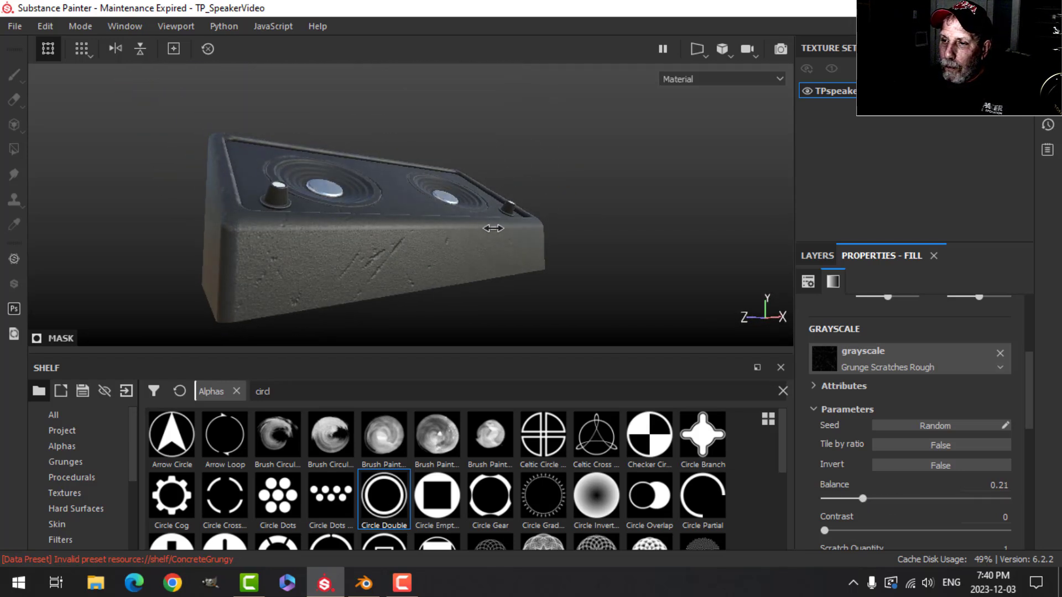
pyautogui.scroll(-3, 884, 498)
pyautogui.scroll(-2, 884, 494)
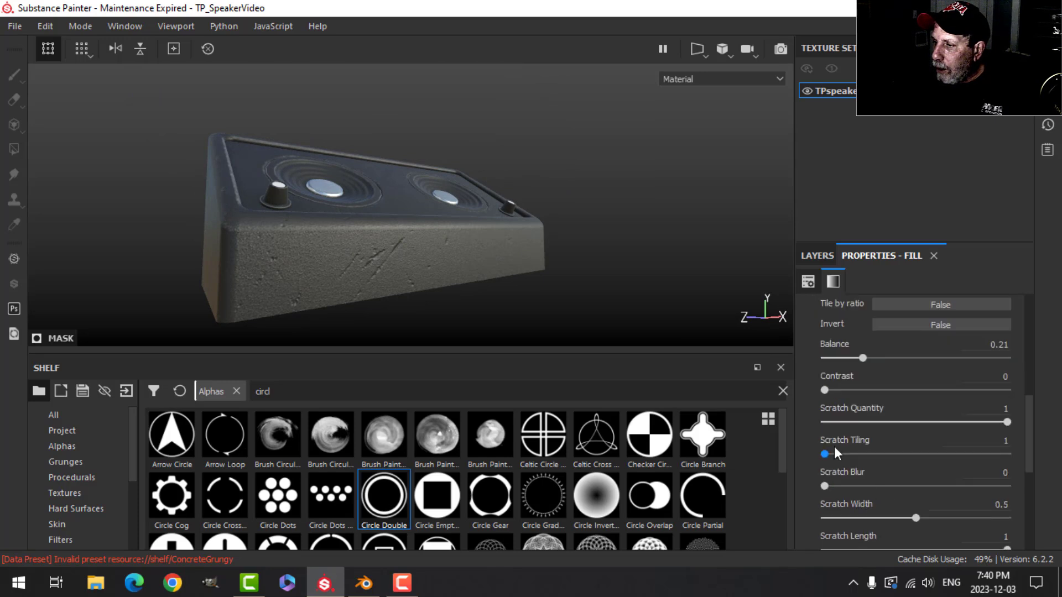
pyautogui.moveTo(825, 390); pyautogui.dragTo(854, 390)
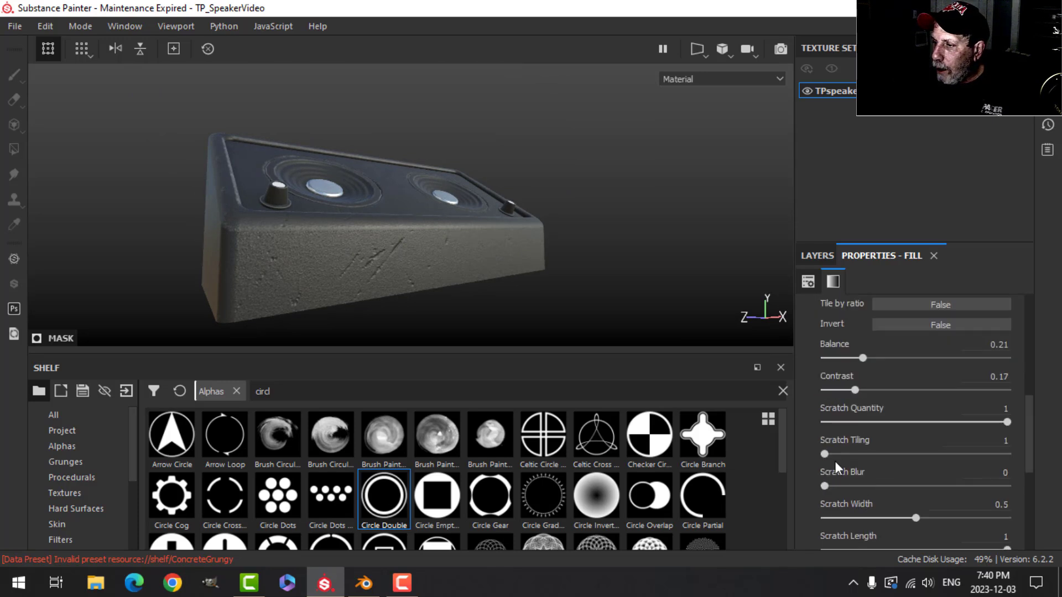
pyautogui.moveTo(908, 518); pyautogui.dragTo(882, 519)
pyautogui.moveTo(608, 243)
pyautogui.keyDown('alt'); pyautogui.mouseDown()
pyautogui.moveTo(546, 232)
pyautogui.moveTo(568, 179)
pyautogui.moveTo(572, 254)
pyautogui.moveTo(591, 193)
pyautogui.moveTo(592, 232)
pyautogui.mouseUp(); pyautogui.keyUp('alt')
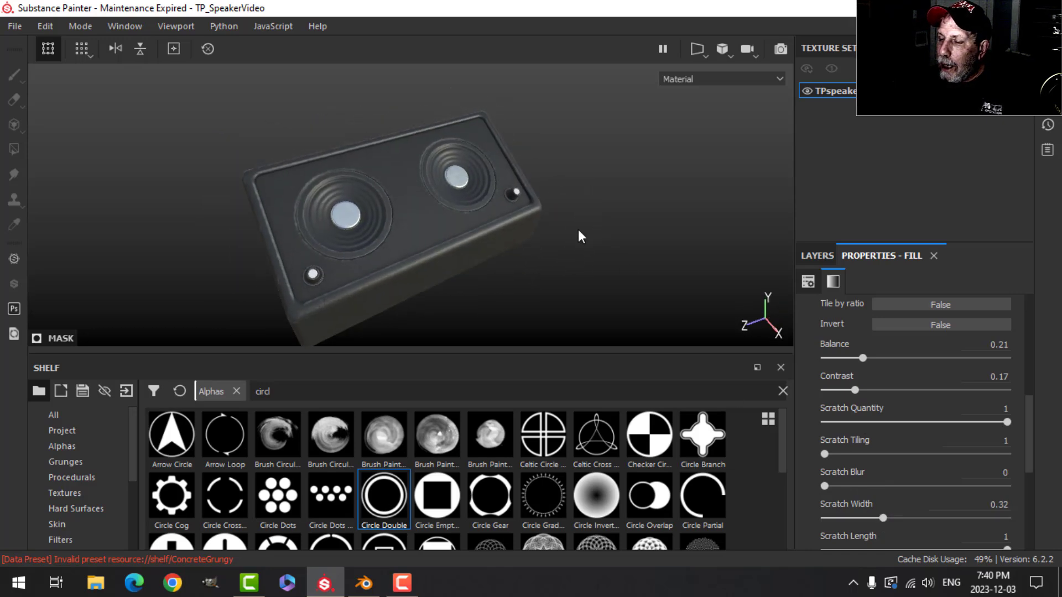
pyautogui.keyDown('alt'); pyautogui.moveTo(523, 272); pyautogui.dragTo(511, 233); pyautogui.keyUp('alt')
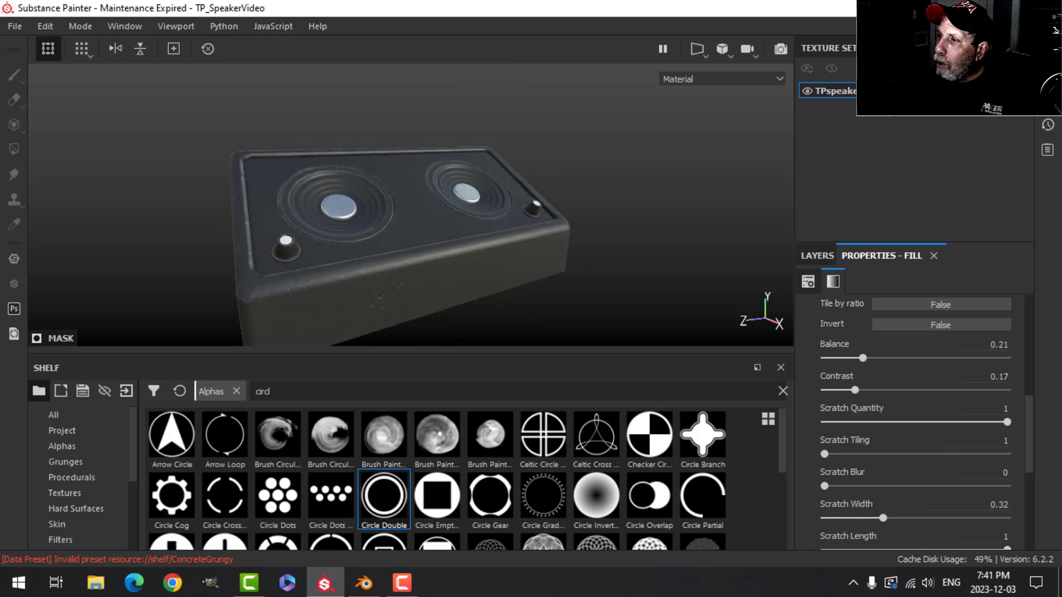
# Step: Check the texture set's resolution in its settings
pyautogui.click(907, 48)
pyautogui.scroll(6, 893, 166)
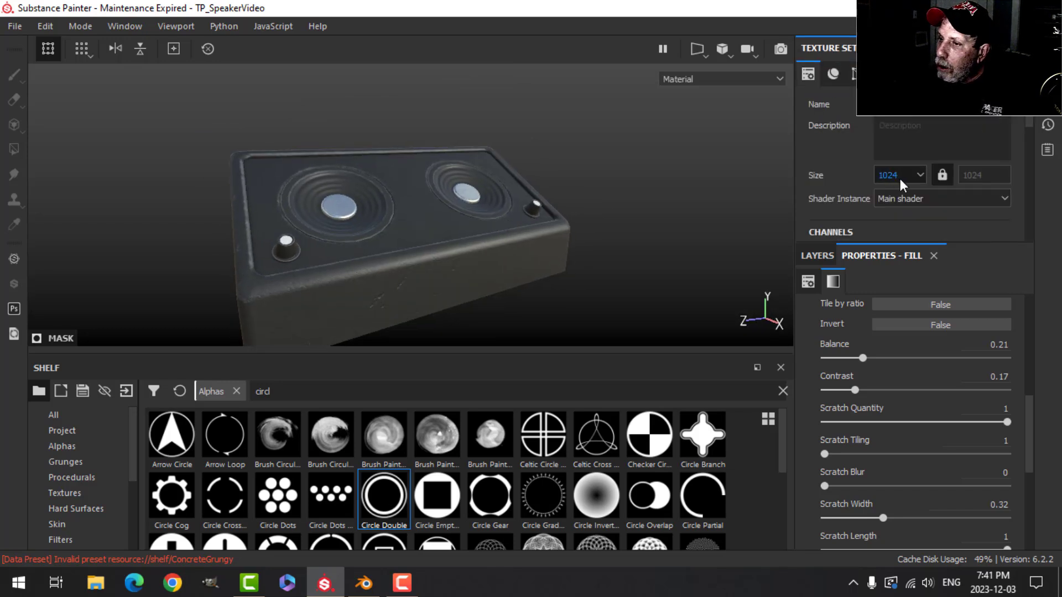
pyautogui.keyDown('alt'); pyautogui.moveTo(530, 228); pyautogui.dragTo(595, 246); pyautogui.keyUp('alt')
# Step: Rename the masked height layer as scratches
pyautogui.click(818, 256)
pyautogui.doubleClick(885, 315)
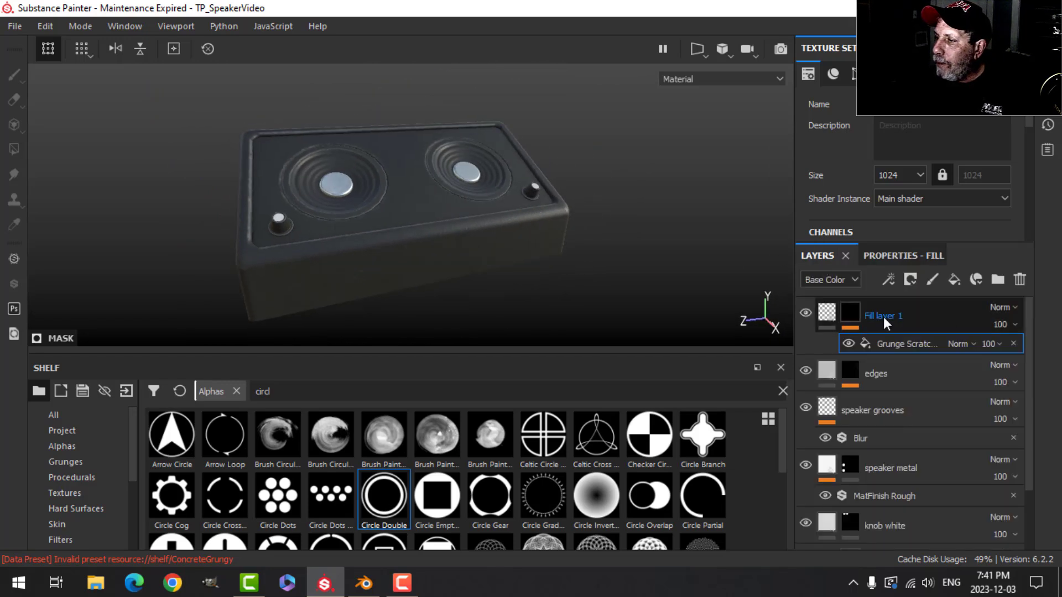
pyautogui.write('scratches')
pyautogui.press('Return')
# Step: Add a fill layer above scratches with only color and roughness active, and set its Roughness to 1
pyautogui.click(954, 279)
pyautogui.click(908, 255)
pyautogui.click(912, 330)
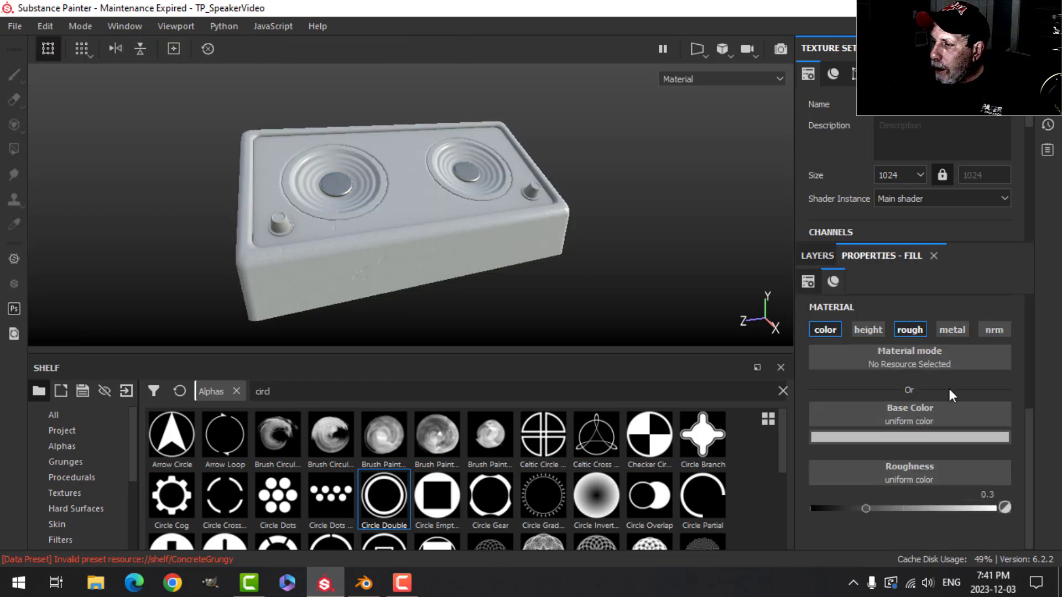
pyautogui.moveTo(866, 508); pyautogui.dragTo(1011, 503)
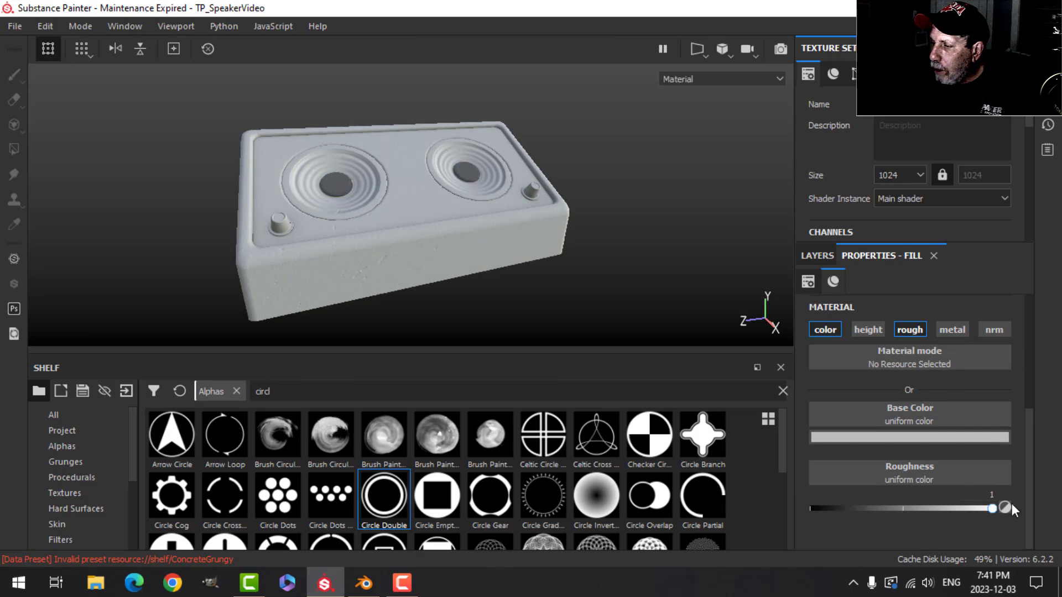
# Step: Set the new fill layer's base color to a dark brown with RGB values 0.021, 0.011 and 0.000
pyautogui.click(927, 436)
pyautogui.click(1032, 256)
pyautogui.moveTo(981, 400); pyautogui.dragTo(944, 376)
pyautogui.click(948, 377)
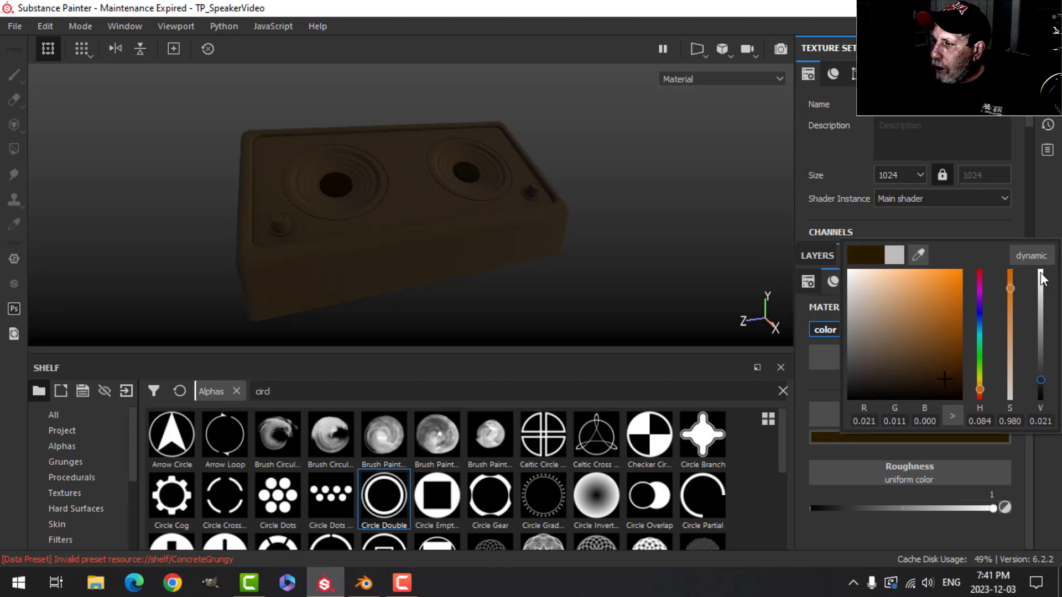
# Step: Give the brown fill layer a black mask and add a Dirt generator to it
pyautogui.click(832, 254)
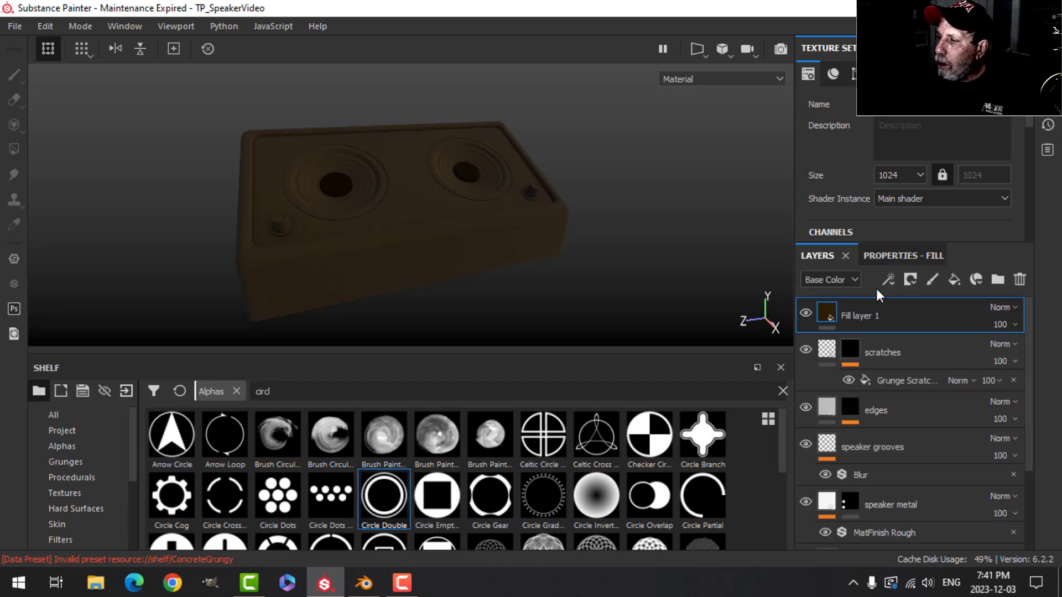
pyautogui.click(910, 279)
pyautogui.click(935, 315)
pyautogui.click(889, 280)
pyautogui.click(918, 300)
pyautogui.click(904, 255)
pyautogui.click(906, 304)
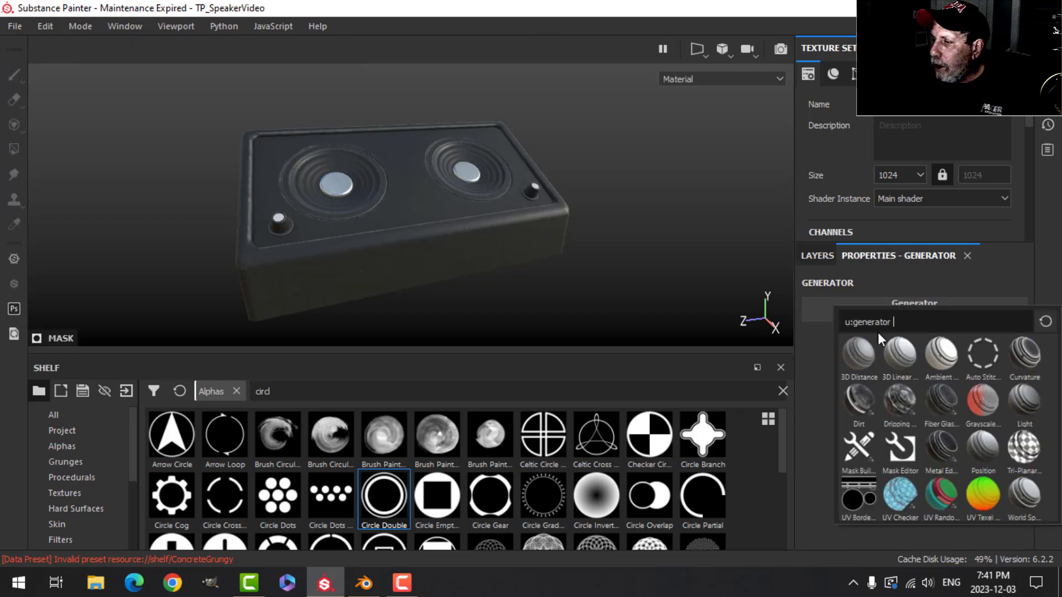
# Step: Set the Dirt generator's Dirt Level to about 0.65
pyautogui.keyDown('alt'); pyautogui.moveTo(608, 273); pyautogui.dragTo(585, 244); pyautogui.keyUp('alt')
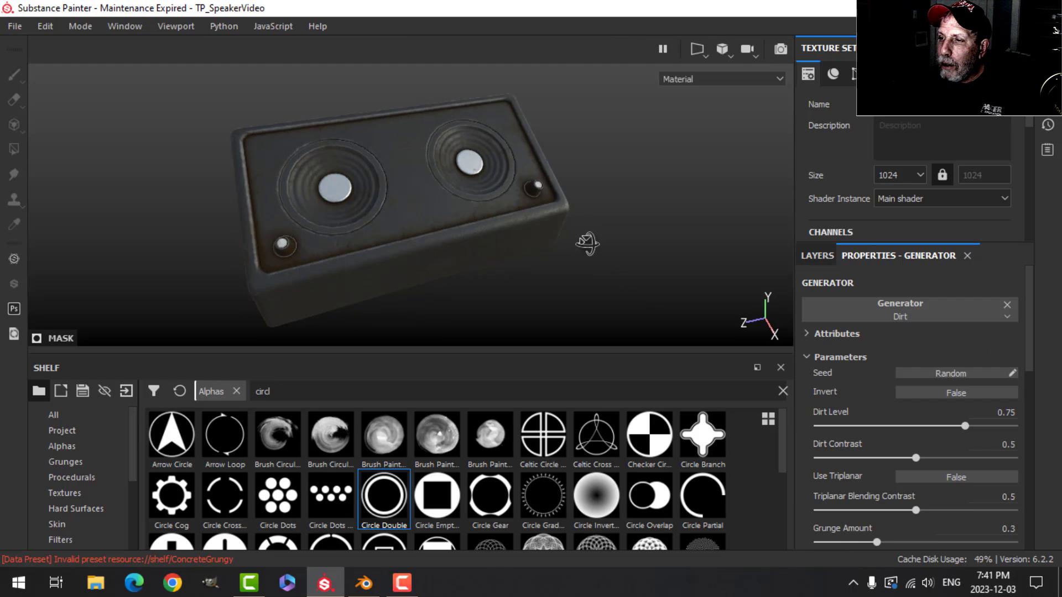
pyautogui.moveTo(965, 425); pyautogui.dragTo(941, 425)
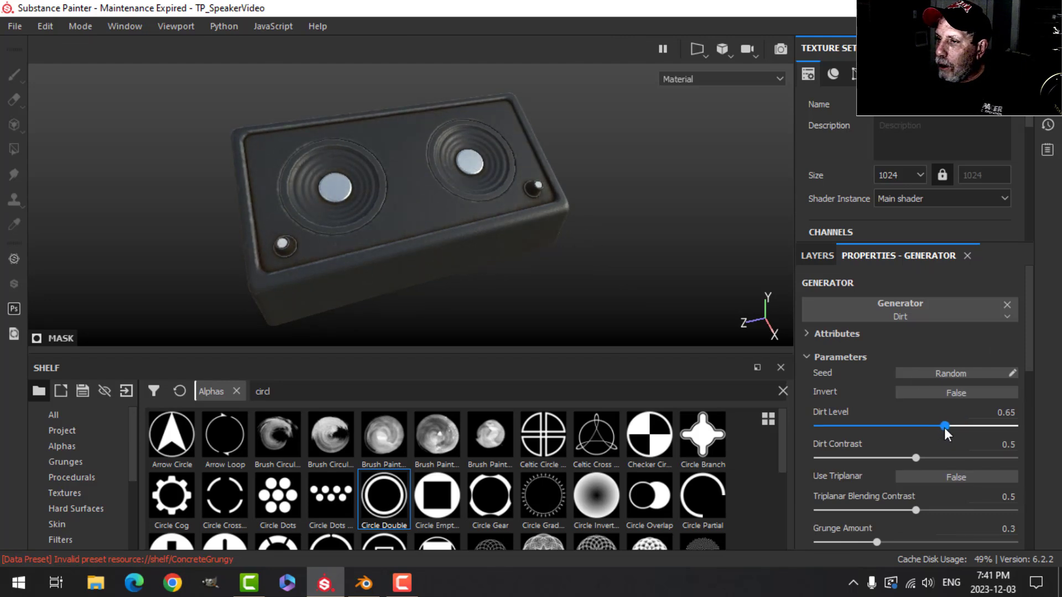
pyautogui.keyDown('alt'); pyautogui.moveTo(431, 239); pyautogui.dragTo(519, 221); pyautogui.keyUp('alt')
# Step: Rename the brown fill layer as dirt and select its fill content
pyautogui.click(816, 256)
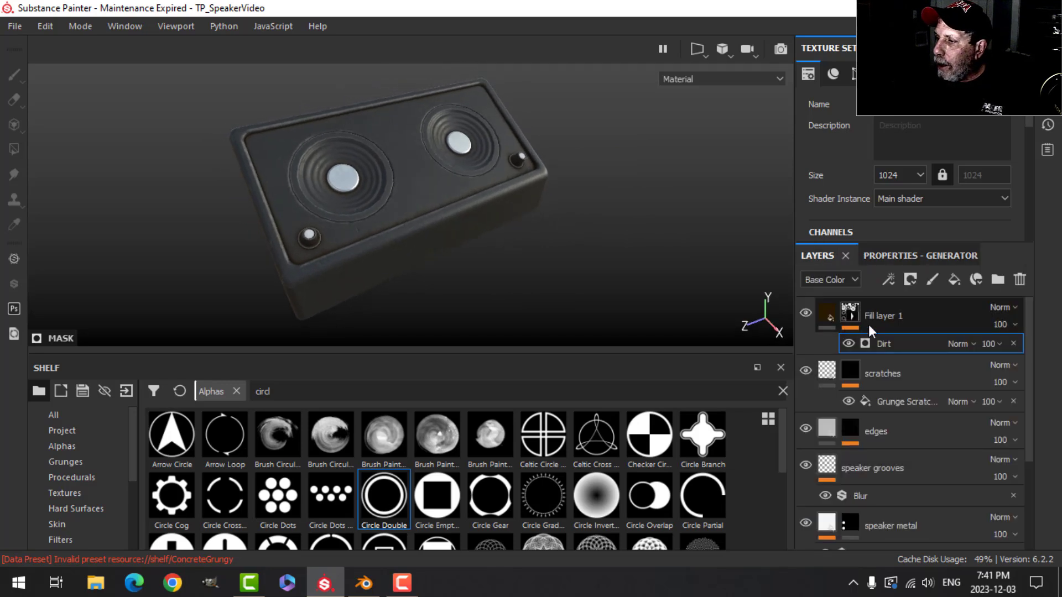
pyautogui.doubleClick(918, 316)
pyautogui.write('dirt')
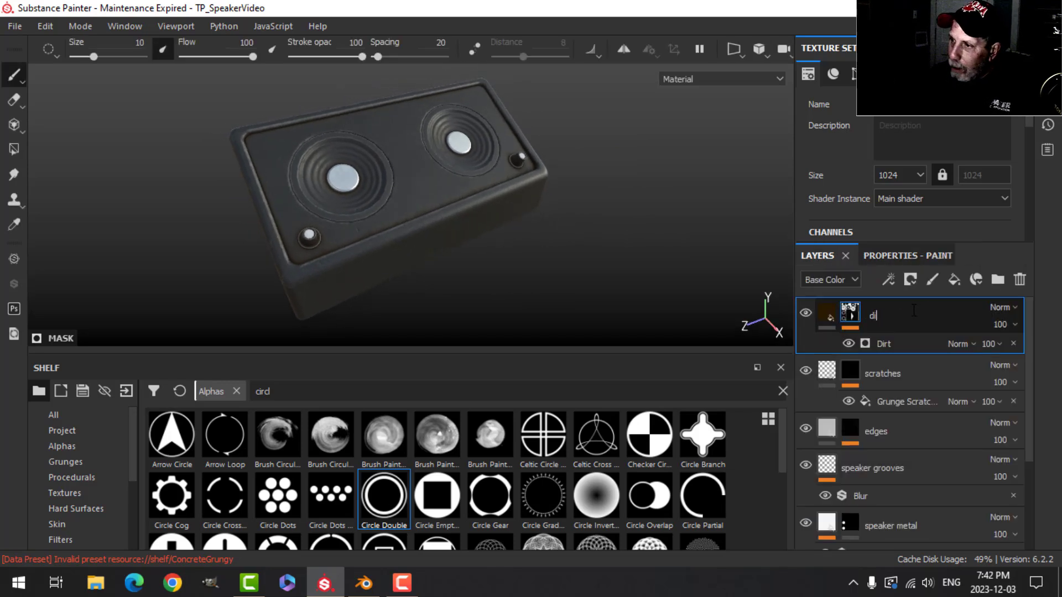
pyautogui.click(827, 314)
# Step: Switch the viewport to orthographic projection and turn the model so the speaker's front face points at the camera
pyautogui.keyDown('alt'); pyautogui.moveTo(536, 235); pyautogui.dragTo(496, 217); pyautogui.keyUp('alt')
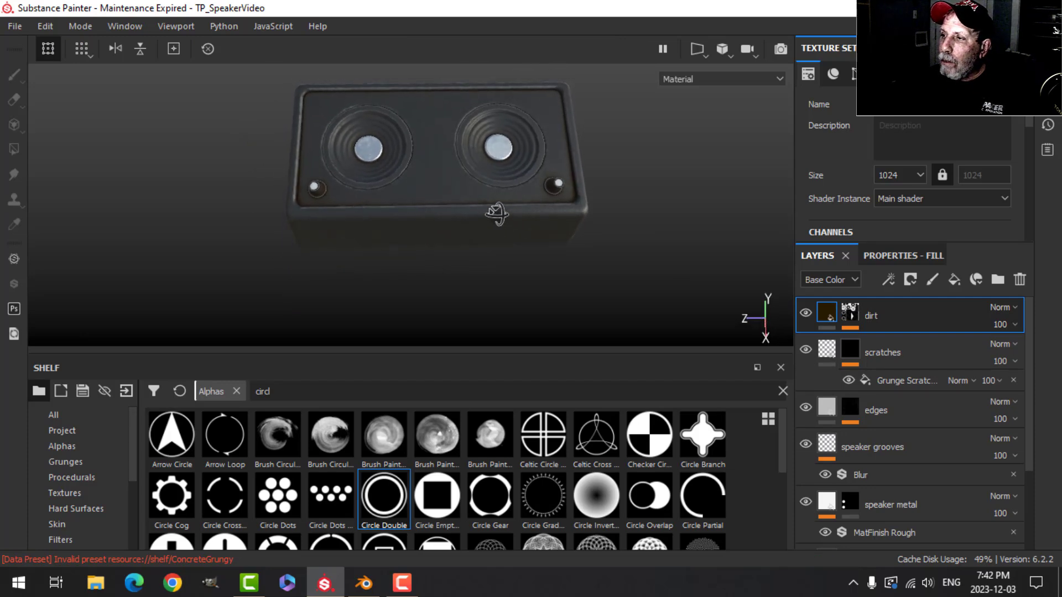
pyautogui.click(722, 49)
pyautogui.click(756, 91)
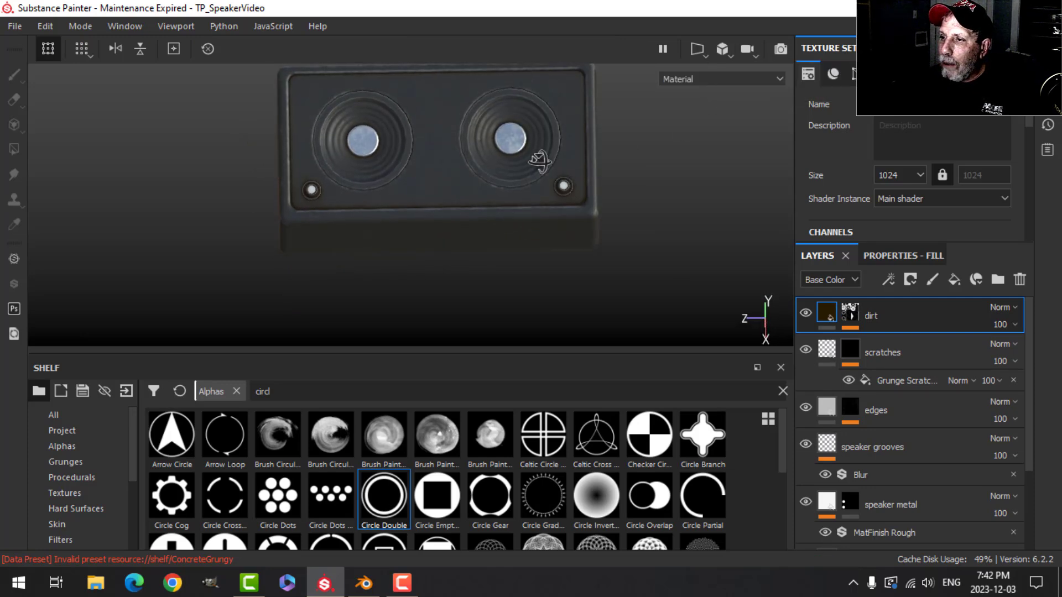
pyautogui.moveTo(529, 146)
pyautogui.keyDown('alt'); pyautogui.mouseDown()
pyautogui.moveTo(503, 180)
pyautogui.moveTo(501, 132)
pyautogui.moveTo(481, 123)
pyautogui.moveTo(500, 150)
pyautogui.moveTo(500, 178)
pyautogui.moveTo(505, 136)
pyautogui.moveTo(496, 132)
pyautogui.moveTo(506, 132)
pyautogui.mouseUp(); pyautogui.keyUp('alt')
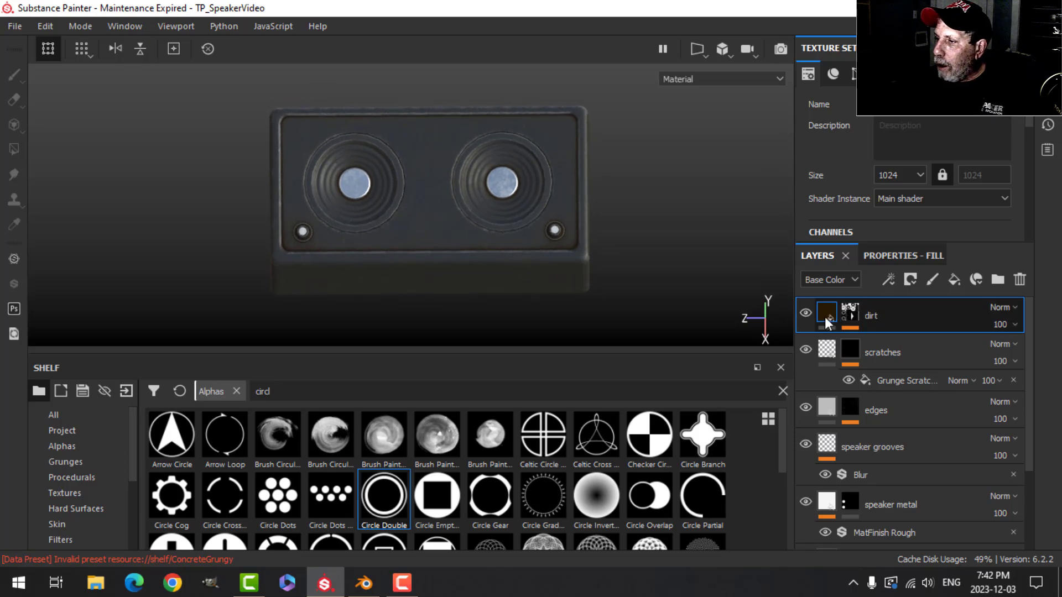
# Step: Add a paint layer above dirt and set the brush's height value to about -0.58
pyautogui.click(931, 281)
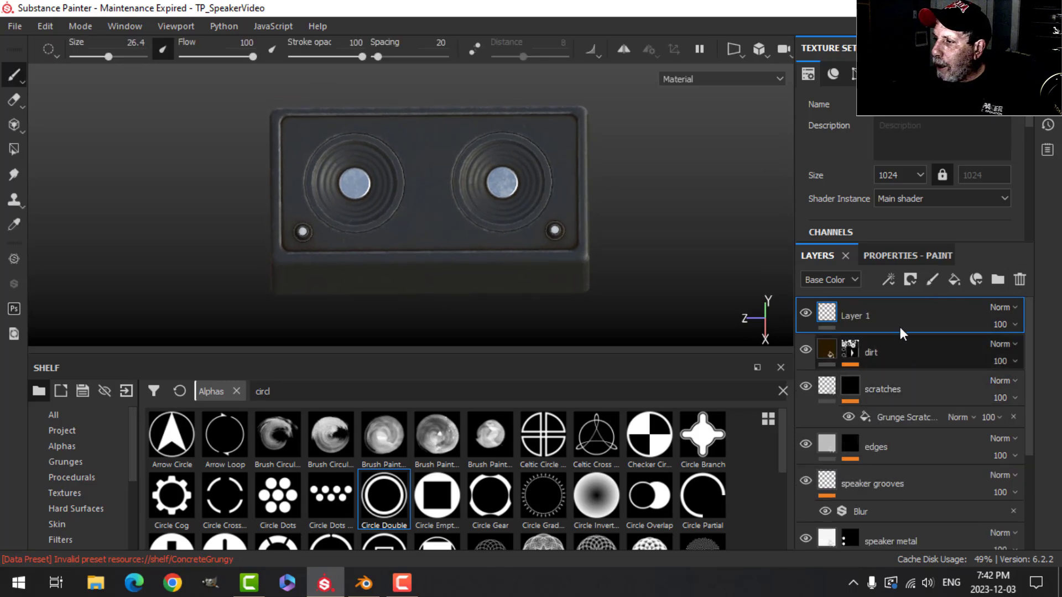
pyautogui.click(908, 255)
pyautogui.scroll(-2, 921, 442)
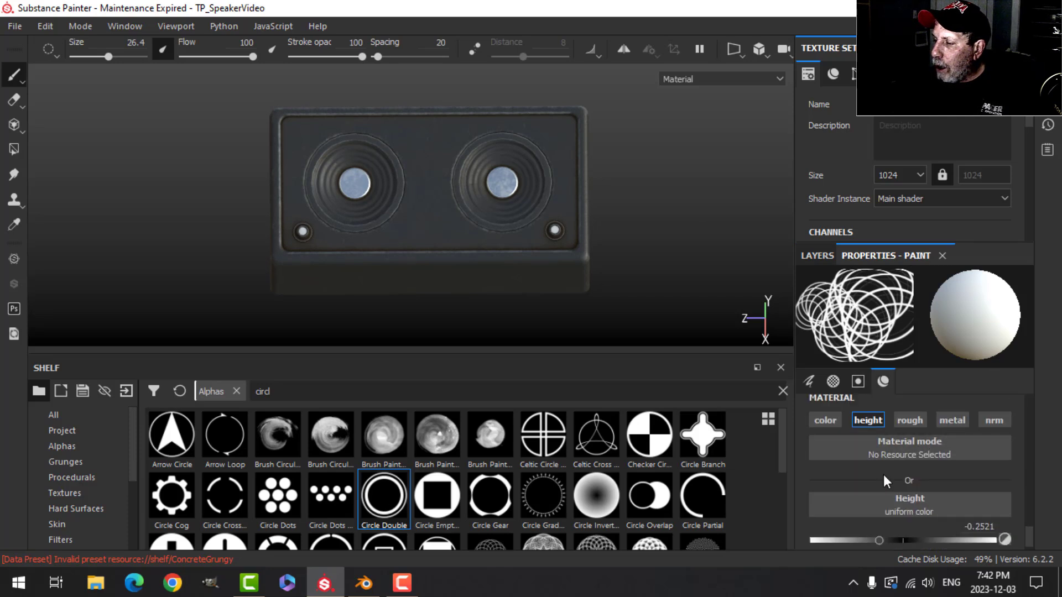
pyautogui.moveTo(884, 544); pyautogui.dragTo(850, 544)
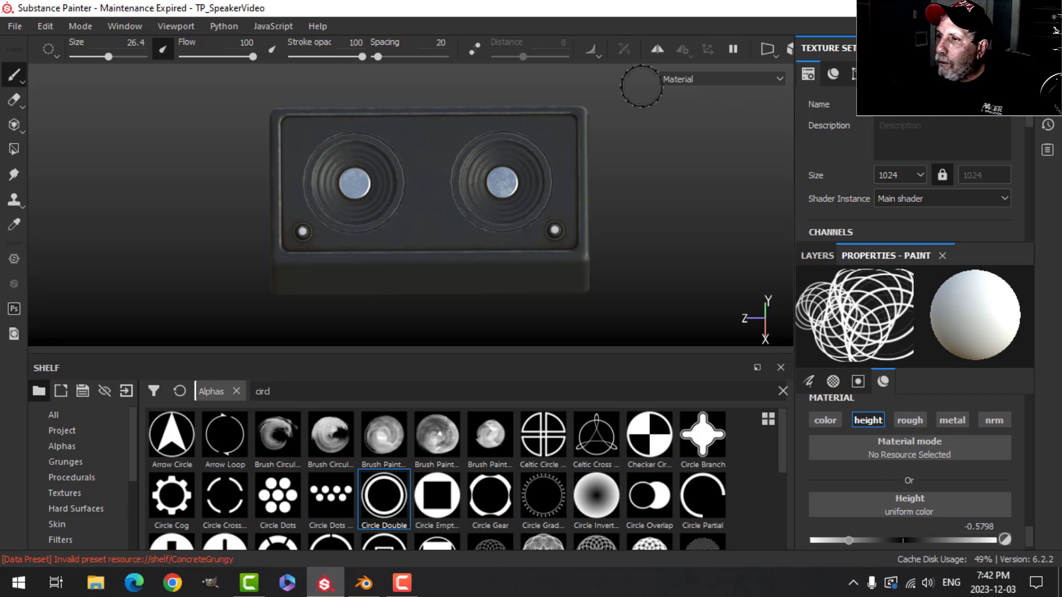
# Step: Turn on symmetry, search the alphas for bolt and load JRO_Bolts53_in as the brush alpha
pyautogui.click(657, 48)
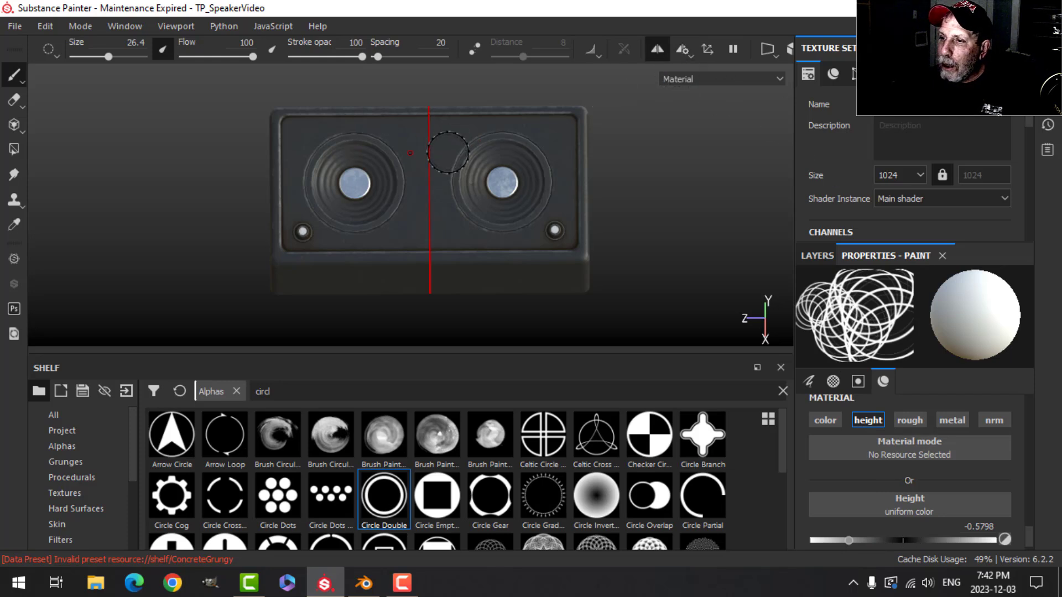
pyautogui.click(62, 446)
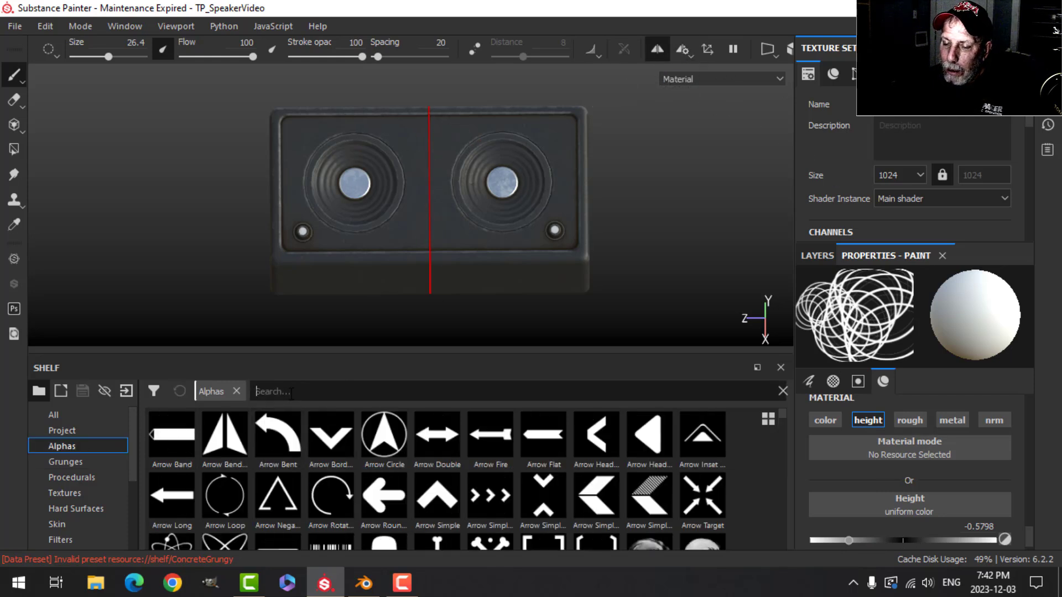
pyautogui.write('bolt')
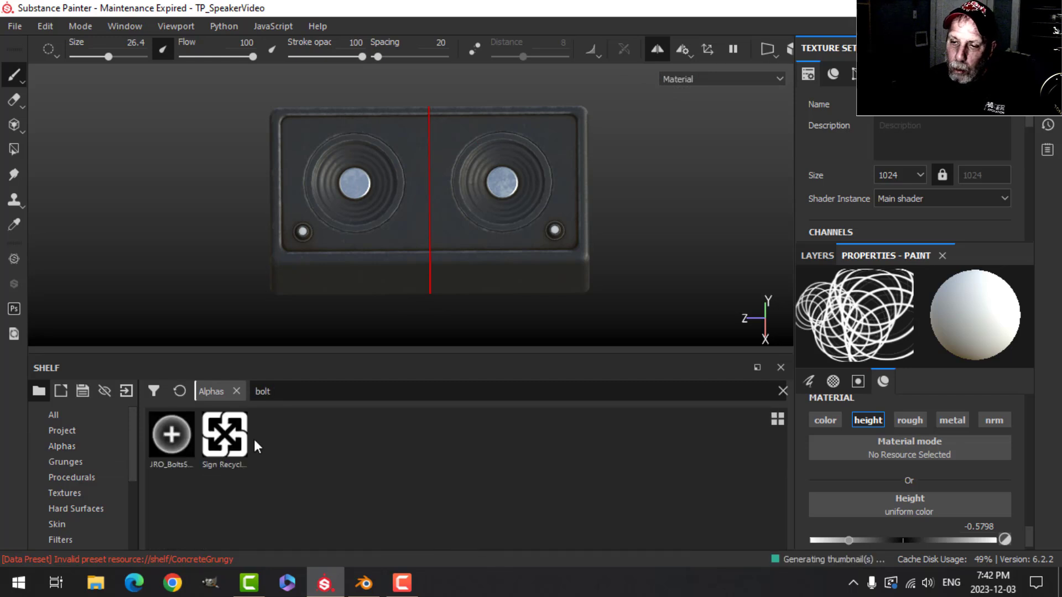
pyautogui.moveTo(172, 433)
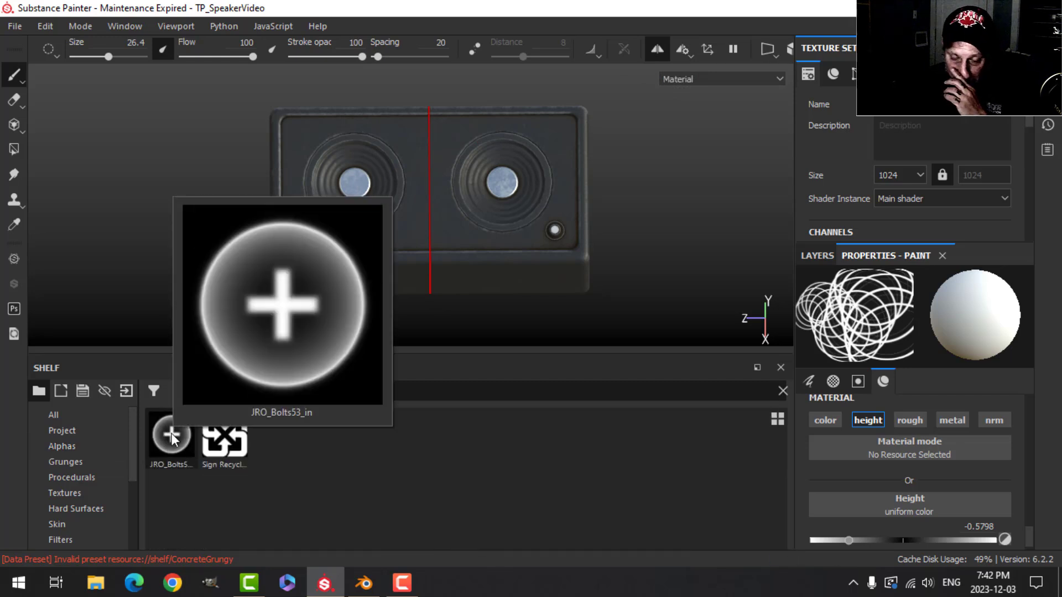
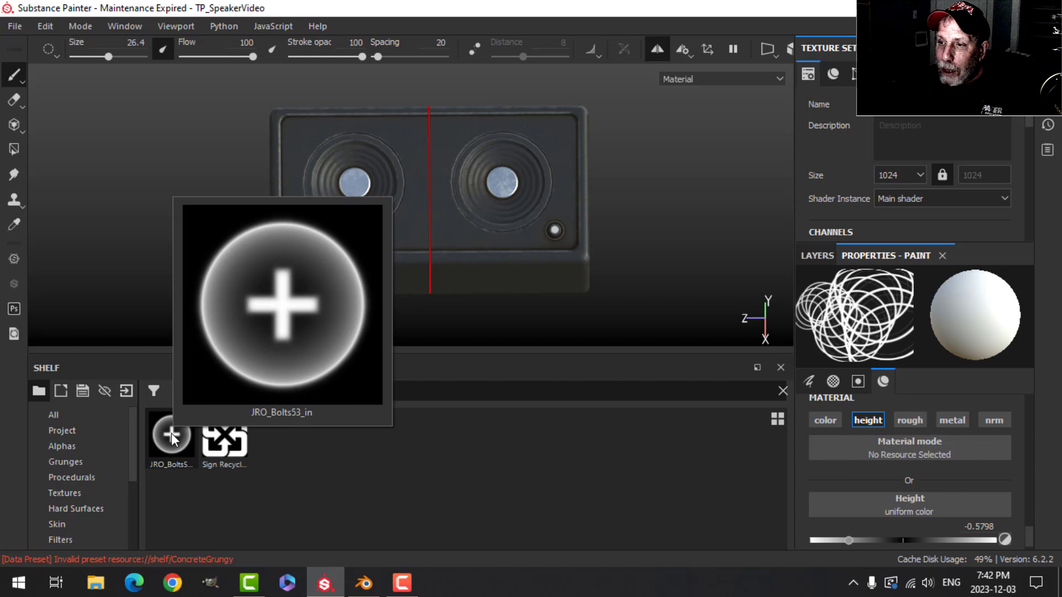
pyautogui.click(171, 433)
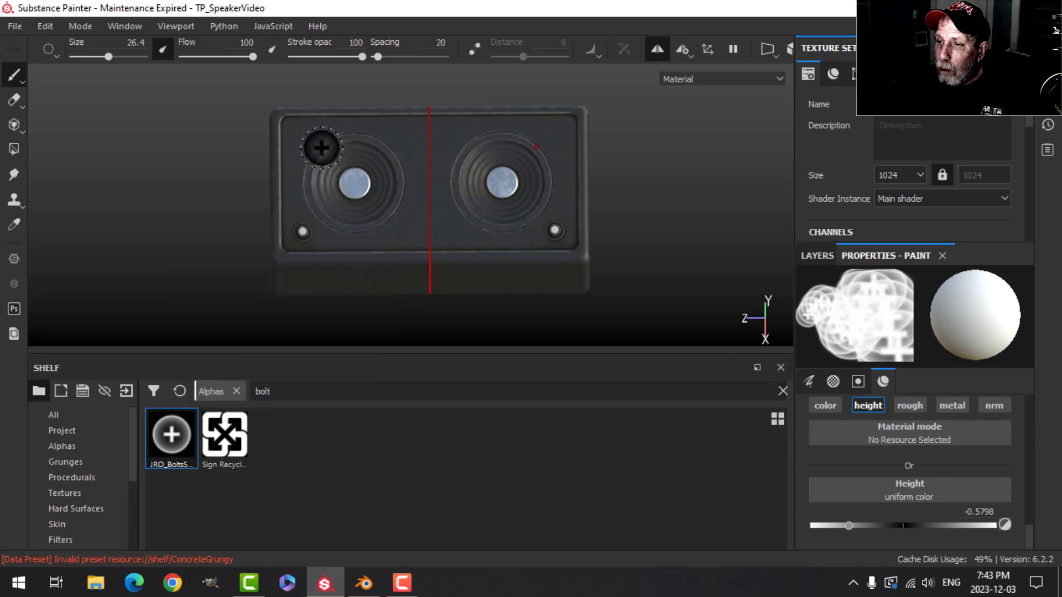
# Step: Reduce the brush size to 4.93 and stamp mirrored bolts in the four corners of the speaker's front panel
pyautogui.scroll(1, 322, 145)
pyautogui.press('[')
pyautogui.press('[')
pyautogui.press('[')
pyautogui.press('[')
pyautogui.press('[')
pyautogui.press('[')
pyautogui.press('[')
pyautogui.press('[')
pyautogui.press('[')
pyautogui.press('[')
pyautogui.press('[')
pyautogui.press('[')
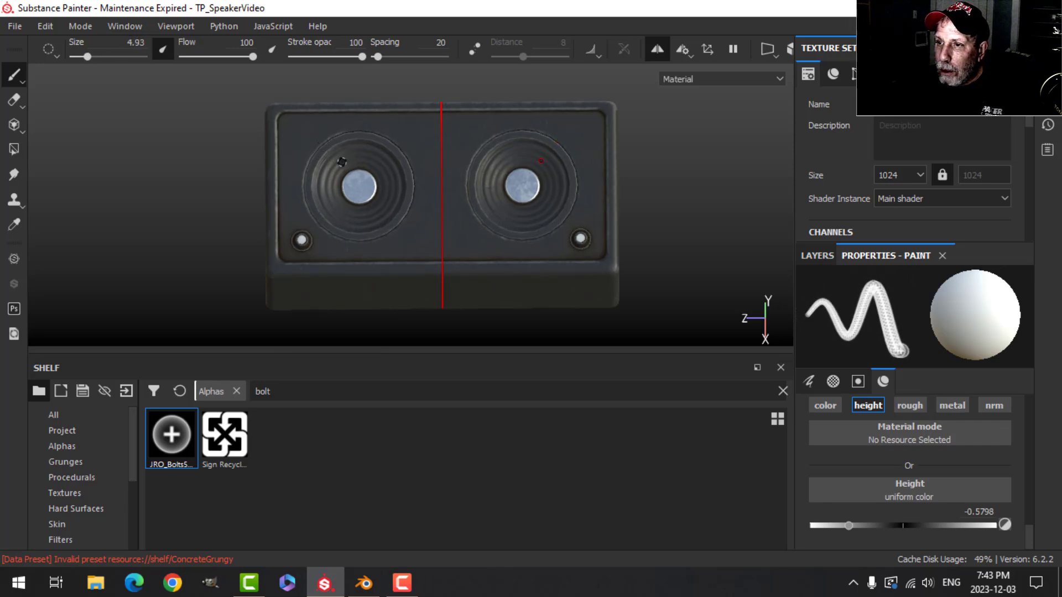
pyautogui.scroll(3, 344, 161)
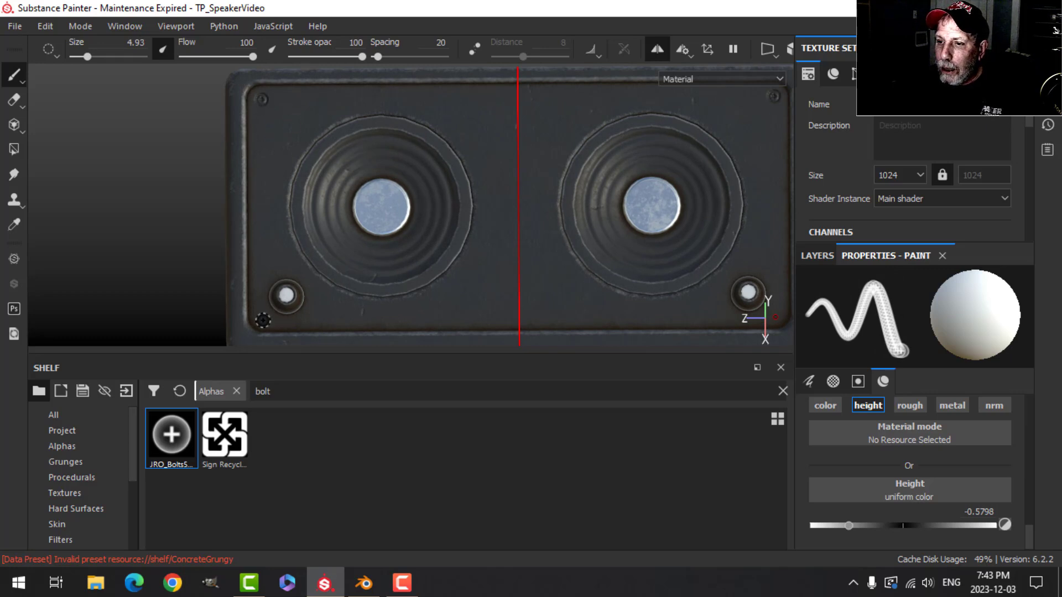
pyautogui.scroll(-3, 431, 291)
pyautogui.keyDown('alt'); pyautogui.moveTo(432, 290); pyautogui.dragTo(552, 256); pyautogui.keyUp('alt')
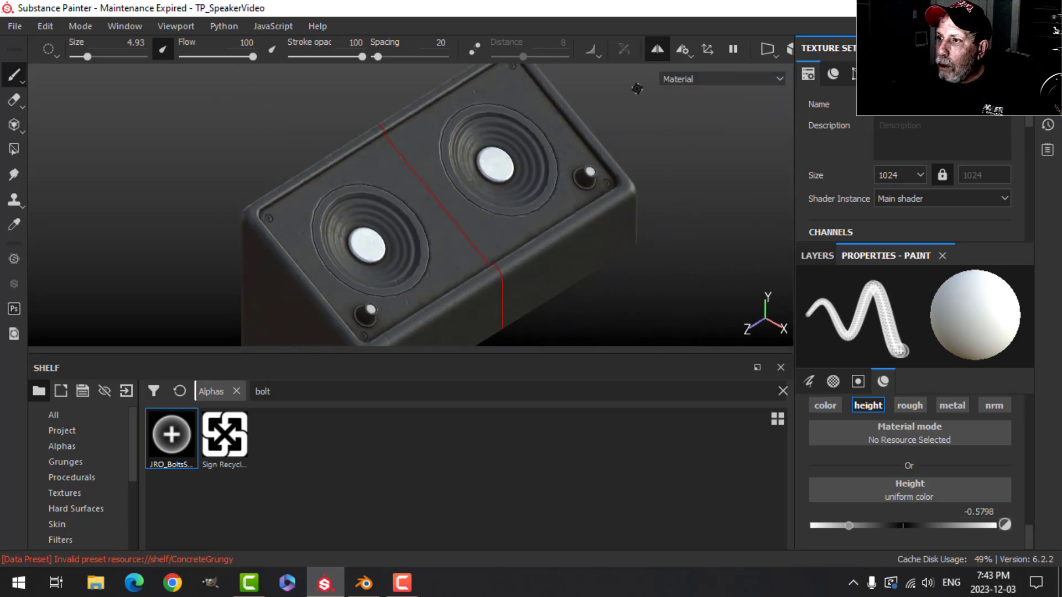
# Step: Turn symmetry off and switch the viewport back to perspective projection
pyautogui.click(661, 49)
pyautogui.keyDown('alt'); pyautogui.moveTo(604, 188); pyautogui.dragTo(601, 194); pyautogui.keyUp('alt')
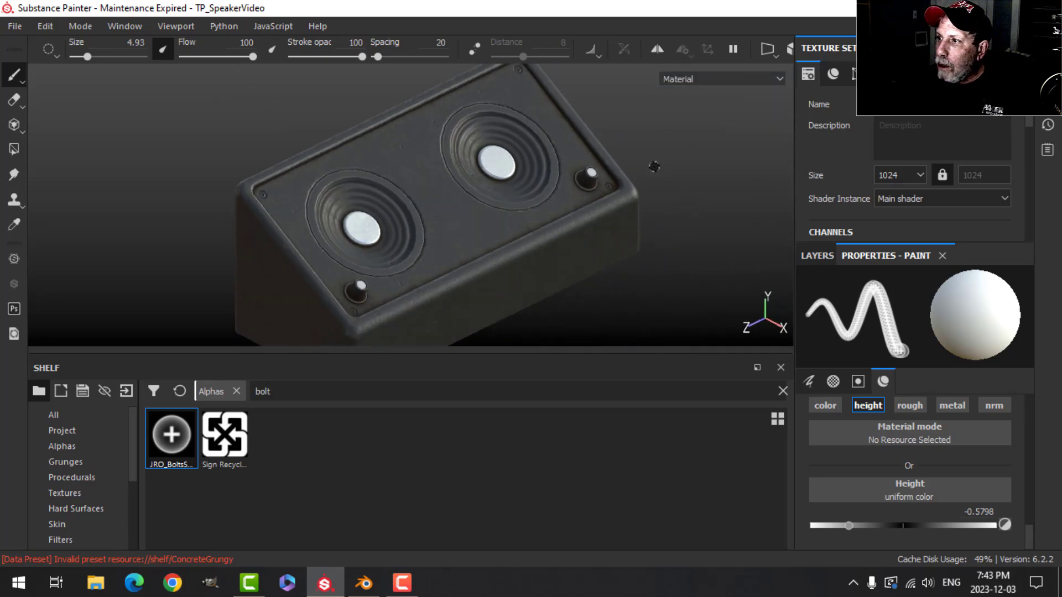
pyautogui.click(788, 48)
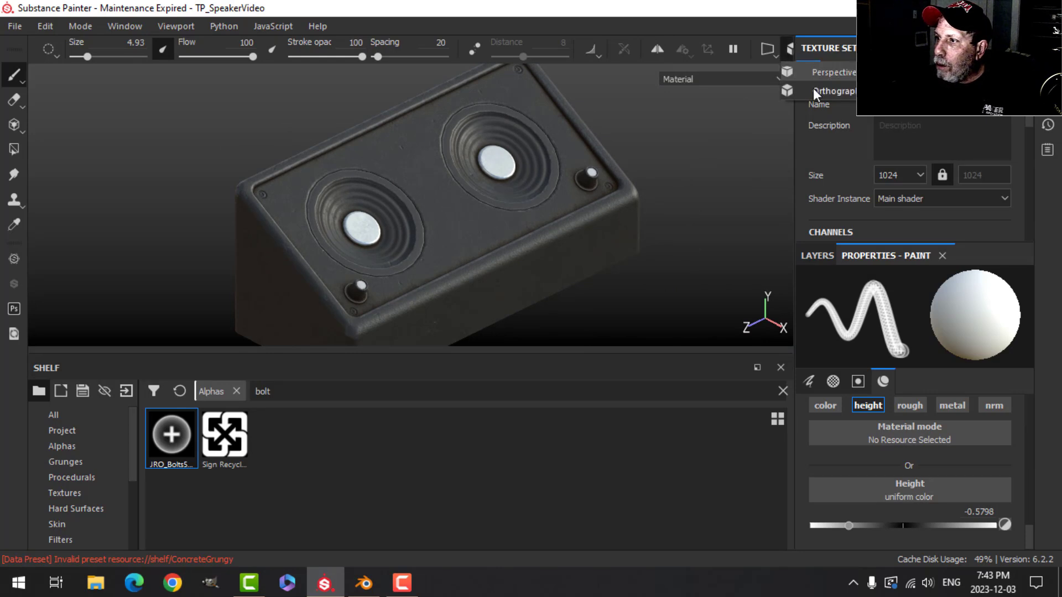
pyautogui.click(819, 73)
pyautogui.keyDown('alt'); pyautogui.moveTo(553, 221); pyautogui.dragTo(426, 251); pyautogui.keyUp('alt')
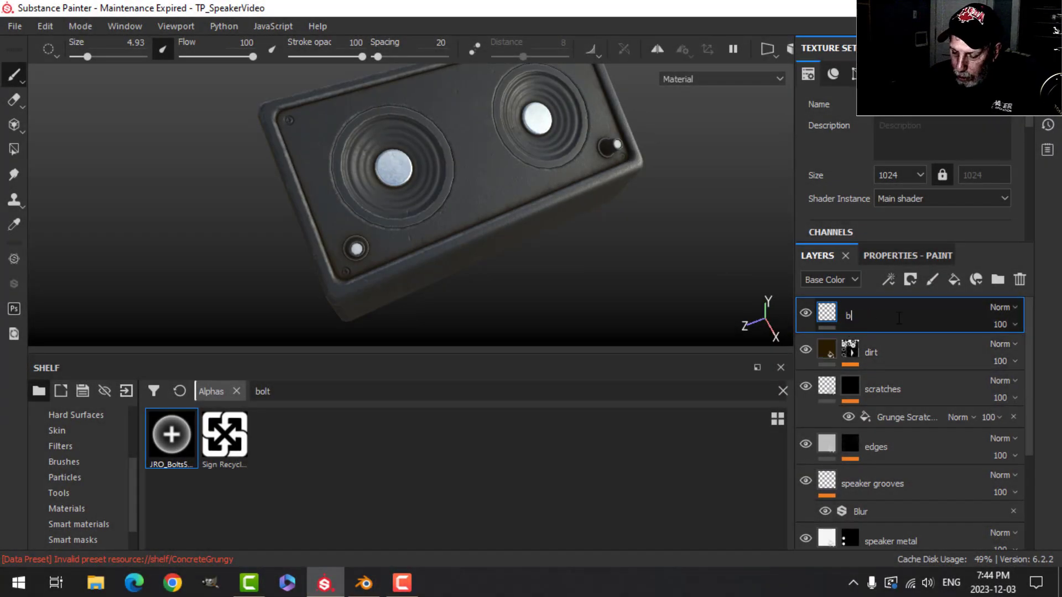
# Step: Place the paint layer, renamed as bolts, directly beneath dirt and add an anchor point to it
pyautogui.moveTo(890, 320); pyautogui.dragTo(887, 367)
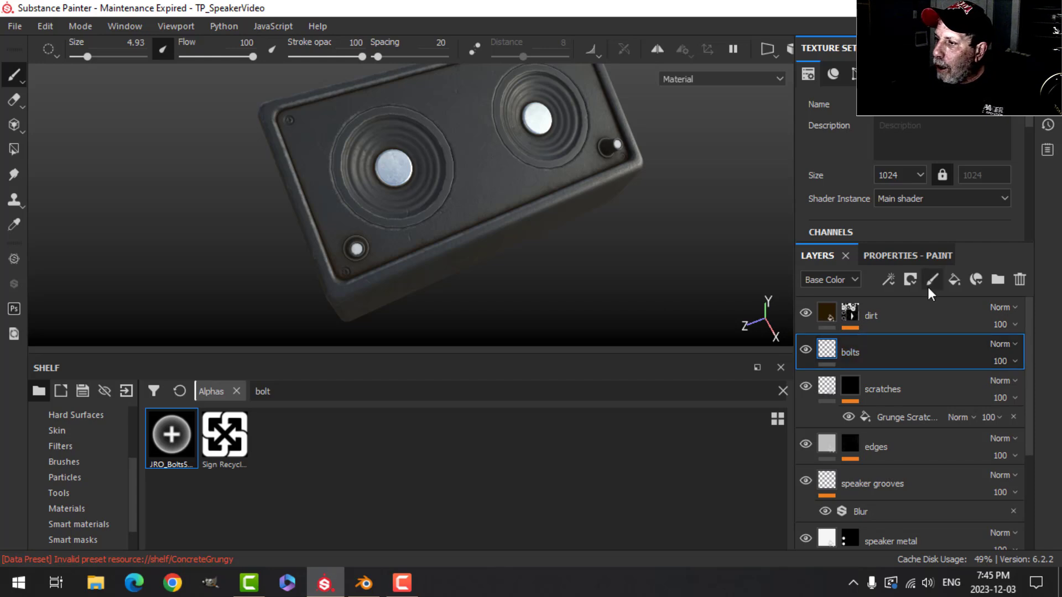
pyautogui.click(888, 277)
pyautogui.click(935, 429)
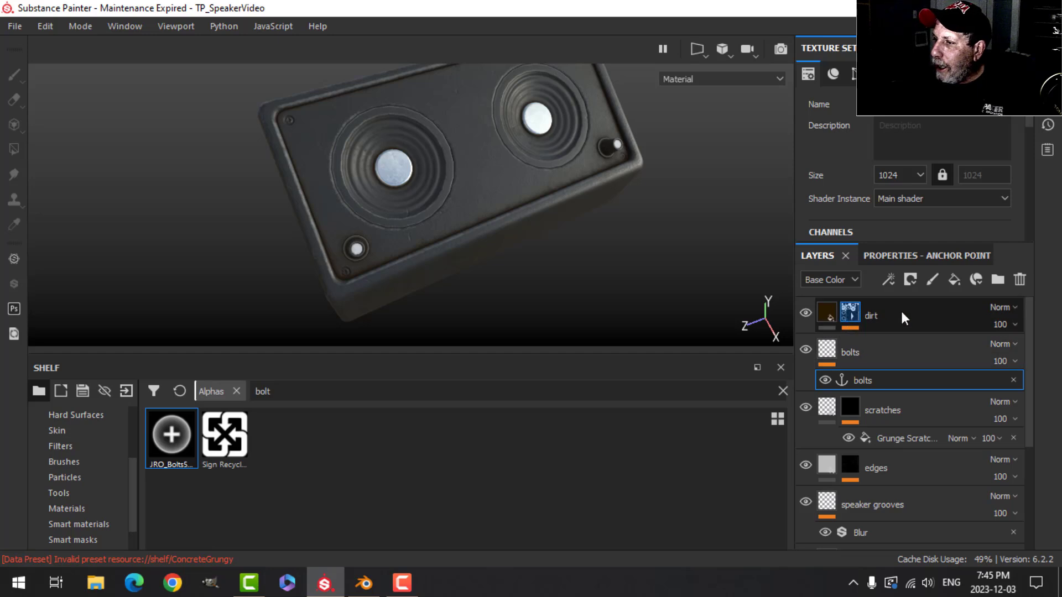
# Step: Enable Micro Height in the Micro Details of the Dirt generator on the dirt layer's mask
pyautogui.click(851, 316)
pyautogui.click(907, 348)
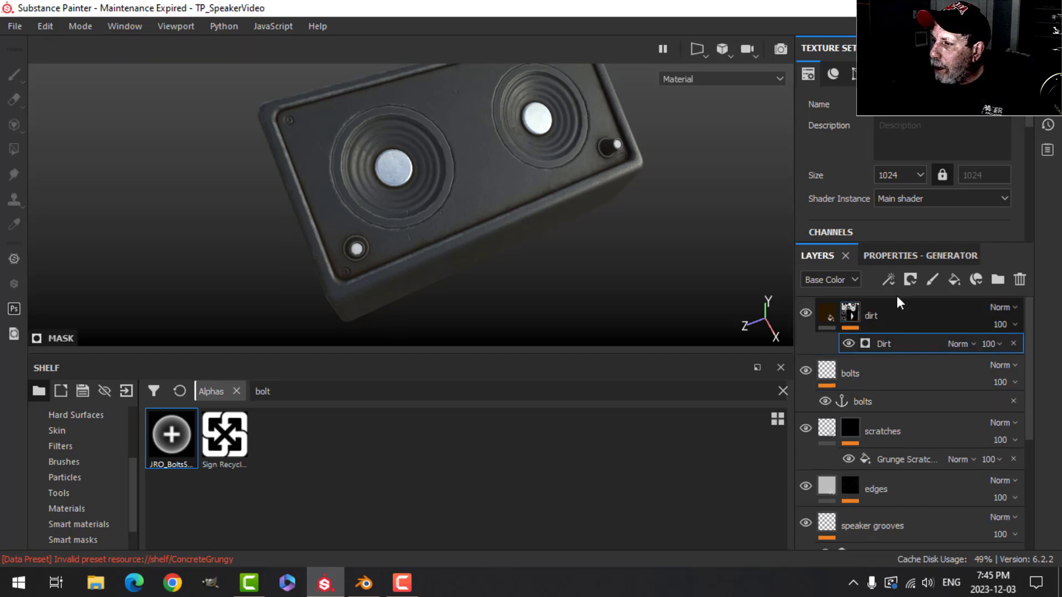
pyautogui.click(902, 256)
pyautogui.scroll(-3, 892, 387)
pyautogui.scroll(-3, 893, 439)
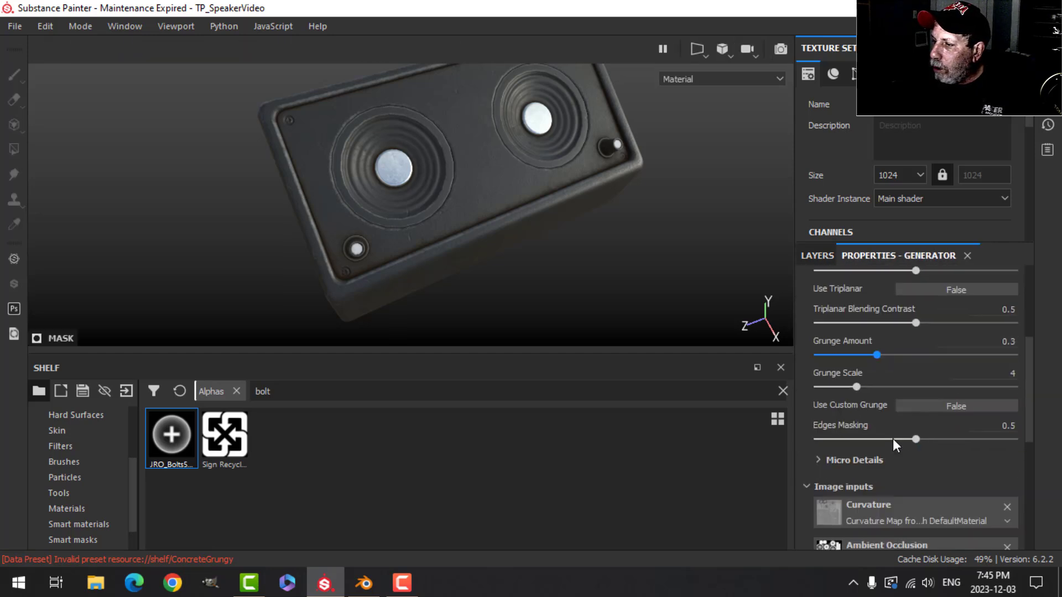
pyautogui.click(818, 461)
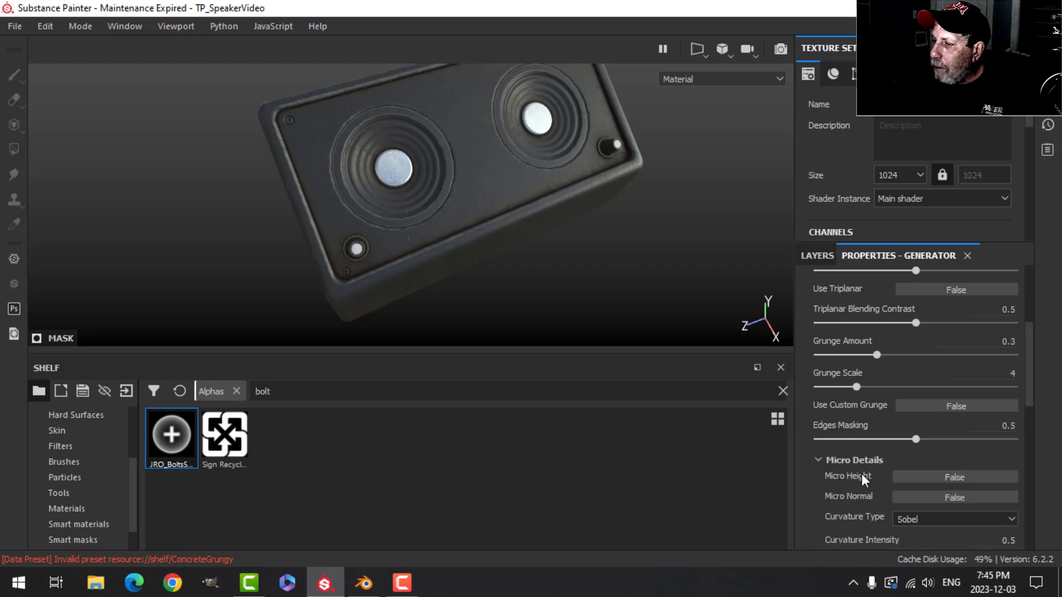
pyautogui.scroll(-2, 863, 470)
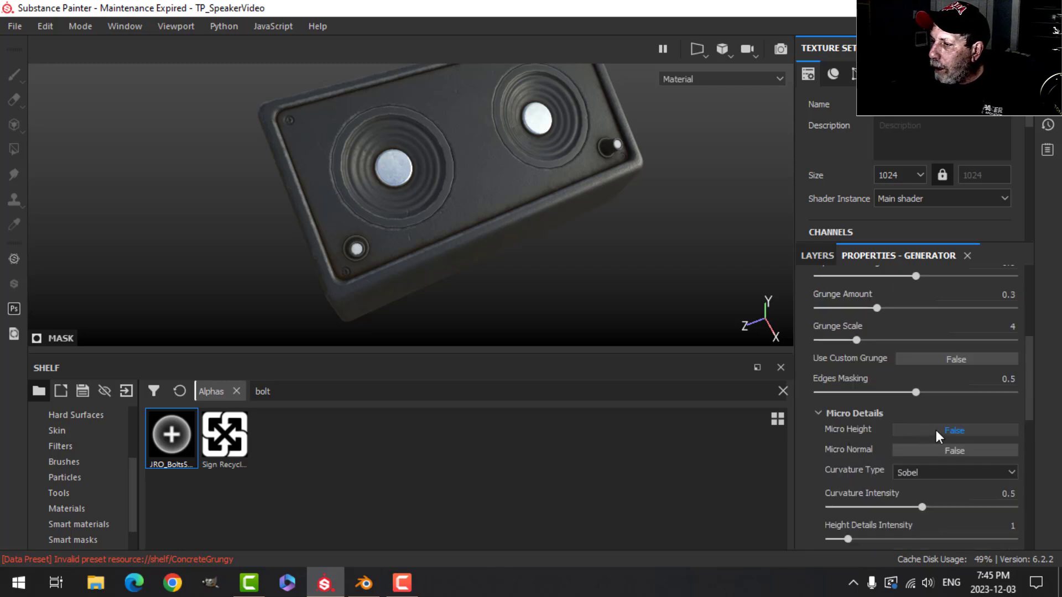
# Step: Assign the bolts anchor point to the Dirt generator's Micro Height input and set its referenced channel to Height
pyautogui.scroll(-10, 944, 430)
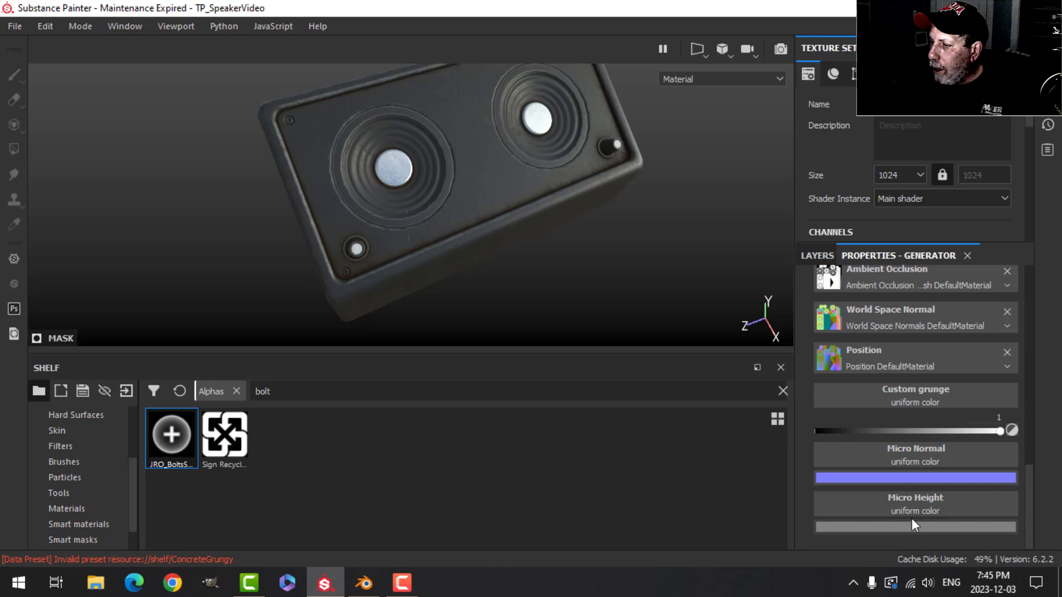
pyautogui.click(911, 522)
pyautogui.click(945, 285)
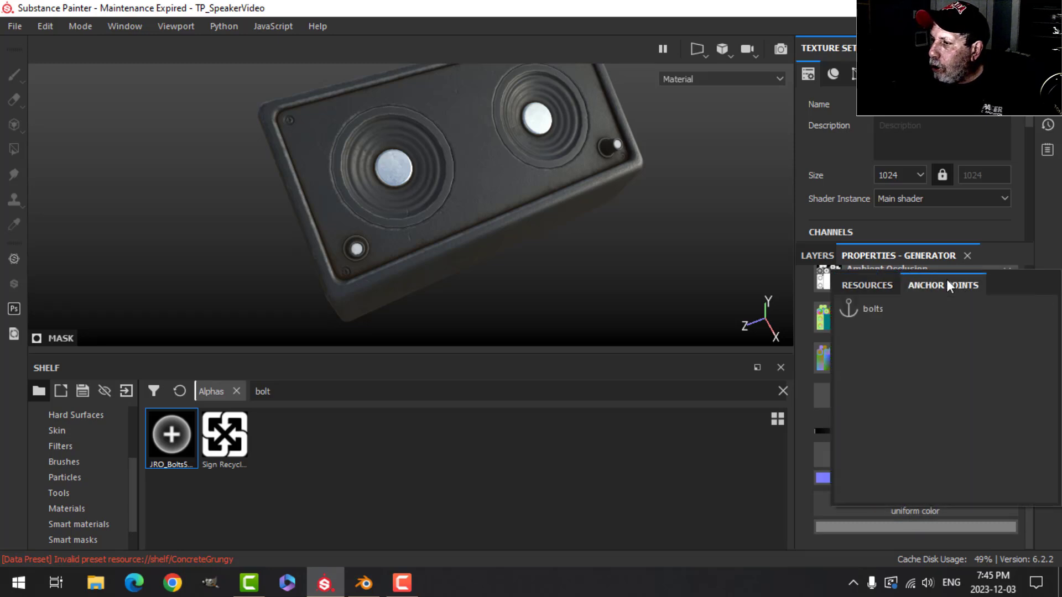
pyautogui.click(868, 310)
pyautogui.scroll(-2, 994, 545)
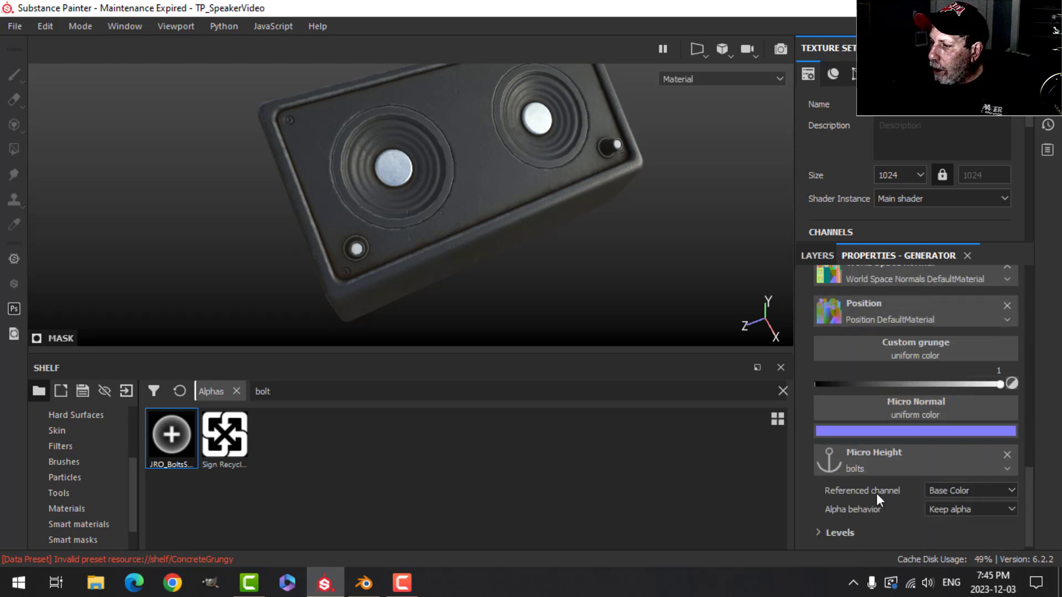
pyautogui.click(943, 491)
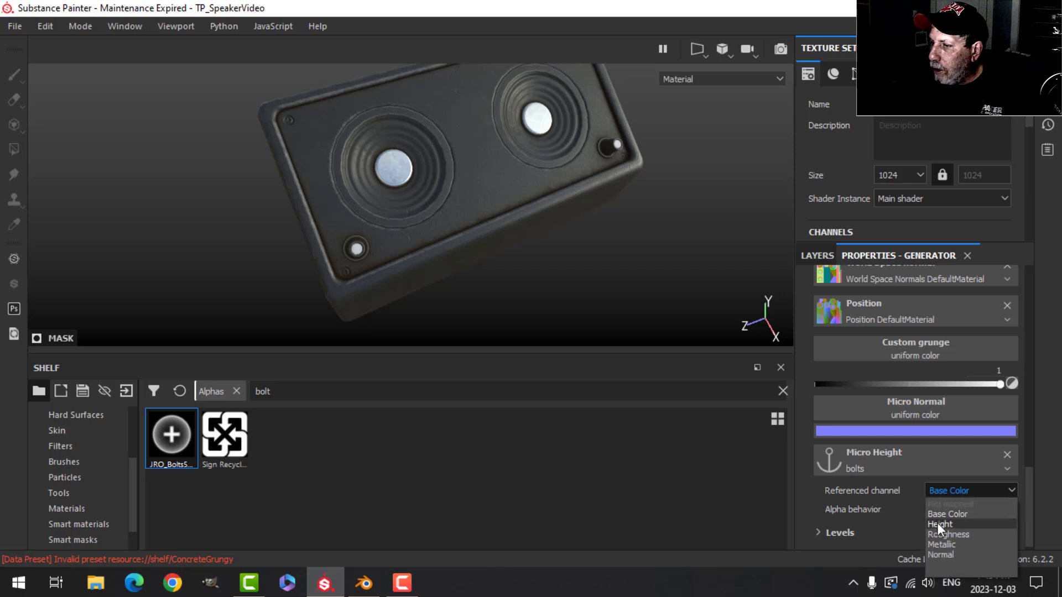
pyautogui.click(937, 524)
pyautogui.scroll(-2, 481, 260)
pyautogui.scroll(2, 442, 274)
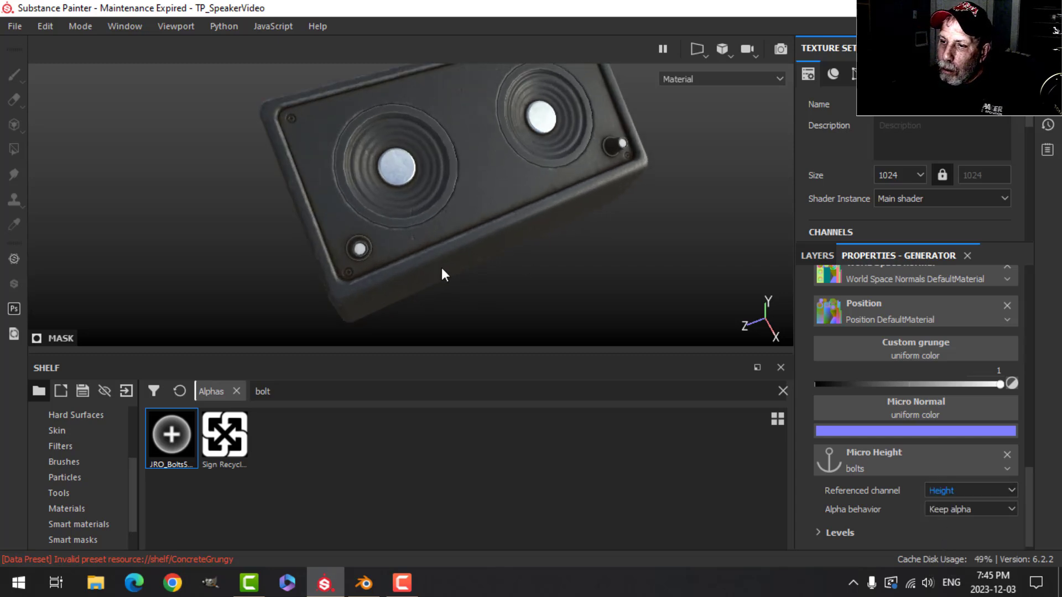
# Step: Check the dirt around the bolts up close, return to the layer stack and save the project
pyautogui.scroll(2, 442, 274)
pyautogui.moveTo(387, 282)
pyautogui.keyDown('alt'); pyautogui.mouseDown()
pyautogui.moveTo(382, 251)
pyautogui.moveTo(446, 187)
pyautogui.moveTo(433, 211)
pyautogui.mouseUp(); pyautogui.keyUp('alt')
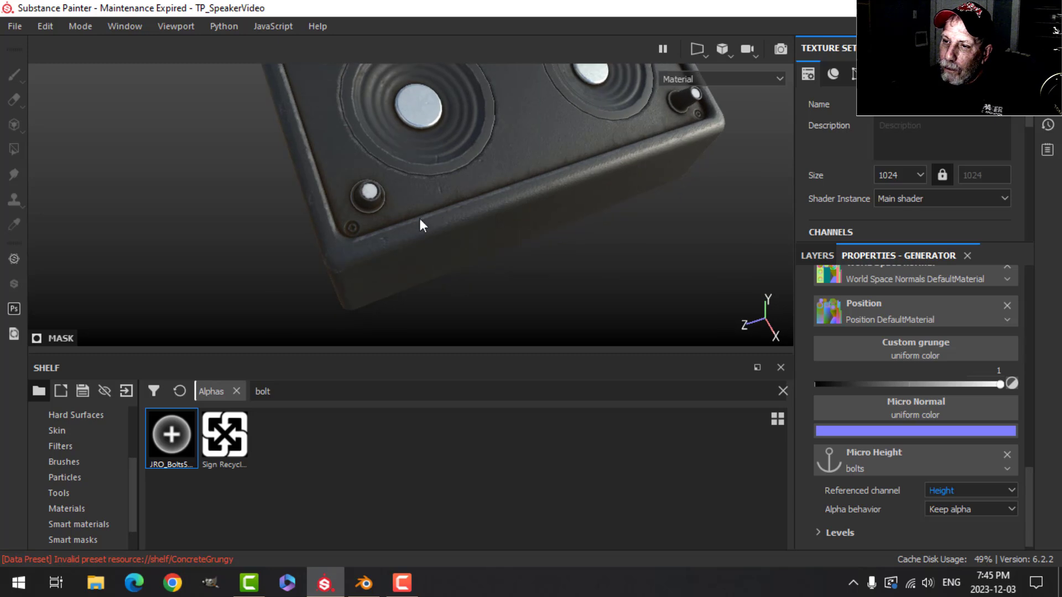
pyautogui.keyDown('alt'); pyautogui.moveTo(354, 240); pyautogui.dragTo(573, 219); pyautogui.keyUp('alt')
pyautogui.scroll(-1, 549, 218)
pyautogui.click(817, 256)
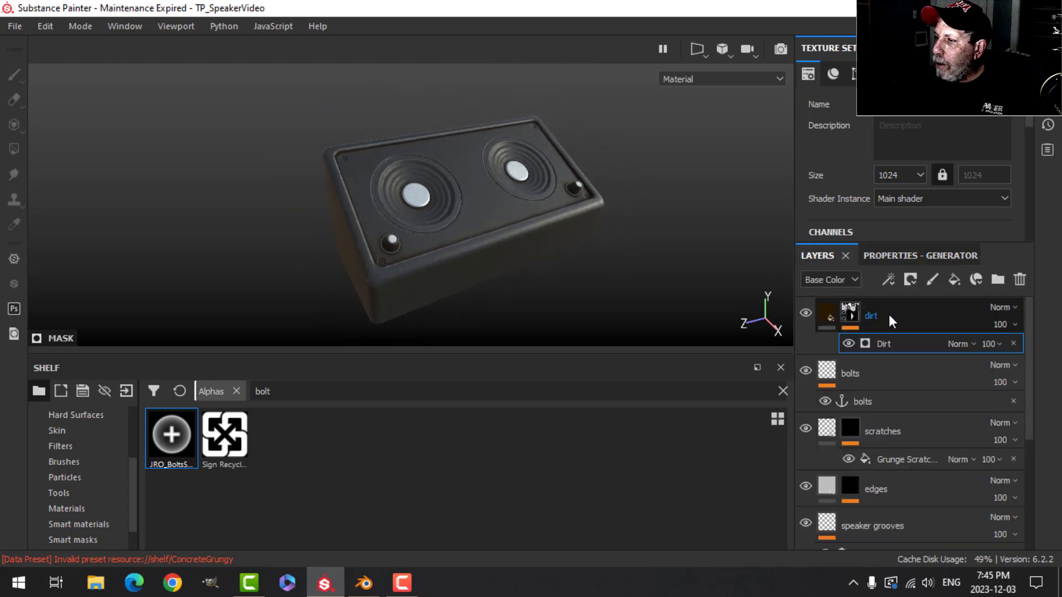
pyautogui.hotkey('ctrl', 's')
# Step: Maximize the viewport and rotate the environment lighting to about 81
pyautogui.press('Tab')
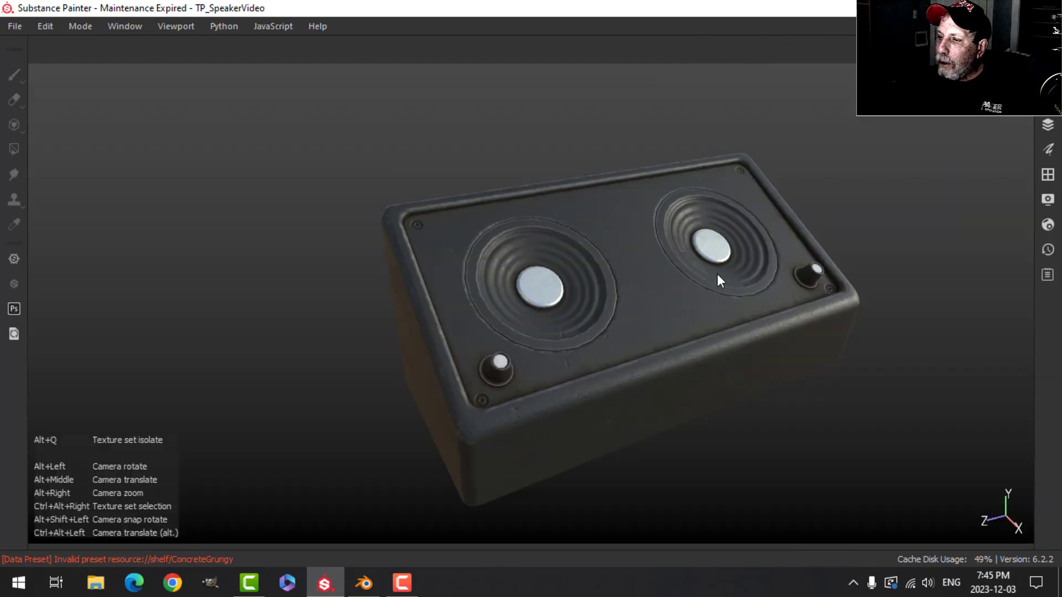
pyautogui.keyDown('alt'); pyautogui.moveTo(718, 280); pyautogui.dragTo(655, 232); pyautogui.keyUp('alt')
pyautogui.scroll(2, 747, 226)
pyautogui.keyDown('shift'); pyautogui.moveTo(747, 227); pyautogui.dragTo(1023, 173, button='right'); pyautogui.keyUp('shift')
# Step: Change the display's environment map to Bonifacio Street
pyautogui.click(1050, 201)
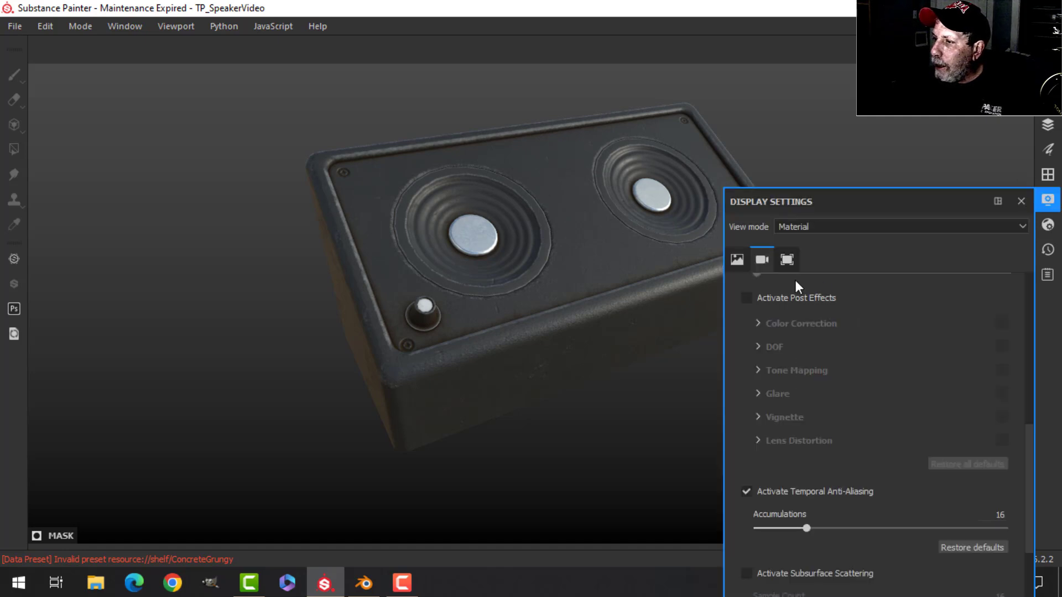
pyautogui.click(738, 261)
pyautogui.scroll(1, 857, 315)
pyautogui.click(891, 327)
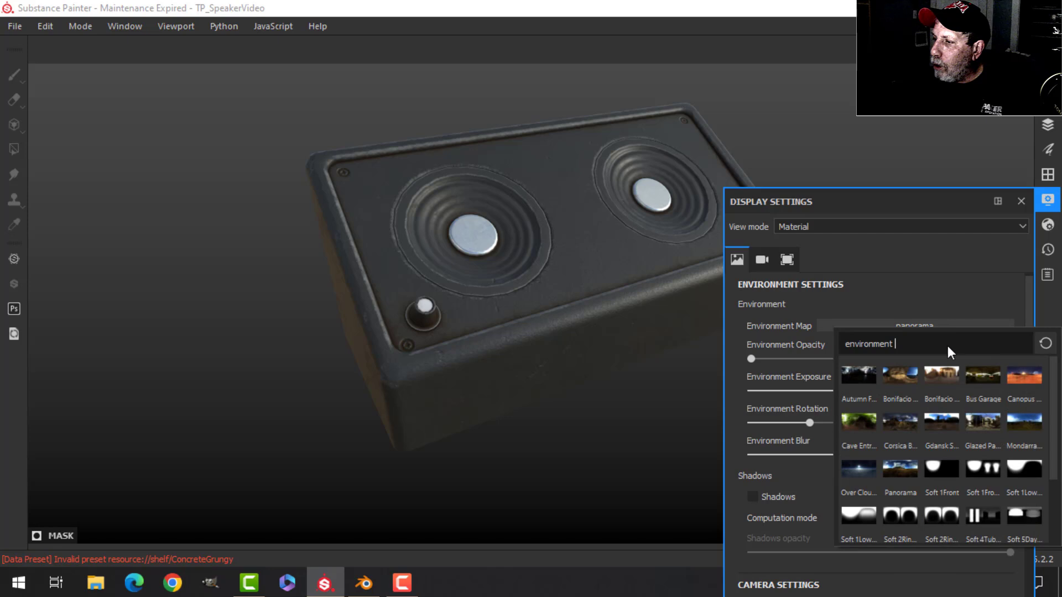
pyautogui.click(940, 373)
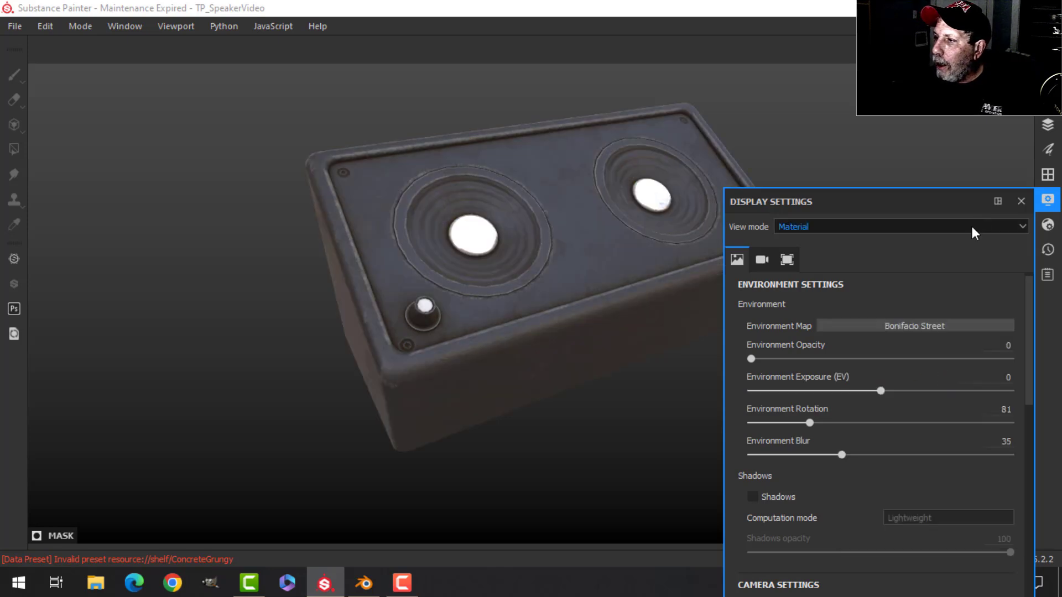
# Step: Examine the speaker under the Bonifacio Street lighting from several angles and distances, and restore the hidden interface
pyautogui.click(1047, 201)
pyautogui.keyDown('alt'); pyautogui.moveTo(557, 307); pyautogui.dragTo(542, 284); pyautogui.keyUp('alt')
pyautogui.scroll(2, 583, 318)
pyautogui.scroll(-4, 581, 320)
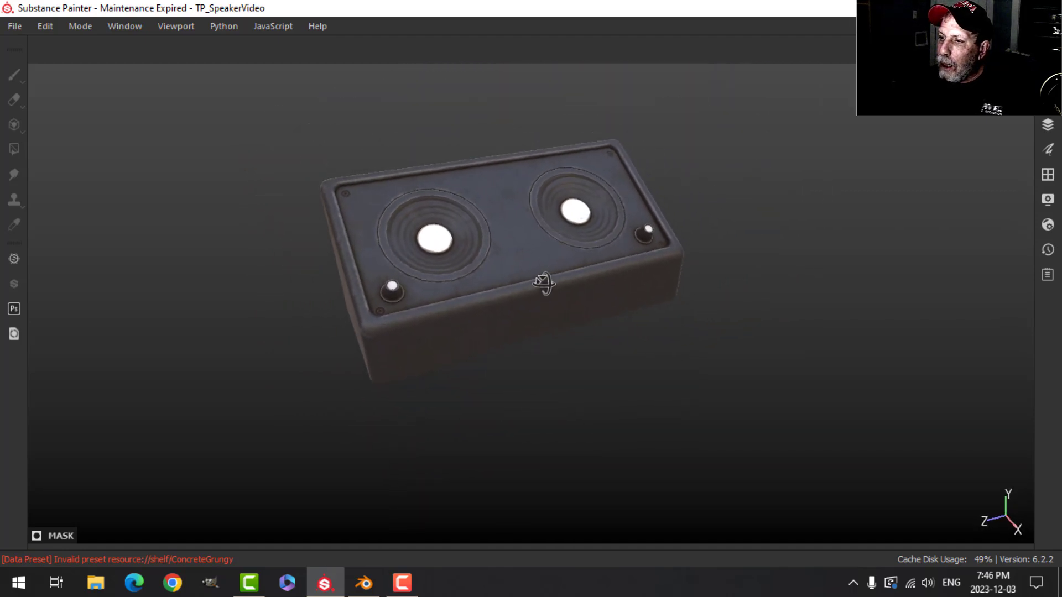
pyautogui.press('Tab')
pyautogui.scroll(5, 636, 271)
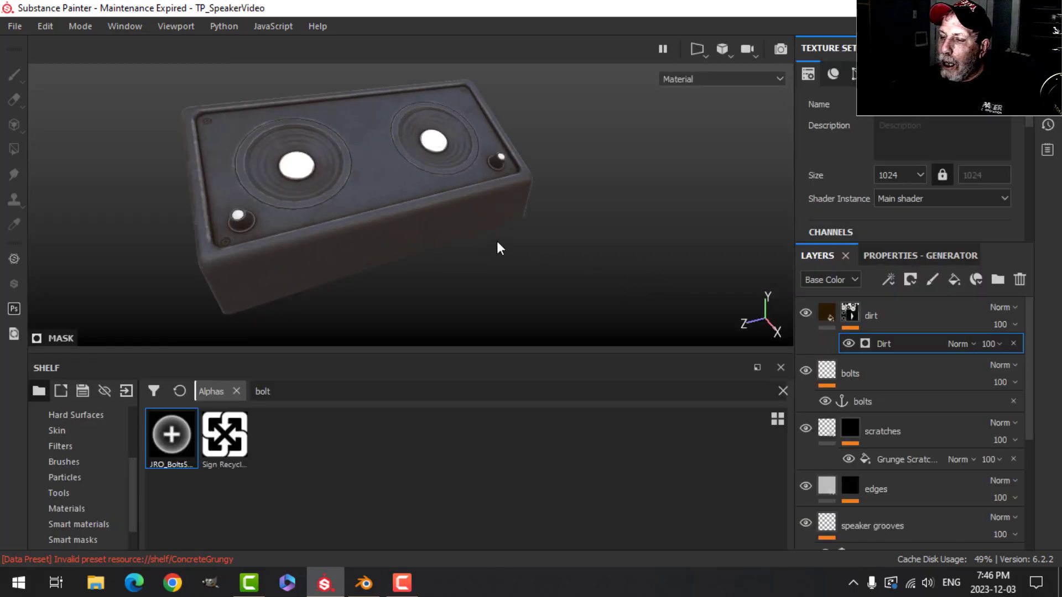
pyautogui.scroll(-4, 505, 237)
pyautogui.keyDown('alt'); pyautogui.moveTo(505, 237); pyautogui.dragTo(547, 260, button='middle'); pyautogui.keyUp('alt')
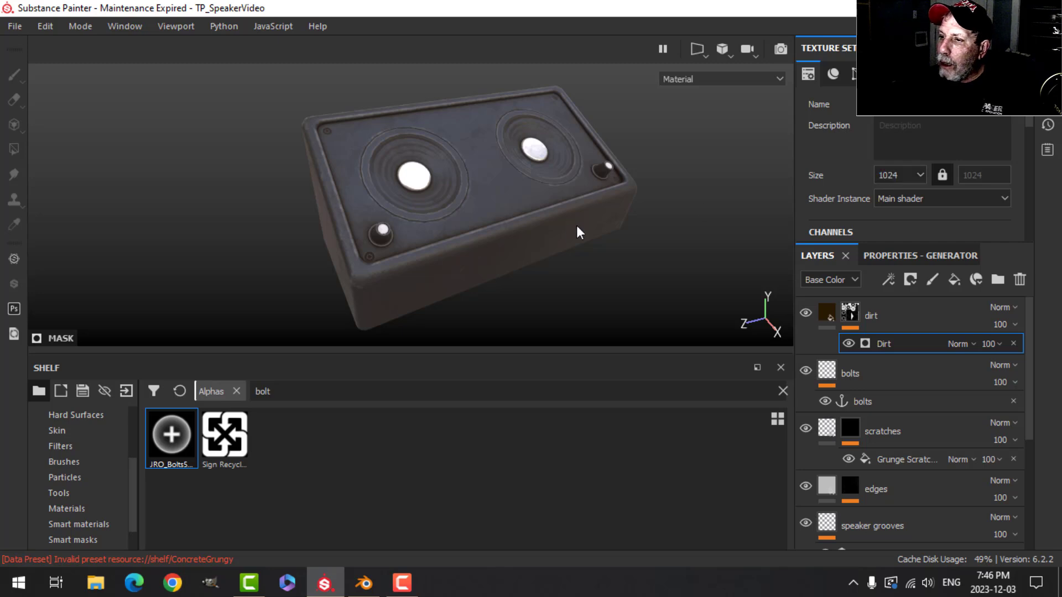
pyautogui.keyDown('alt'); pyautogui.moveTo(595, 228); pyautogui.dragTo(531, 221); pyautogui.keyUp('alt')
# Step: Set up a texture export for the TPspeaker texture set using the PBR Metallic Roughness output template
pyautogui.click(828, 48)
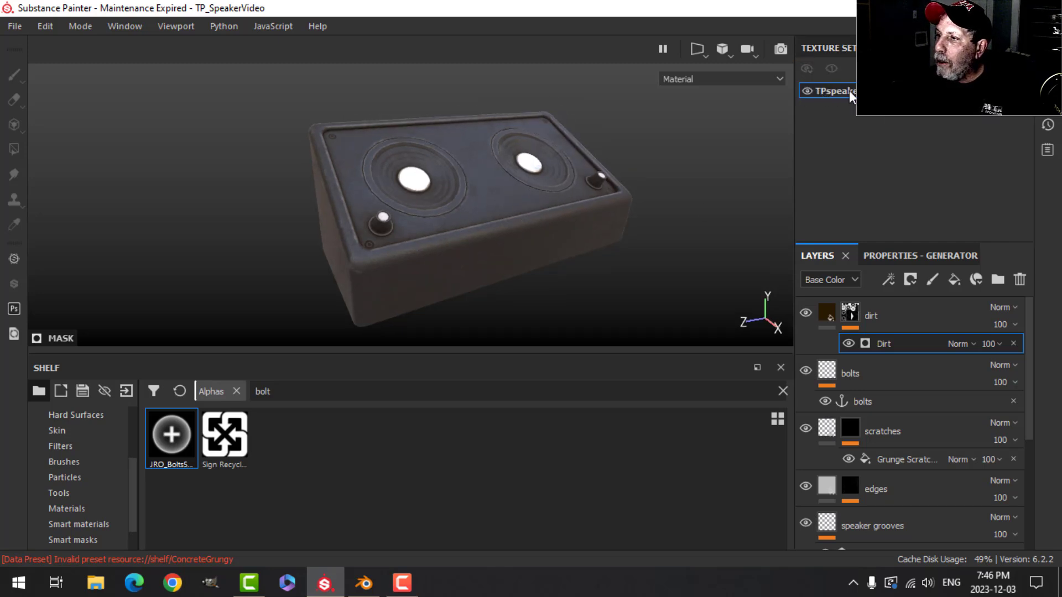
pyautogui.click(15, 26)
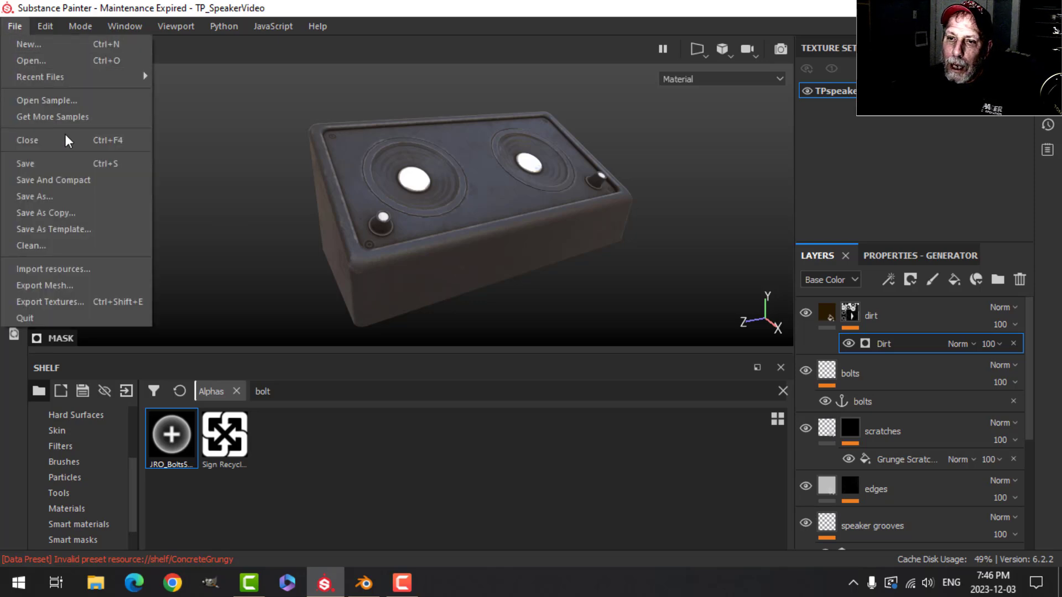
pyautogui.click(77, 301)
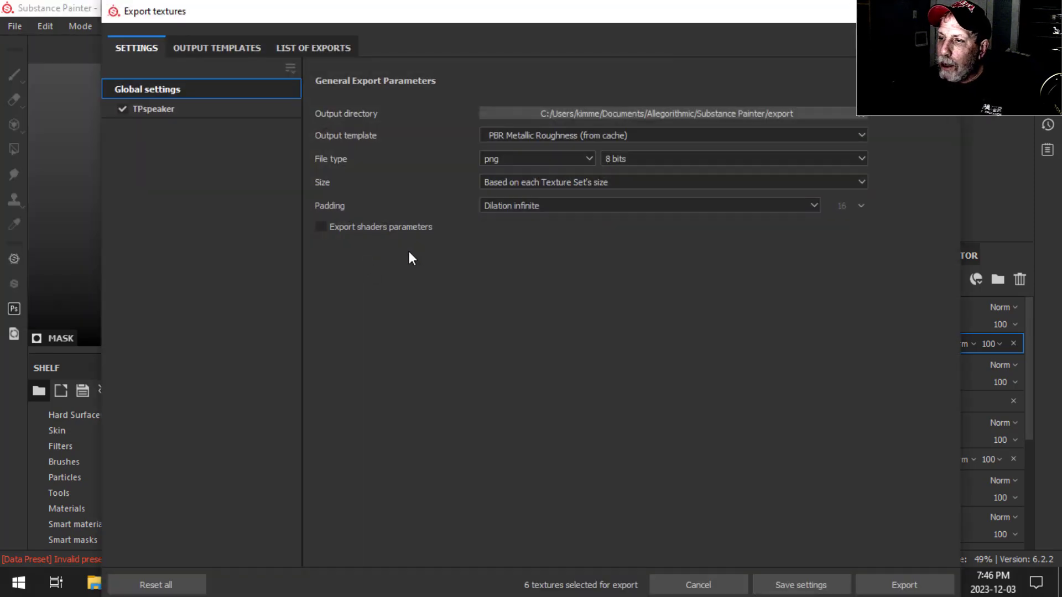
pyautogui.click(552, 135)
pyautogui.scroll(6, 582, 180)
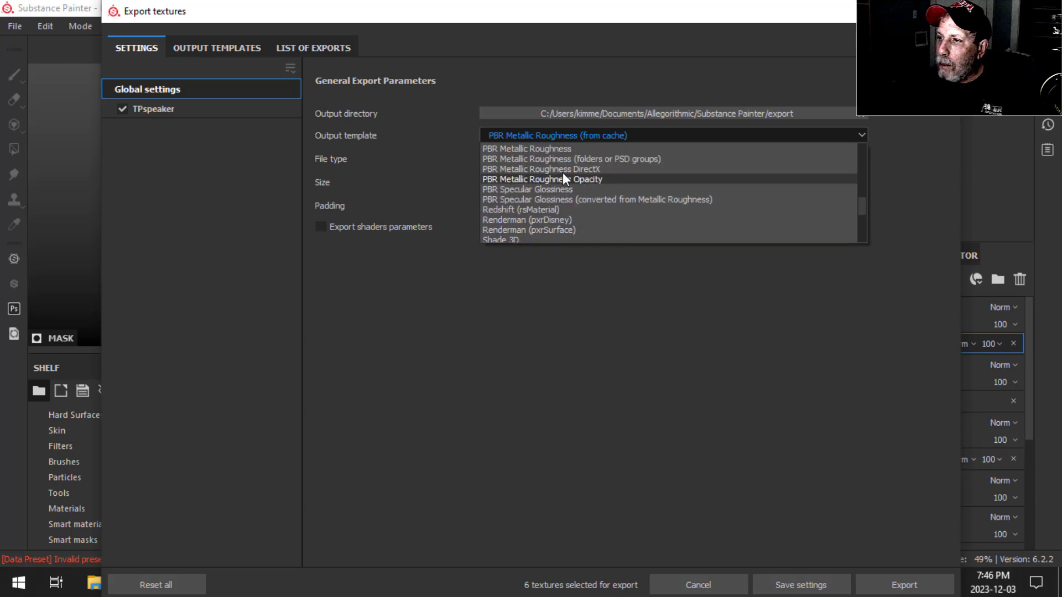
pyautogui.click(536, 146)
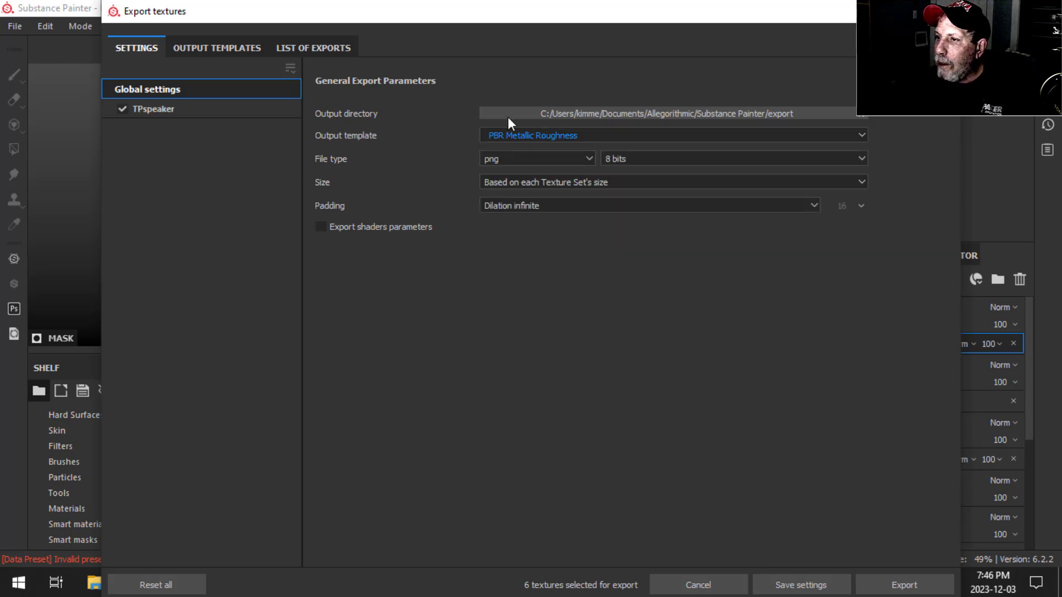
# Step: Set the export's output directory to D:/DOCUMENTS/BLENDER/TEXTURE TEST
pyautogui.click(646, 113)
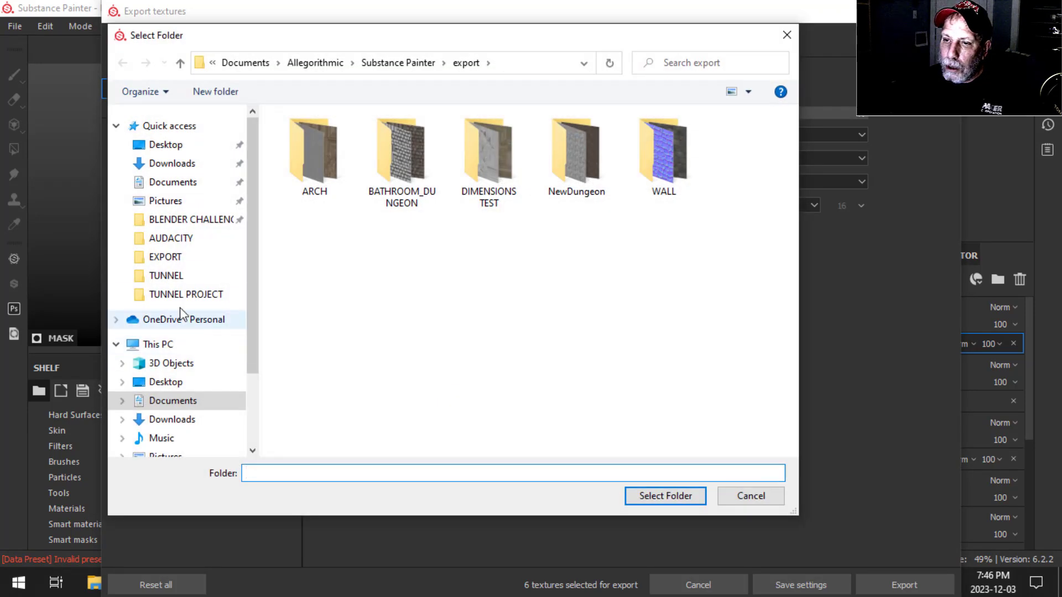
pyautogui.click(171, 258)
pyautogui.click(416, 62)
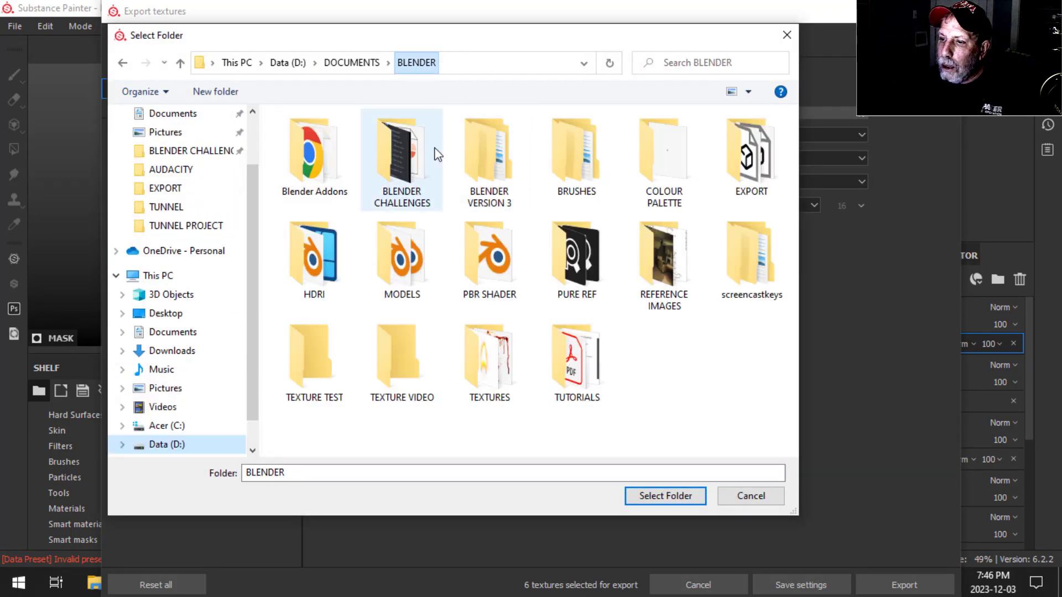
pyautogui.click(314, 360)
pyautogui.click(685, 500)
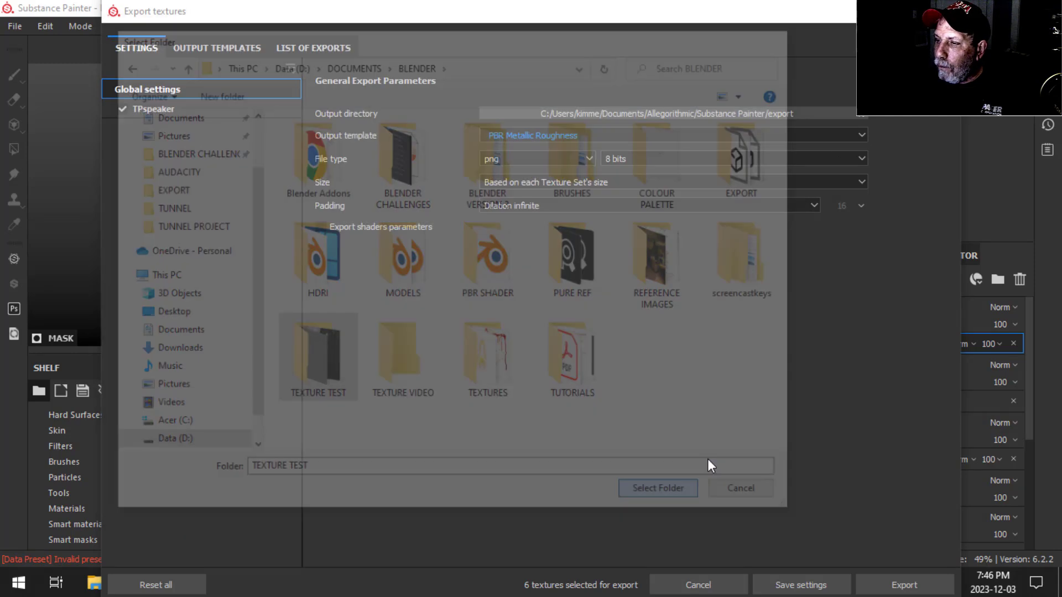
# Step: Export the TPspeaker textures as 8-bit PNG files and close the export window
pyautogui.moveTo(717, 5); pyautogui.dragTo(681, 35)
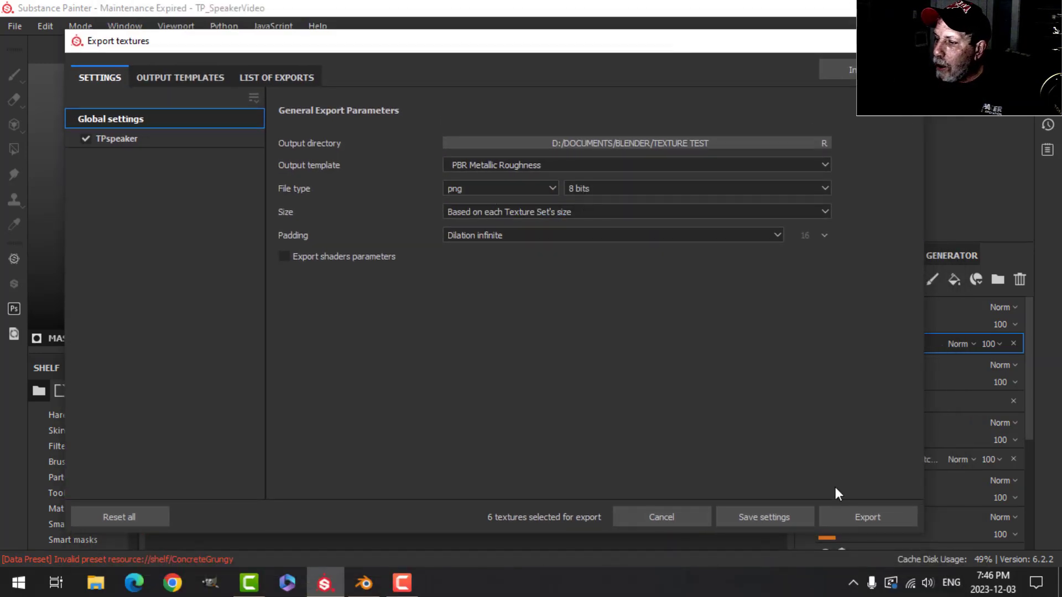
pyautogui.click(857, 513)
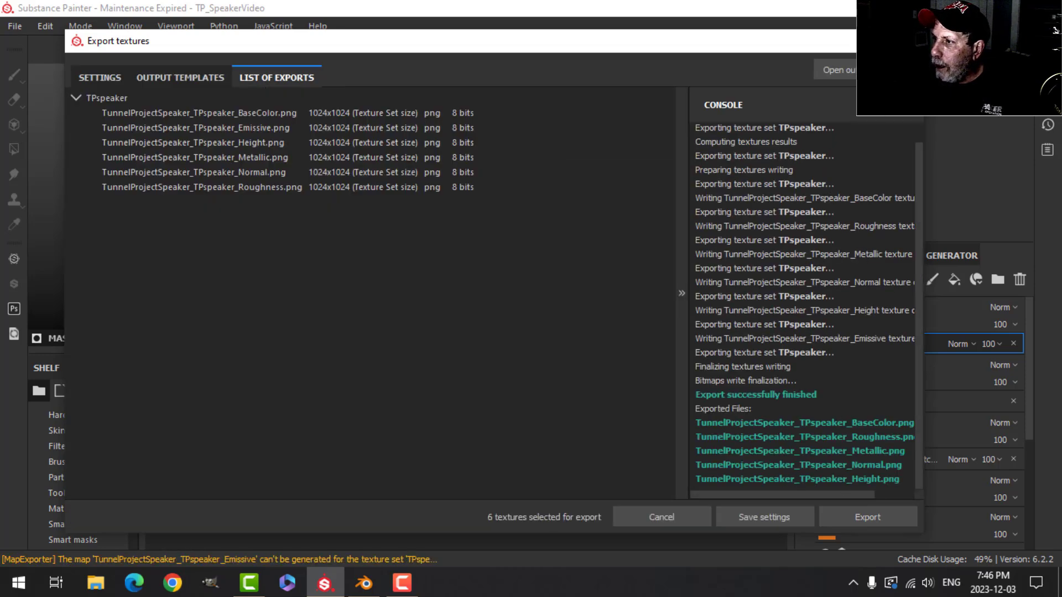
pyautogui.press('Escape')
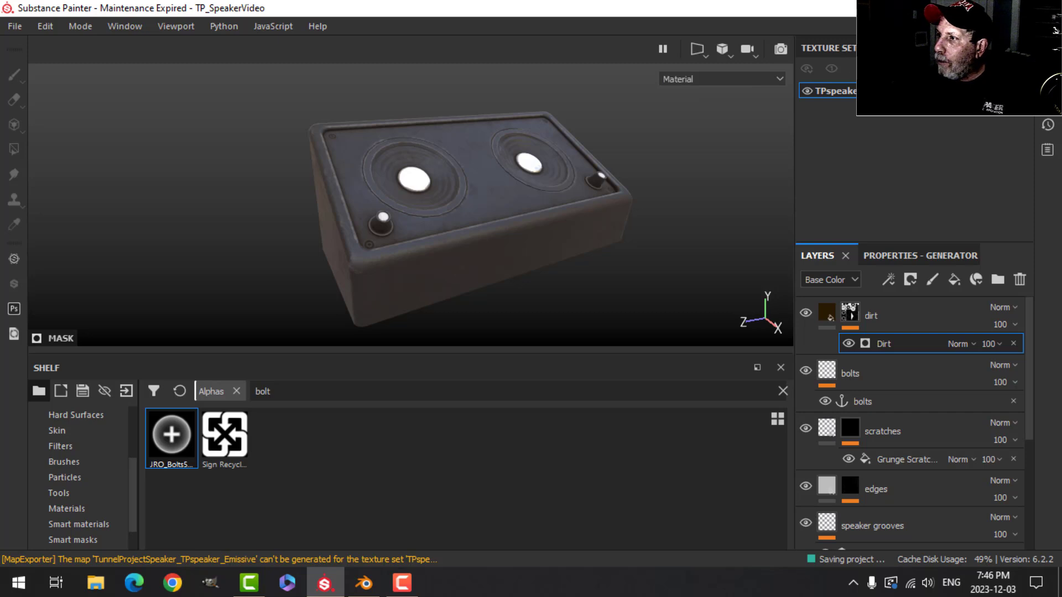
# Step: Switch to Blender's Shading workspace, isolate the speaker and give it a new material named TPspeaker
pyautogui.click(364, 582)
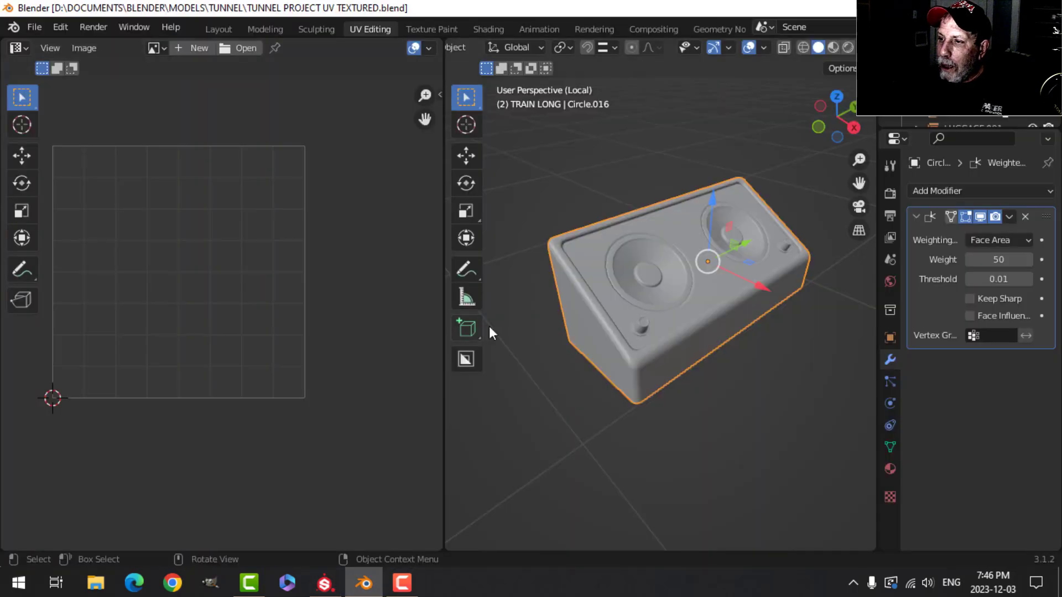
pyautogui.click(488, 28)
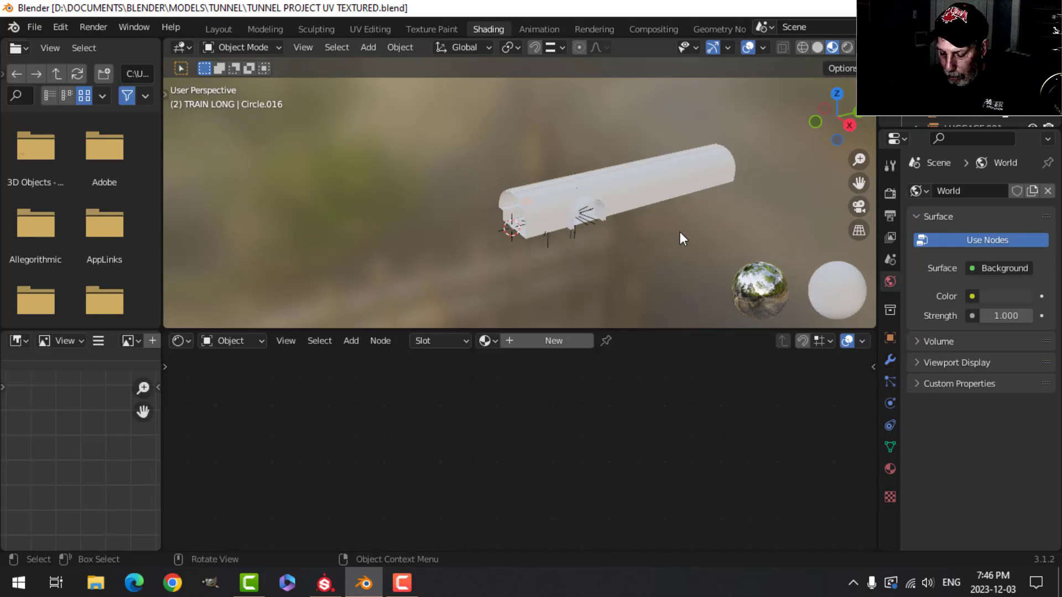
pyautogui.press('KP_Divide')
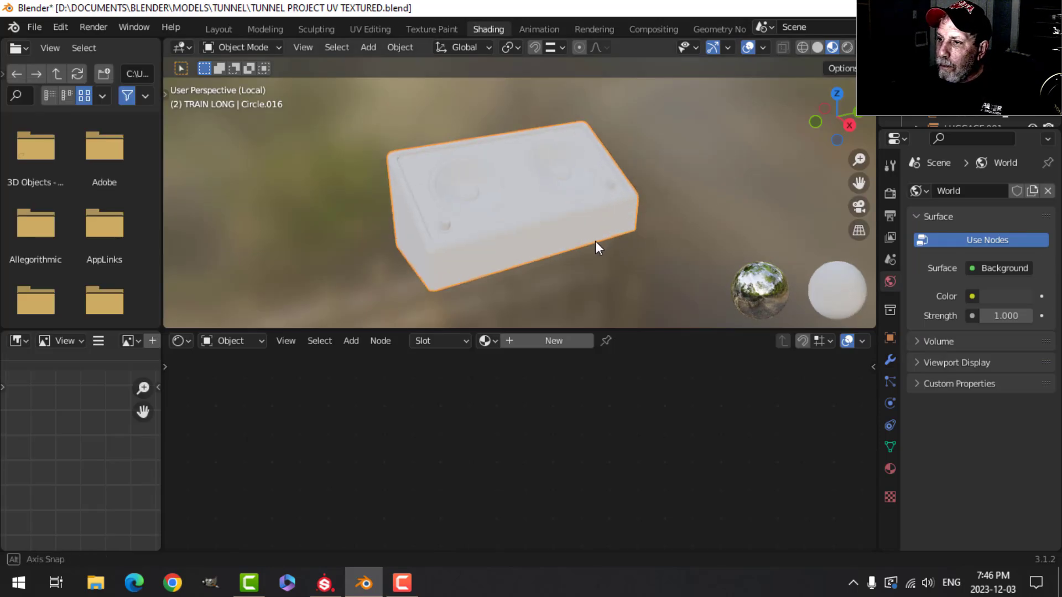
pyautogui.click(549, 341)
pyautogui.click(622, 341)
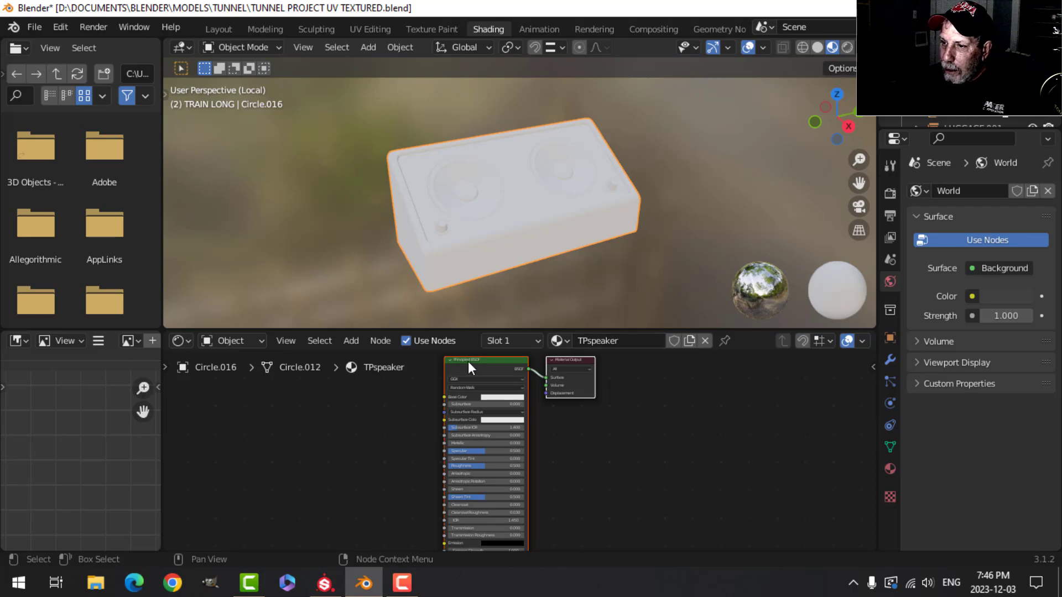
# Step: Run Principled Texture Setup with the five TunnelProjectSpeaker_TP_Speaker maps, BaseColor through Roughness, from the TEXTURE TEST folder
pyautogui.hotkey('ctrl', 'shift', 't')
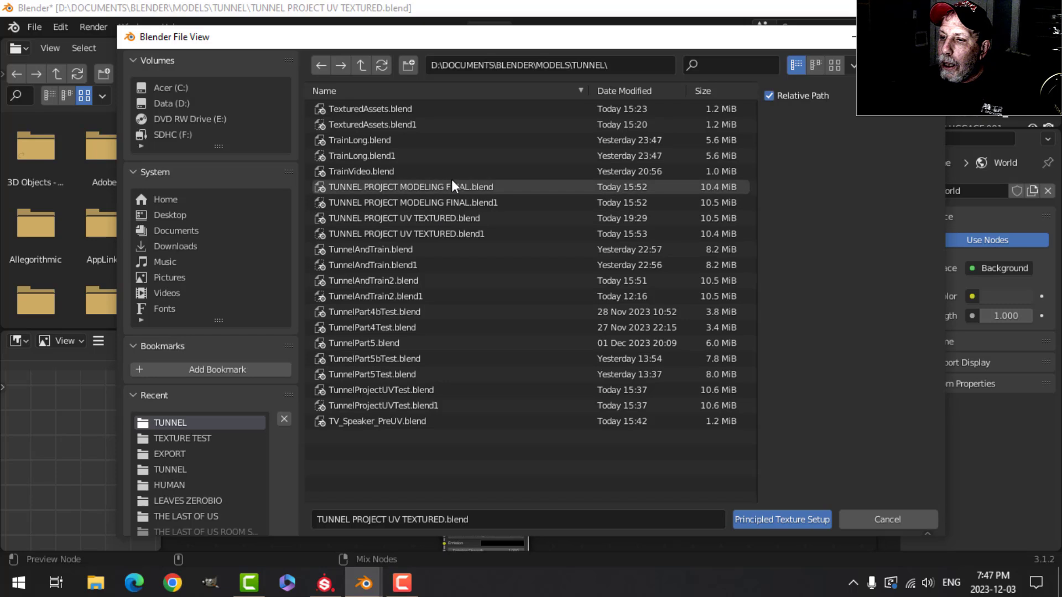
pyautogui.click(195, 436)
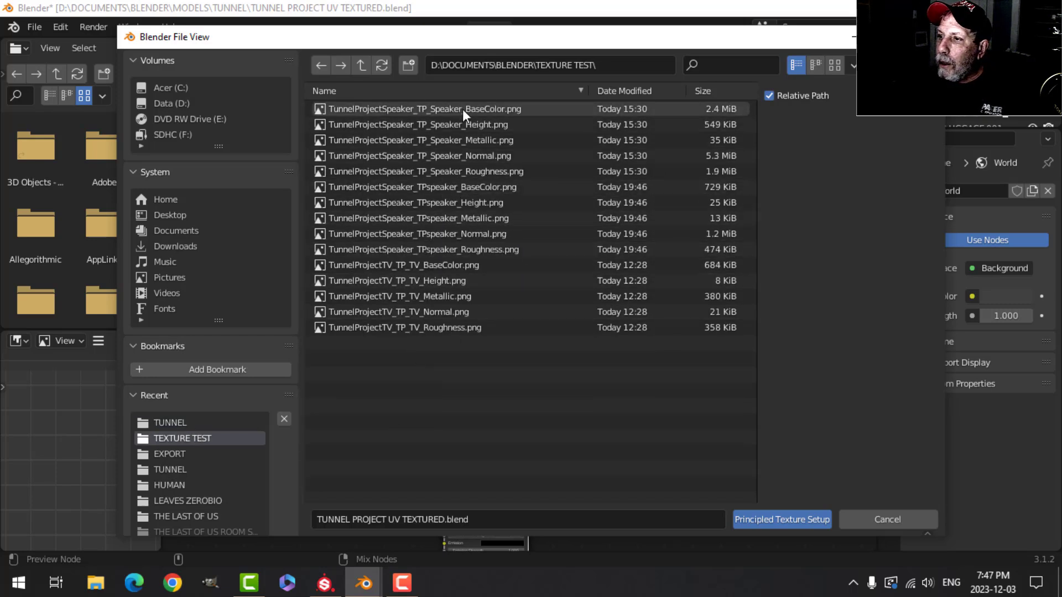
pyautogui.click(483, 107)
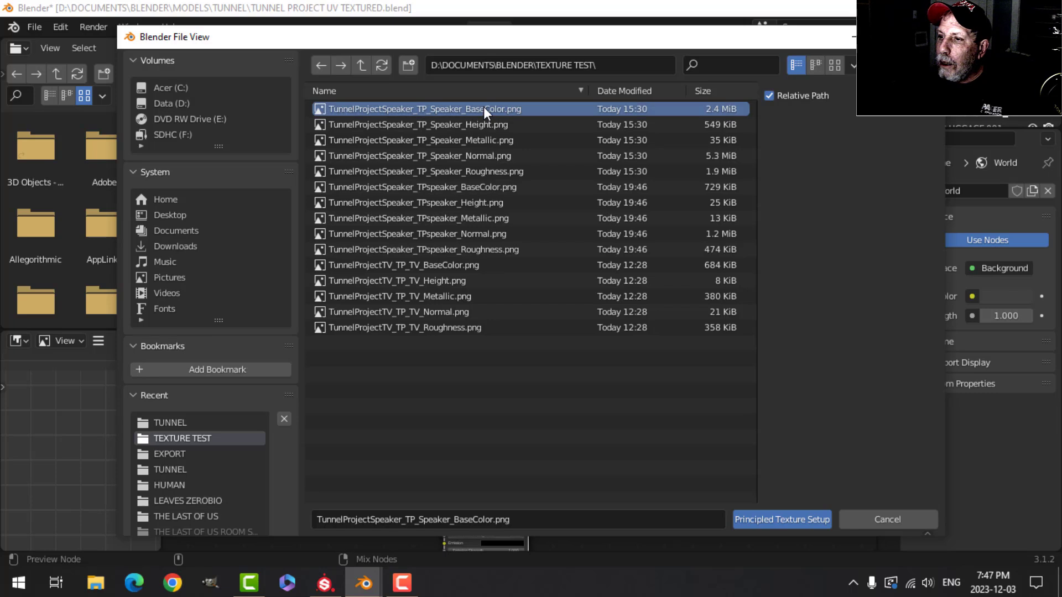
pyautogui.keyDown('shift'); pyautogui.click(471, 170); pyautogui.keyUp('shift')
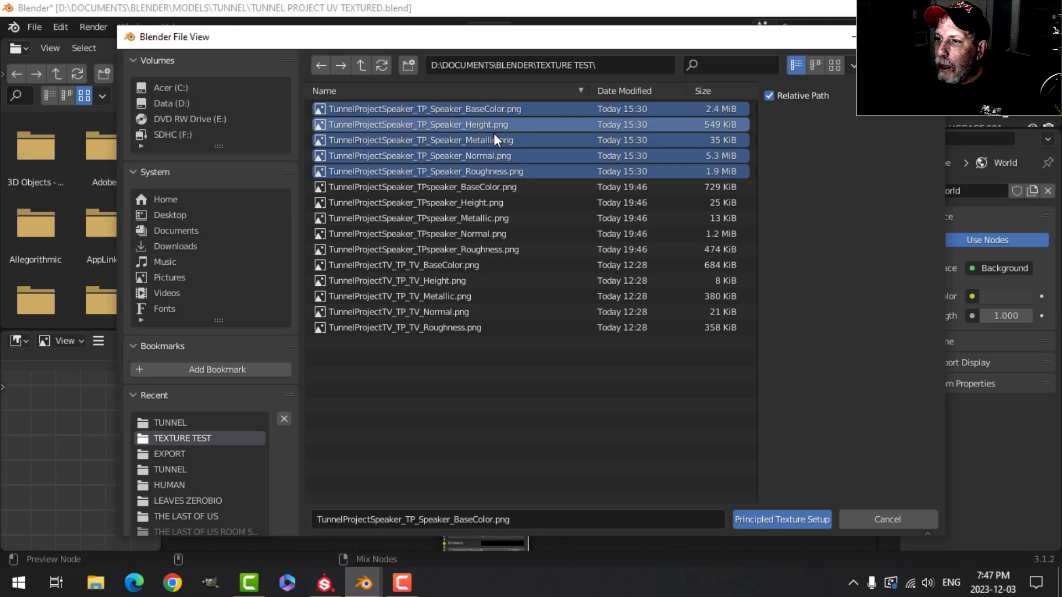
pyautogui.click(796, 519)
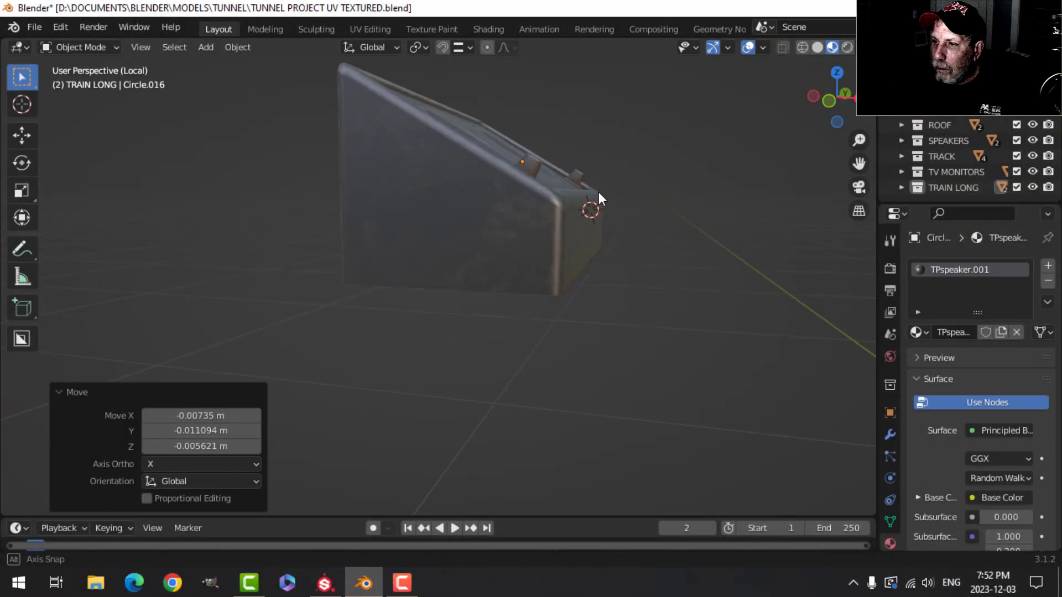
# Step: In the Shading workspace, delete the Displacement node and its height image texture from the speaker's material
pyautogui.moveTo(599, 191); pyautogui.dragTo(530, 231, button='middle')
pyautogui.click(488, 27)
pyautogui.scroll(-2, 576, 473)
pyautogui.moveTo(592, 468)
pyautogui.mouseDown(button='middle')
pyautogui.moveTo(492, 427)
pyautogui.moveTo(489, 500)
pyautogui.mouseUp(button='middle')
pyautogui.scroll(4, 475, 503)
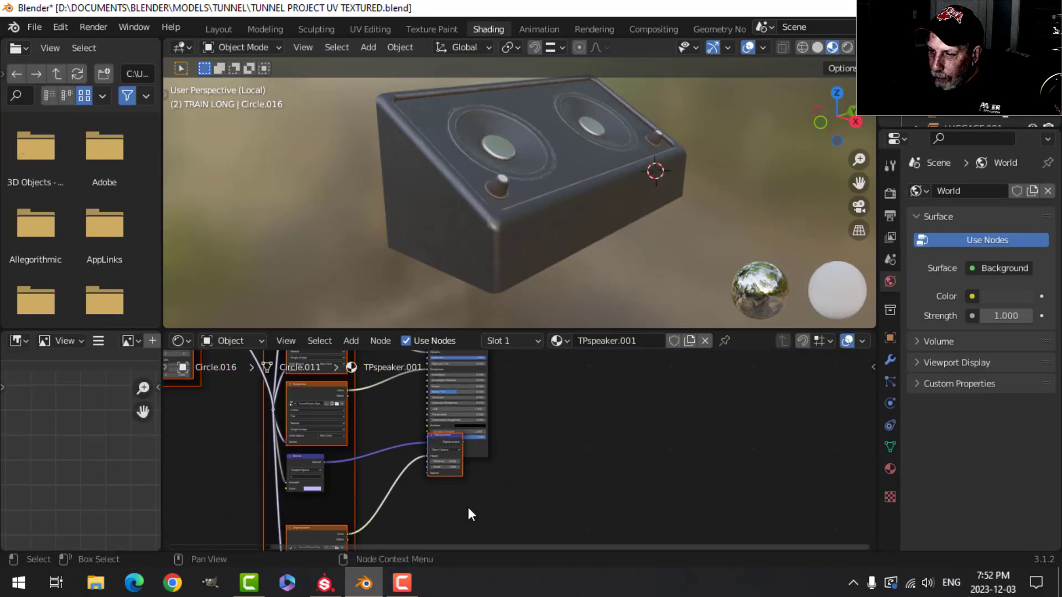
pyautogui.click(441, 480)
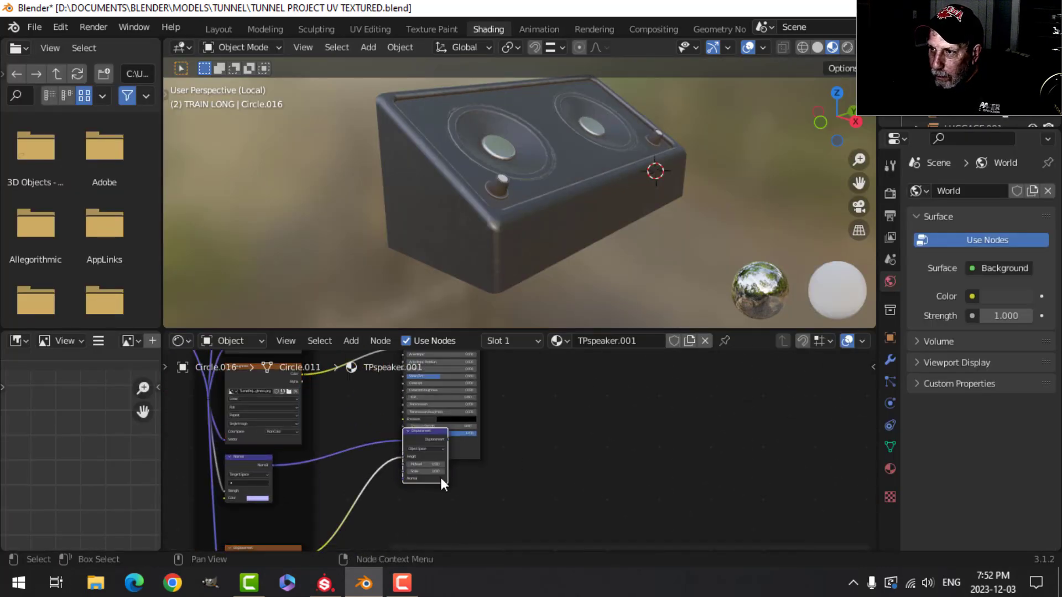
pyautogui.click(290, 544)
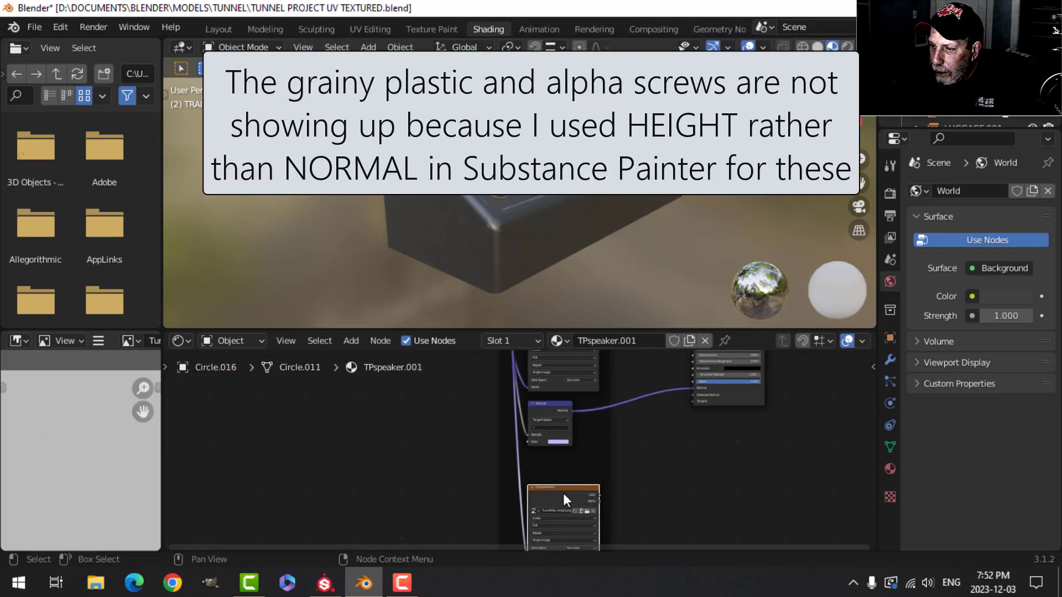
pyautogui.scroll(2, 563, 494)
pyautogui.keyDown('ctrl'); pyautogui.scroll(-5, 632, 477); pyautogui.keyUp('ctrl')
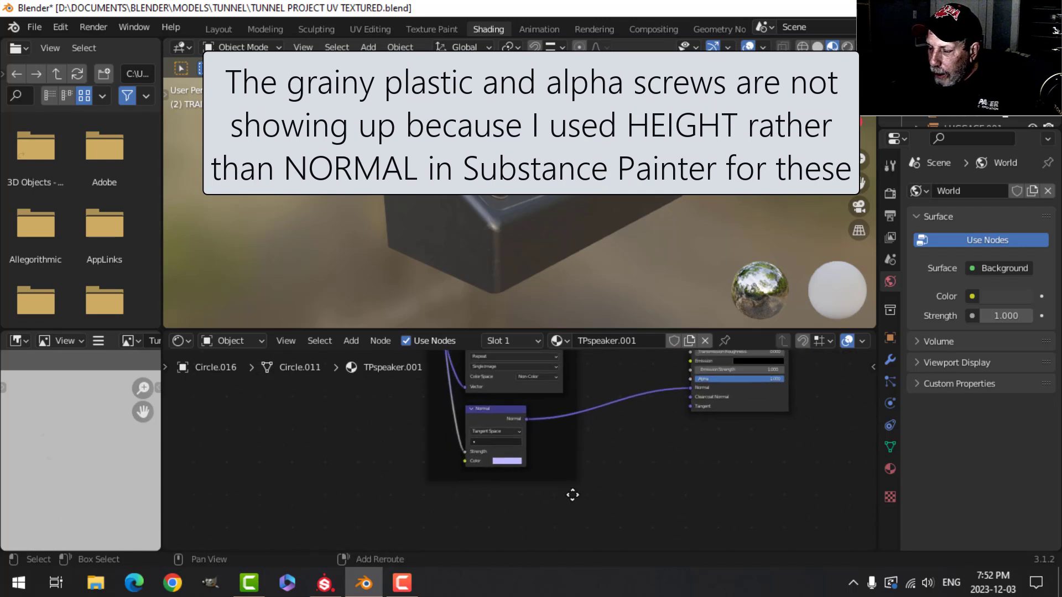
# Step: Move the normal map node clear of the textures, disconnect its Strength input and delete the node
pyautogui.scroll(4, 523, 261)
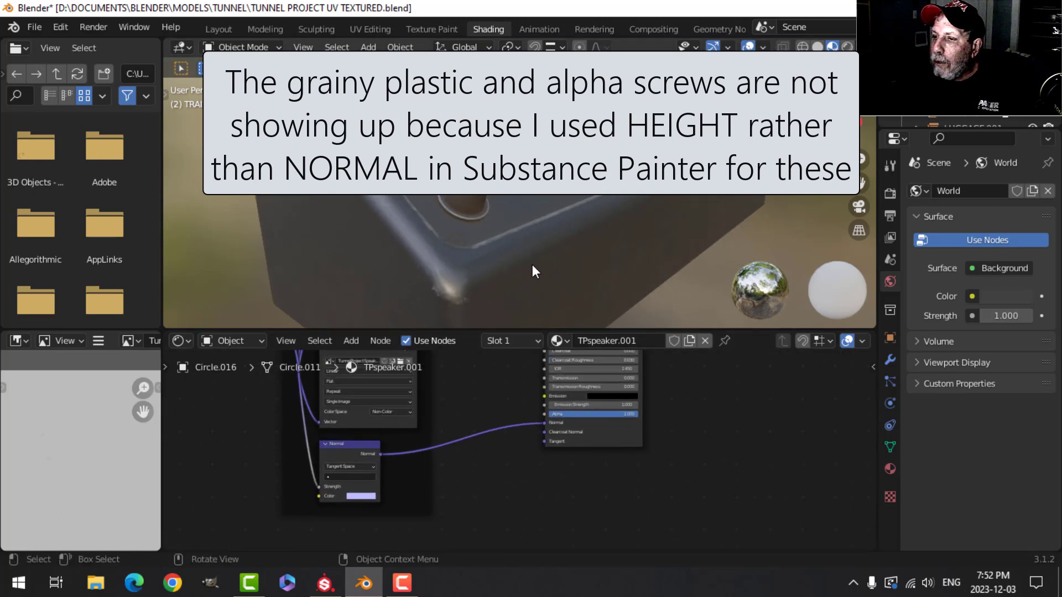
pyautogui.scroll(-4, 586, 458)
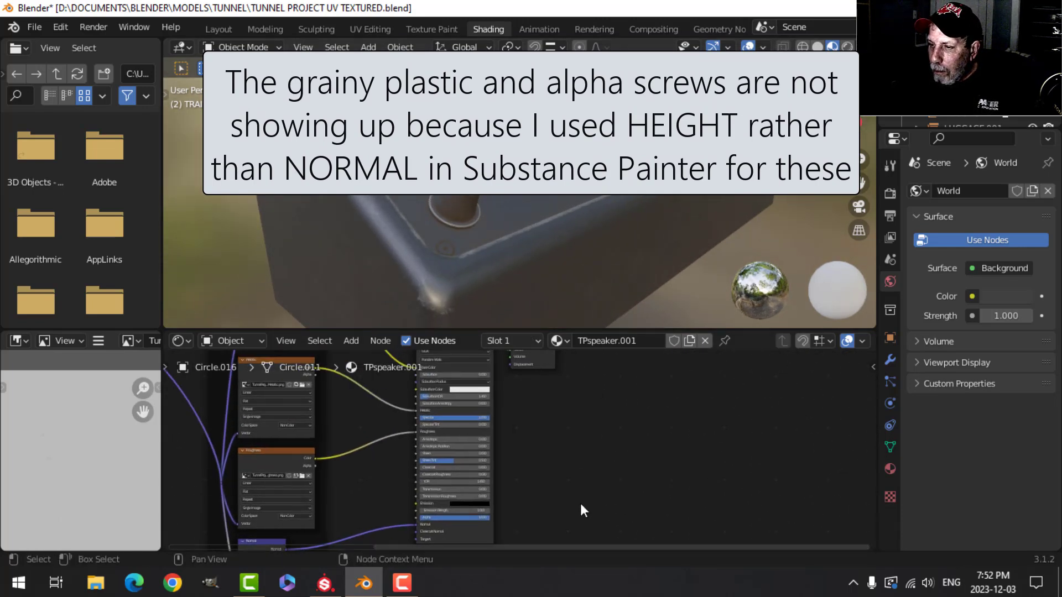
pyautogui.moveTo(422, 430); pyautogui.dragTo(559, 481)
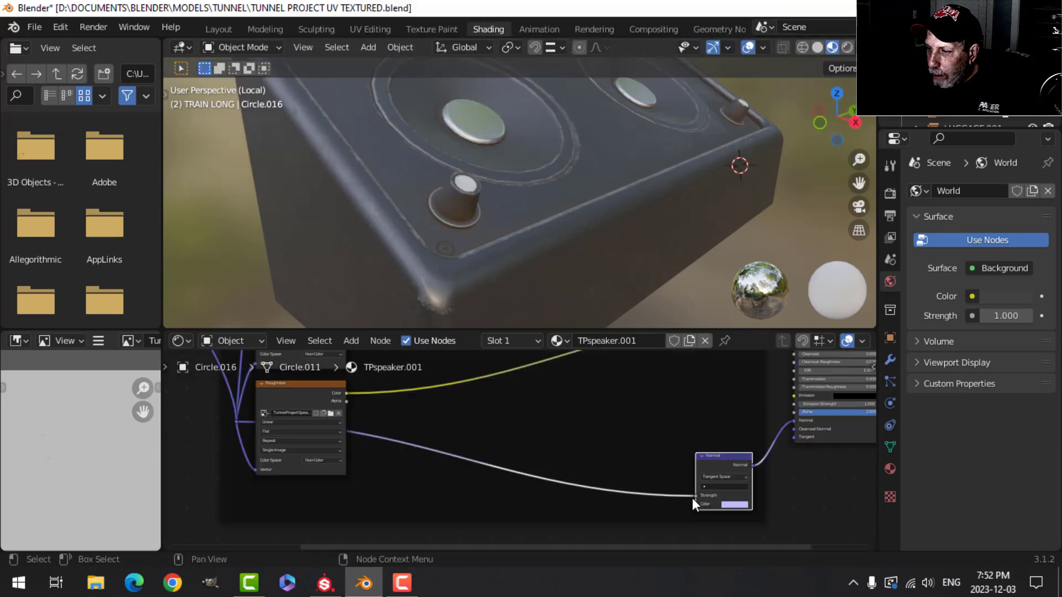
pyautogui.moveTo(694, 502); pyautogui.dragTo(594, 433)
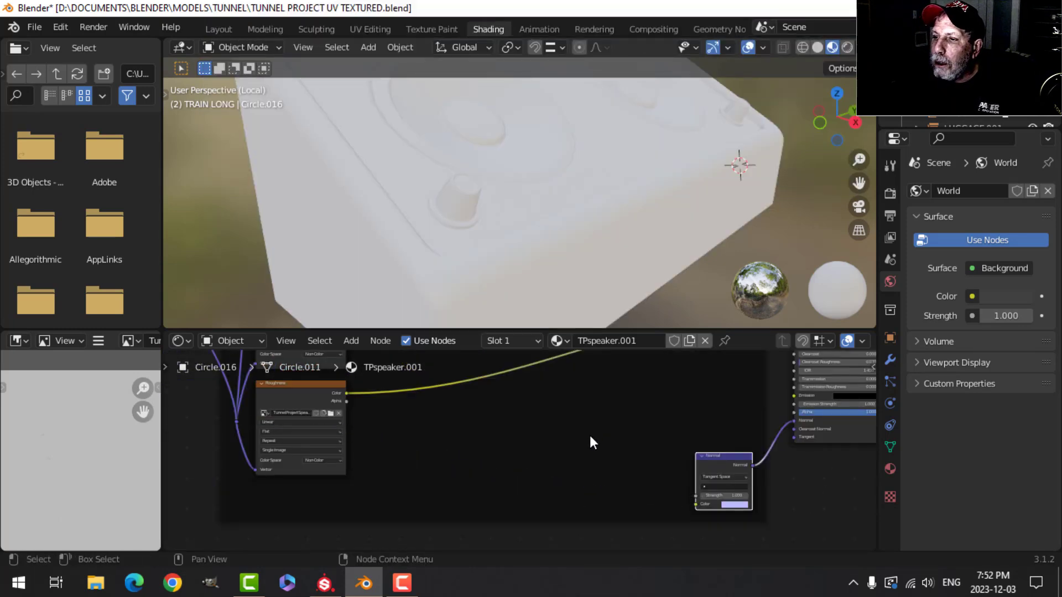
pyautogui.moveTo(589, 443); pyautogui.dragTo(488, 496, button='middle')
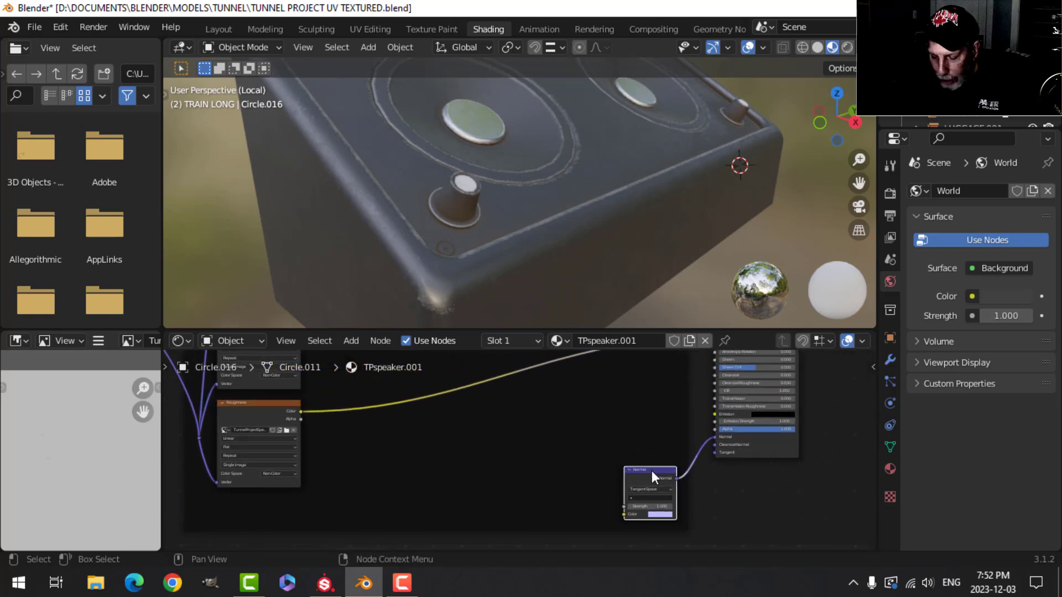
pyautogui.press('x')
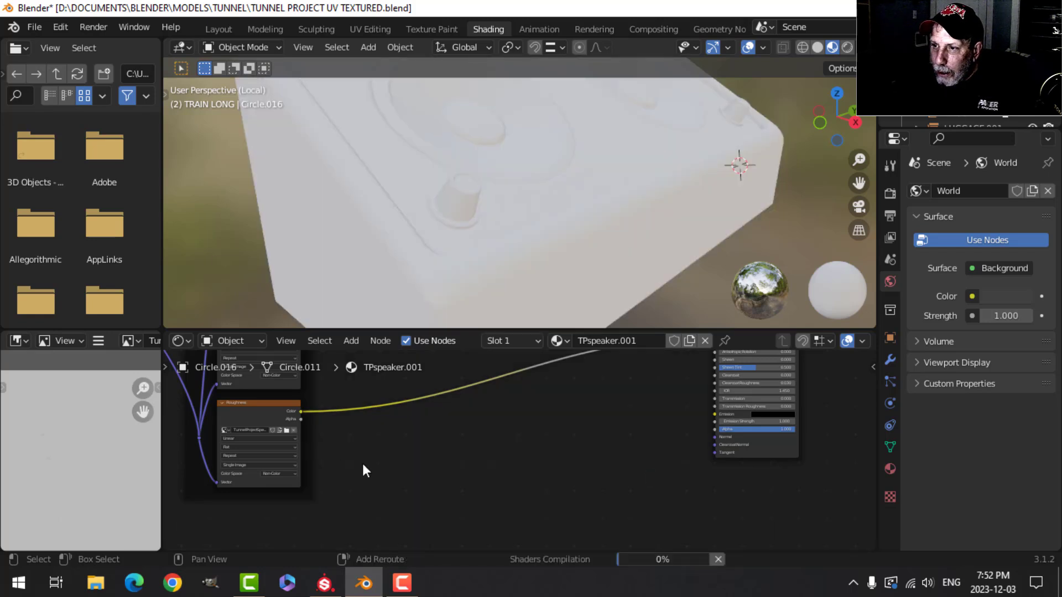
# Step: Duplicate the Roughness image texture node and place the copy below the original
pyautogui.keyDown('shift'); pyautogui.hscroll(-2, 335, 438); pyautogui.keyUp('shift')
pyautogui.hotkey('shift', 'd')
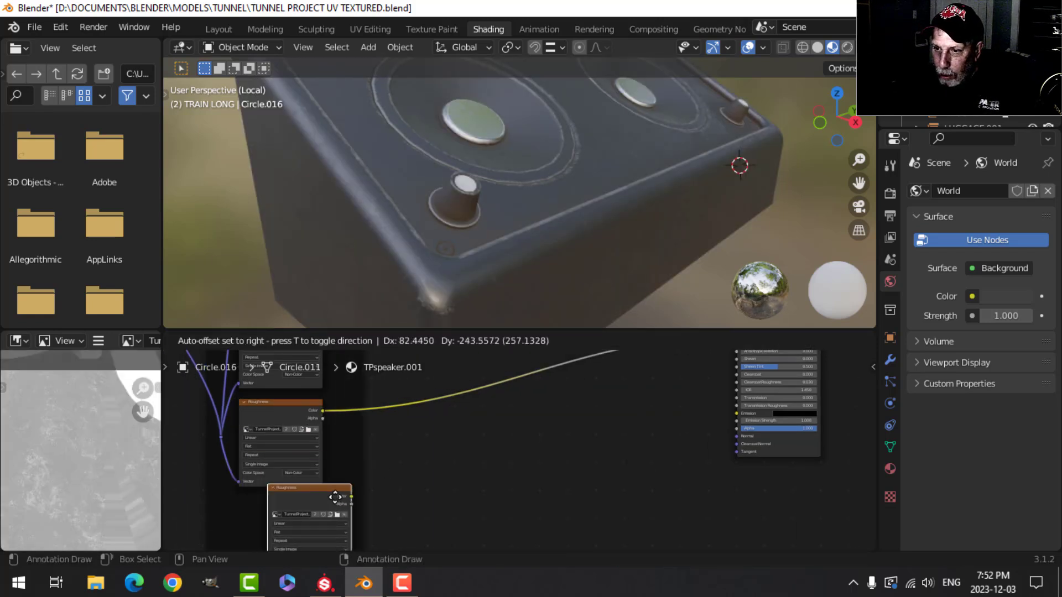
pyautogui.click(313, 512)
pyautogui.moveTo(312, 513); pyautogui.dragTo(412, 439, button='middle')
pyautogui.scroll(3, 412, 441)
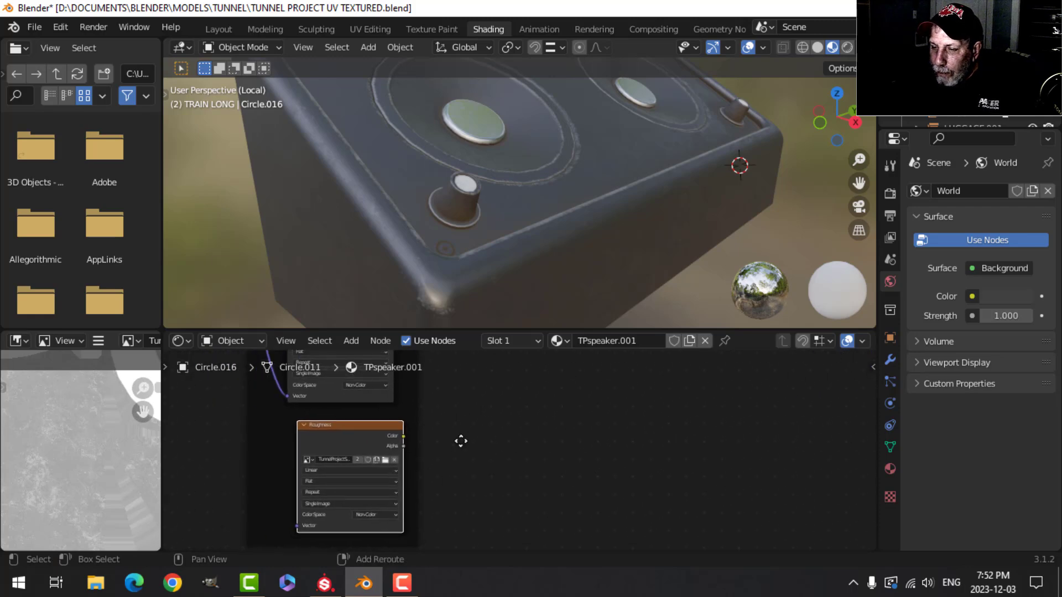
# Step: Load TunnelProjectSpeaker_TP_Speaker_Height.png into the duplicated image texture node
pyautogui.click(355, 460)
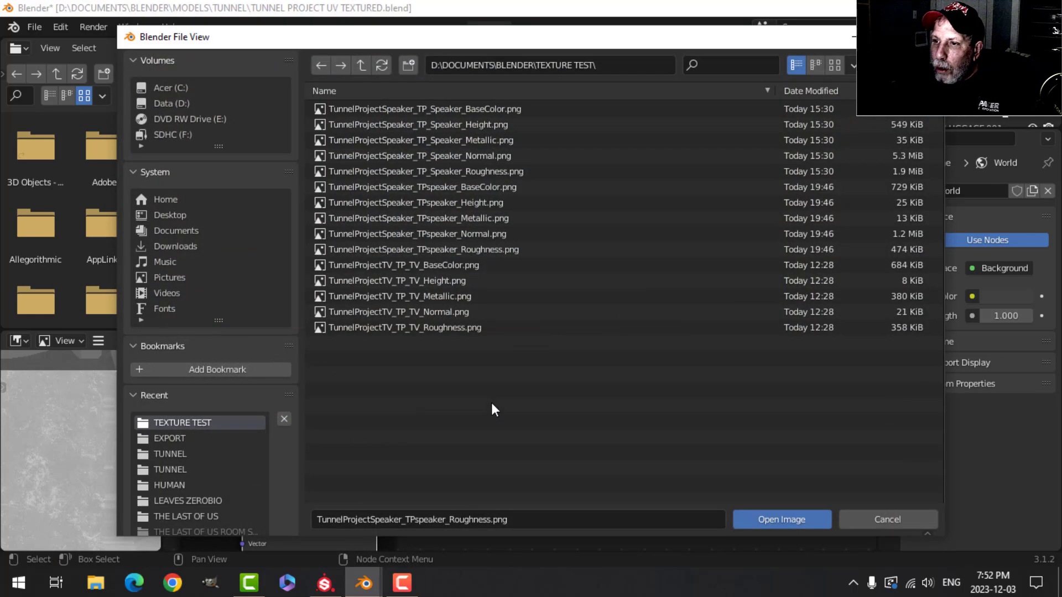
pyautogui.click(510, 123)
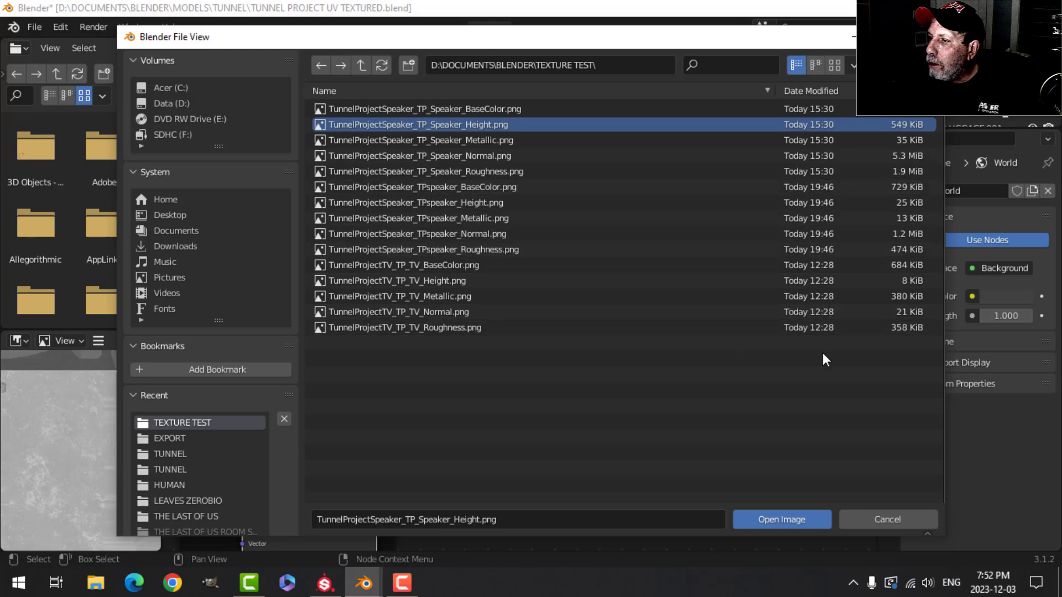
pyautogui.click(781, 520)
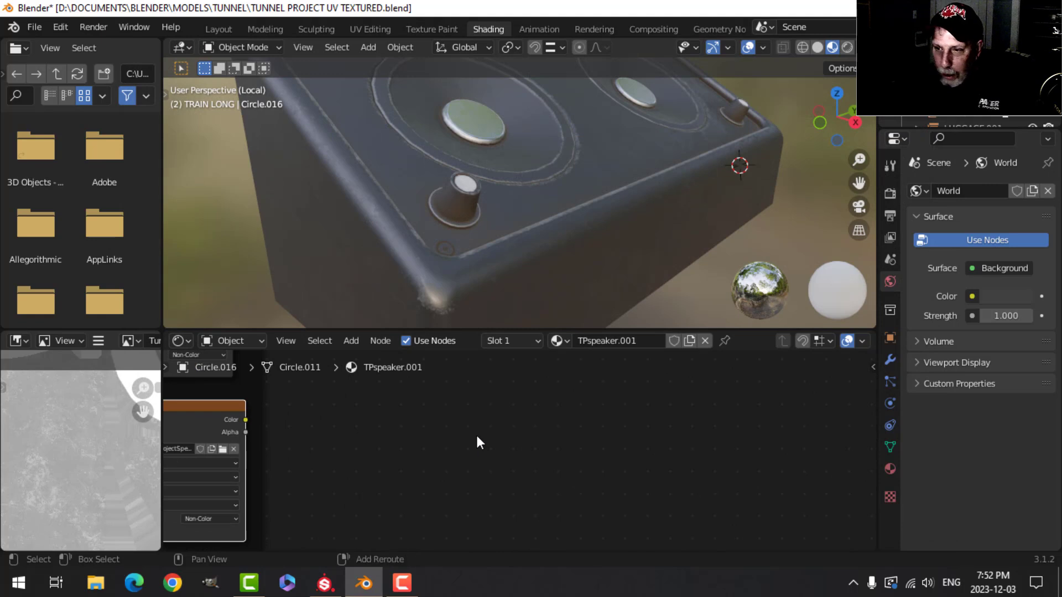
# Step: Add a Bump vector node beside the height image texture and connect the texture's Color output to its Height input
pyautogui.hotkey('shift', 'a')
pyautogui.moveTo(477, 436)
pyautogui.moveTo(454, 483)
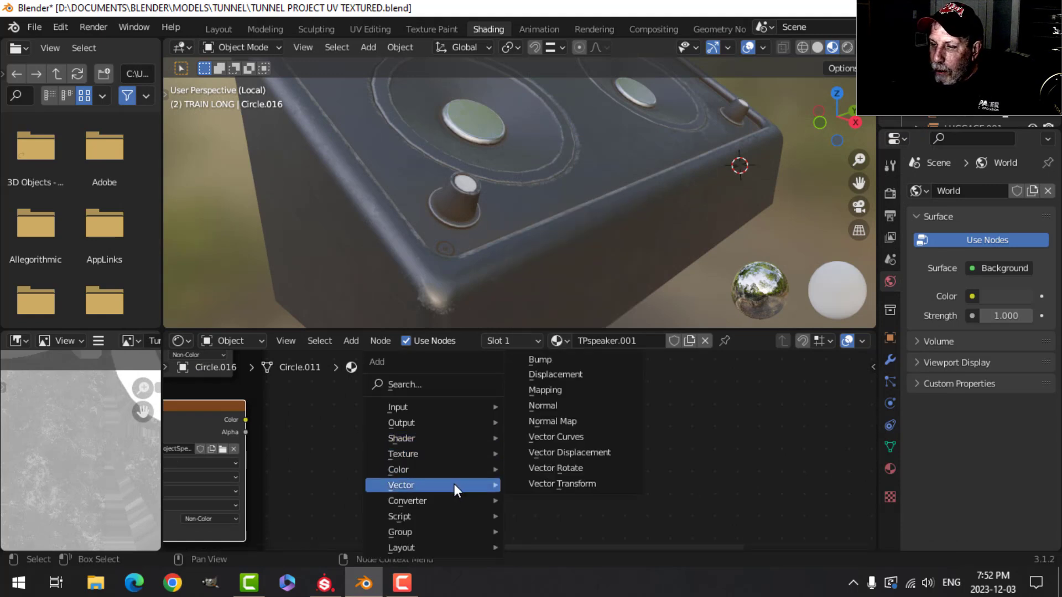
pyautogui.click(553, 360)
pyautogui.click(553, 399)
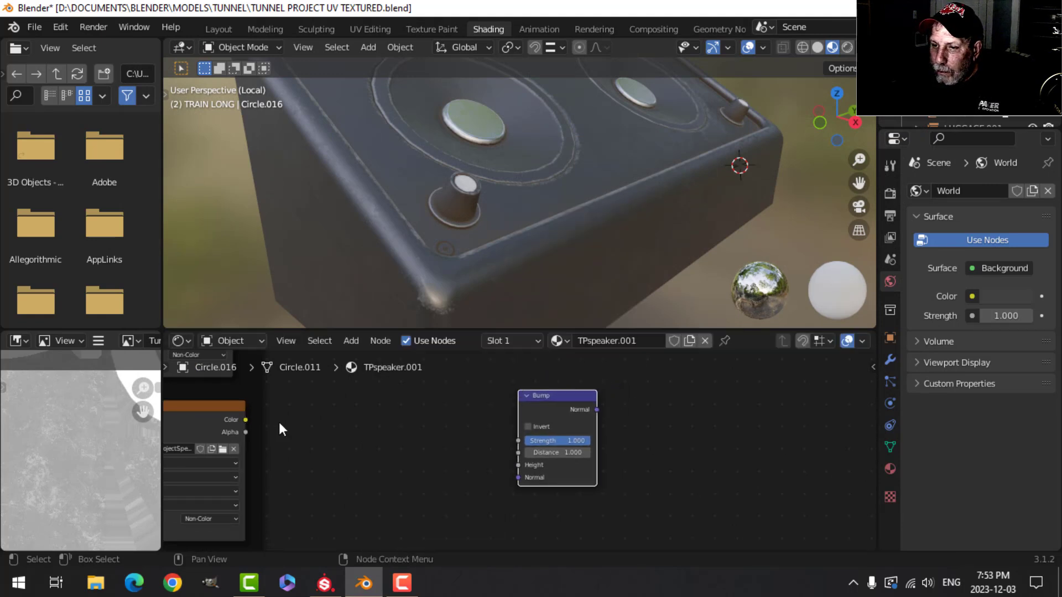
pyautogui.moveTo(245, 420); pyautogui.dragTo(524, 466)
# Step: Connect the Bump node's Normal output to the Normal input of the Principled BSDF
pyautogui.moveTo(377, 483); pyautogui.dragTo(419, 469, button='middle')
pyautogui.scroll(-2, 704, 458)
pyautogui.moveTo(705, 458); pyautogui.dragTo(392, 509, button='middle')
pyautogui.scroll(2, 410, 534)
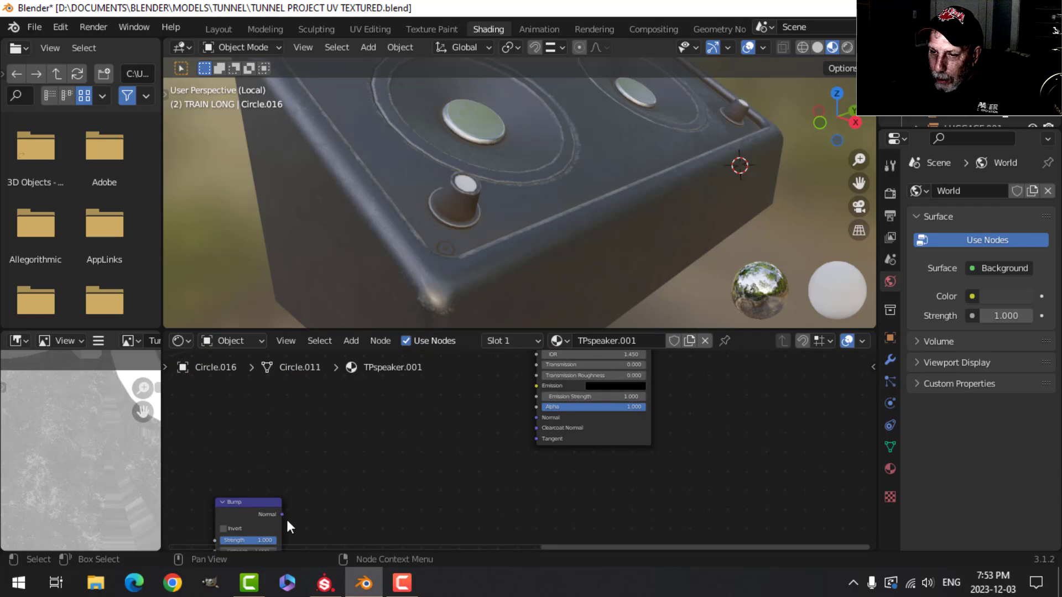
pyautogui.moveTo(282, 514); pyautogui.dragTo(537, 417)
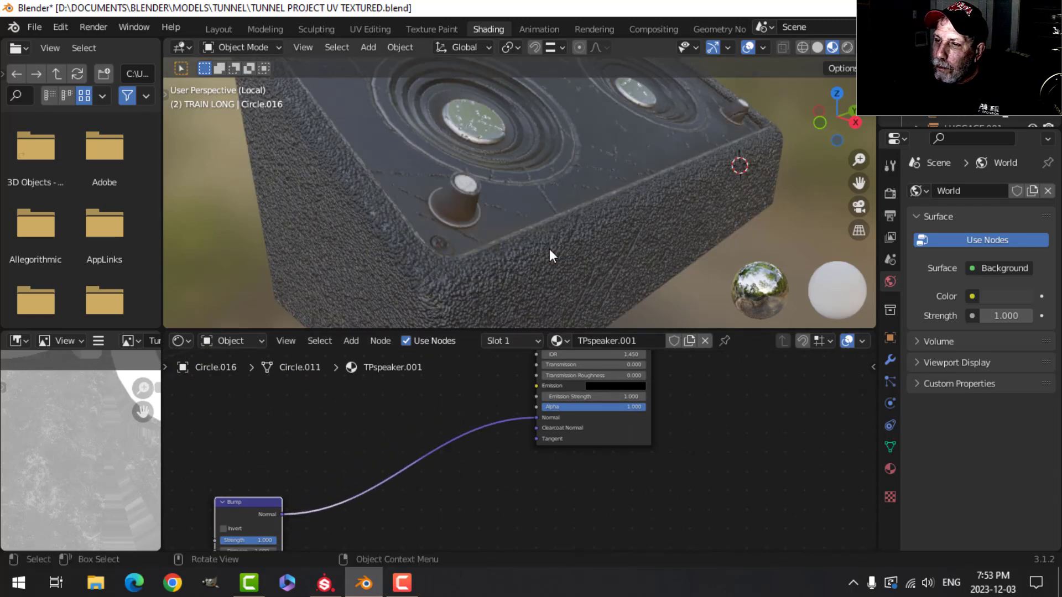
# Step: Set the Bump node's Strength to 0.1 and examine the speaker's surface texture up close in the Layout workspace
pyautogui.moveTo(549, 255); pyautogui.dragTo(529, 463, button='middle')
pyautogui.scroll(-1, 508, 360)
pyautogui.scroll(2, 479, 450)
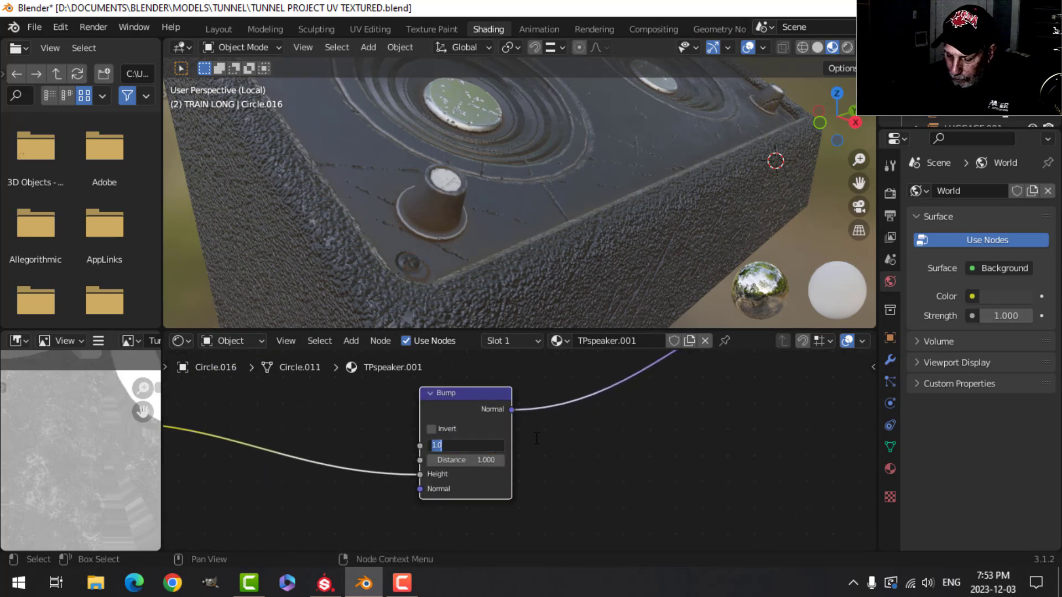
pyautogui.write('.1')
pyautogui.press('Return')
pyautogui.moveTo(549, 251)
pyautogui.mouseDown(button='middle')
pyautogui.moveTo(570, 243)
pyautogui.moveTo(557, 253)
pyautogui.mouseUp(button='middle')
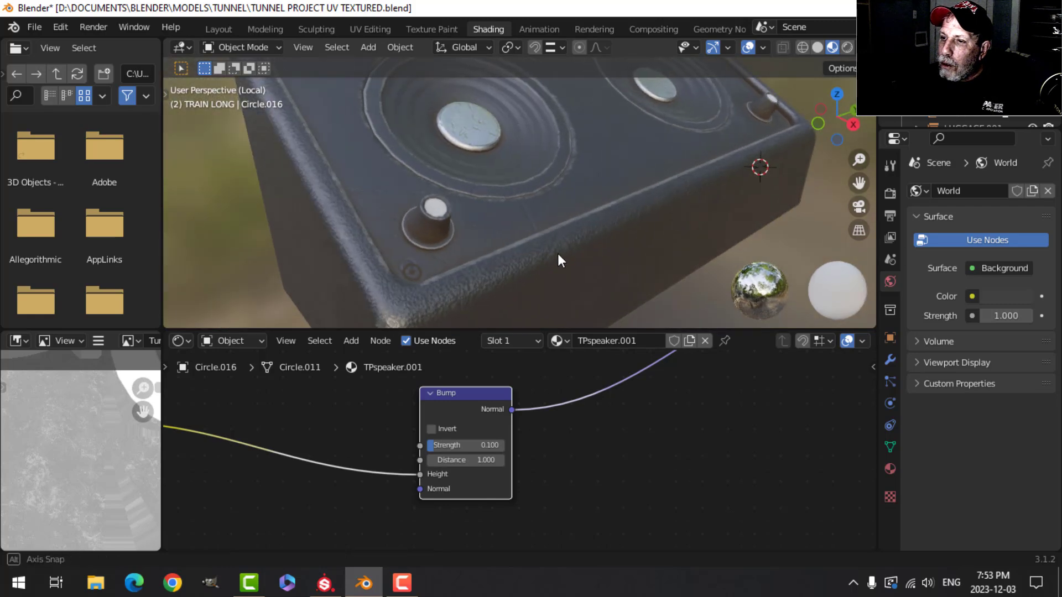
pyautogui.click(219, 29)
pyautogui.moveTo(419, 185)
pyautogui.mouseDown(button='middle')
pyautogui.moveTo(512, 270)
pyautogui.moveTo(426, 286)
pyautogui.moveTo(456, 296)
pyautogui.moveTo(526, 282)
pyautogui.moveTo(536, 310)
pyautogui.moveTo(541, 277)
pyautogui.moveTo(500, 309)
pyautogui.moveTo(518, 291)
pyautogui.mouseUp(button='middle')
pyautogui.scroll(3, 523, 281)
pyautogui.scroll(-3, 523, 281)
pyautogui.scroll(3, 500, 308)
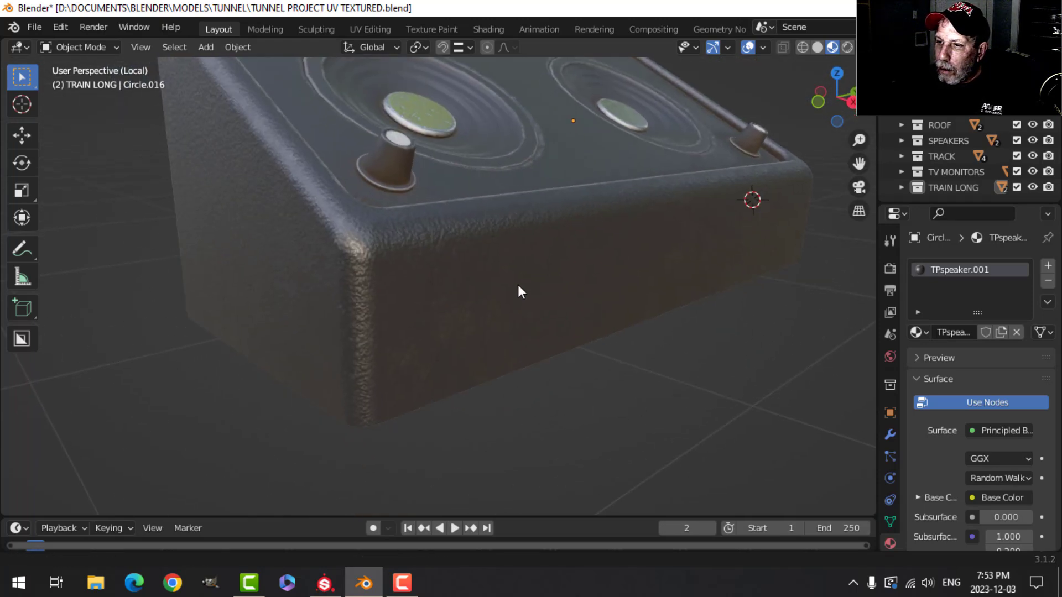
pyautogui.scroll(-5, 509, 310)
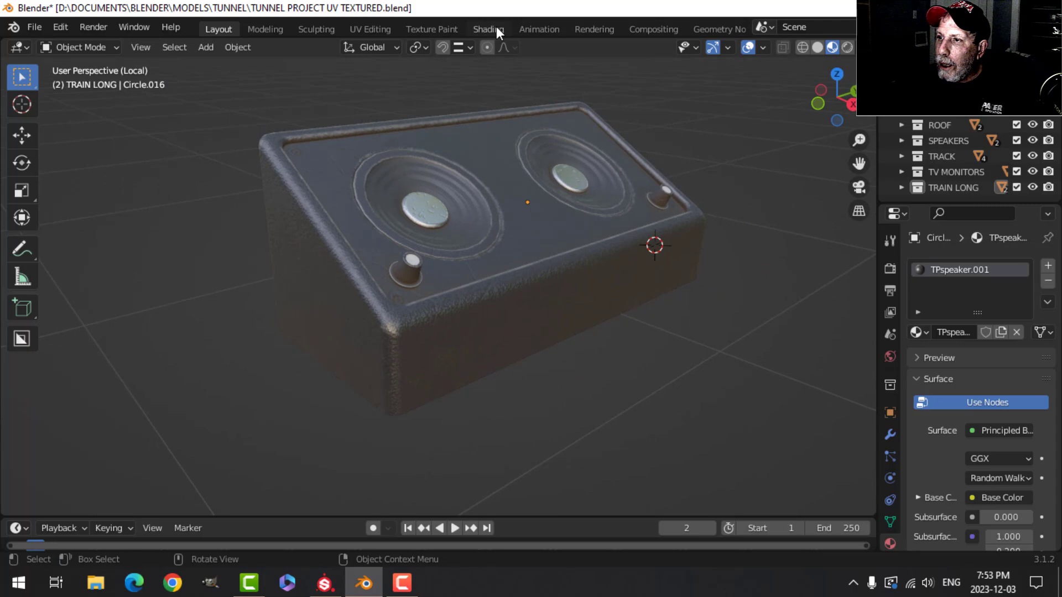
# Step: Set the Bump node's Strength to 0.05 in the Shading workspace and return to the Layout workspace
pyautogui.click(496, 27)
pyautogui.scroll(3, 454, 455)
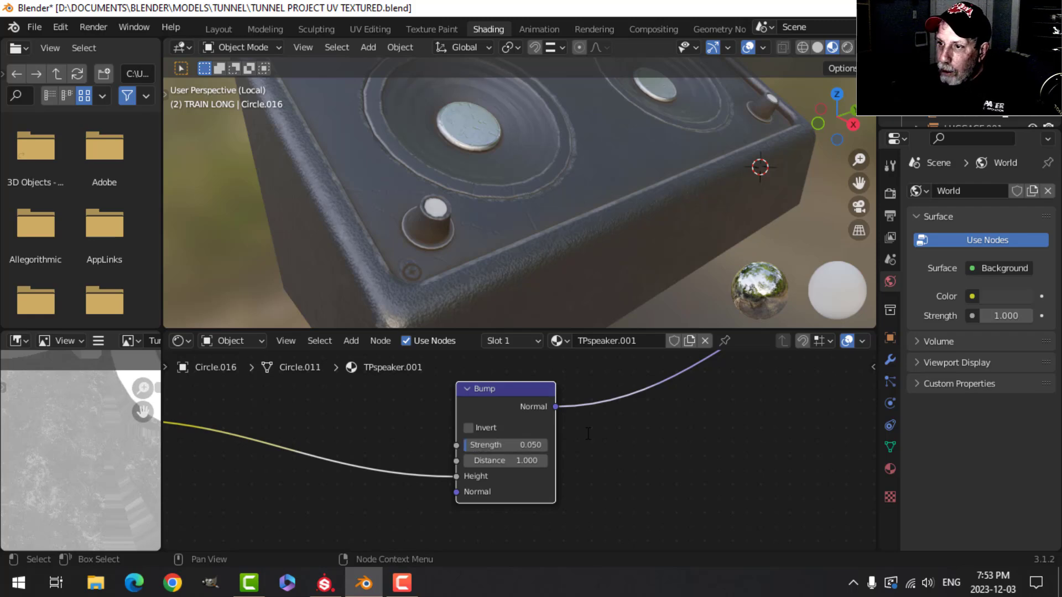
pyautogui.click(218, 30)
pyautogui.moveTo(565, 257); pyautogui.dragTo(559, 266, button='middle')
# Step: Switch the viewport shading's environment lighting to the warm-toned HDRI and check how the speaker looks under it
pyautogui.click(861, 47)
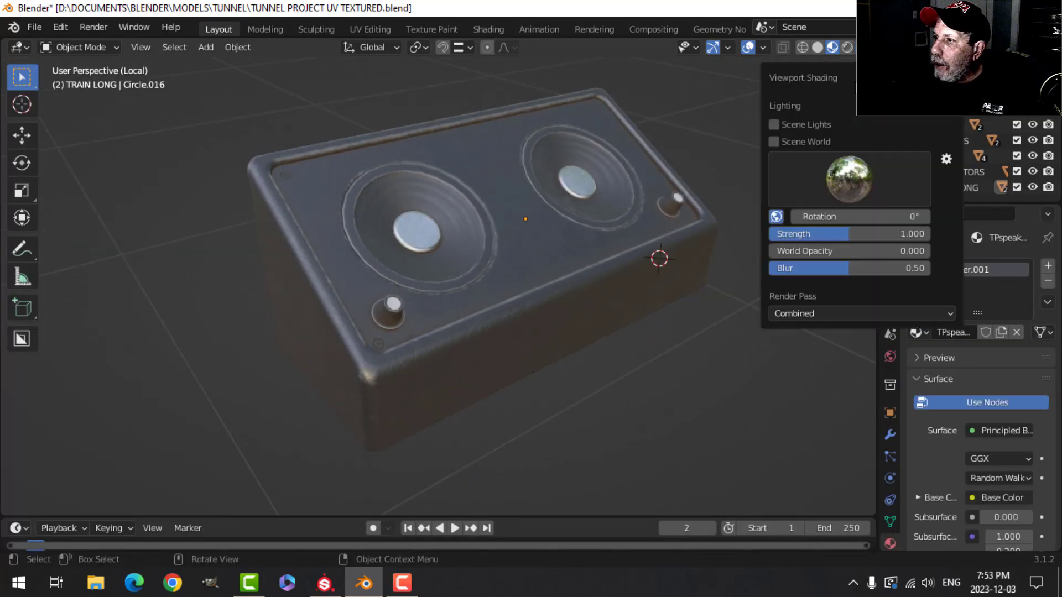
pyautogui.click(854, 179)
pyautogui.click(621, 233)
pyautogui.scroll(3, 573, 306)
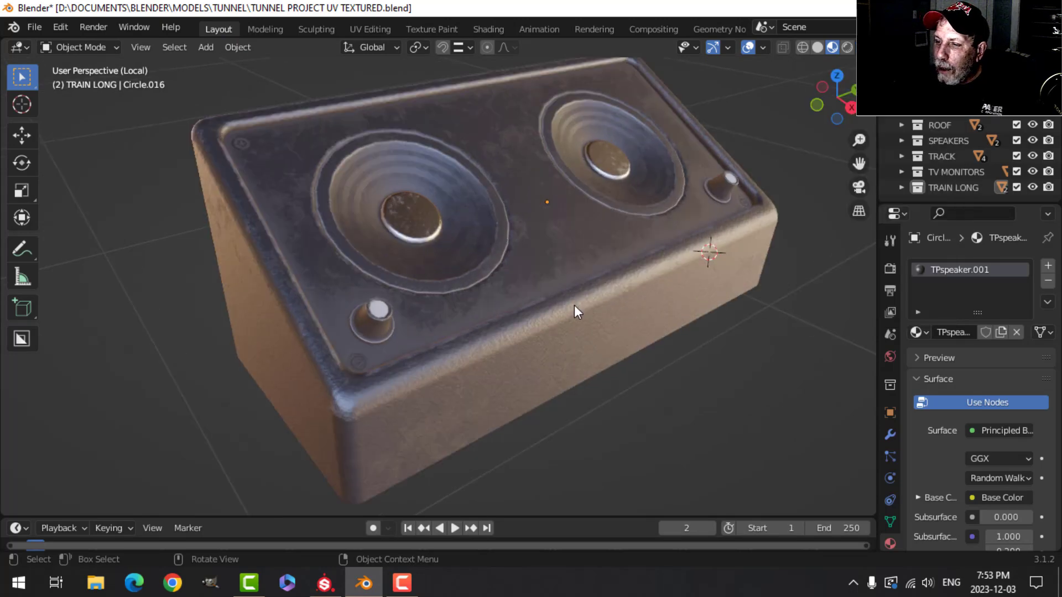
pyautogui.scroll(-3, 571, 305)
# Step: Change the viewport shading's environment to the darker HDRI with green and orange light and examine the speaker from both sides
pyautogui.click(862, 47)
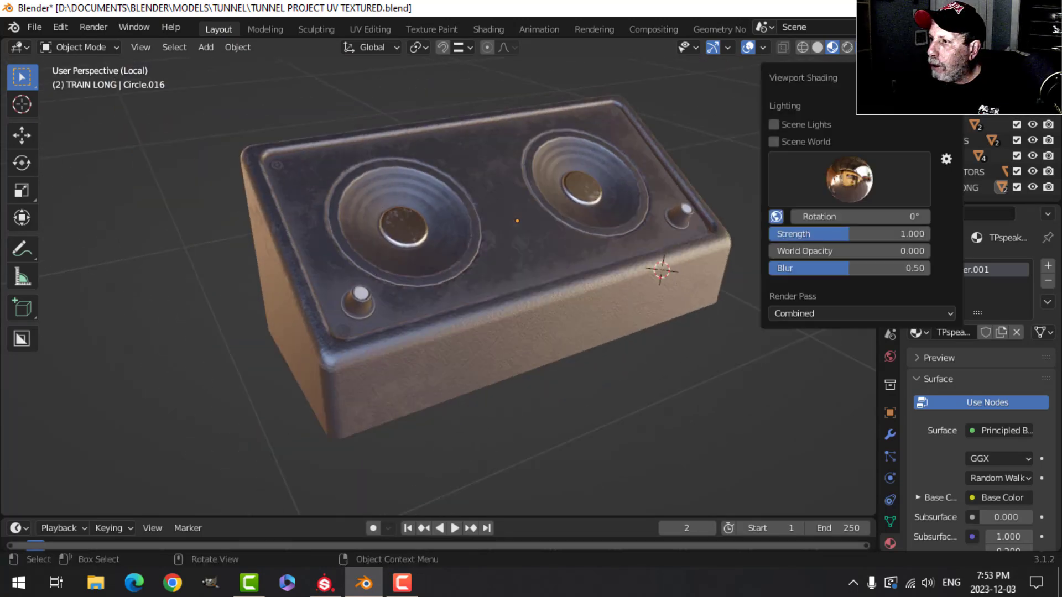
pyautogui.click(851, 181)
pyautogui.click(766, 227)
pyautogui.scroll(-2, 666, 210)
pyautogui.moveTo(667, 210)
pyautogui.mouseDown(button='middle')
pyautogui.moveTo(443, 199)
pyautogui.moveTo(481, 209)
pyautogui.moveTo(491, 230)
pyautogui.moveTo(647, 239)
pyautogui.moveTo(723, 202)
pyautogui.moveTo(667, 227)
pyautogui.mouseUp(button='middle')
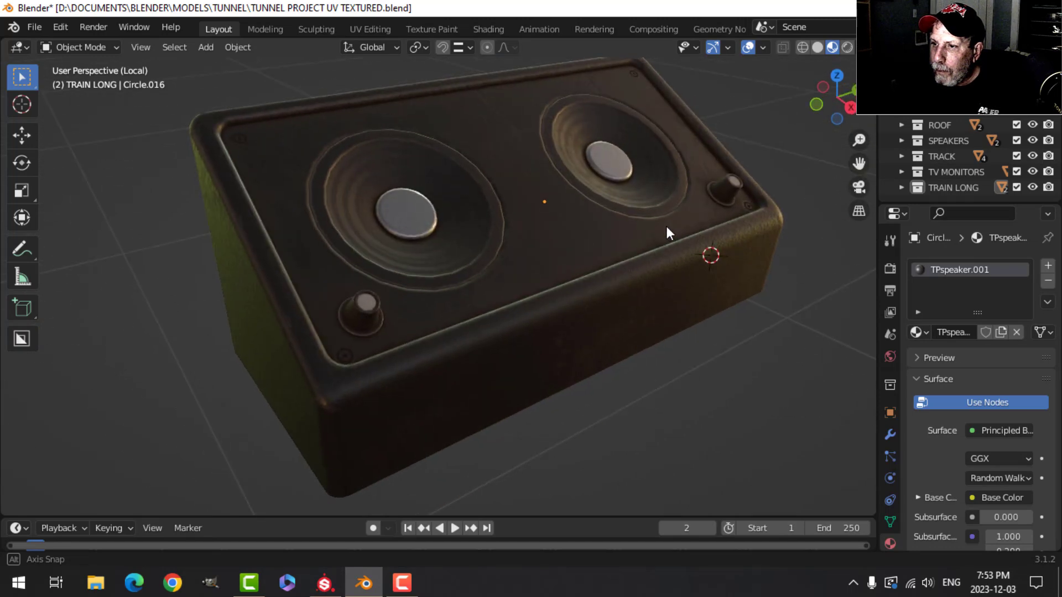
pyautogui.scroll(-3, 658, 226)
pyautogui.scroll(-1, 533, 260)
pyautogui.moveTo(540, 250)
pyautogui.mouseDown(button='middle')
pyautogui.moveTo(549, 250)
pyautogui.moveTo(542, 260)
pyautogui.moveTo(606, 229)
pyautogui.moveTo(542, 255)
pyautogui.mouseUp(button='middle')
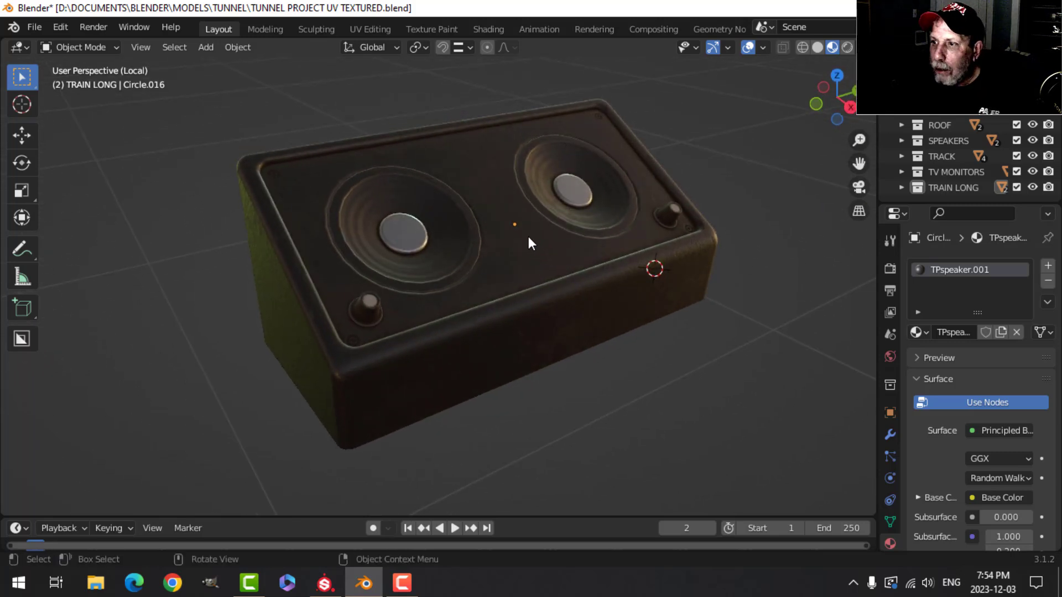
pyautogui.moveTo(542, 226); pyautogui.dragTo(291, 243, button='middle')
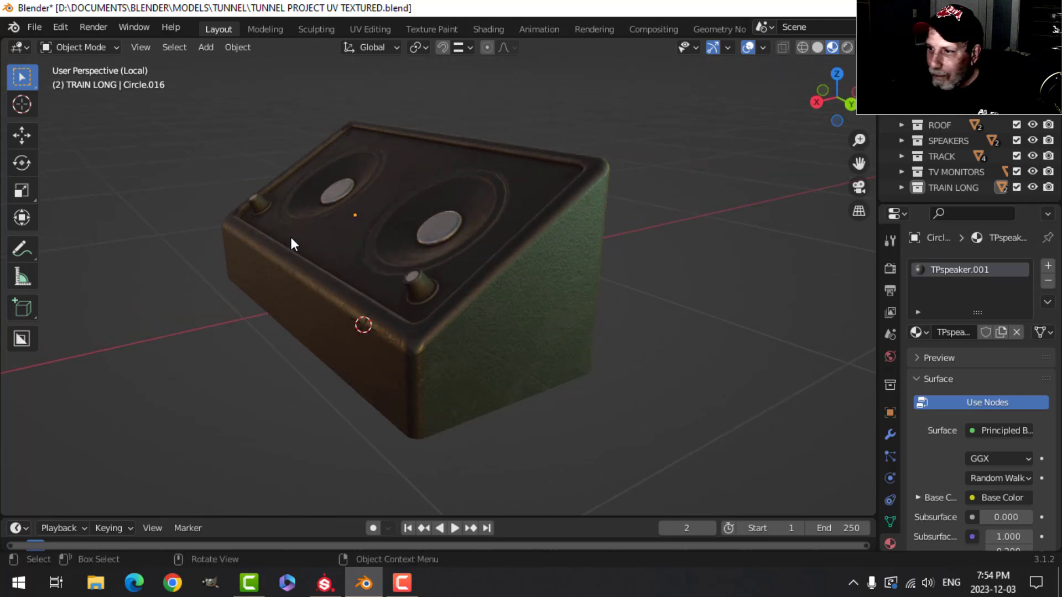